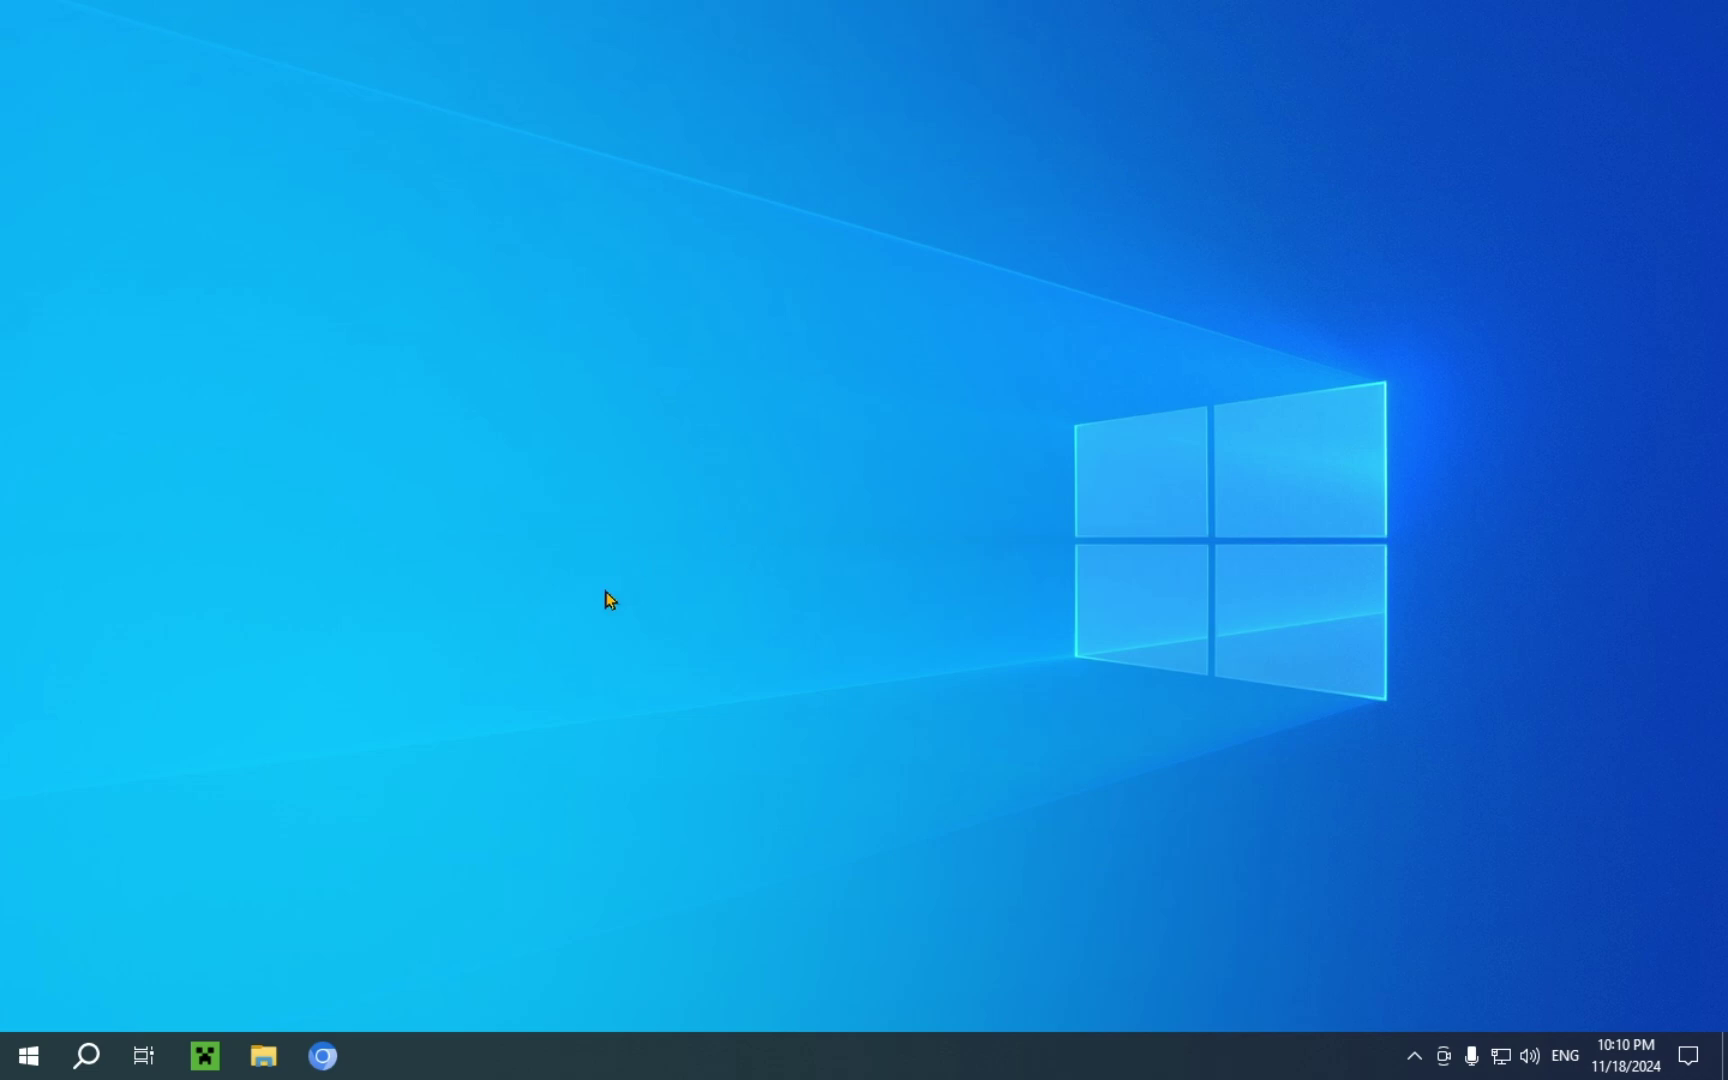
Search the web for modrinth in a maximized Chromium window and open the official Modrinth website
{"action": "left_click", "coordinate": [320, 1058]}
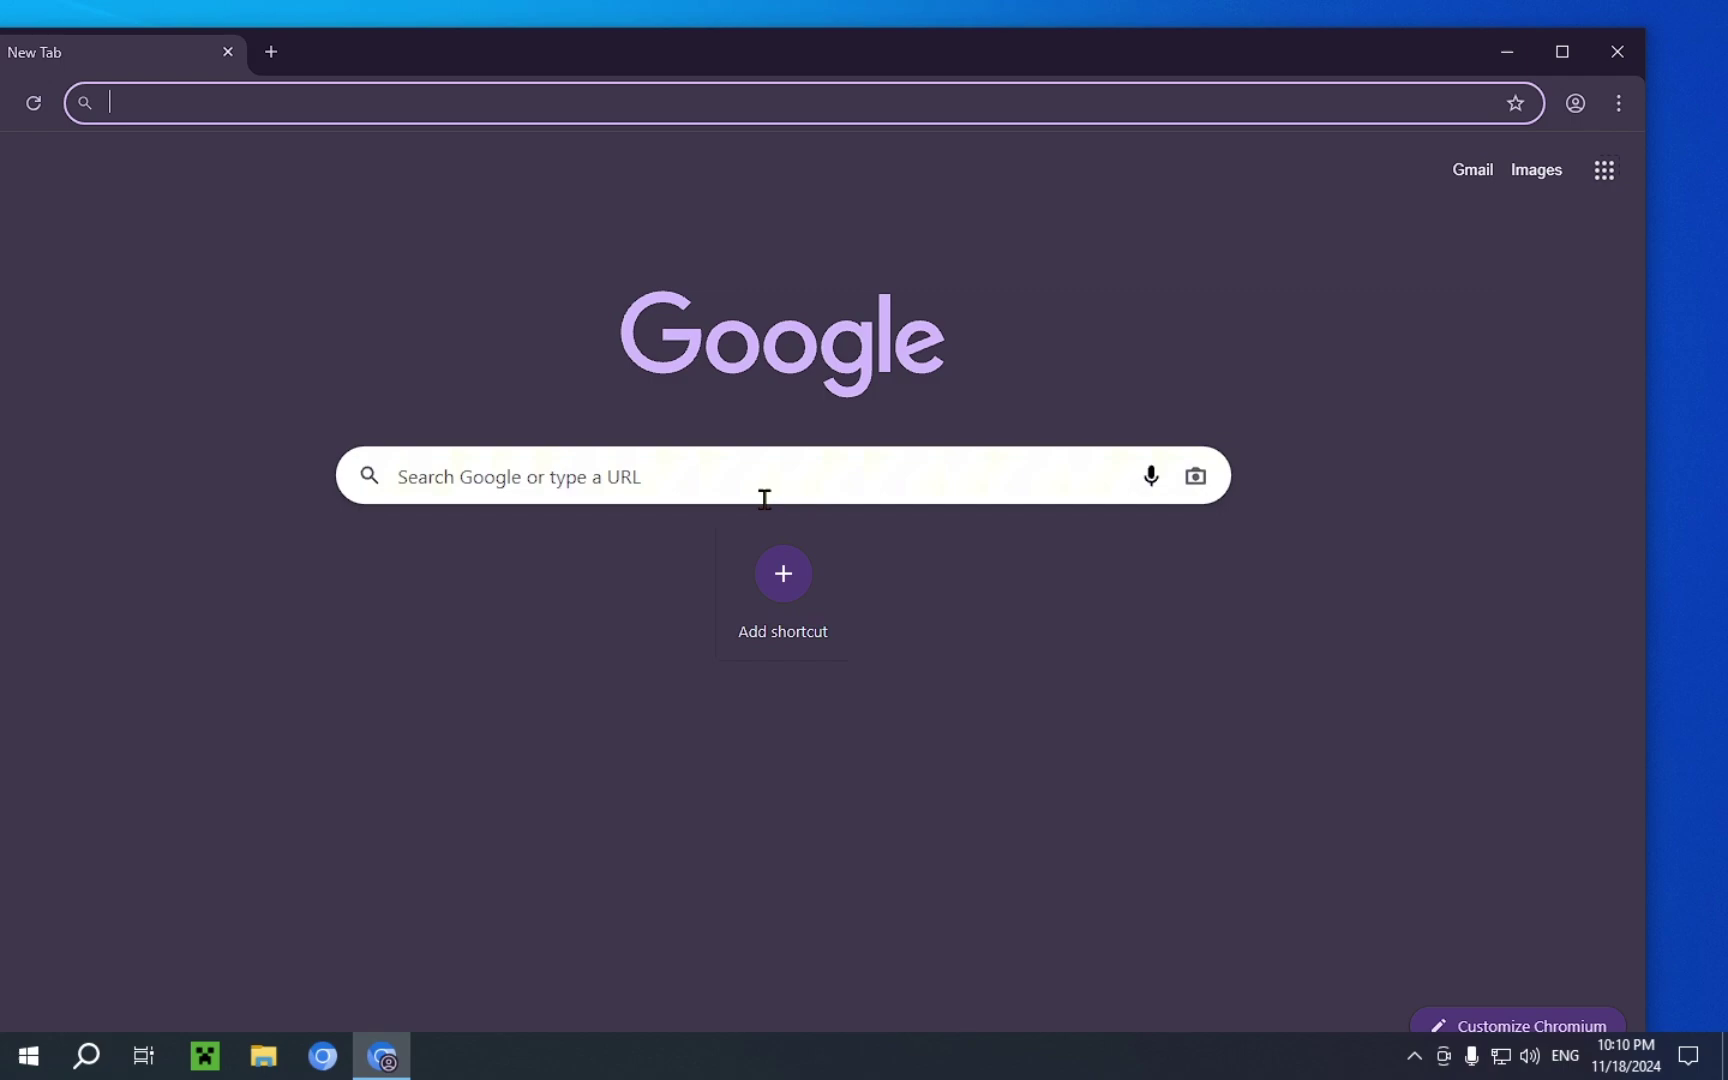
{"action": "left_click", "coordinate": [1560, 54]}
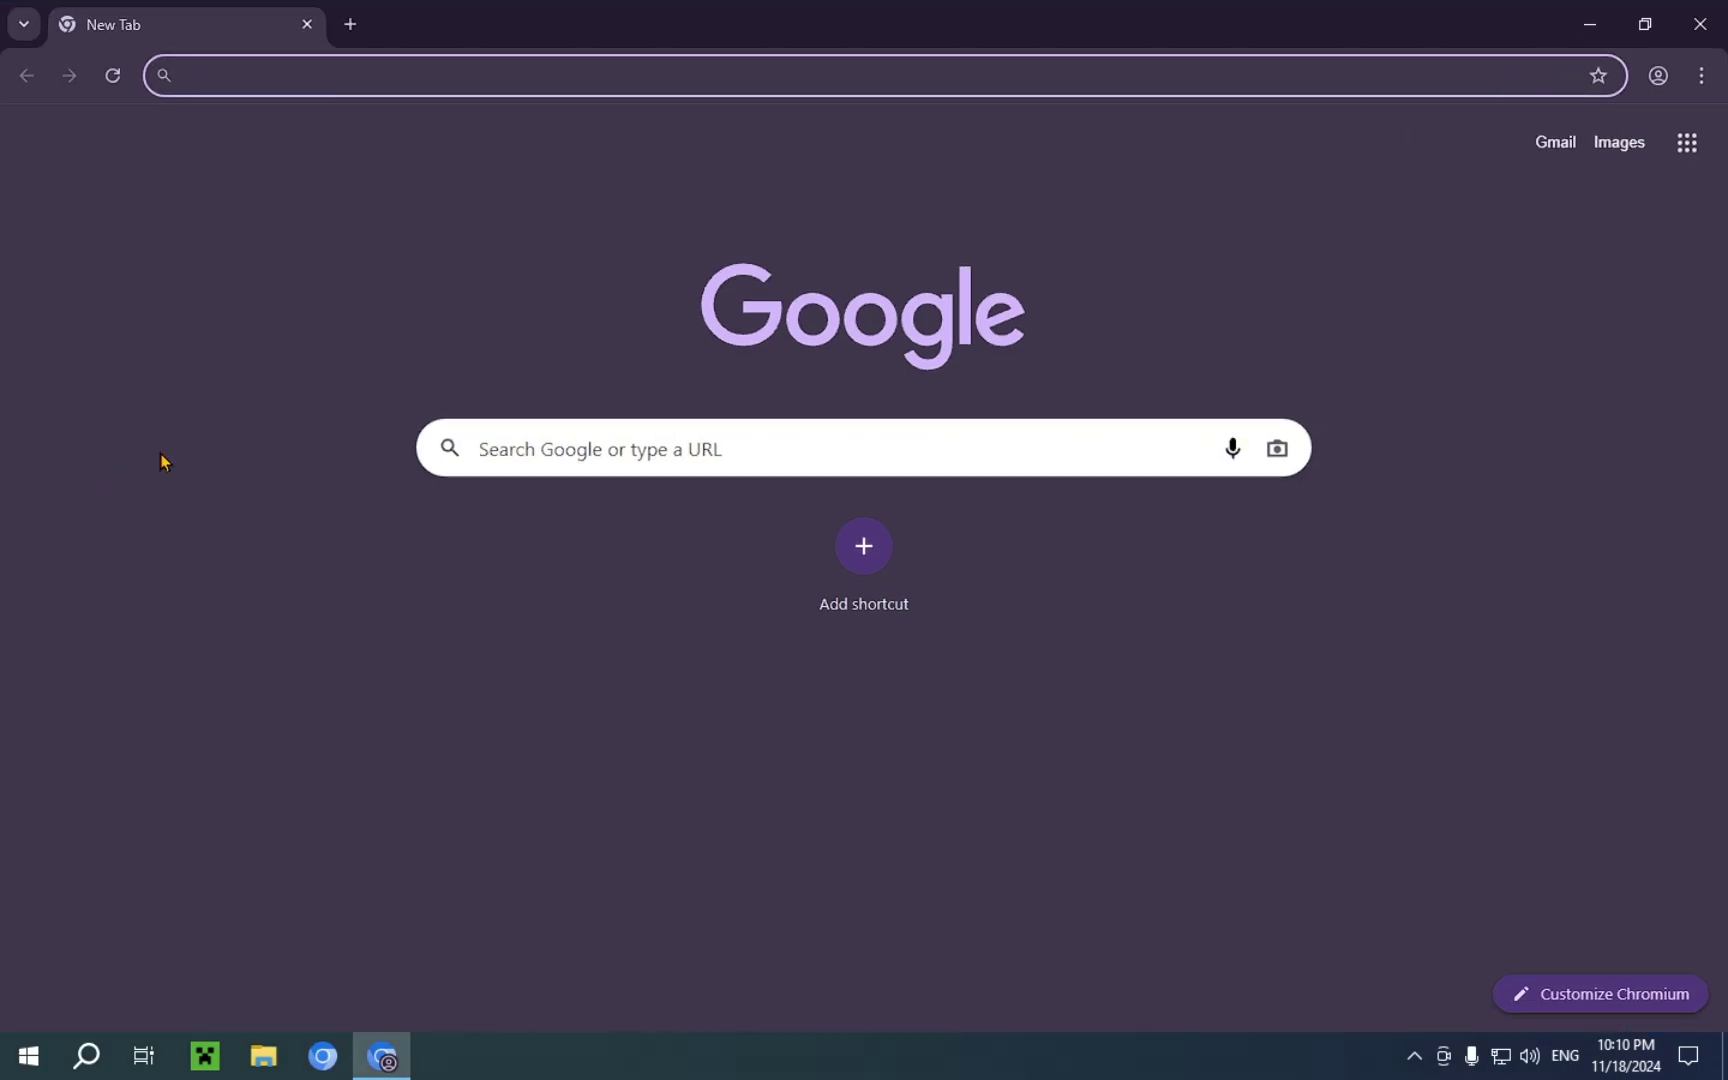
{"action": "type", "text": "m"}
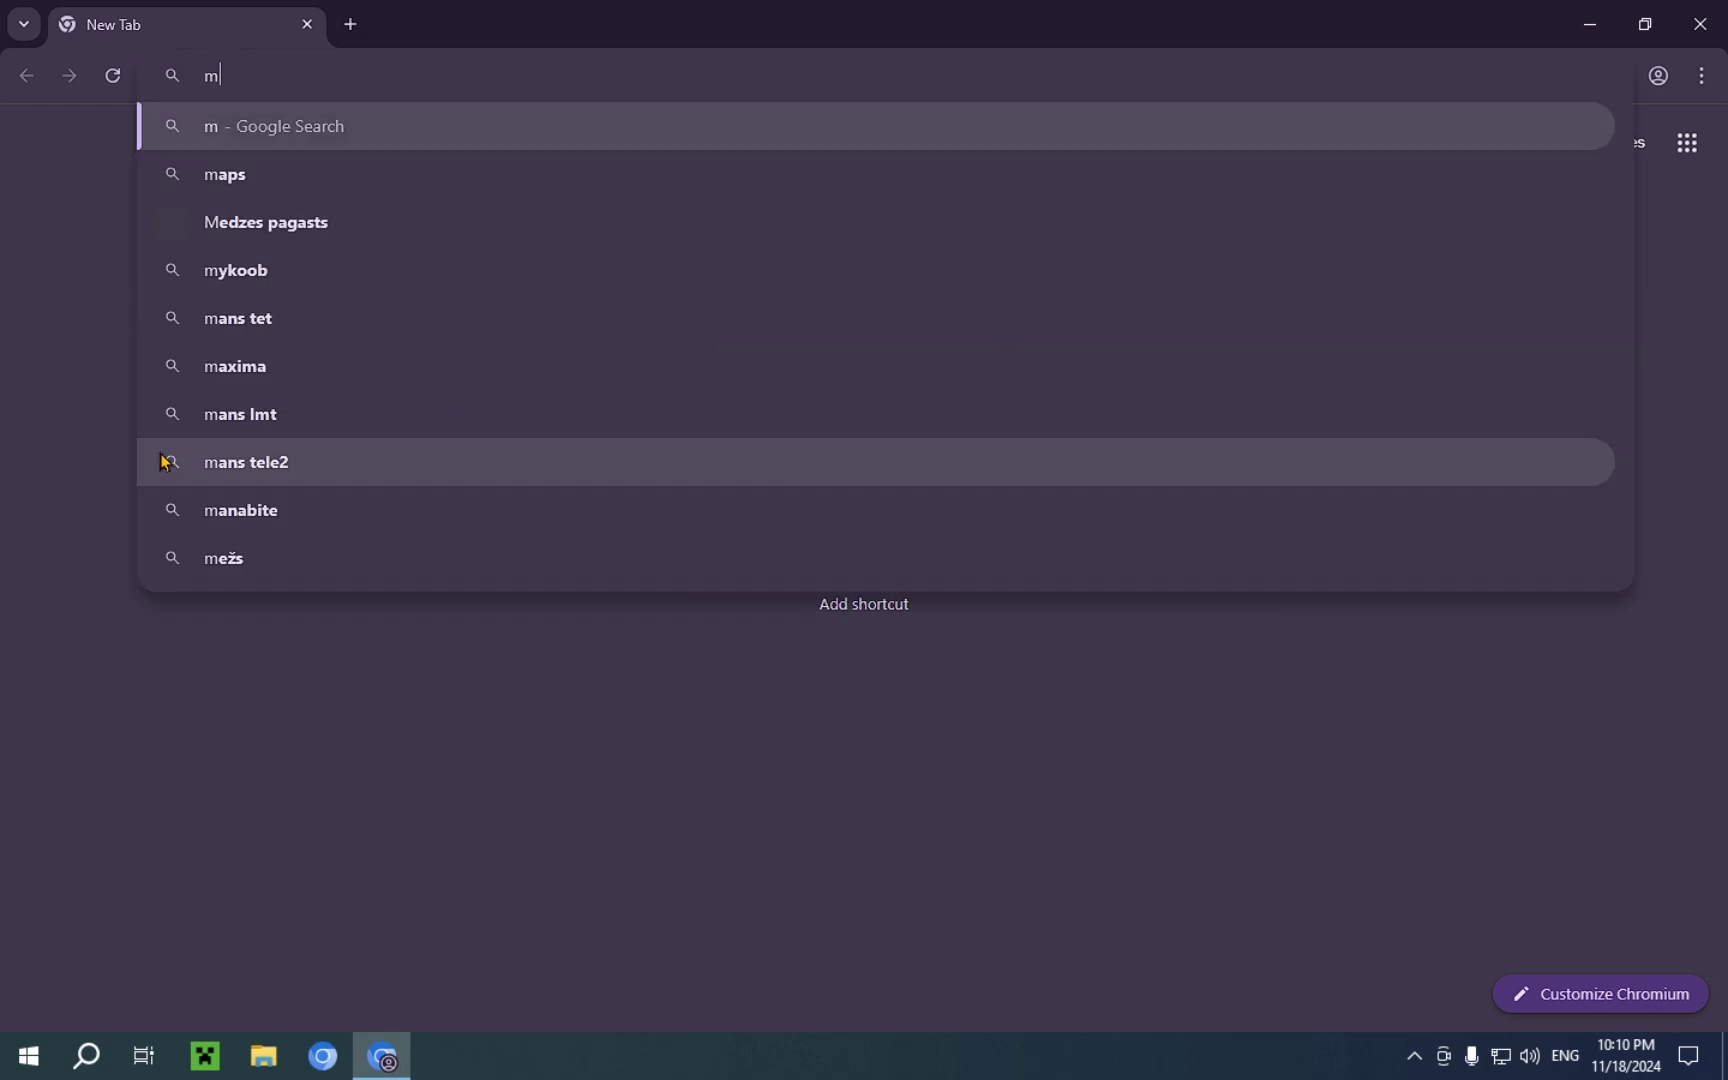
{"action": "type", "text": "odrinth"}
{"action": "key", "text": "Return"}
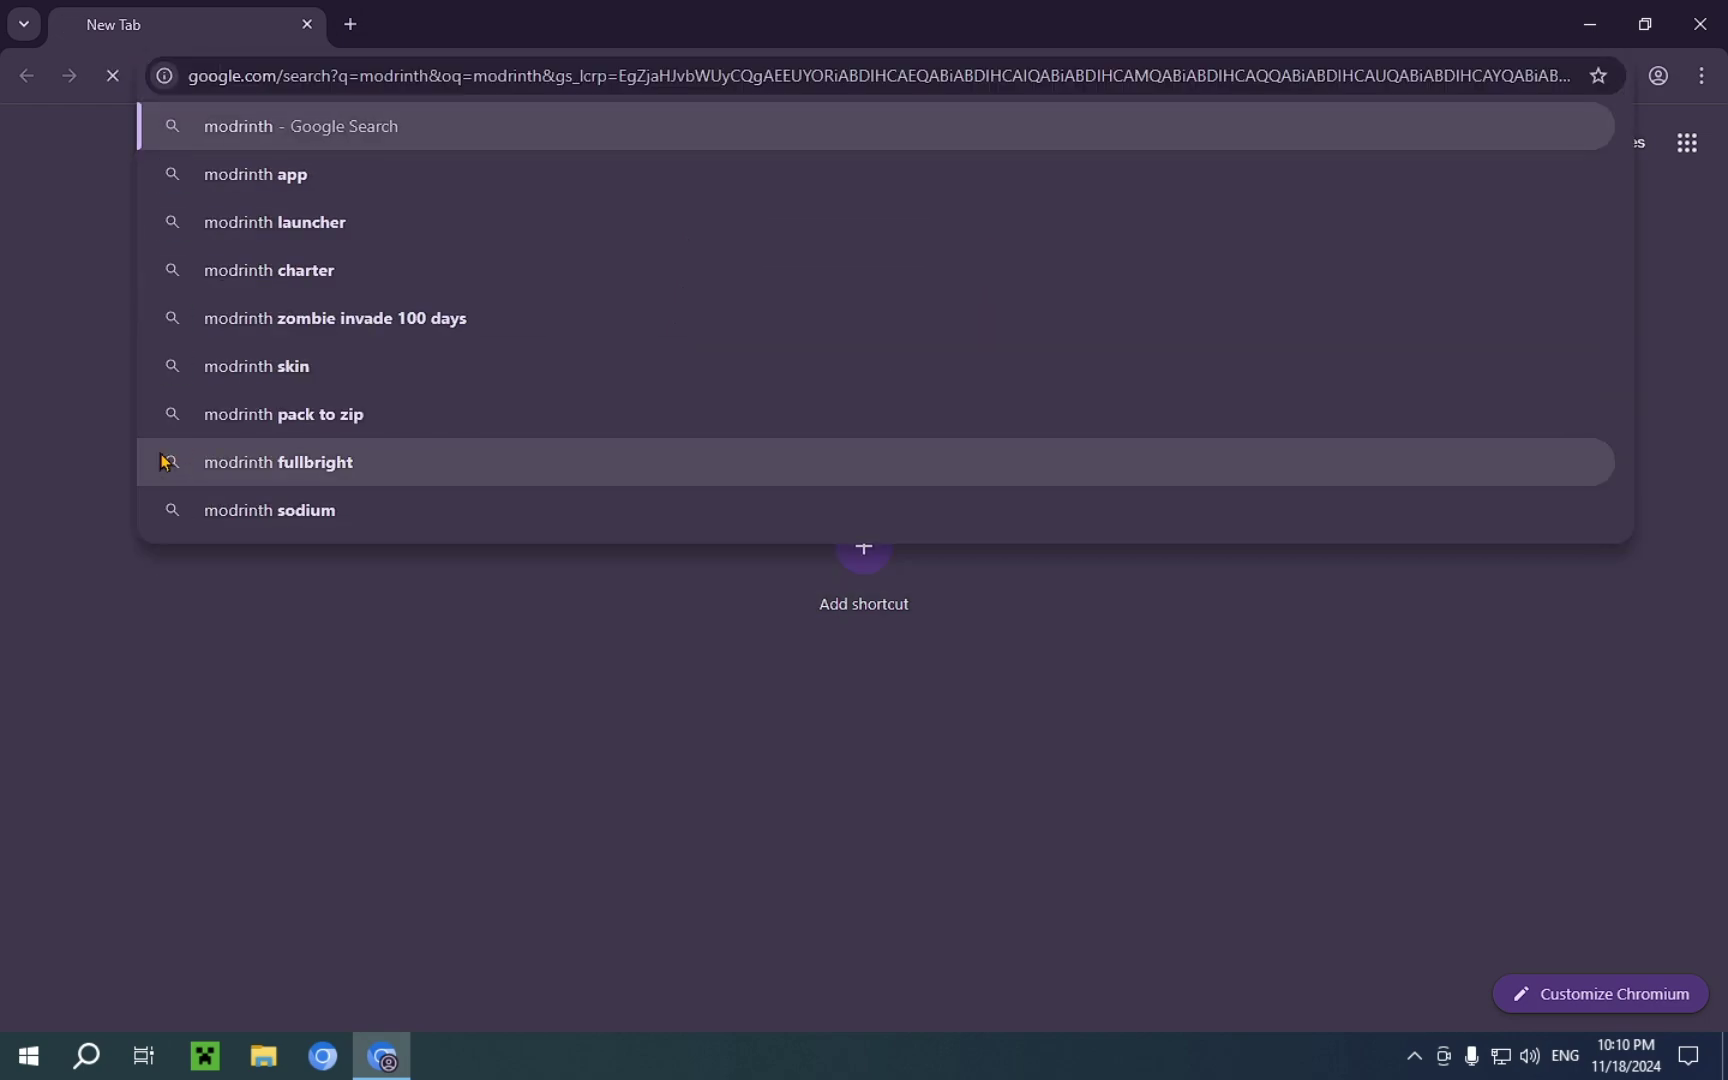
{"action": "left_click", "coordinate": [1015, 858]}
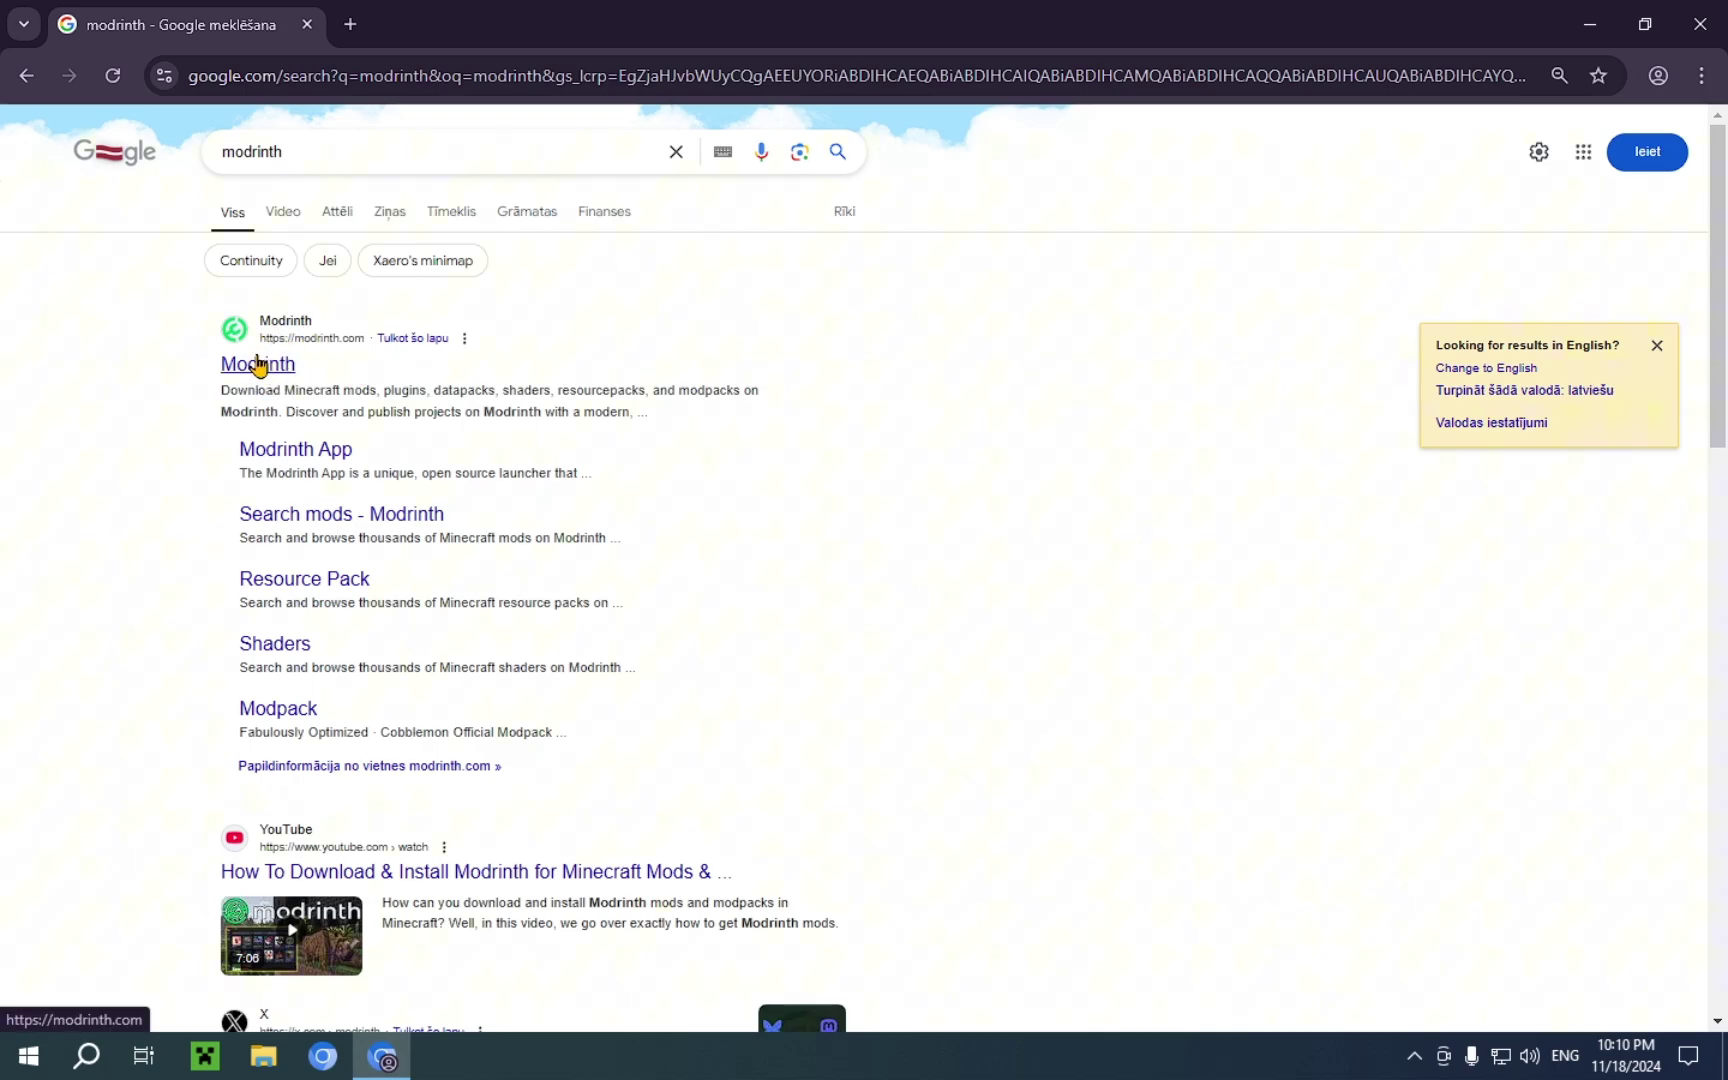
{"action": "left_click", "coordinate": [258, 366]}
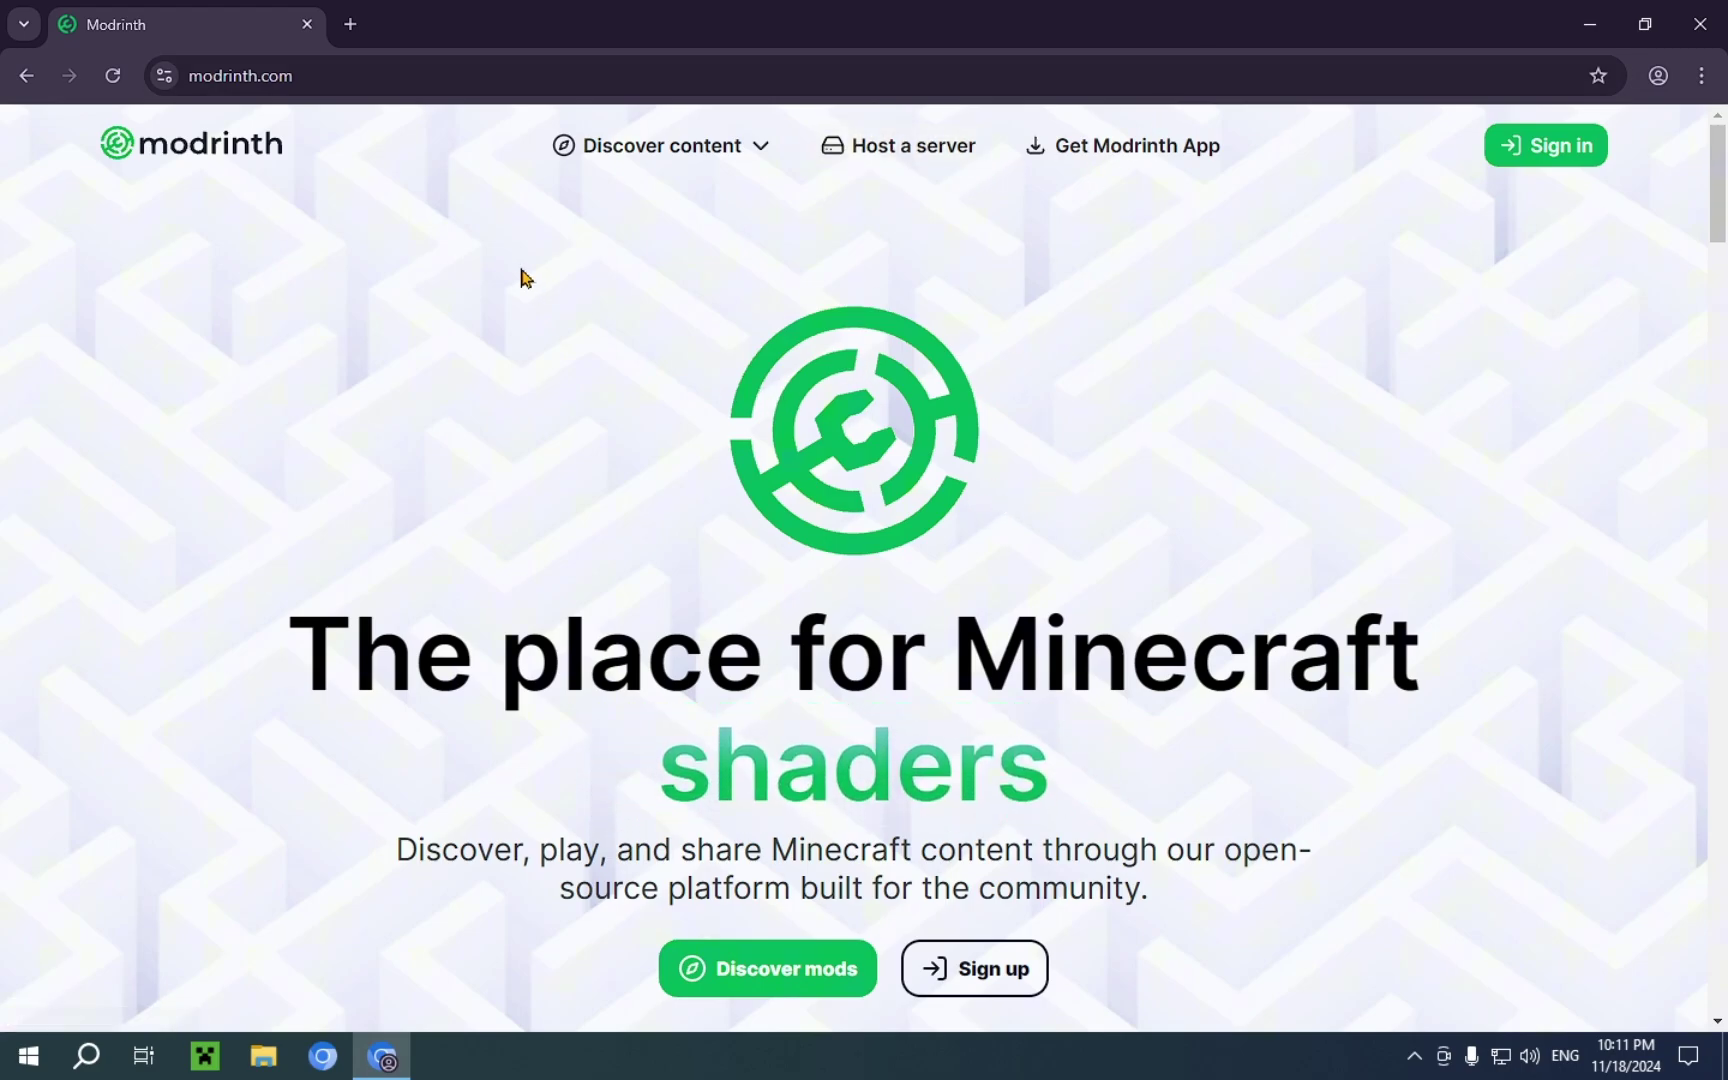
Open Modrinth's catalogue of Minecraft mods and agree to the privacy notice
{"action": "scroll", "coordinate": [899, 632], "scroll_direction": "down", "scroll_amount": 1}
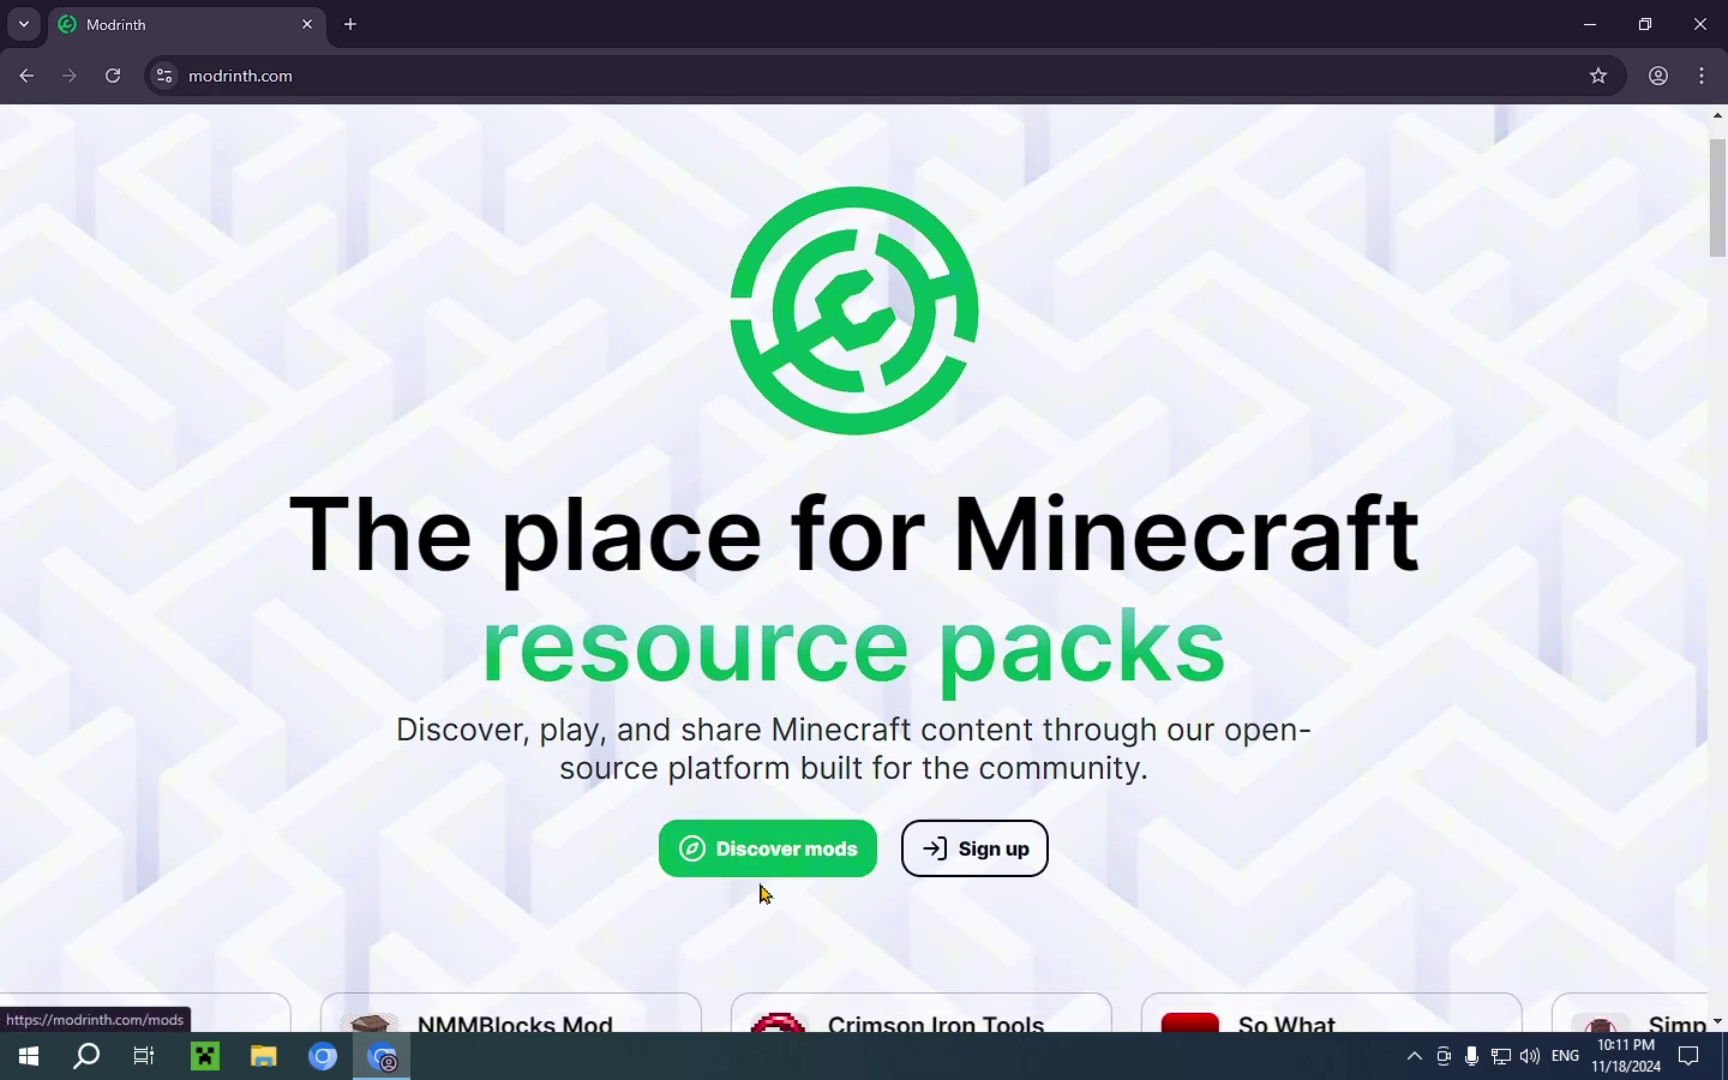
{"action": "left_click", "coordinate": [766, 846]}
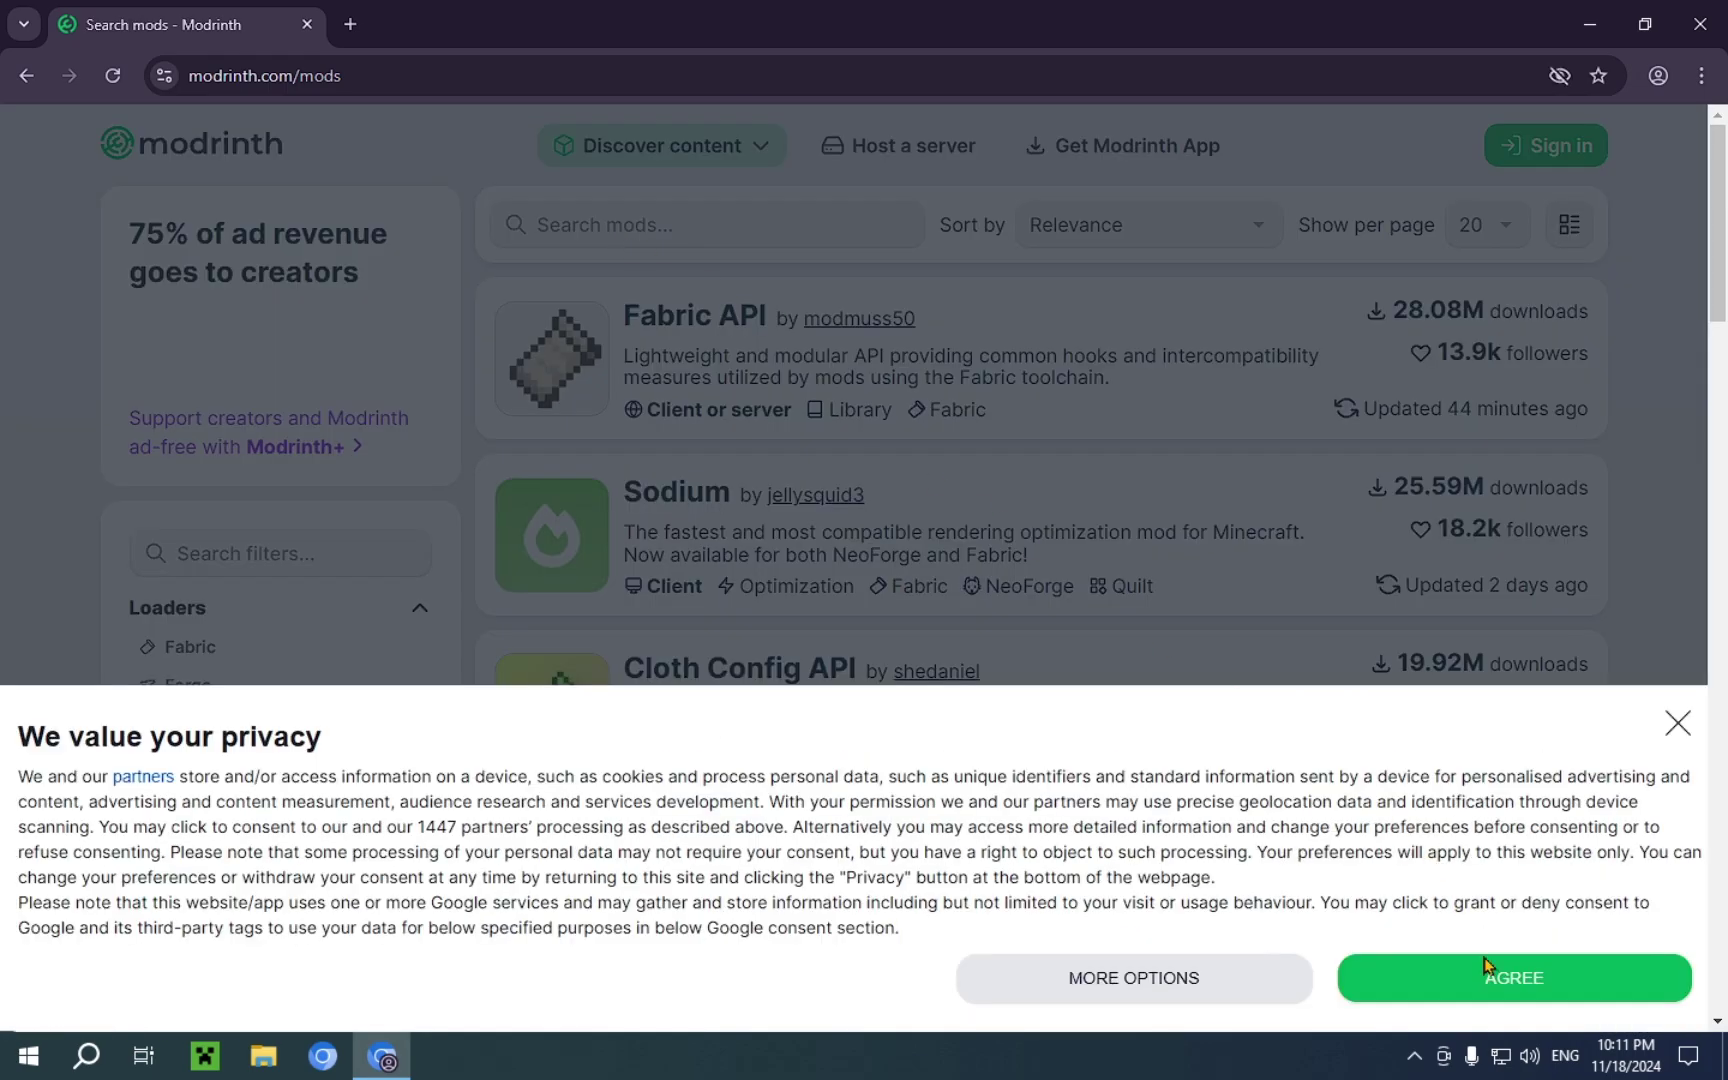
{"action": "left_click", "coordinate": [1487, 966]}
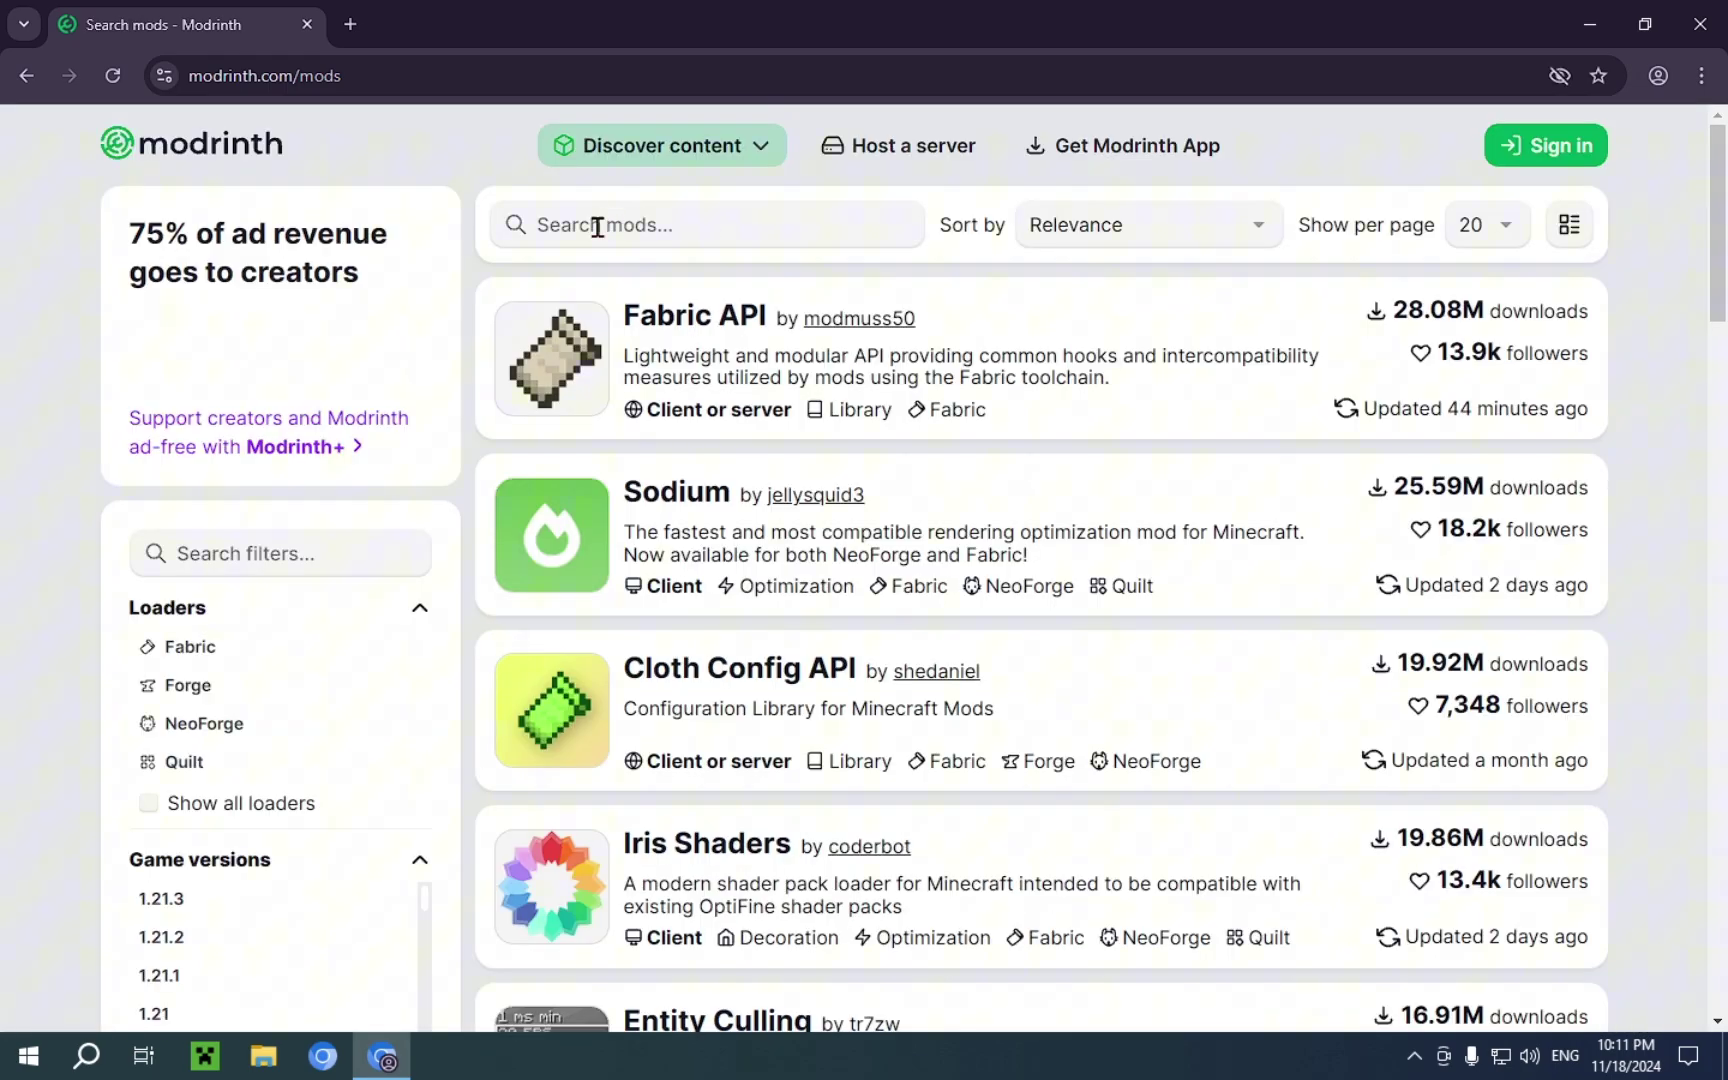
Search the mod catalogue for Flashback and open the page of the Flashback gameplay recording mod
{"action": "left_click", "coordinate": [636, 225]}
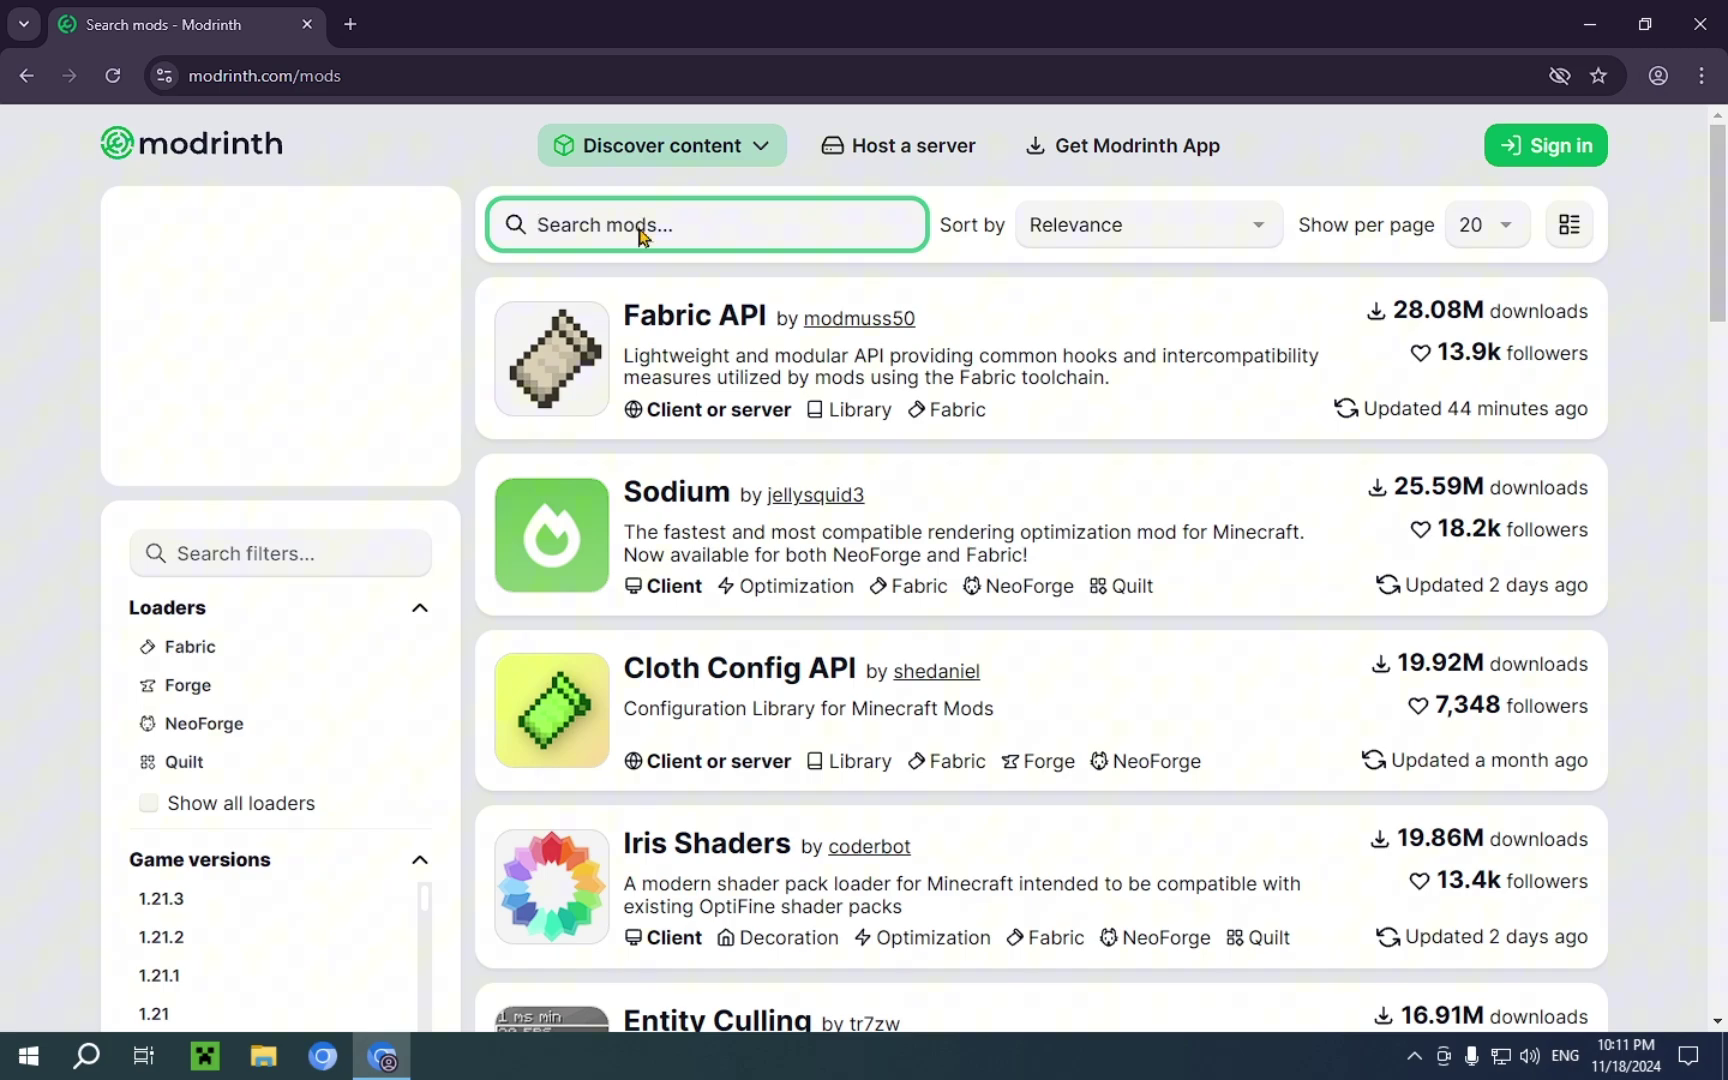
{"action": "type", "text": "Flashback"}
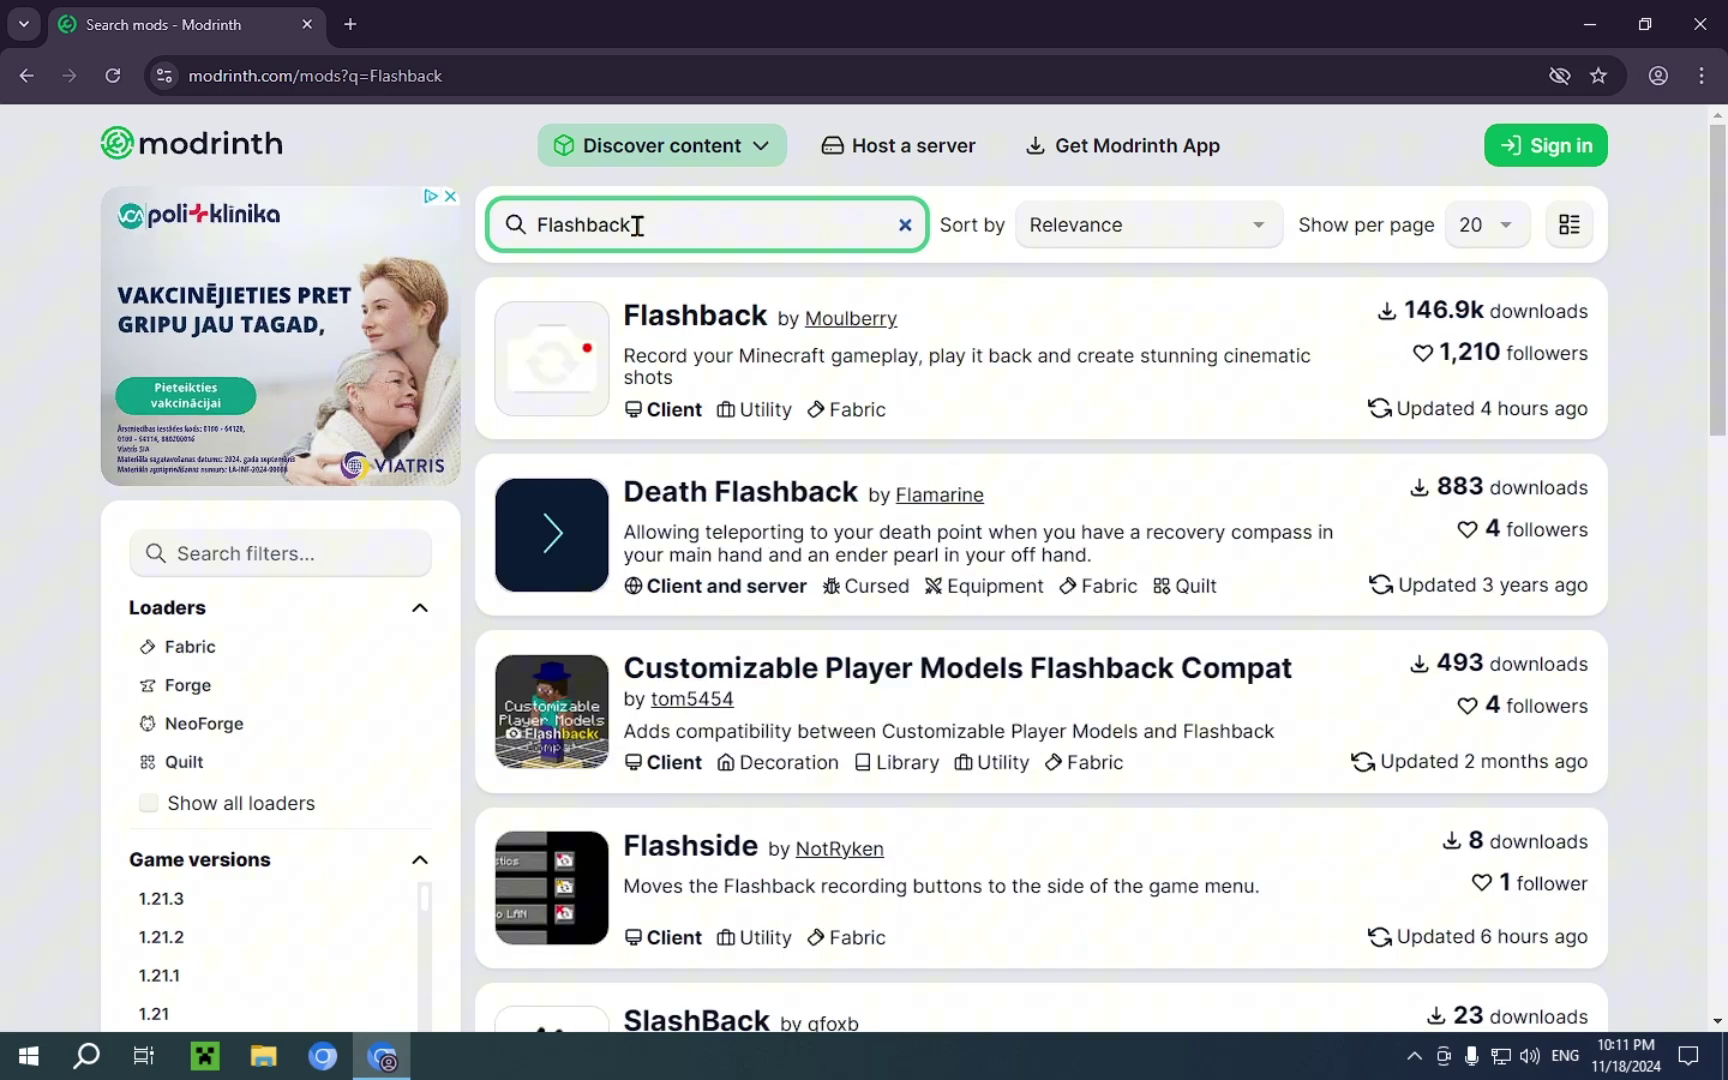
{"action": "left_click", "coordinate": [570, 160]}
{"action": "left_click", "coordinate": [962, 425]}
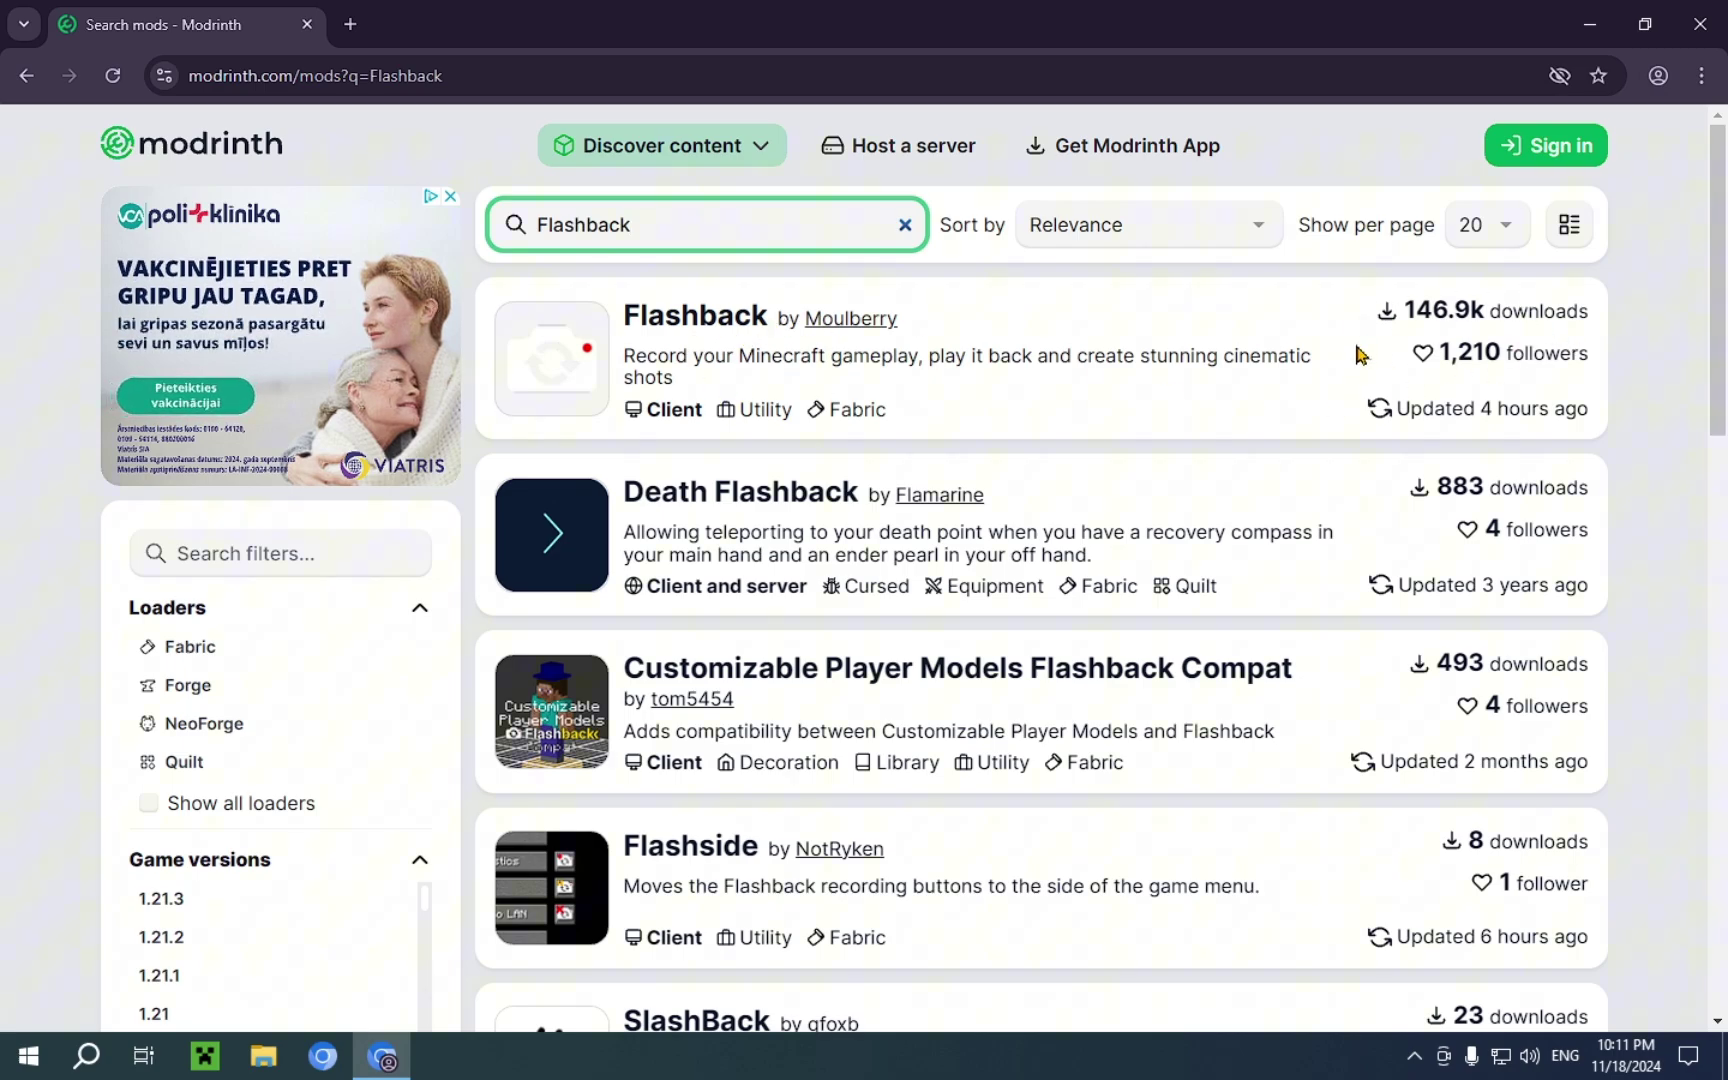
{"action": "left_click_drag", "start_coordinate": [1398, 420], "coordinate": [1620, 432]}
{"action": "left_click", "coordinate": [1586, 408]}
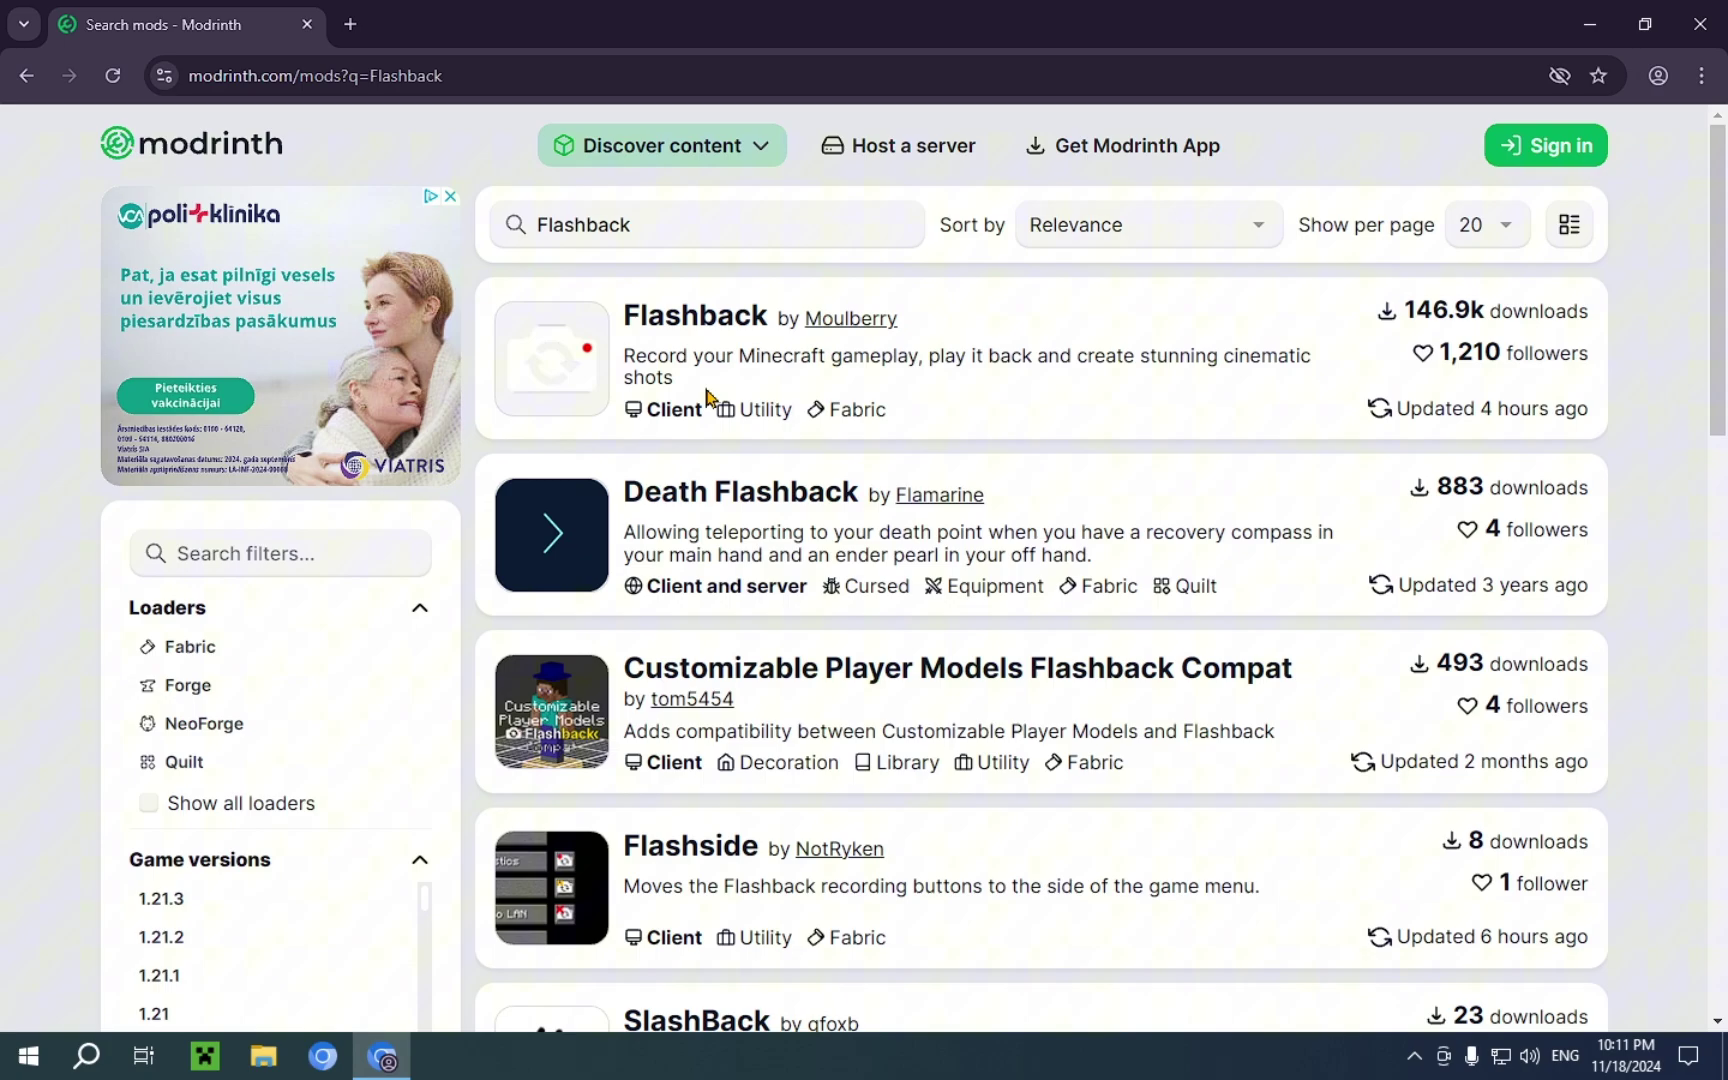
{"action": "left_click", "coordinate": [664, 335]}
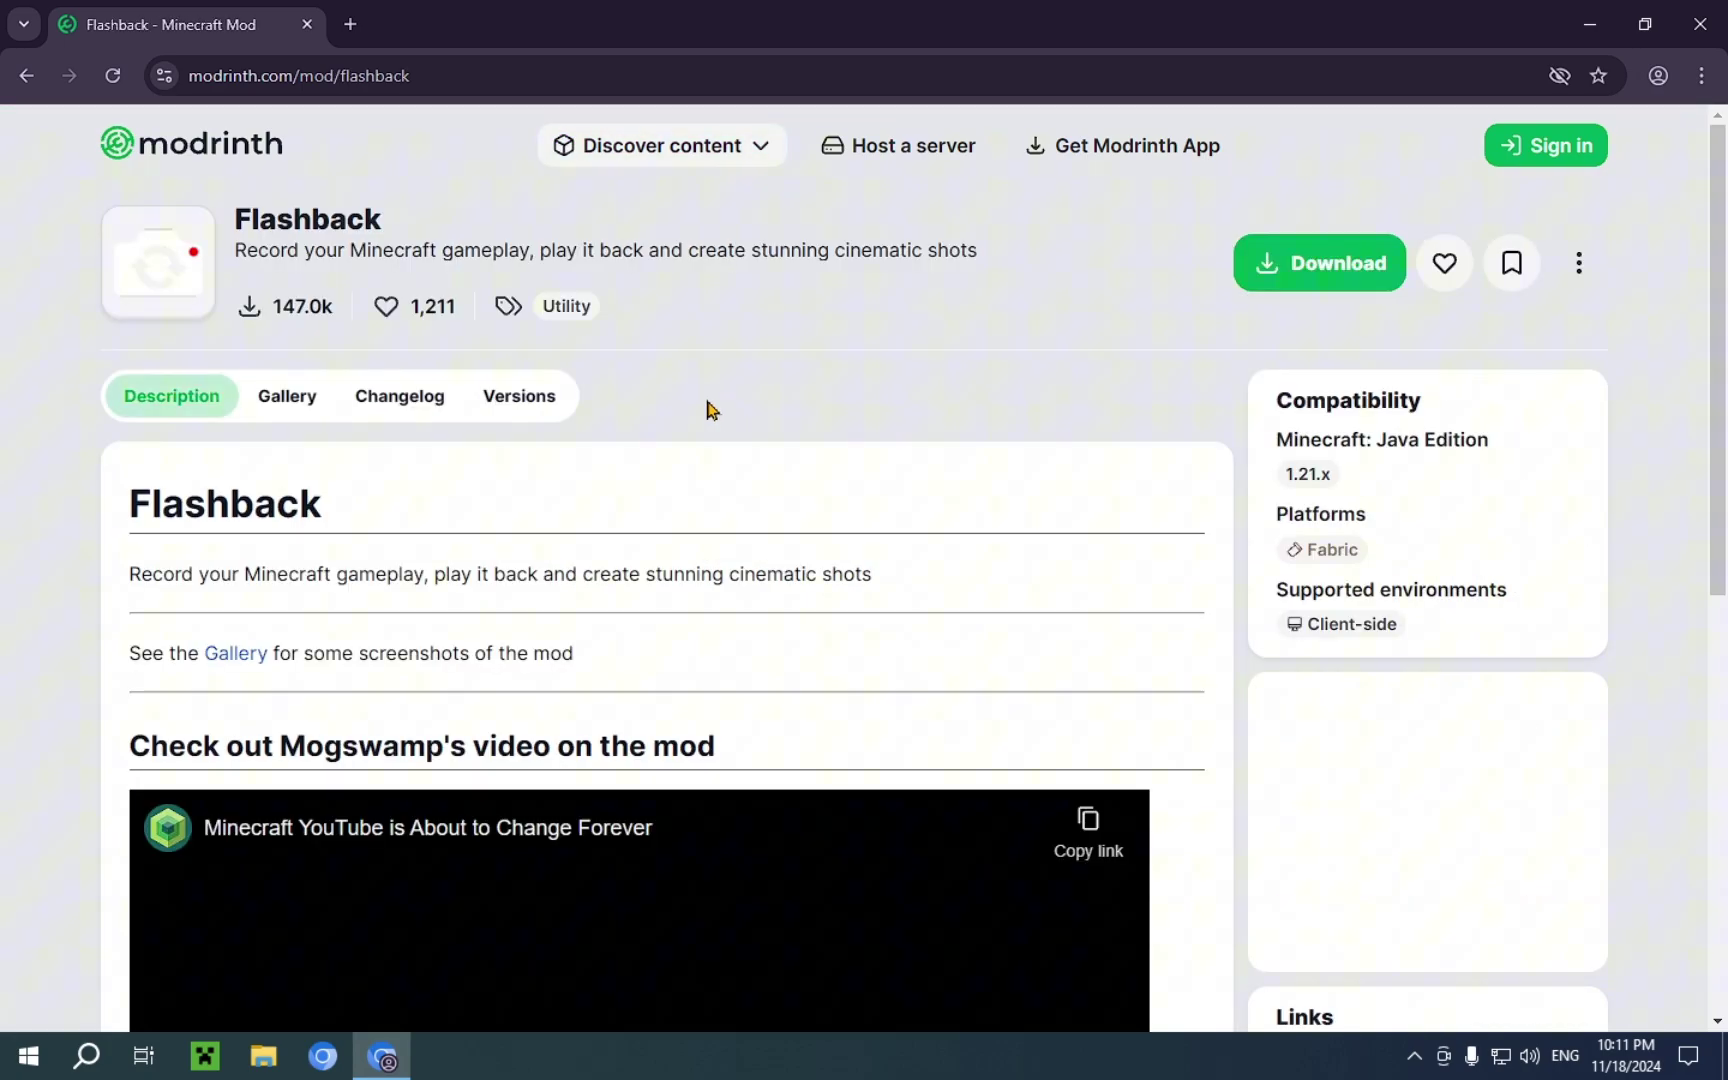
Open the Flashback 0.13.0 release for Minecraft 1.21.2–1.21.3 from the versions list and check its dependencies
{"action": "left_click", "coordinate": [510, 414]}
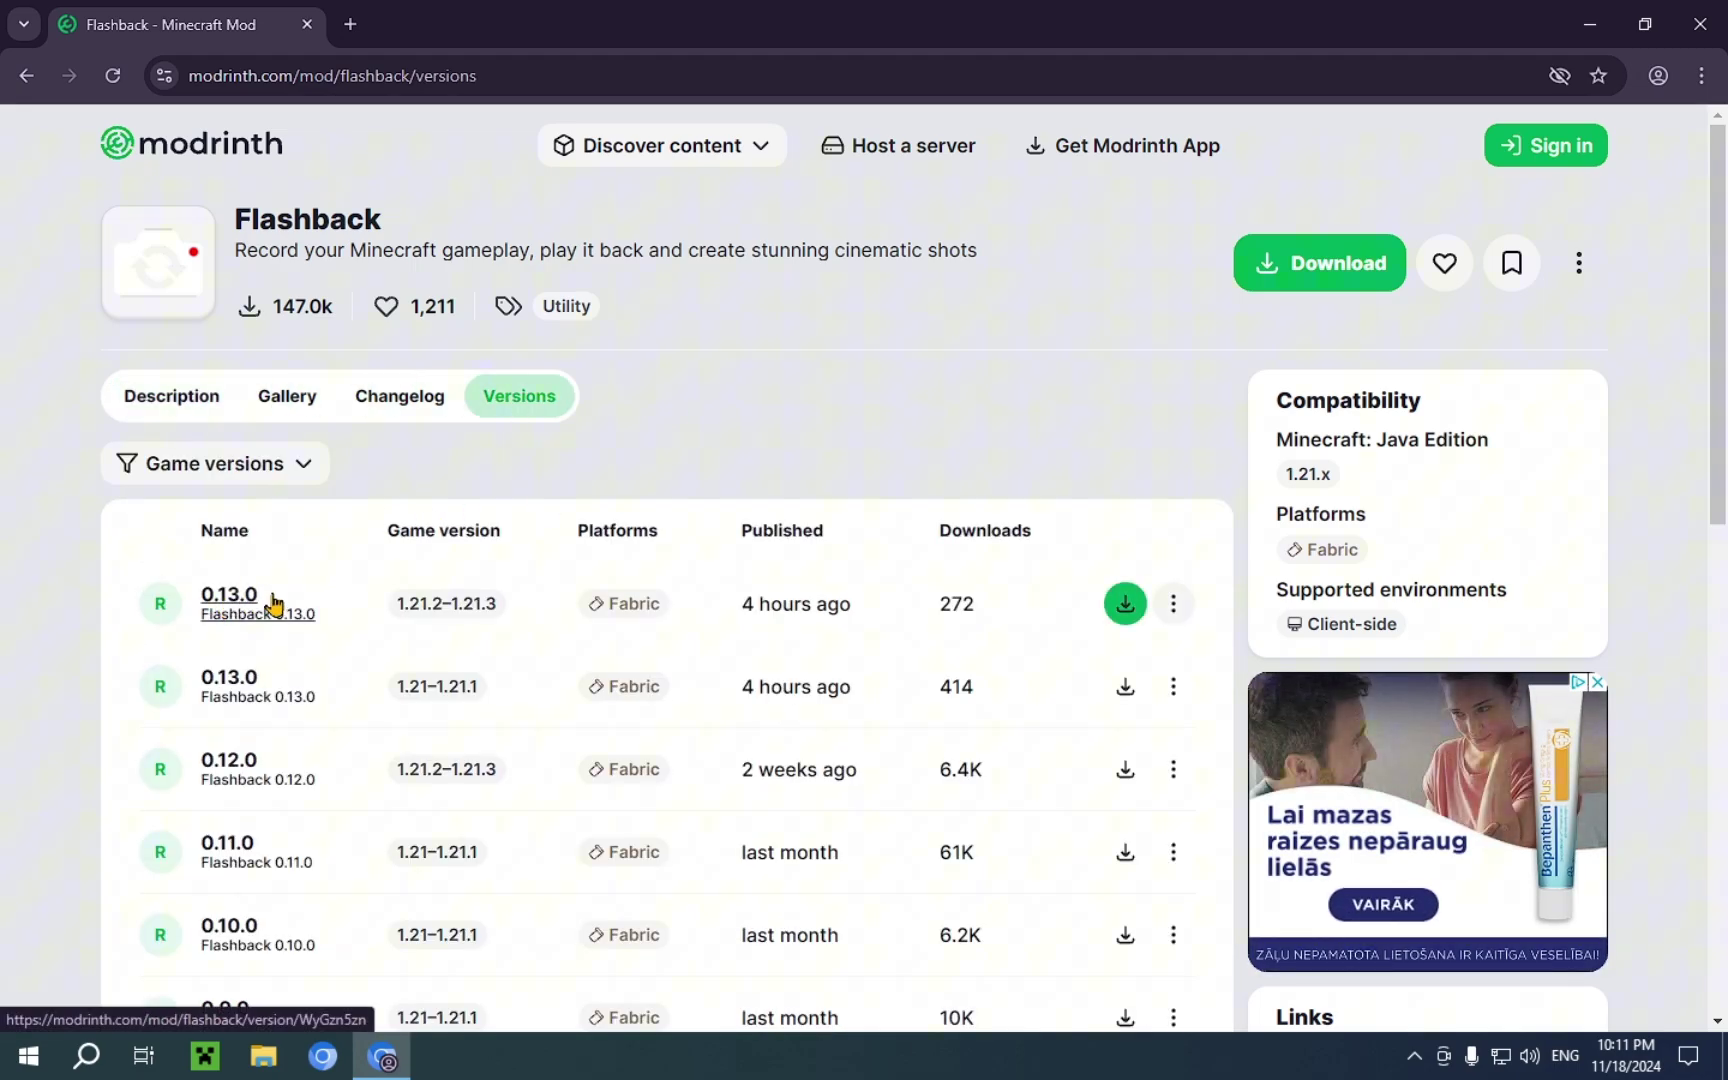
{"action": "left_click", "coordinate": [229, 600]}
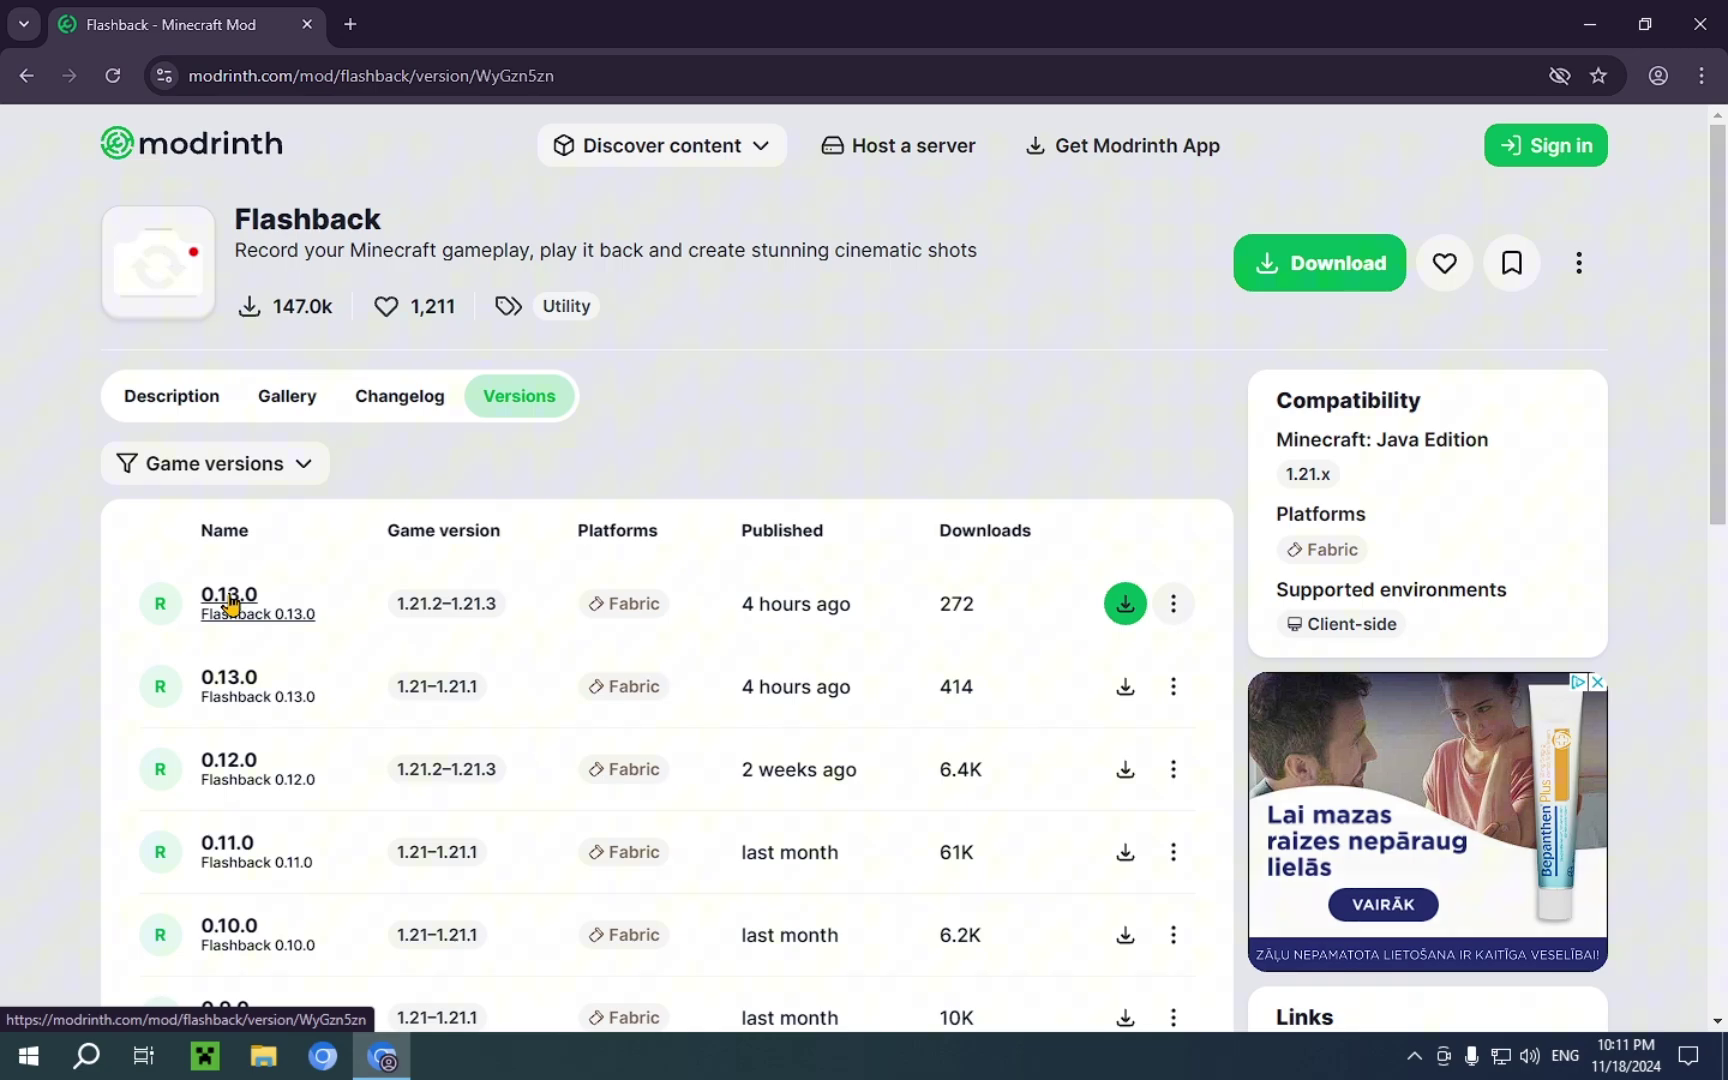
{"action": "scroll", "coordinate": [563, 480], "scroll_direction": "down", "scroll_amount": 6}
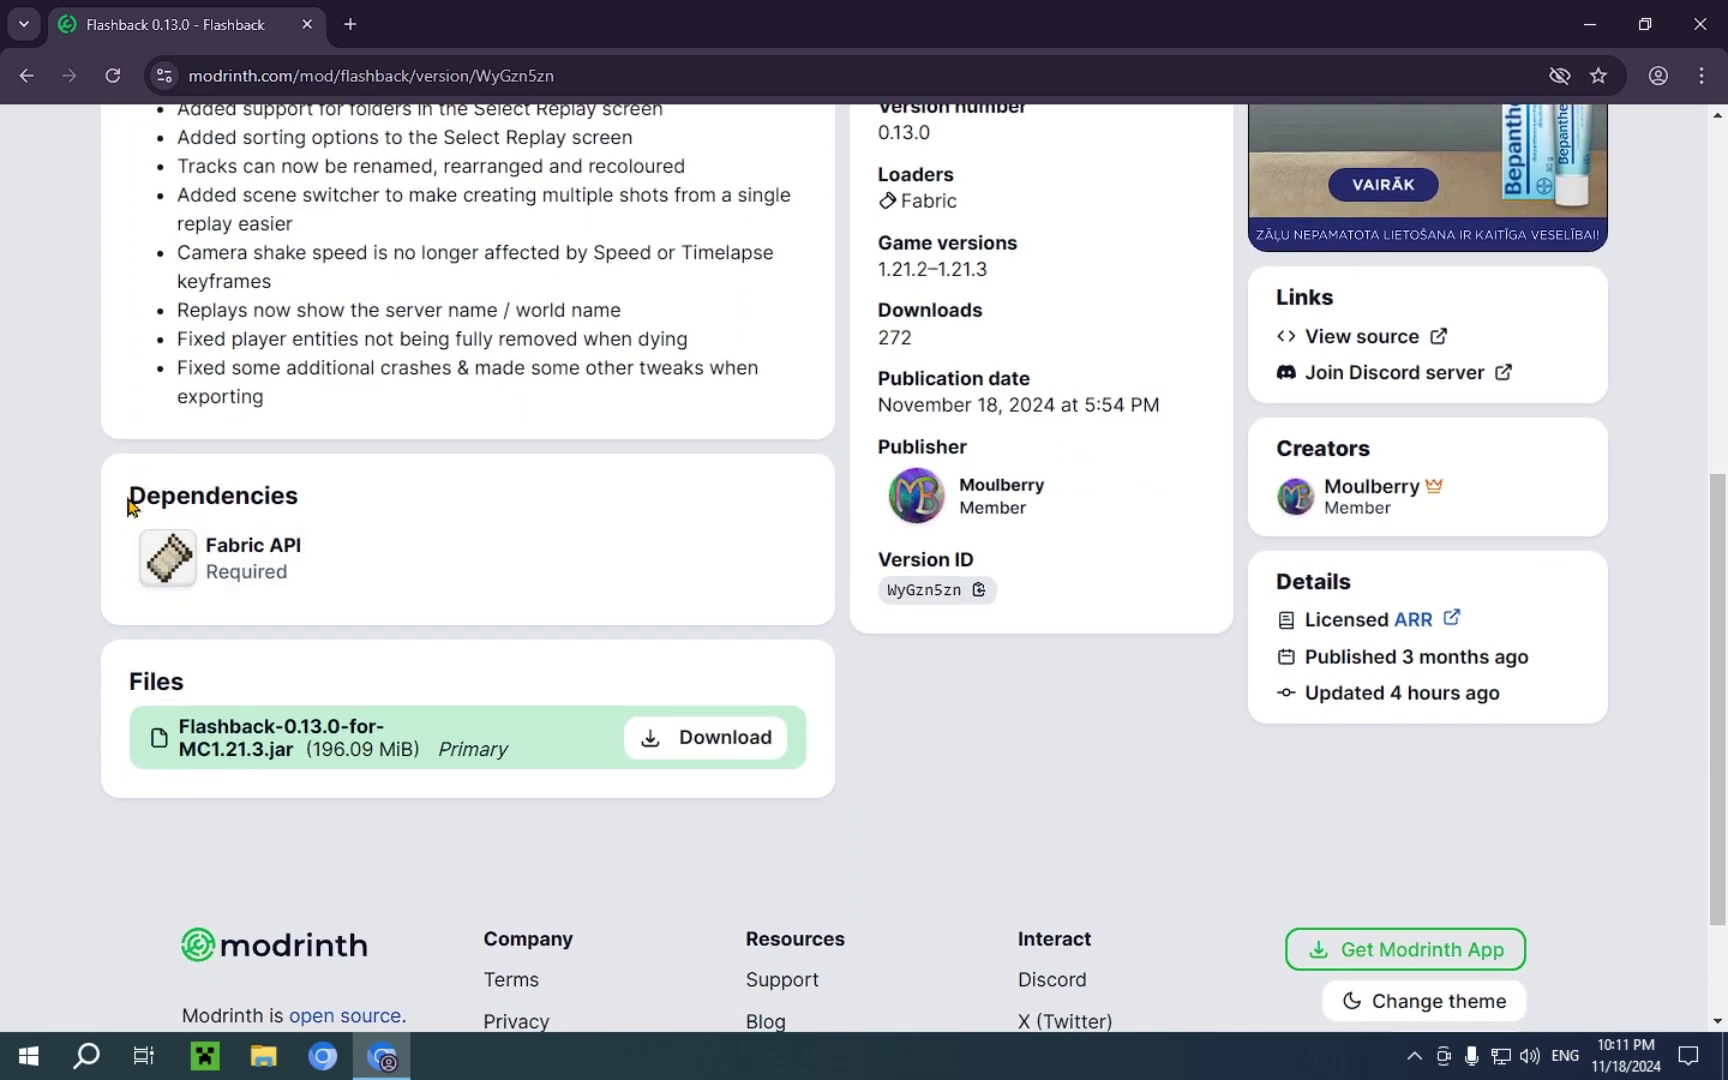
{"action": "left_click_drag", "start_coordinate": [128, 507], "coordinate": [330, 505]}
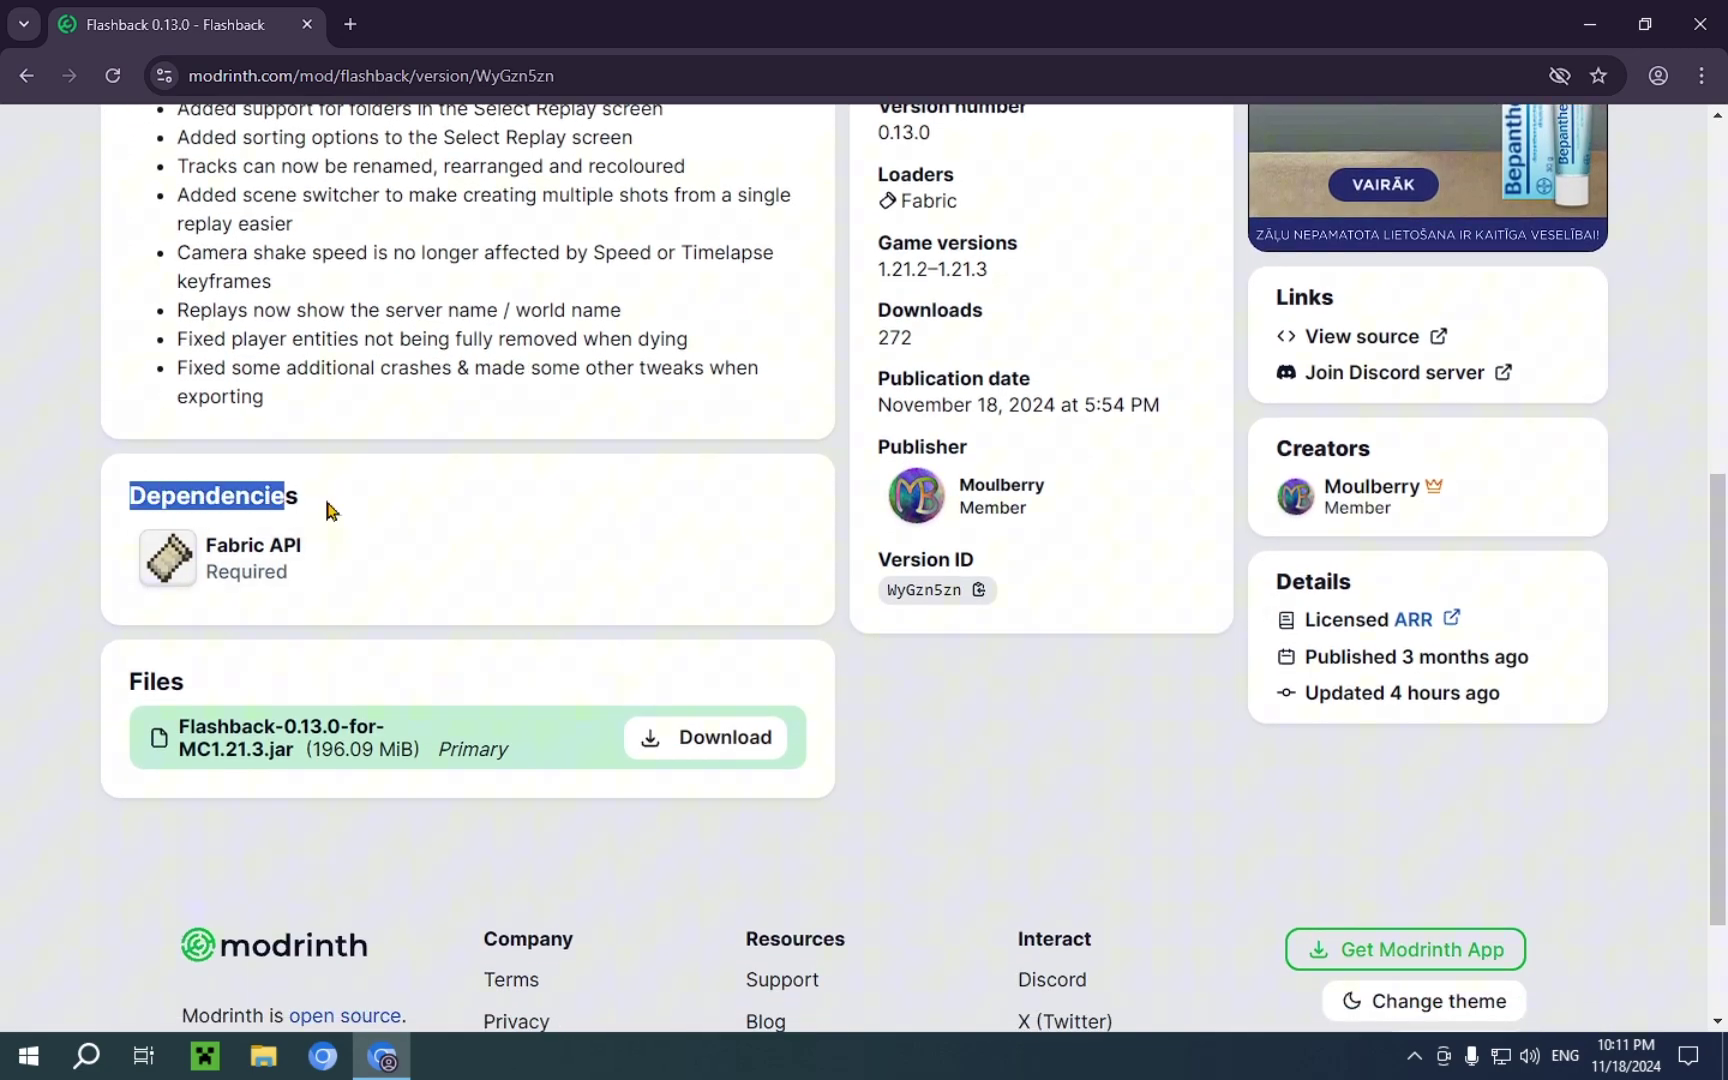
{"action": "left_click", "coordinate": [397, 497]}
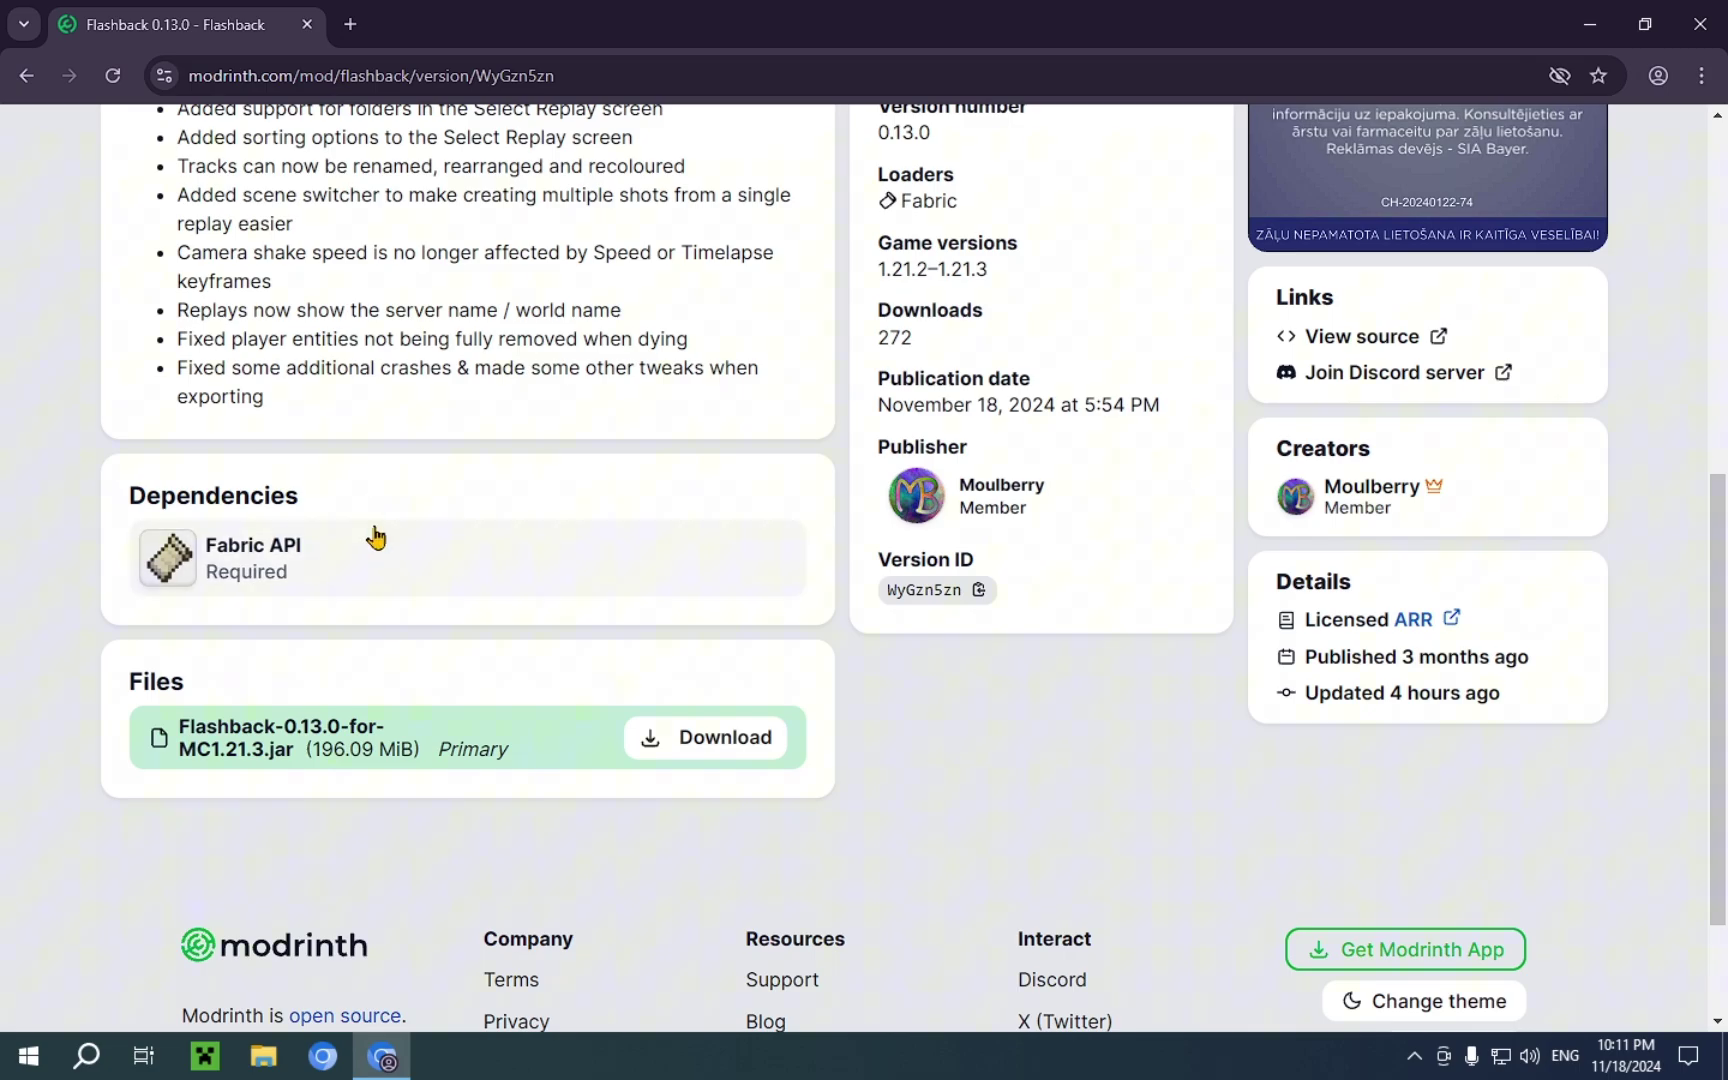
Download the Flashback 0.13.0 mod file from its version page
{"action": "scroll", "coordinate": [374, 536], "scroll_direction": "up", "scroll_amount": 3}
{"action": "scroll", "coordinate": [386, 470], "scroll_direction": "up", "scroll_amount": 3}
{"action": "scroll", "coordinate": [540, 494], "scroll_direction": "down", "scroll_amount": 4}
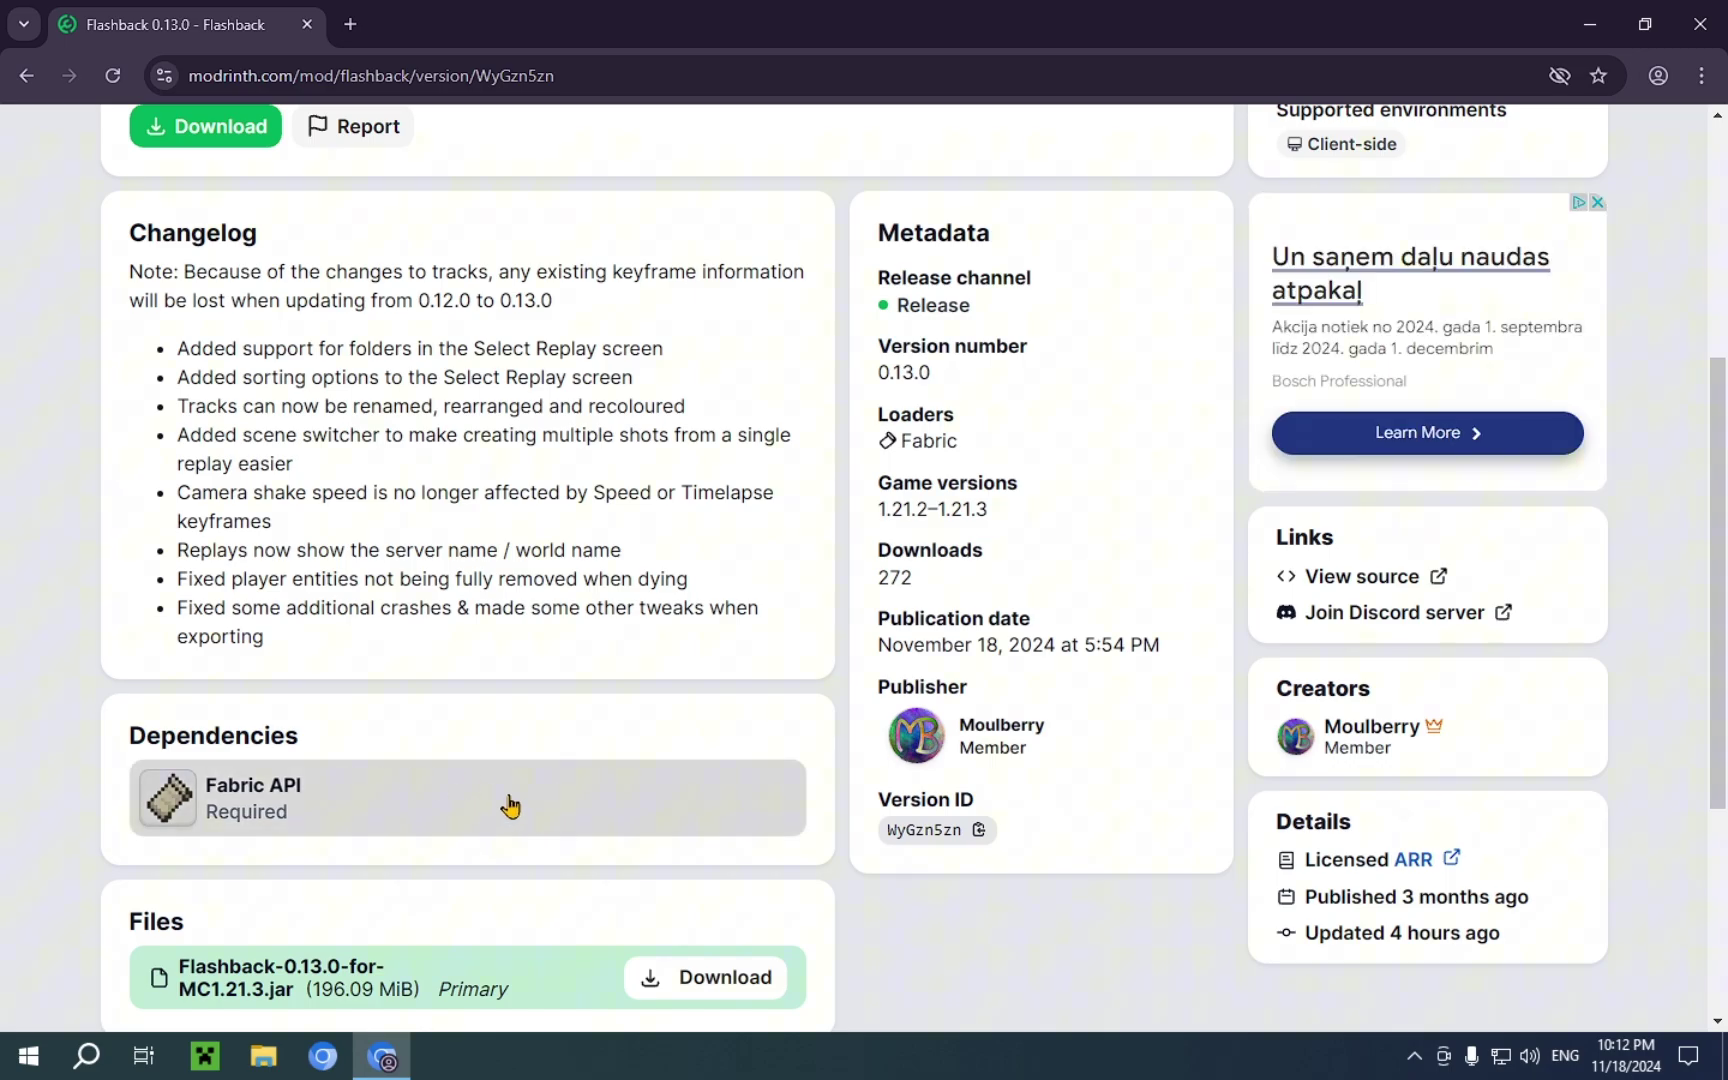
{"action": "right_click", "coordinate": [465, 804]}
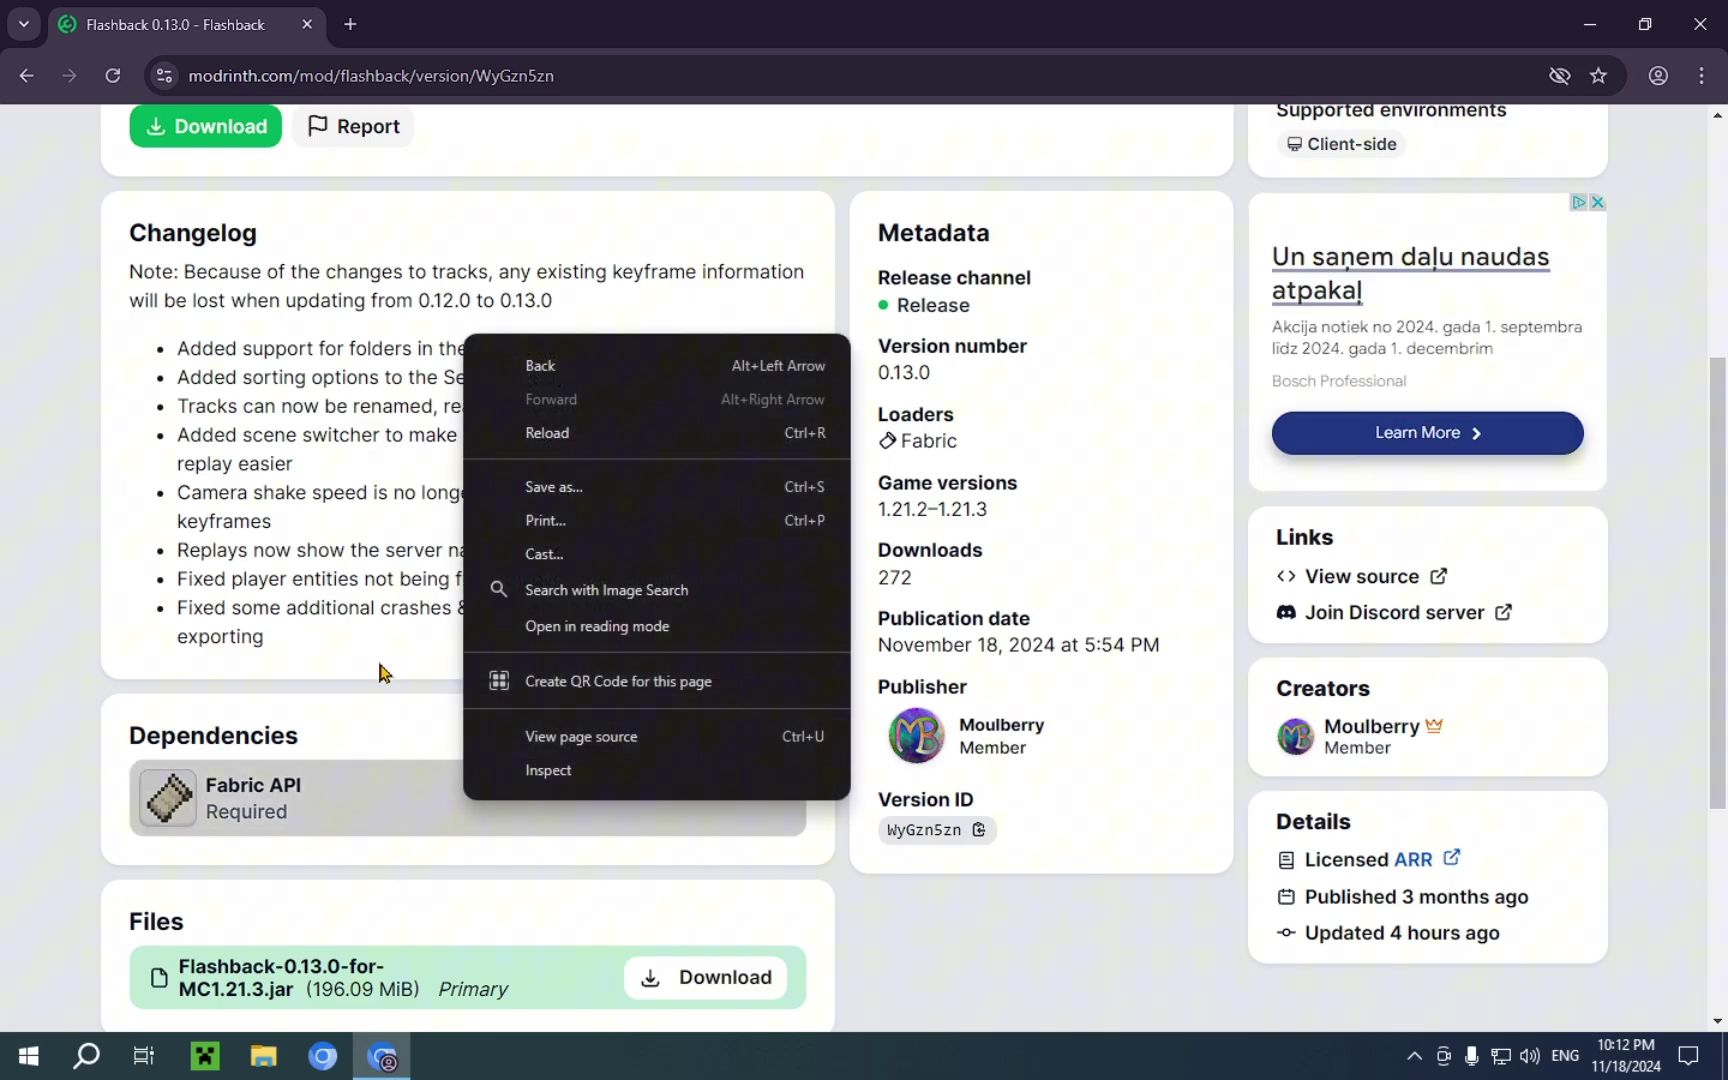
{"action": "left_click", "coordinate": [380, 671]}
{"action": "scroll", "coordinate": [403, 554], "scroll_direction": "up", "scroll_amount": 5}
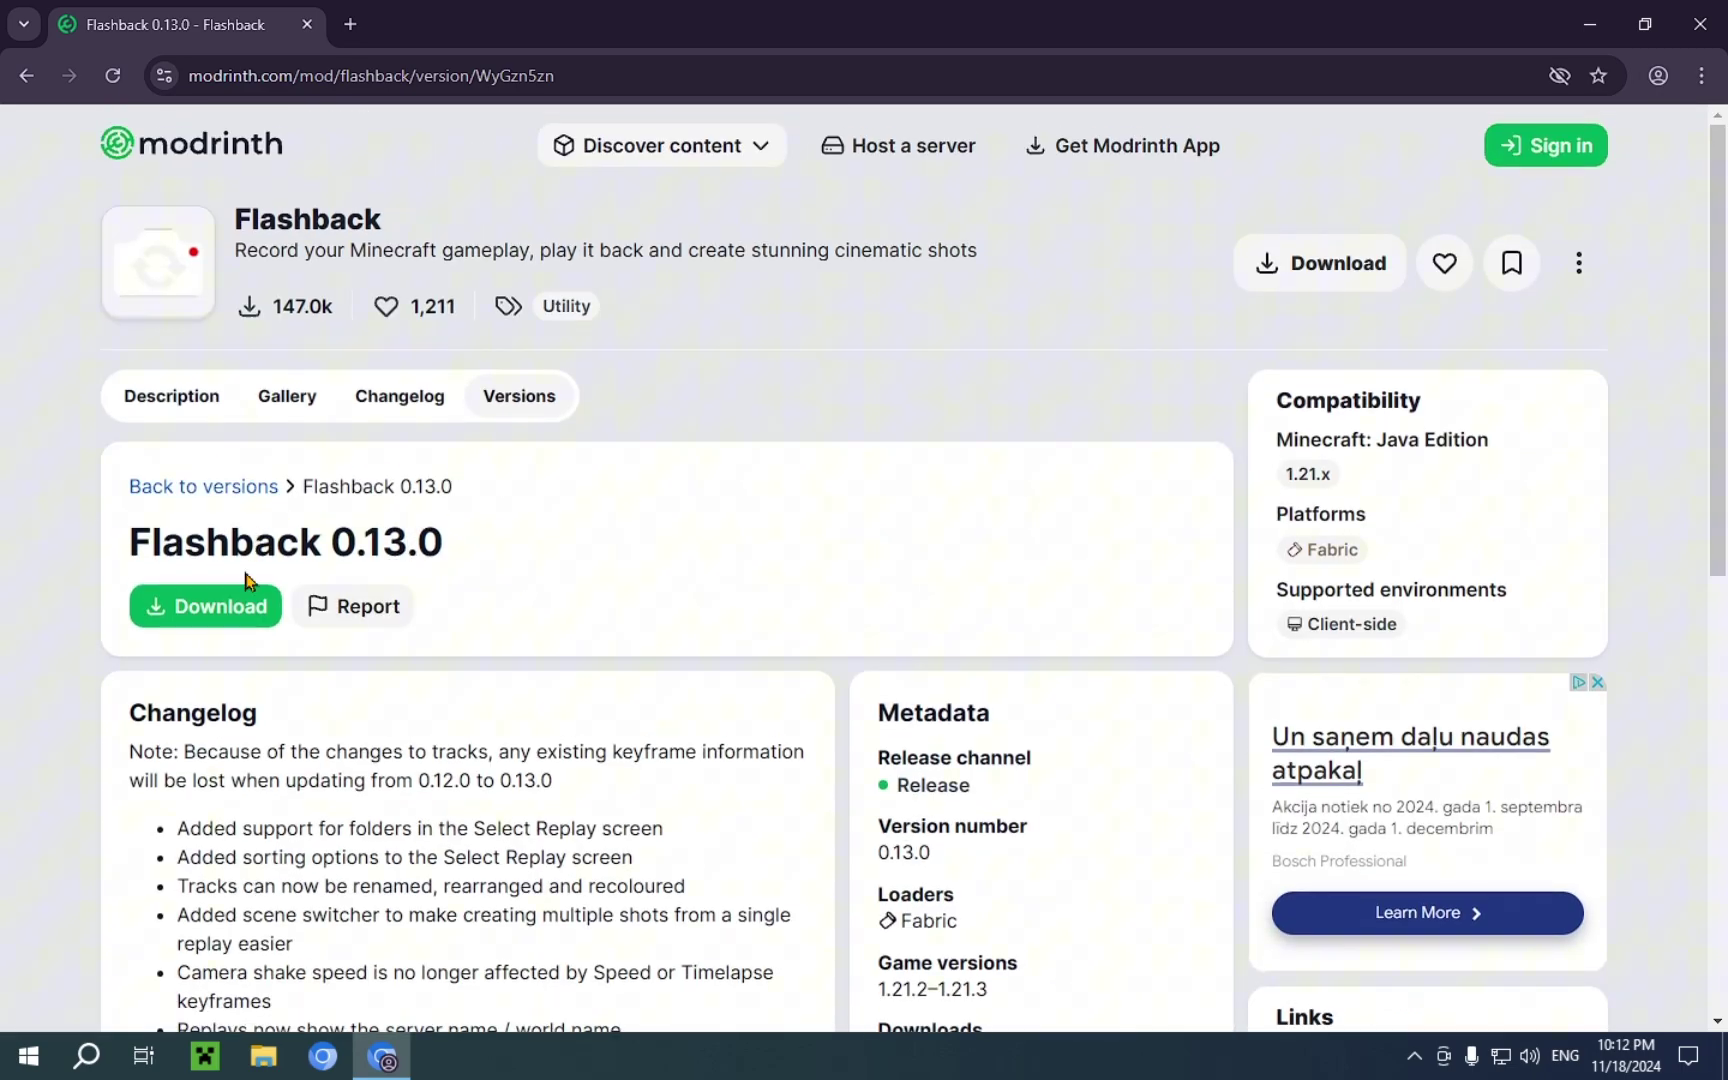
{"action": "left_click", "coordinate": [244, 608]}
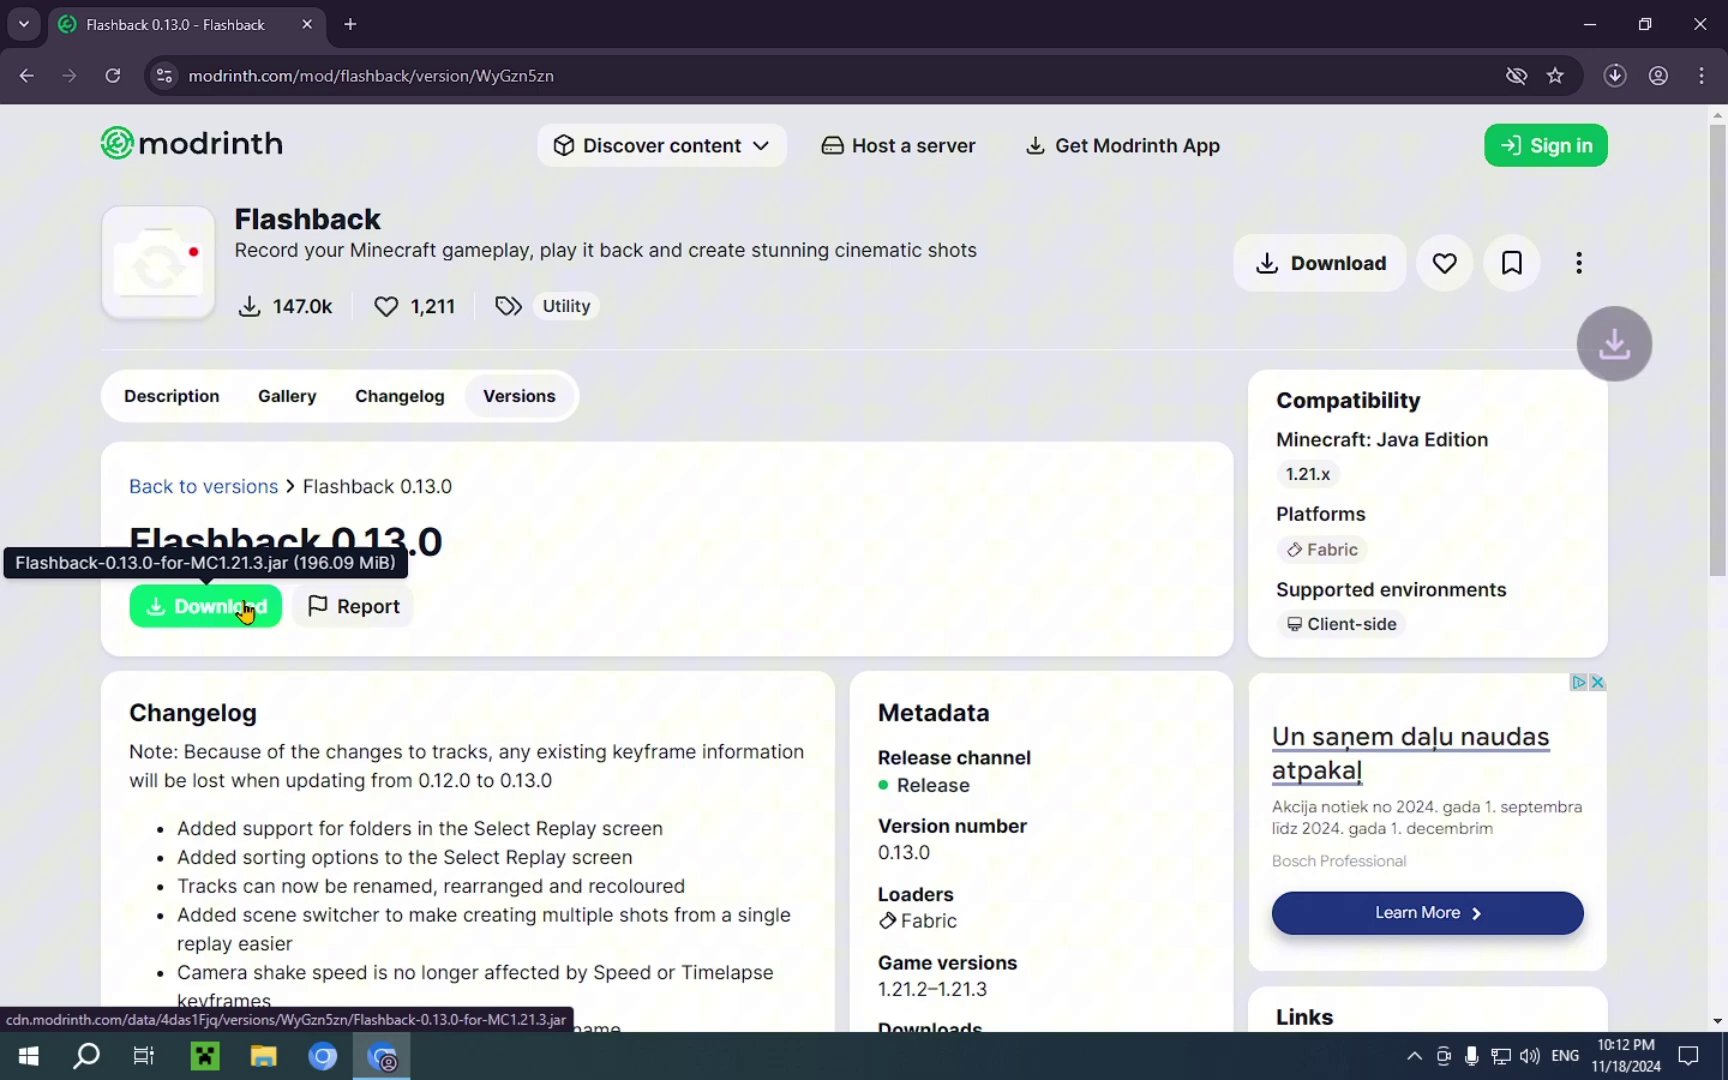
Search the web for fabric minecraft in a new browser tab
{"action": "left_click", "coordinate": [358, 25]}
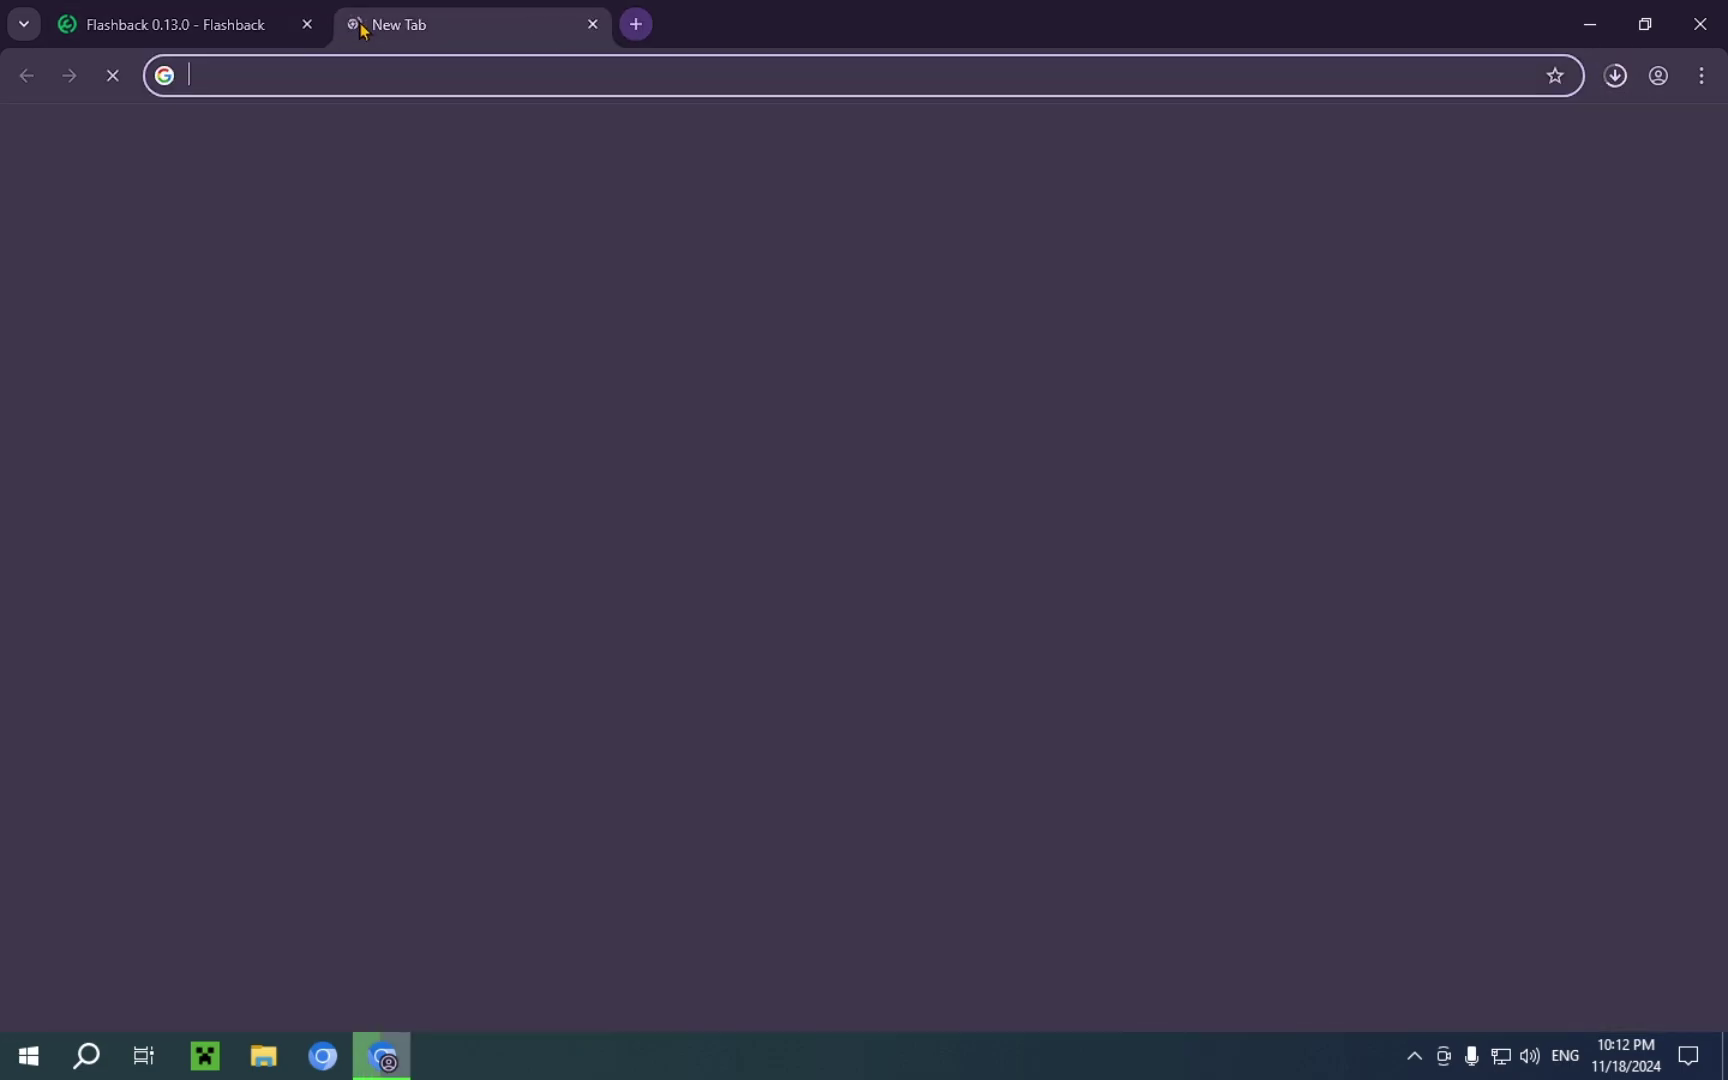
{"action": "type", "text": "fabric minecraft"}
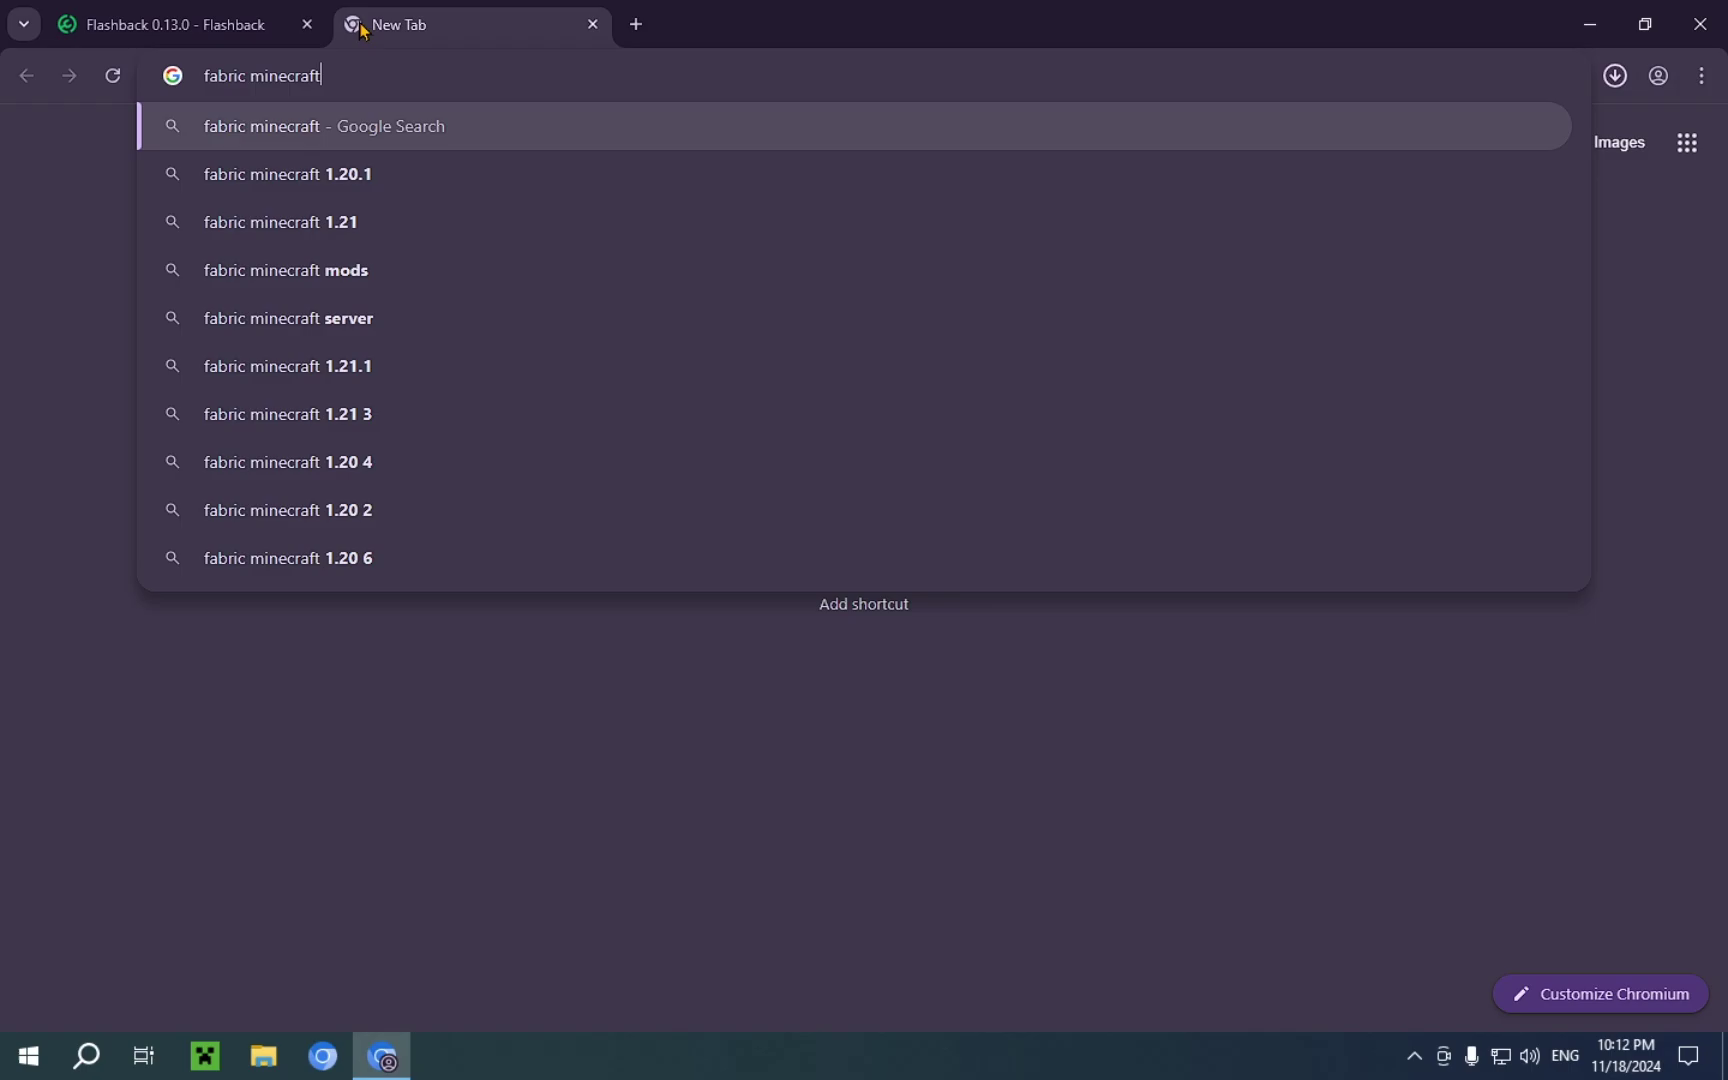
{"action": "key", "text": "Return"}
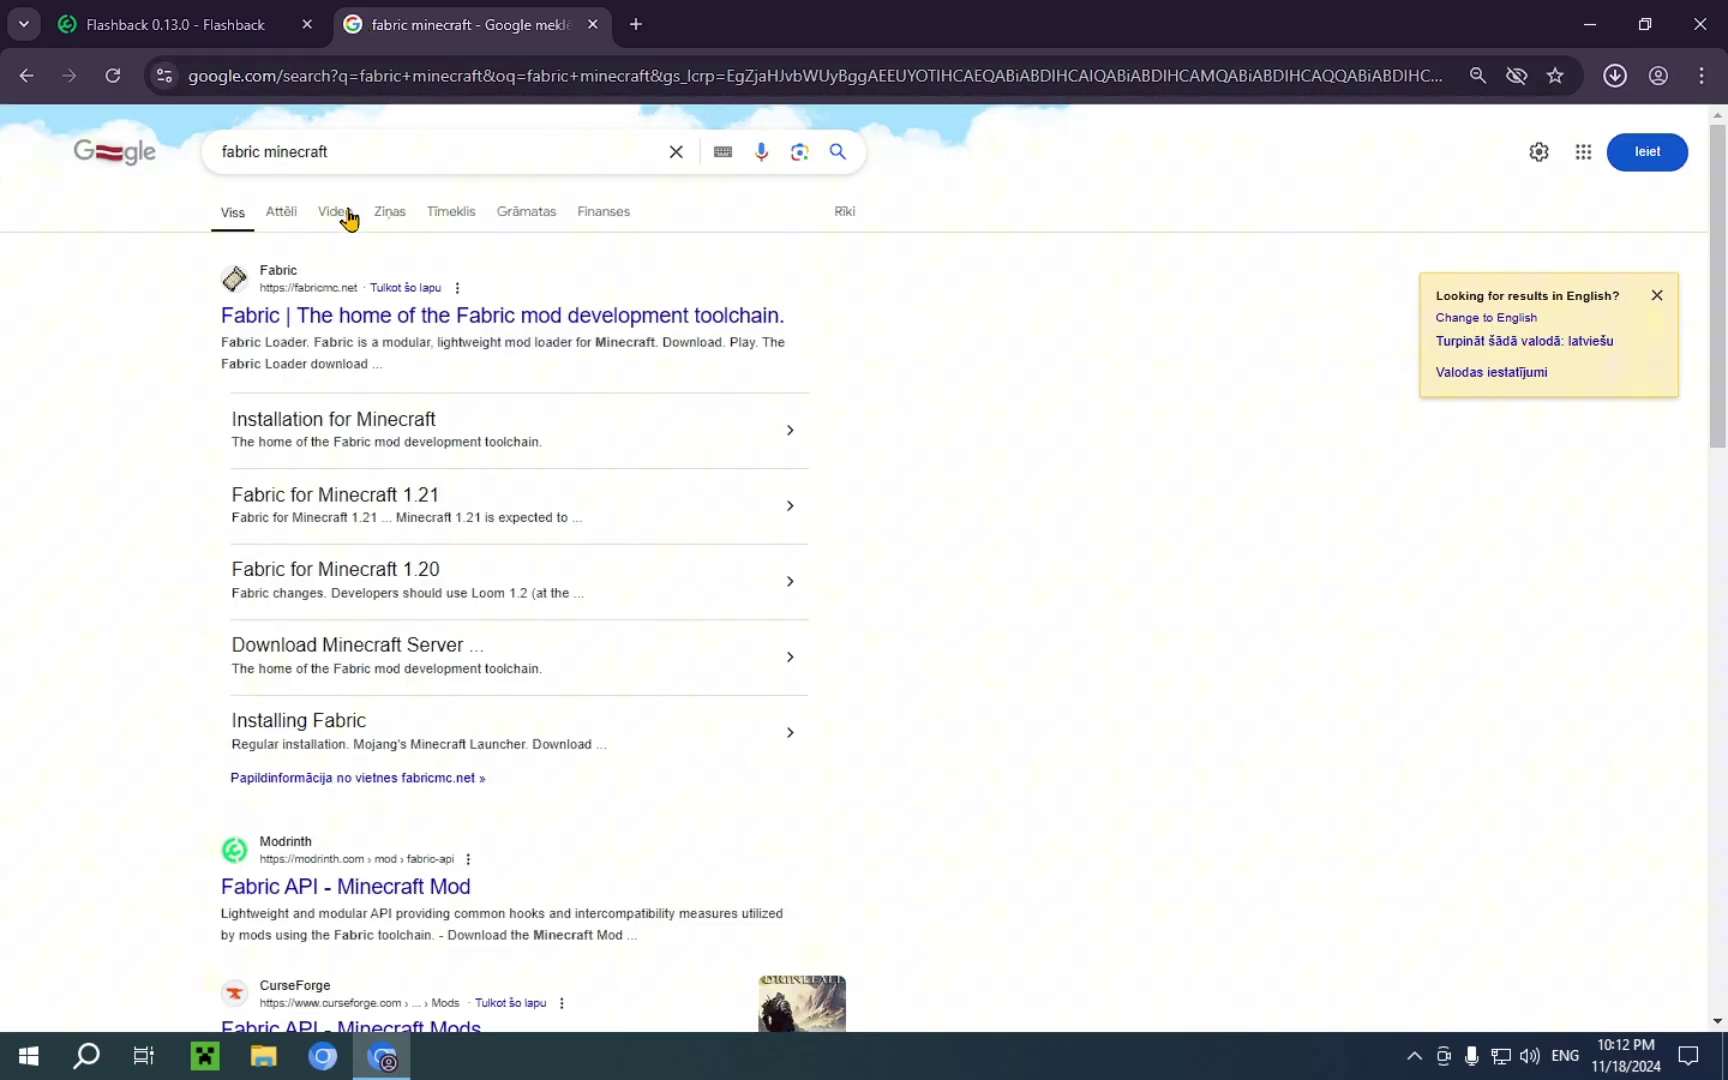
Open the Fabric website and download the Fabric Loader installer for the Minecraft Launcher
{"action": "left_click", "coordinate": [313, 314]}
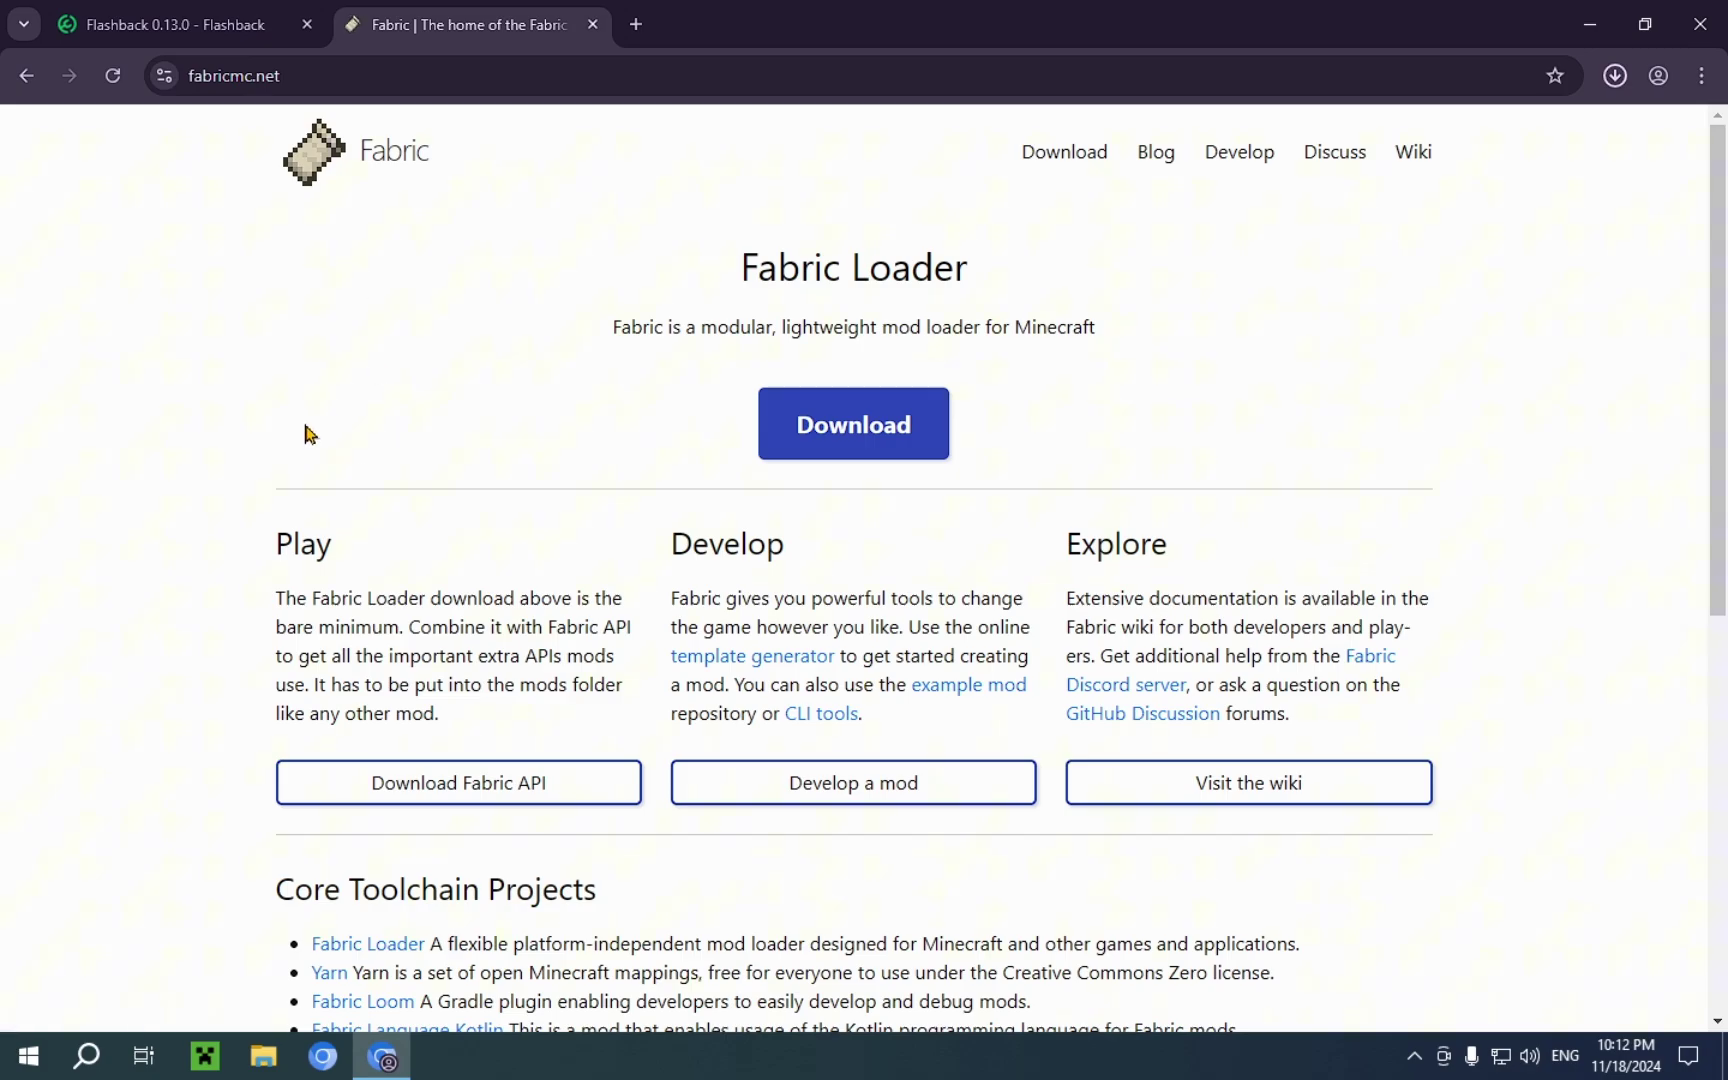
{"action": "left_click", "coordinate": [845, 412]}
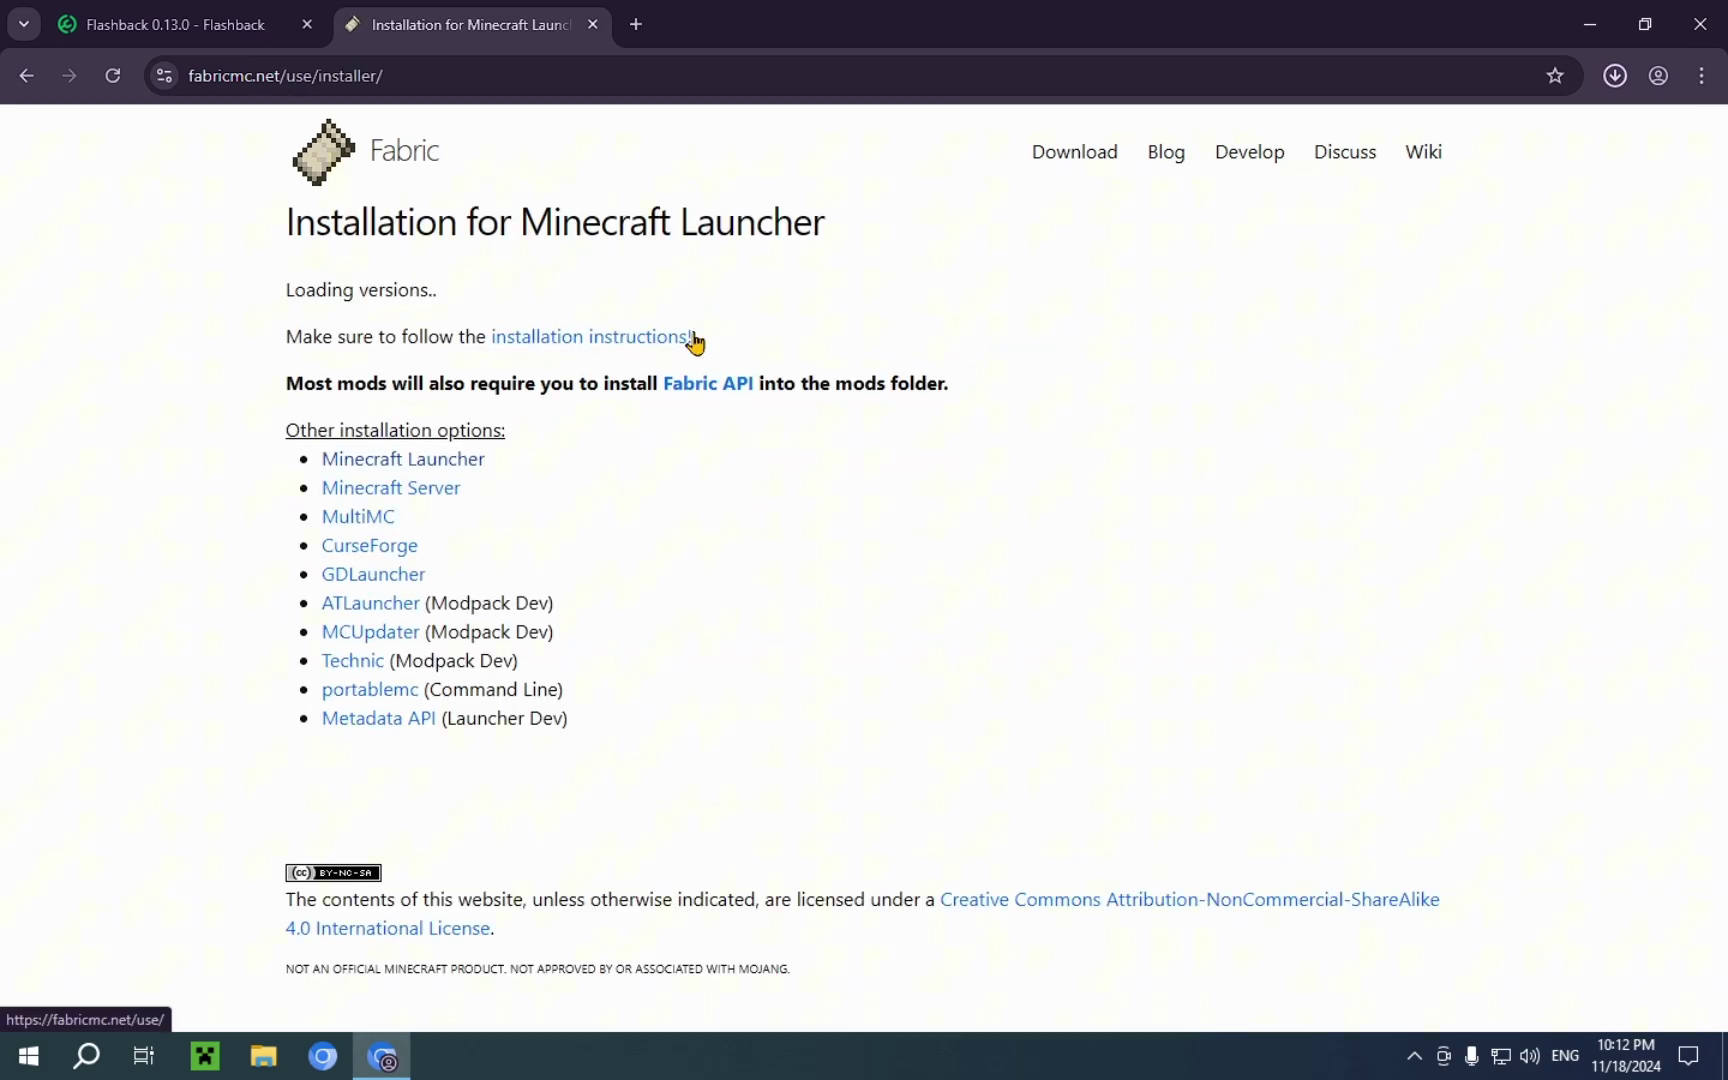
{"action": "left_click", "coordinate": [871, 332]}
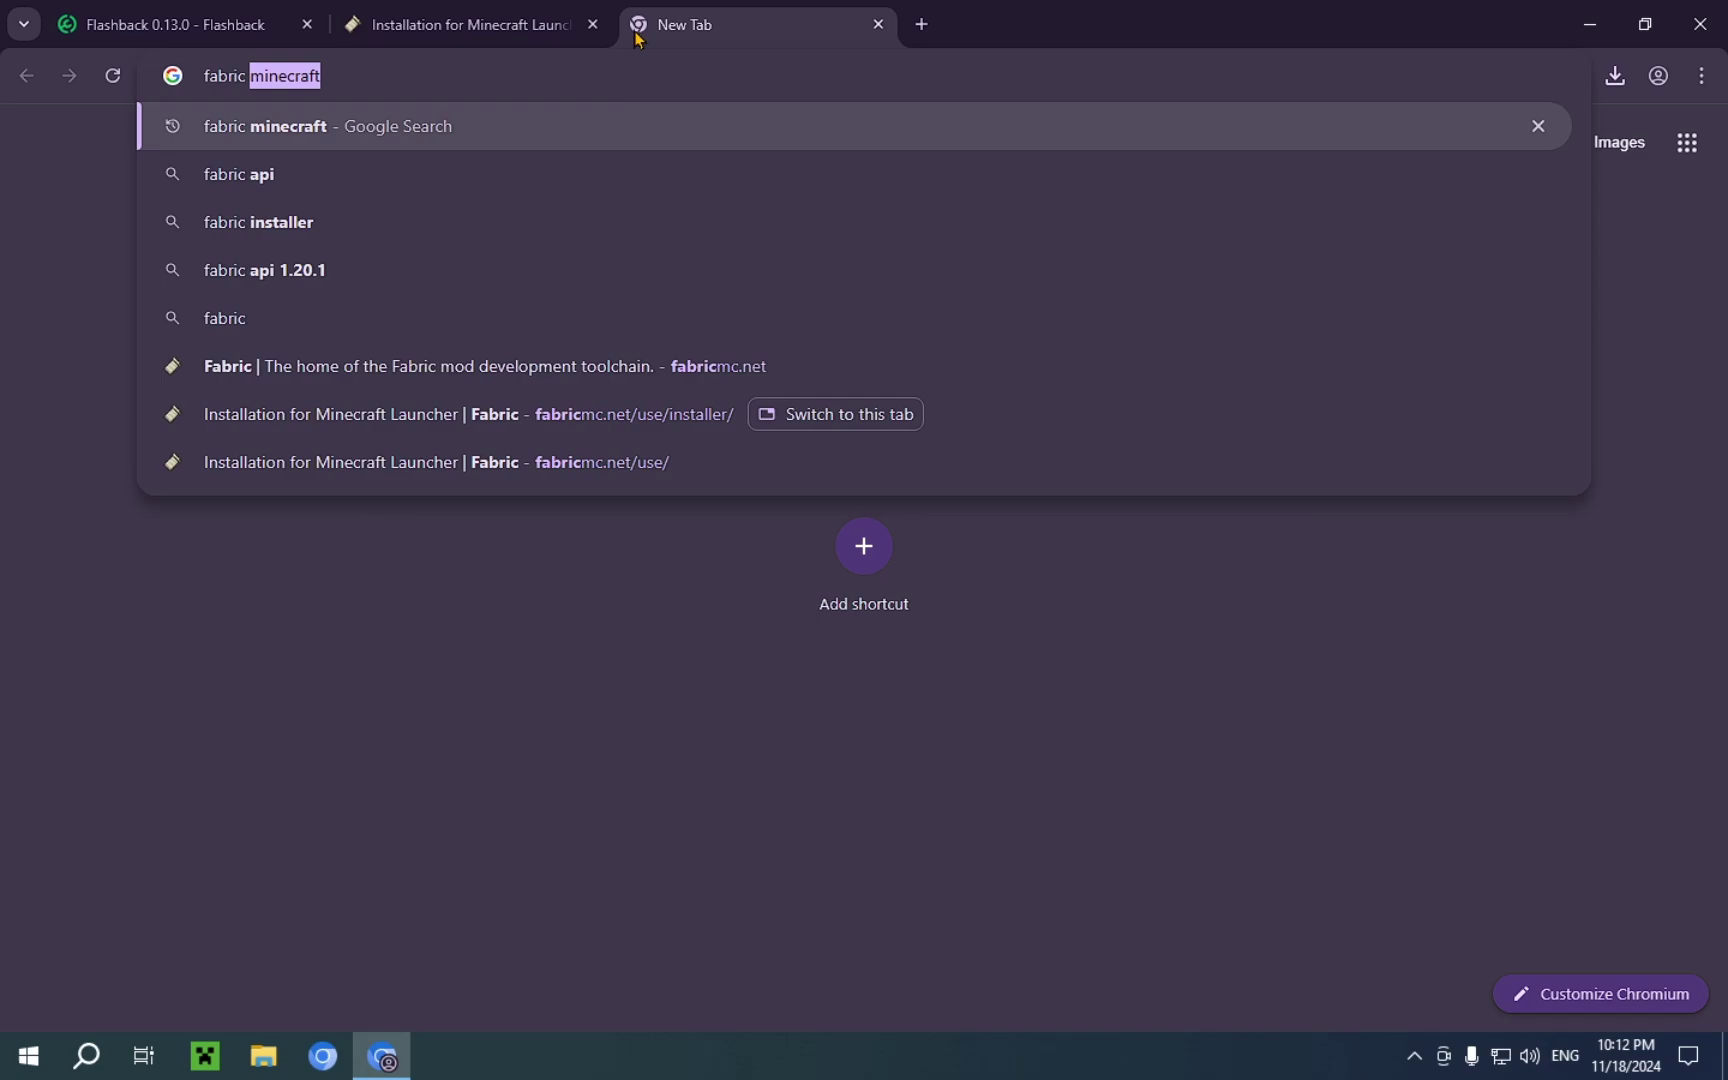
Search the web for fabric api download in a new tab and open the Fabric API page on Modrinth
{"action": "type", "text": "i downl"}
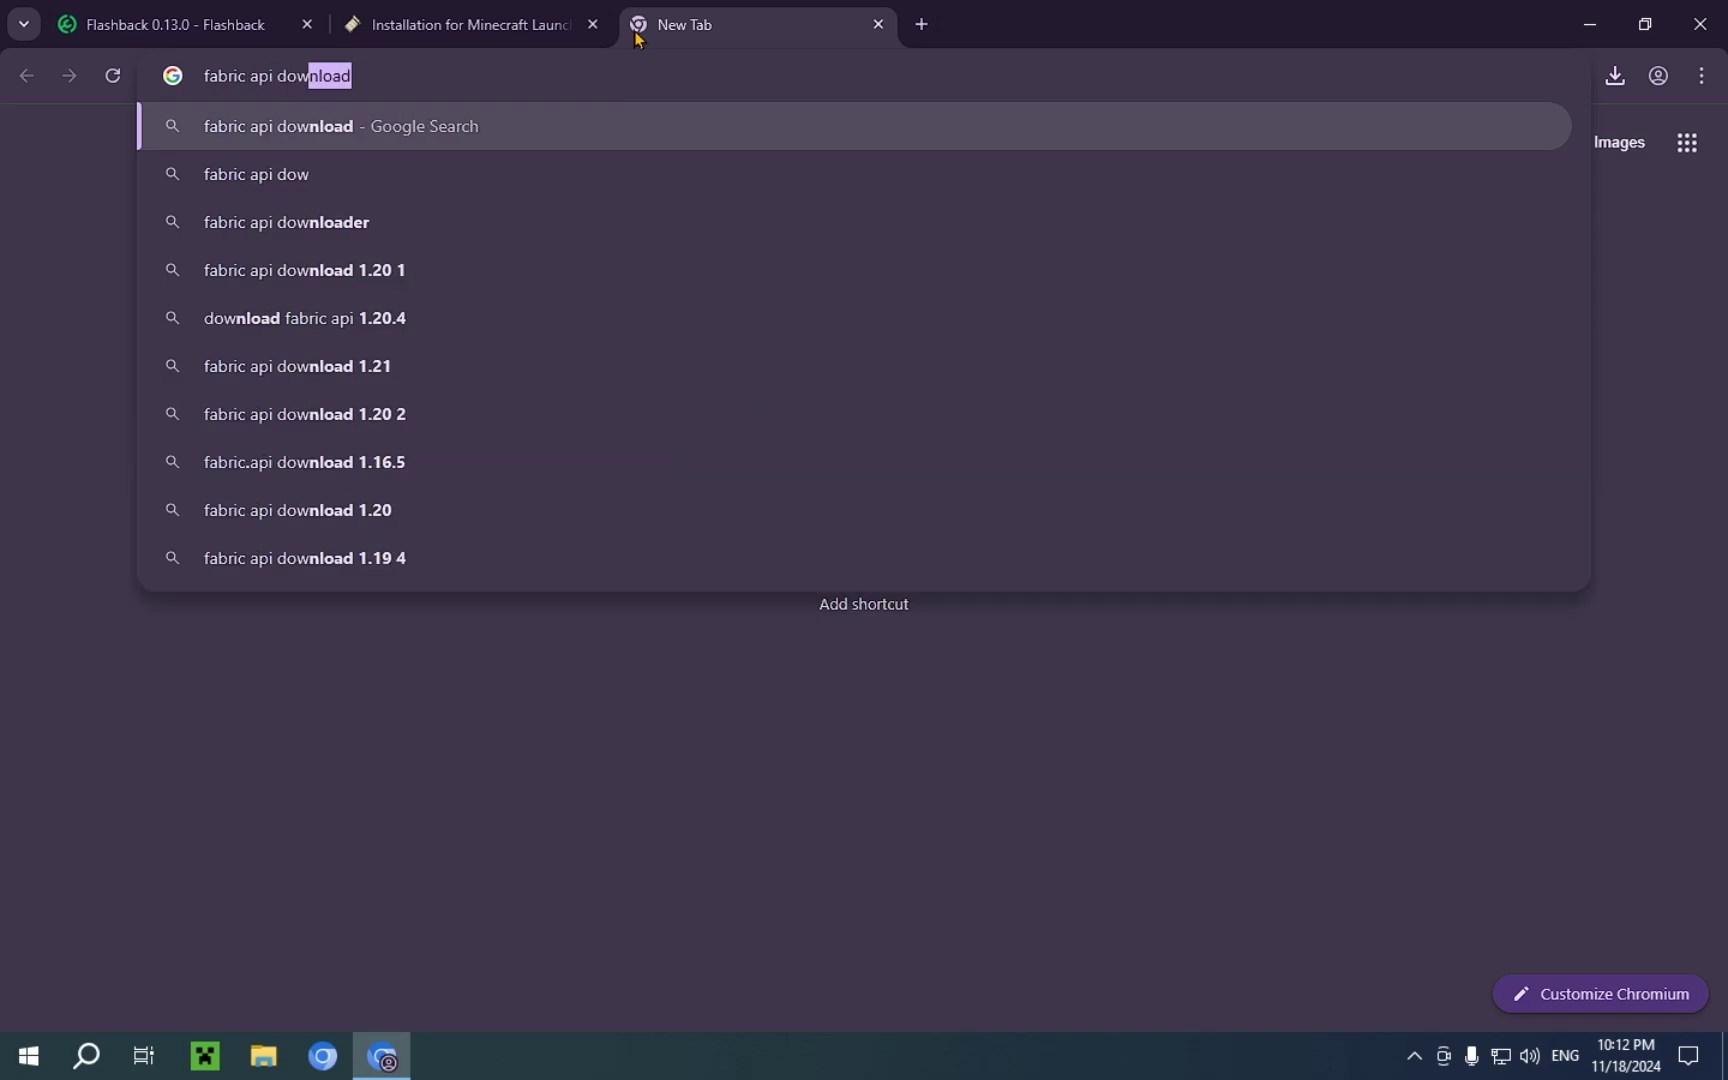
{"action": "type", "text": "oad"}
{"action": "key", "text": "Return"}
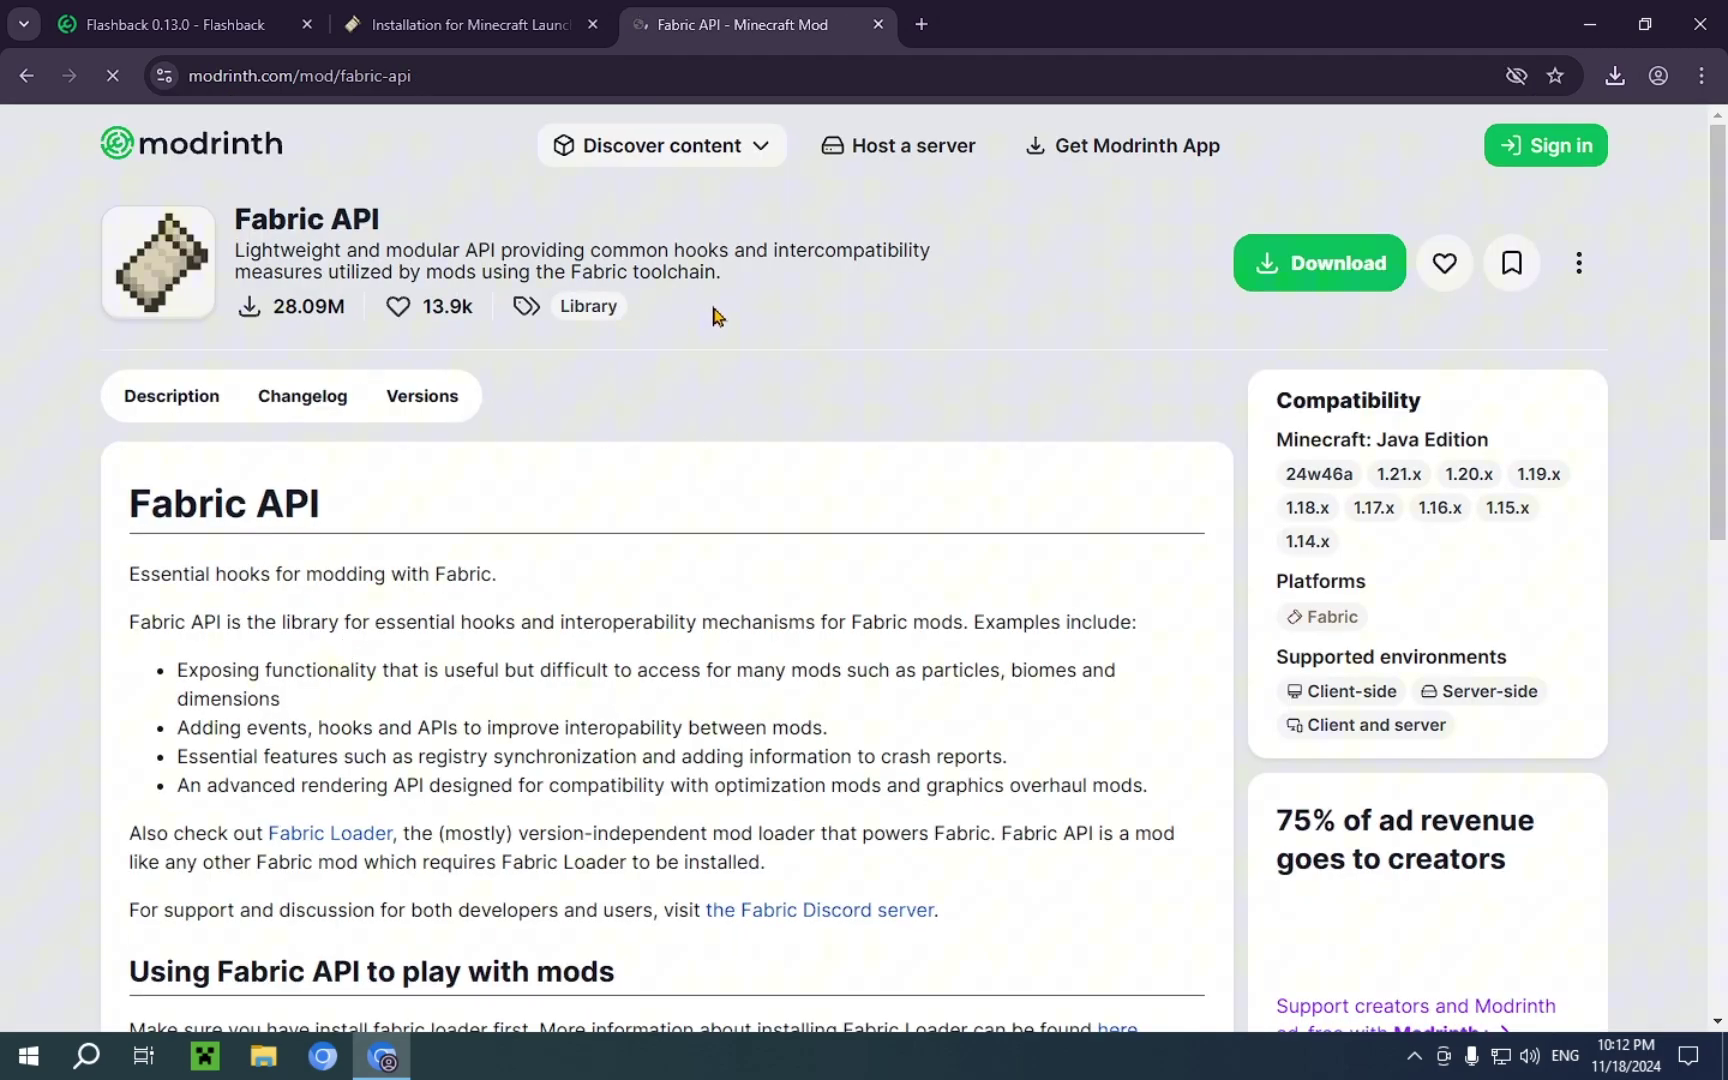
Open the version page of Fabric API 0.109.0+1.21.3 from the mod's list of versions
{"action": "left_click", "coordinate": [412, 398]}
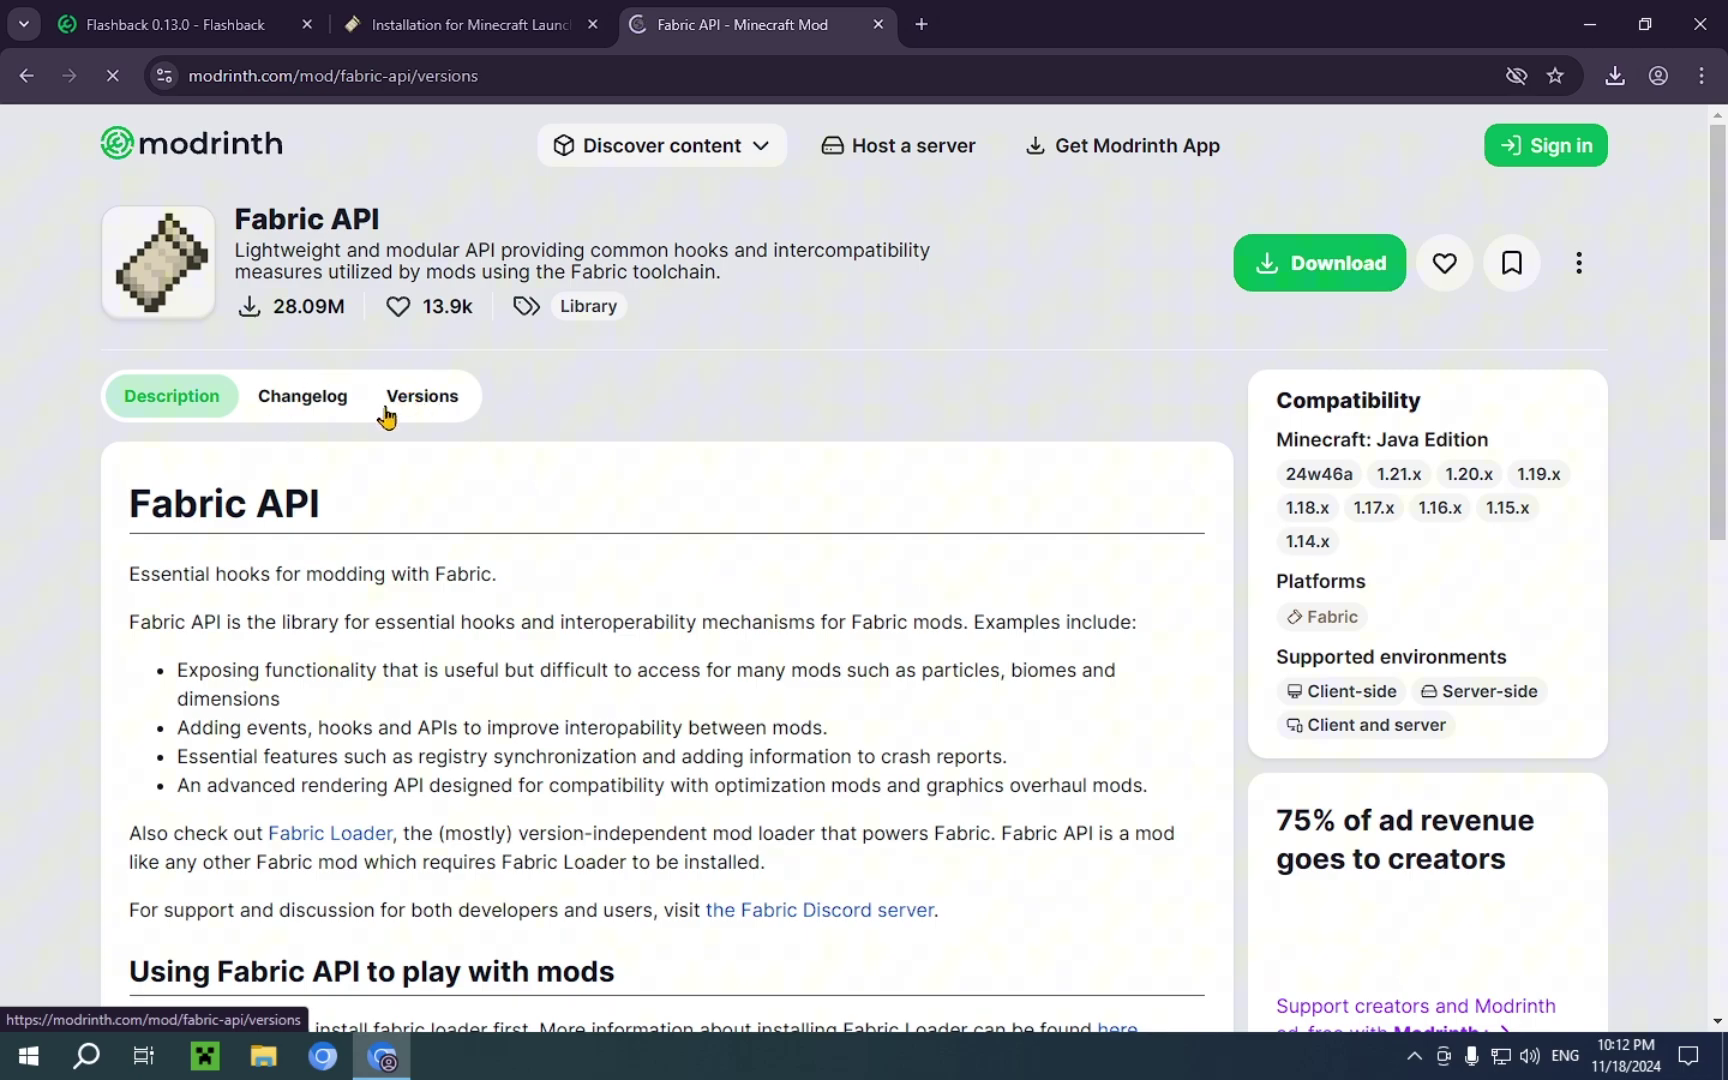
{"action": "left_click", "coordinate": [426, 399]}
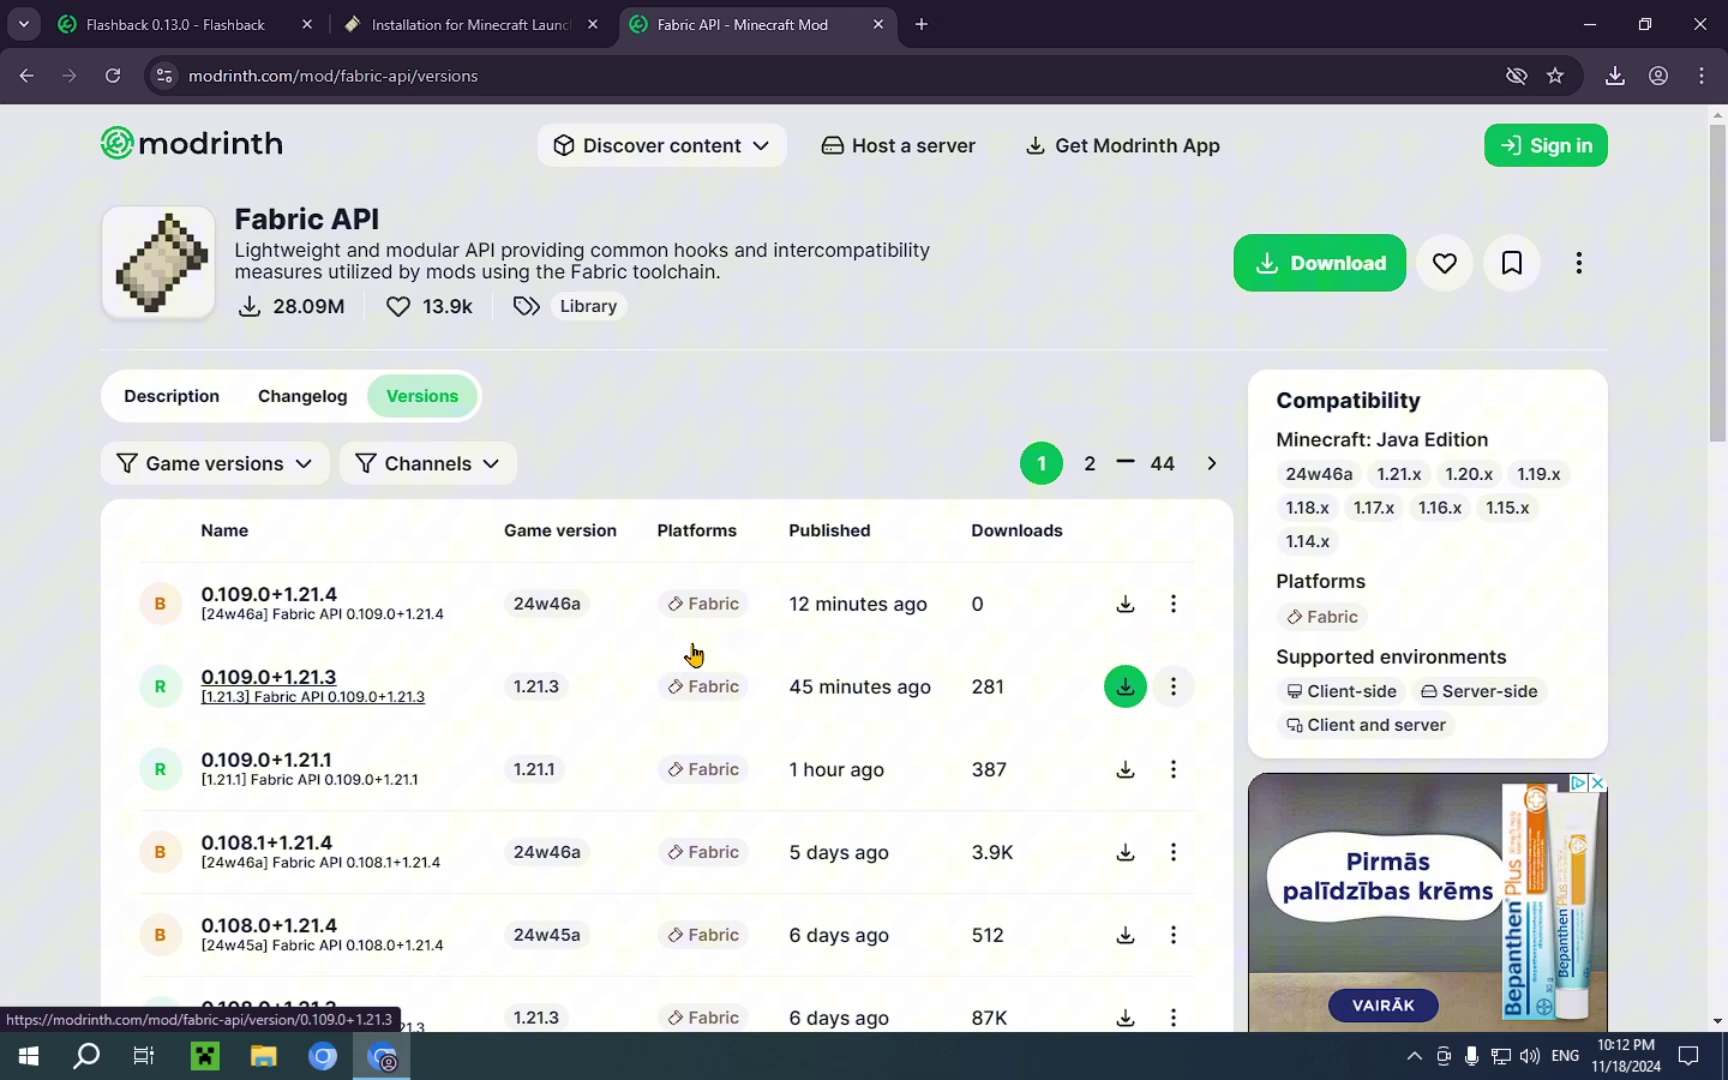
{"action": "left_click", "coordinate": [313, 683]}
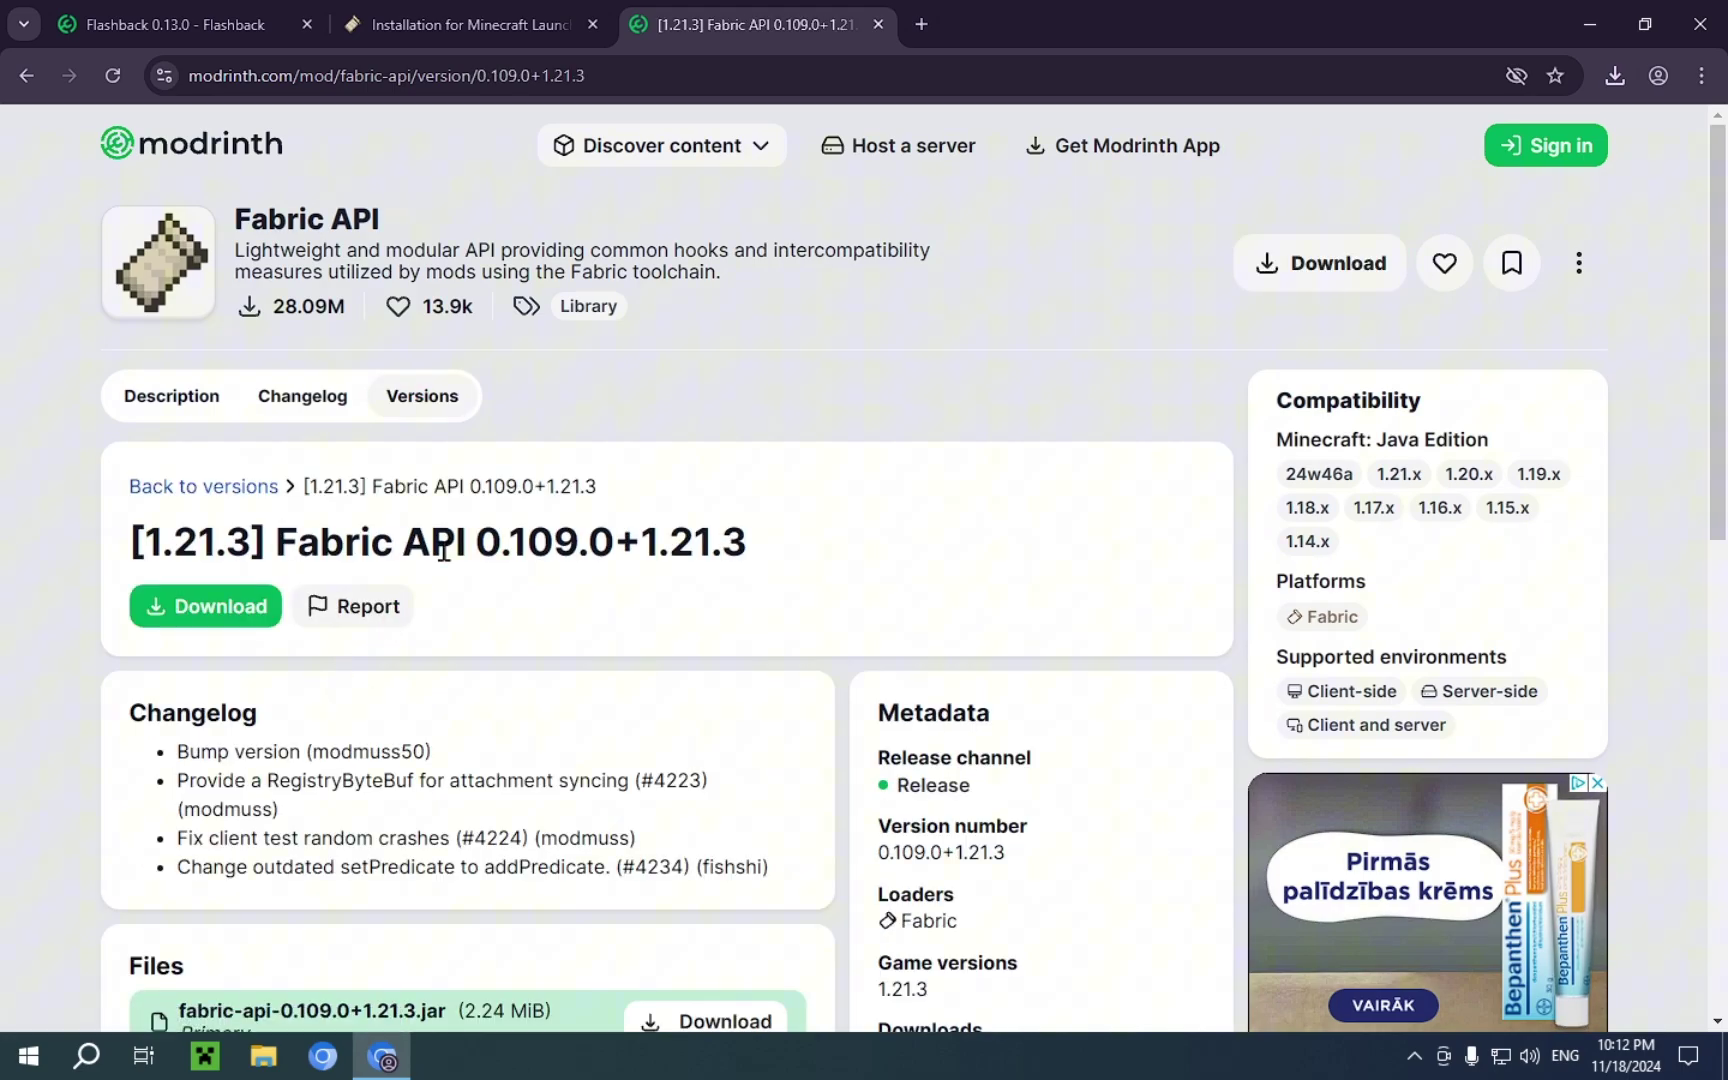
Look over the Fabric API version page and download fabric-api-0.109.0+1.21.3.jar
{"action": "scroll", "coordinate": [447, 560], "scroll_direction": "down", "scroll_amount": 3}
{"action": "scroll", "coordinate": [446, 562], "scroll_direction": "down", "scroll_amount": 5}
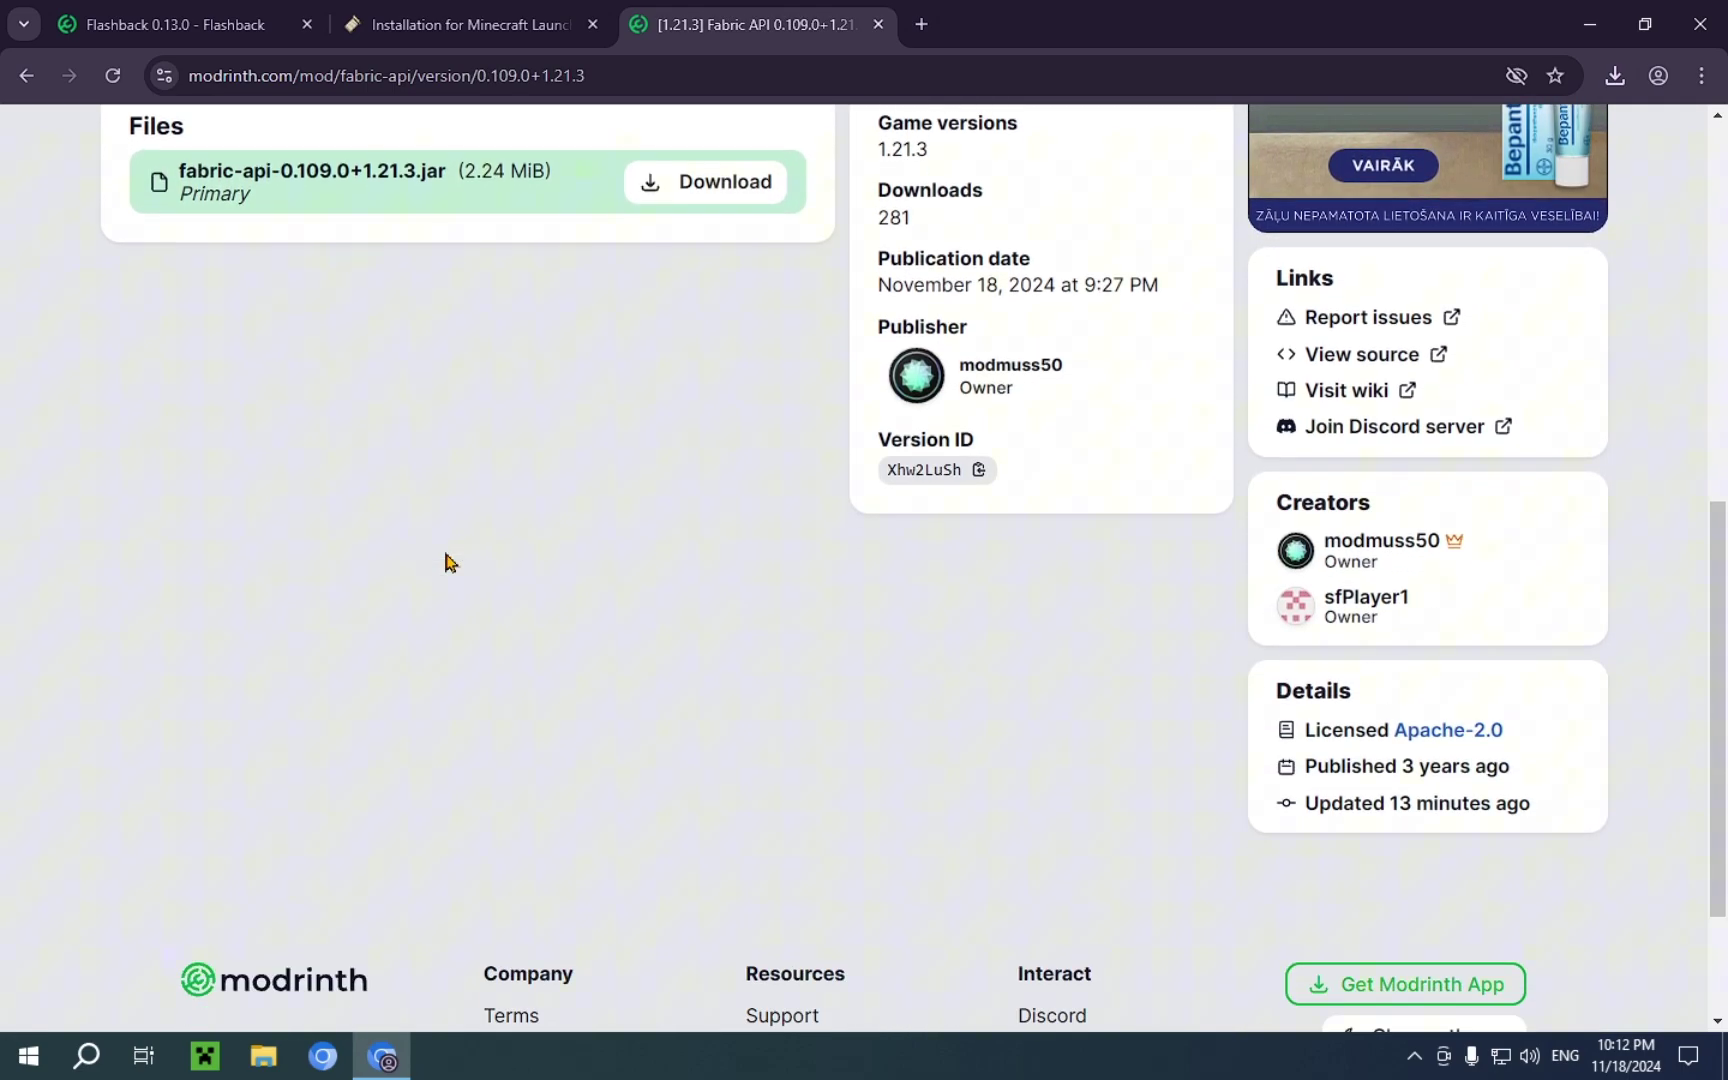
{"action": "scroll", "coordinate": [444, 563], "scroll_direction": "up", "scroll_amount": 5}
{"action": "scroll", "coordinate": [432, 697], "scroll_direction": "down", "scroll_amount": 7}
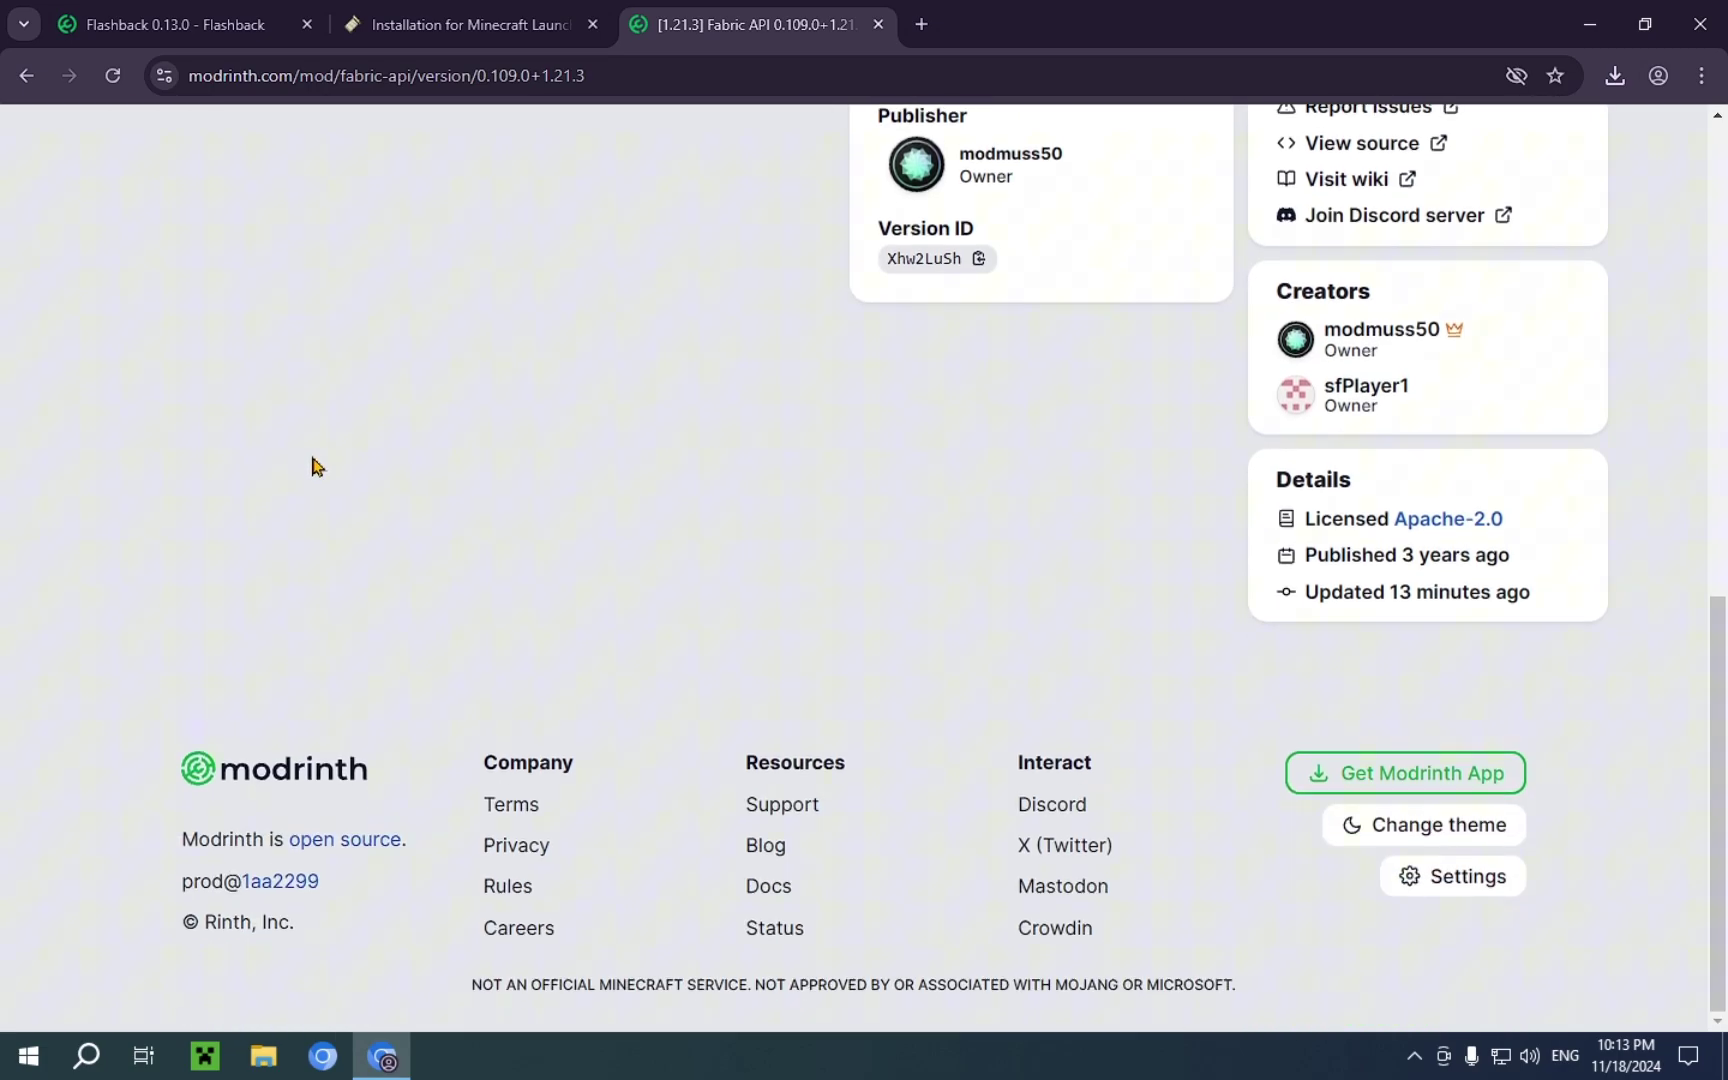
{"action": "scroll", "coordinate": [307, 578], "scroll_direction": "up", "scroll_amount": 5}
{"action": "scroll", "coordinate": [490, 668], "scroll_direction": "up", "scroll_amount": 5}
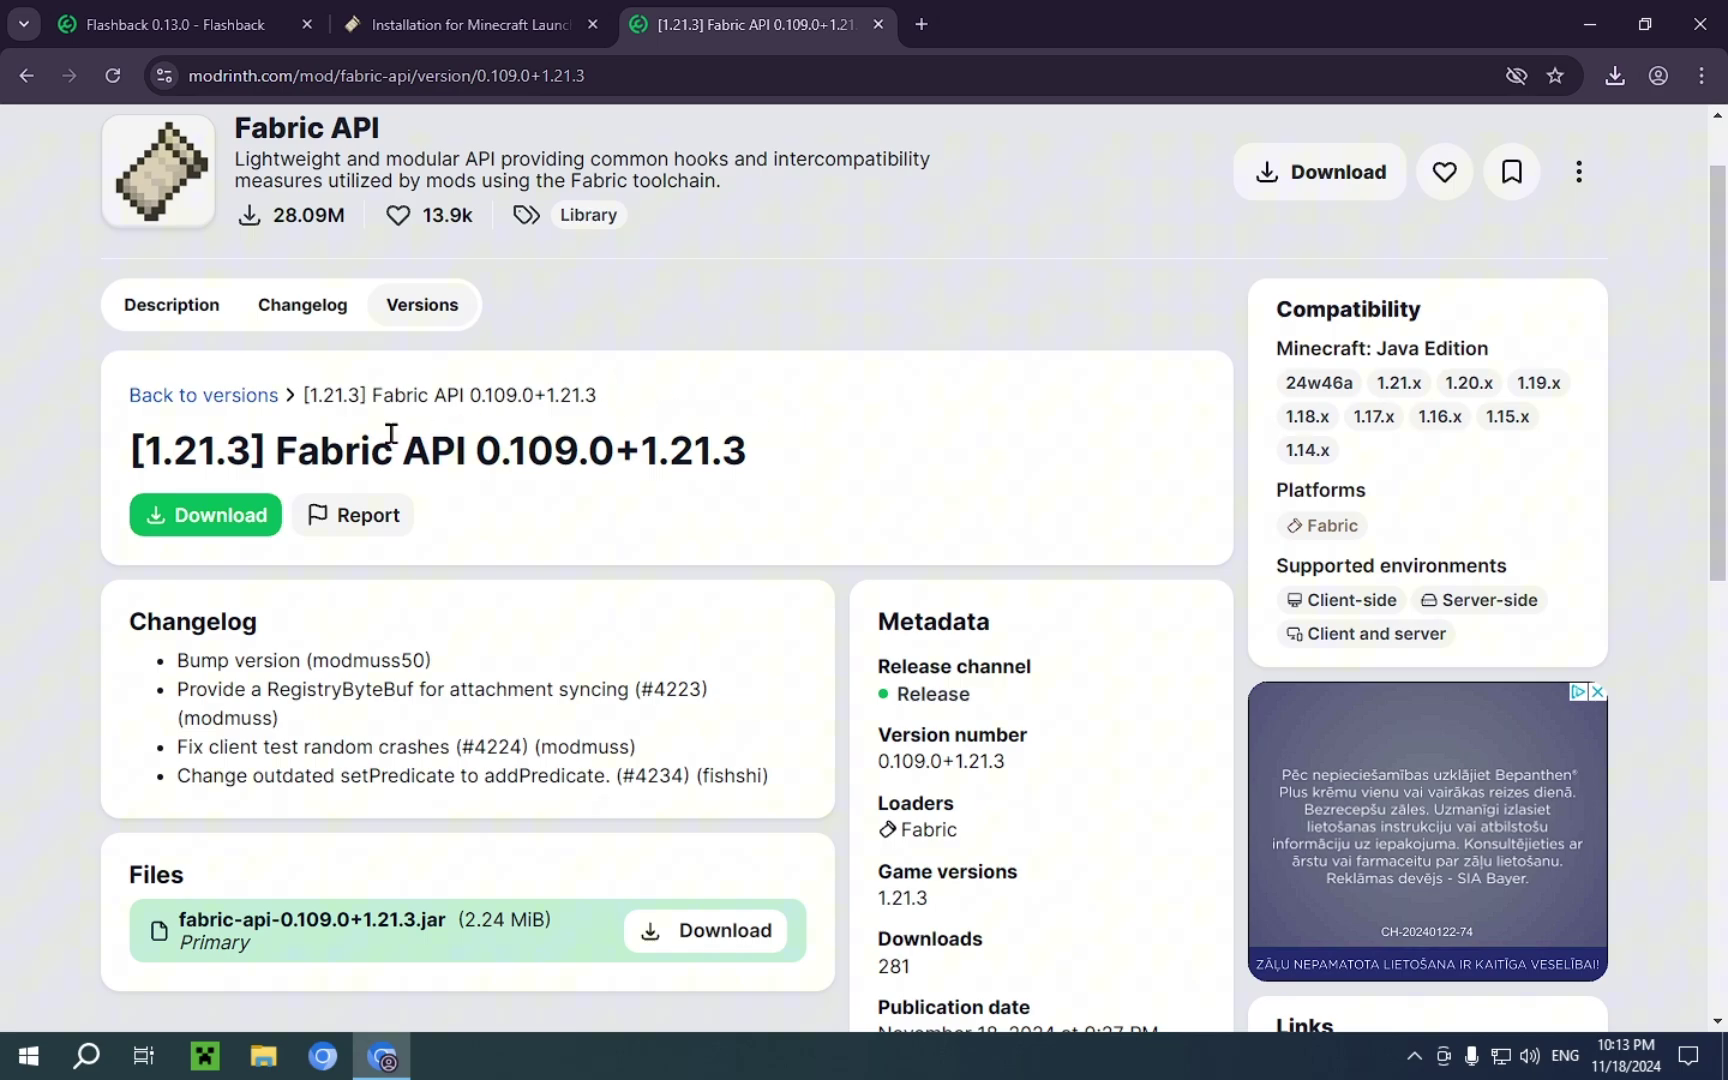
{"action": "left_click", "coordinate": [197, 512]}
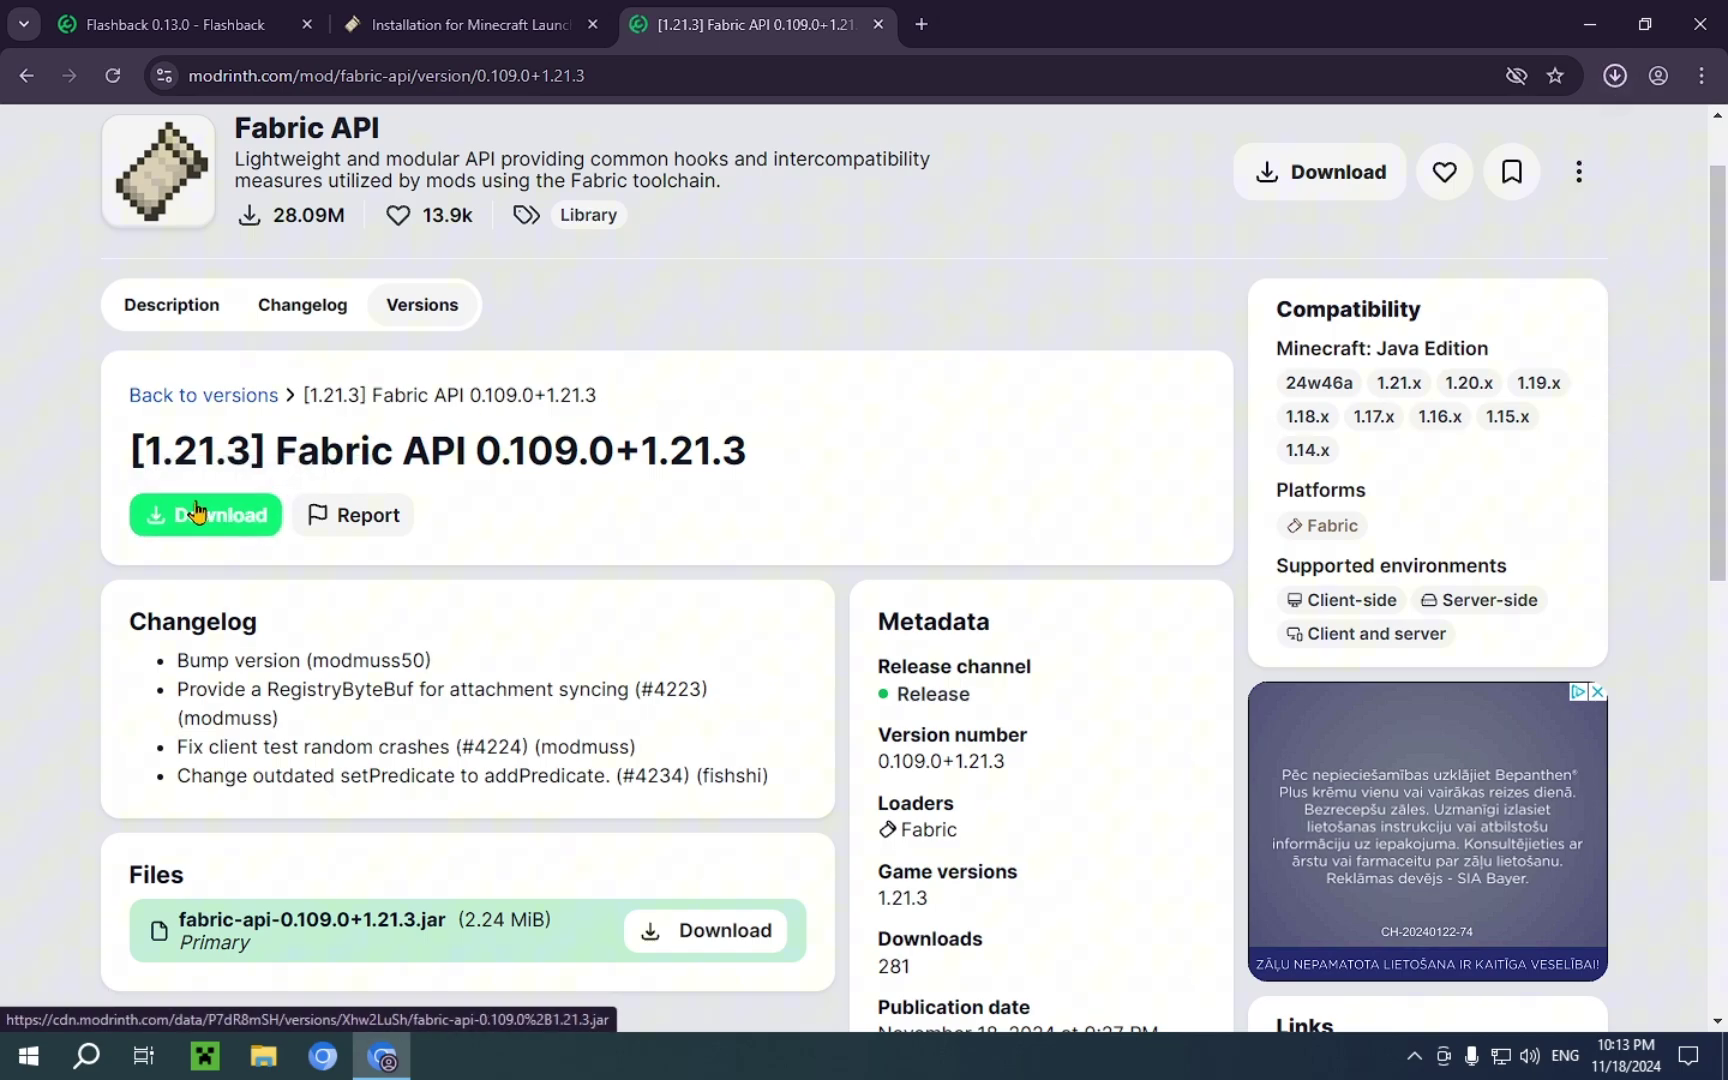
Check the recent downloads and close the Fabric installation and Flashback pages
{"action": "left_click", "coordinate": [1613, 77]}
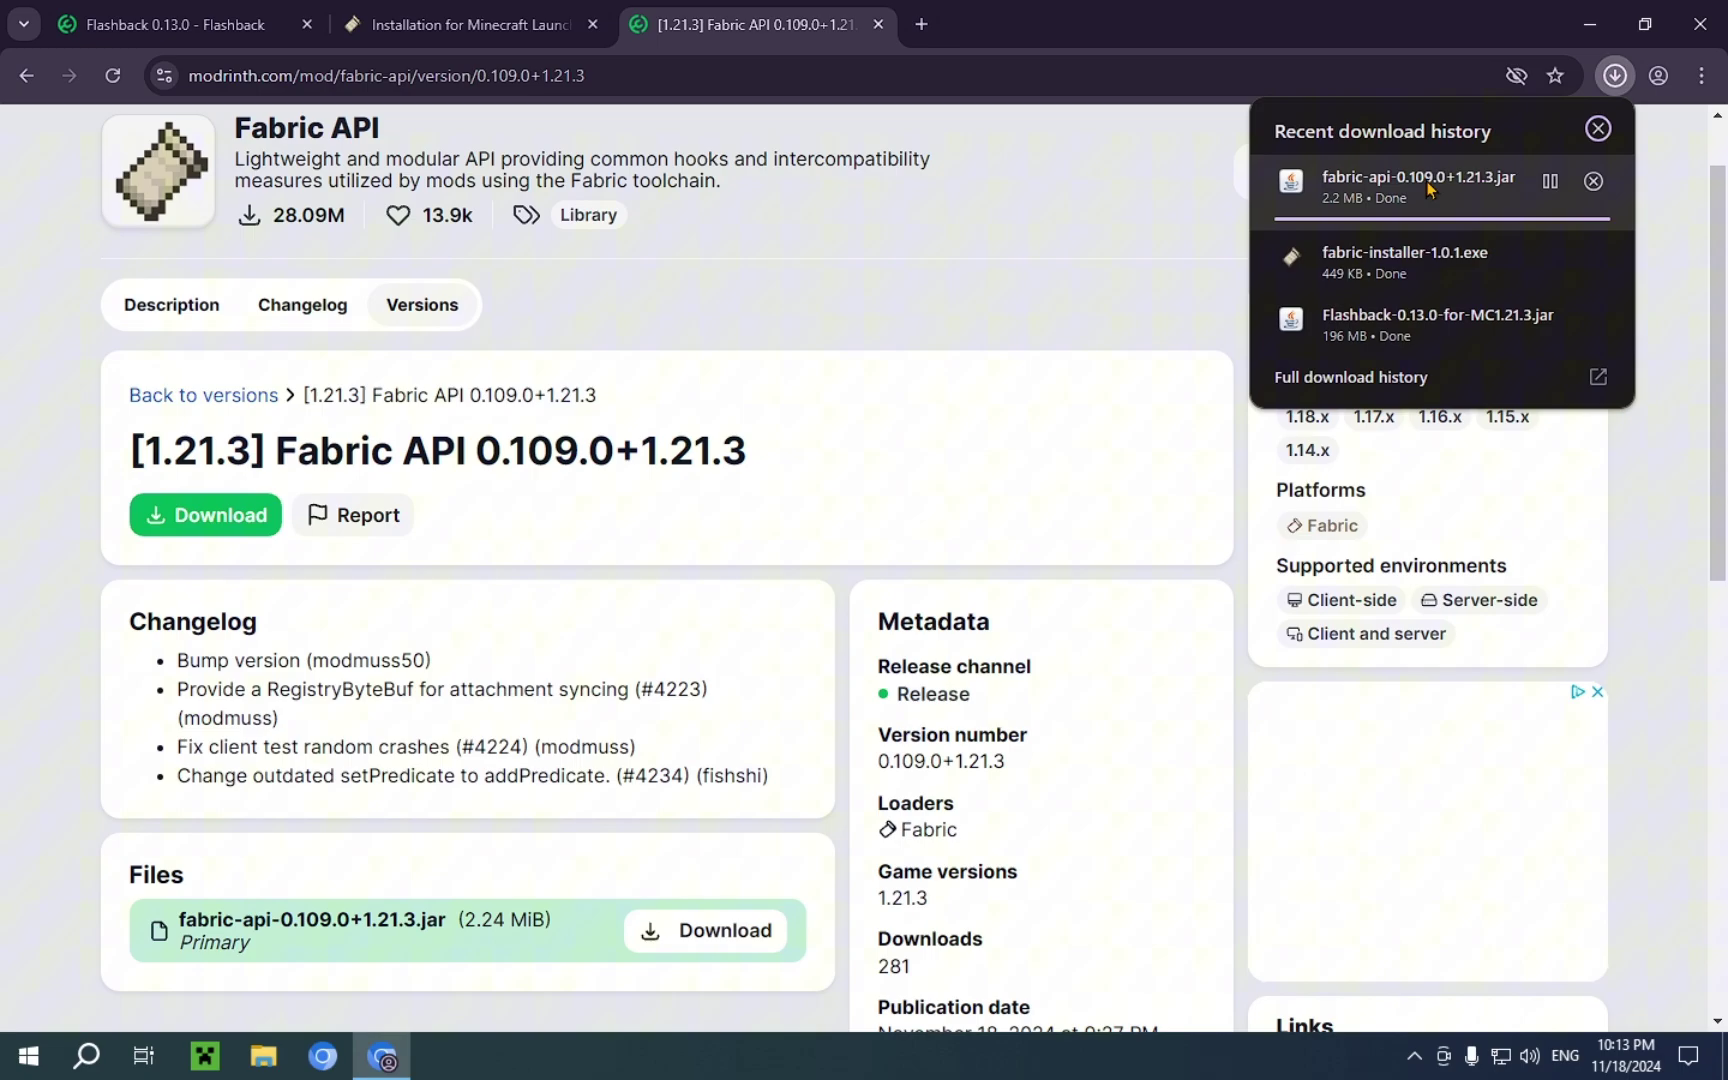
{"action": "left_click", "coordinate": [592, 24]}
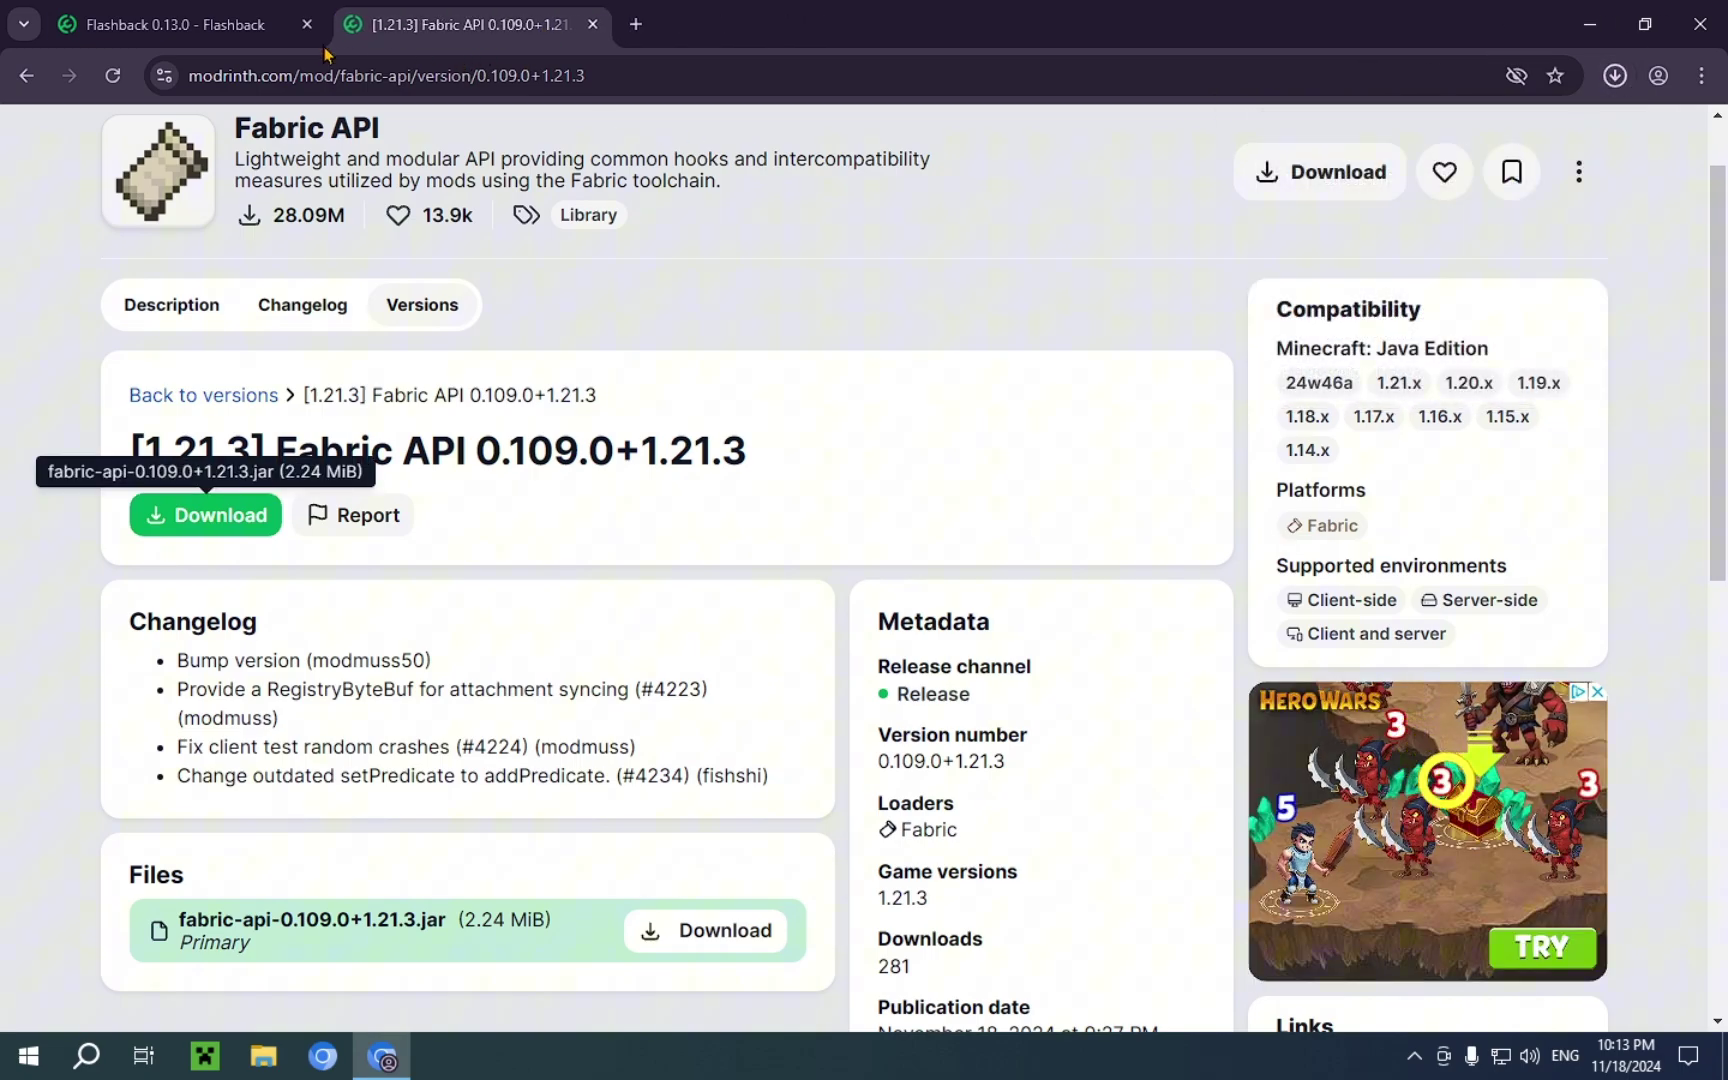
{"action": "left_click", "coordinate": [307, 24]}
{"action": "left_click", "coordinate": [1613, 76]}
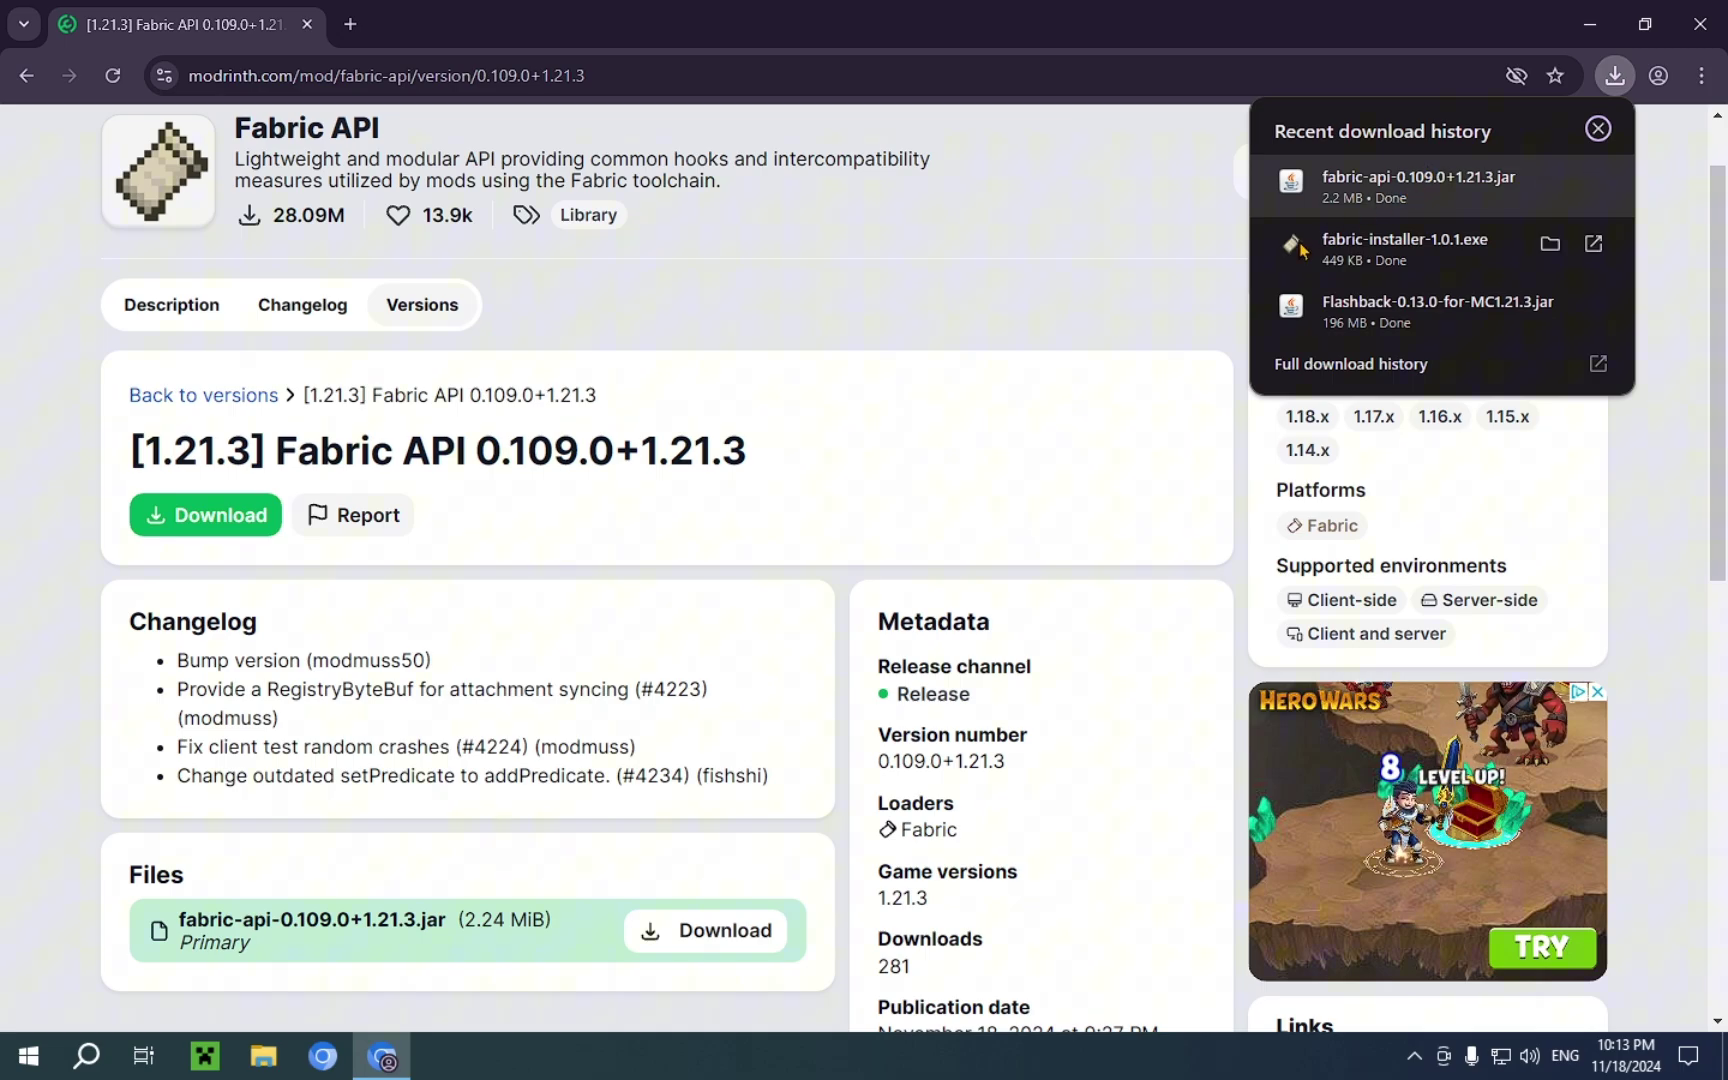
Delete the all-time browsing history, cookies and cached files, and close the browser
{"action": "key", "text": "ctrl+h"}
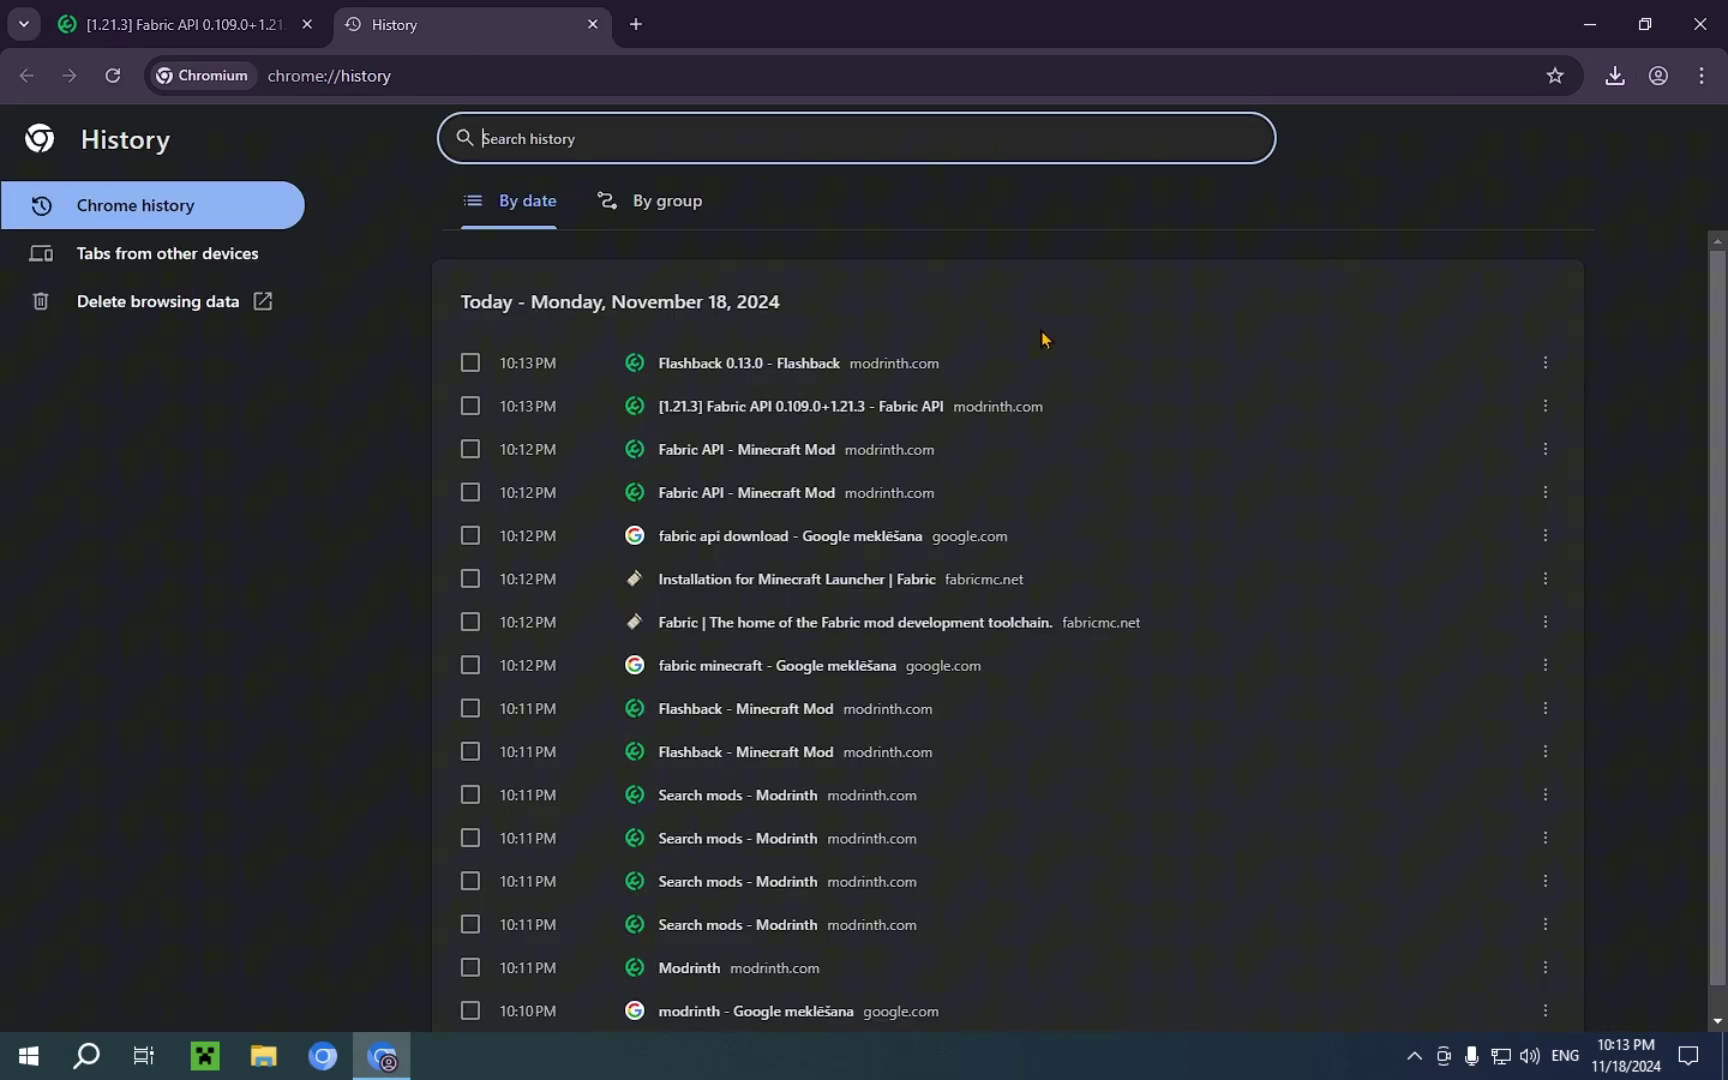
{"action": "left_click", "coordinate": [62, 303]}
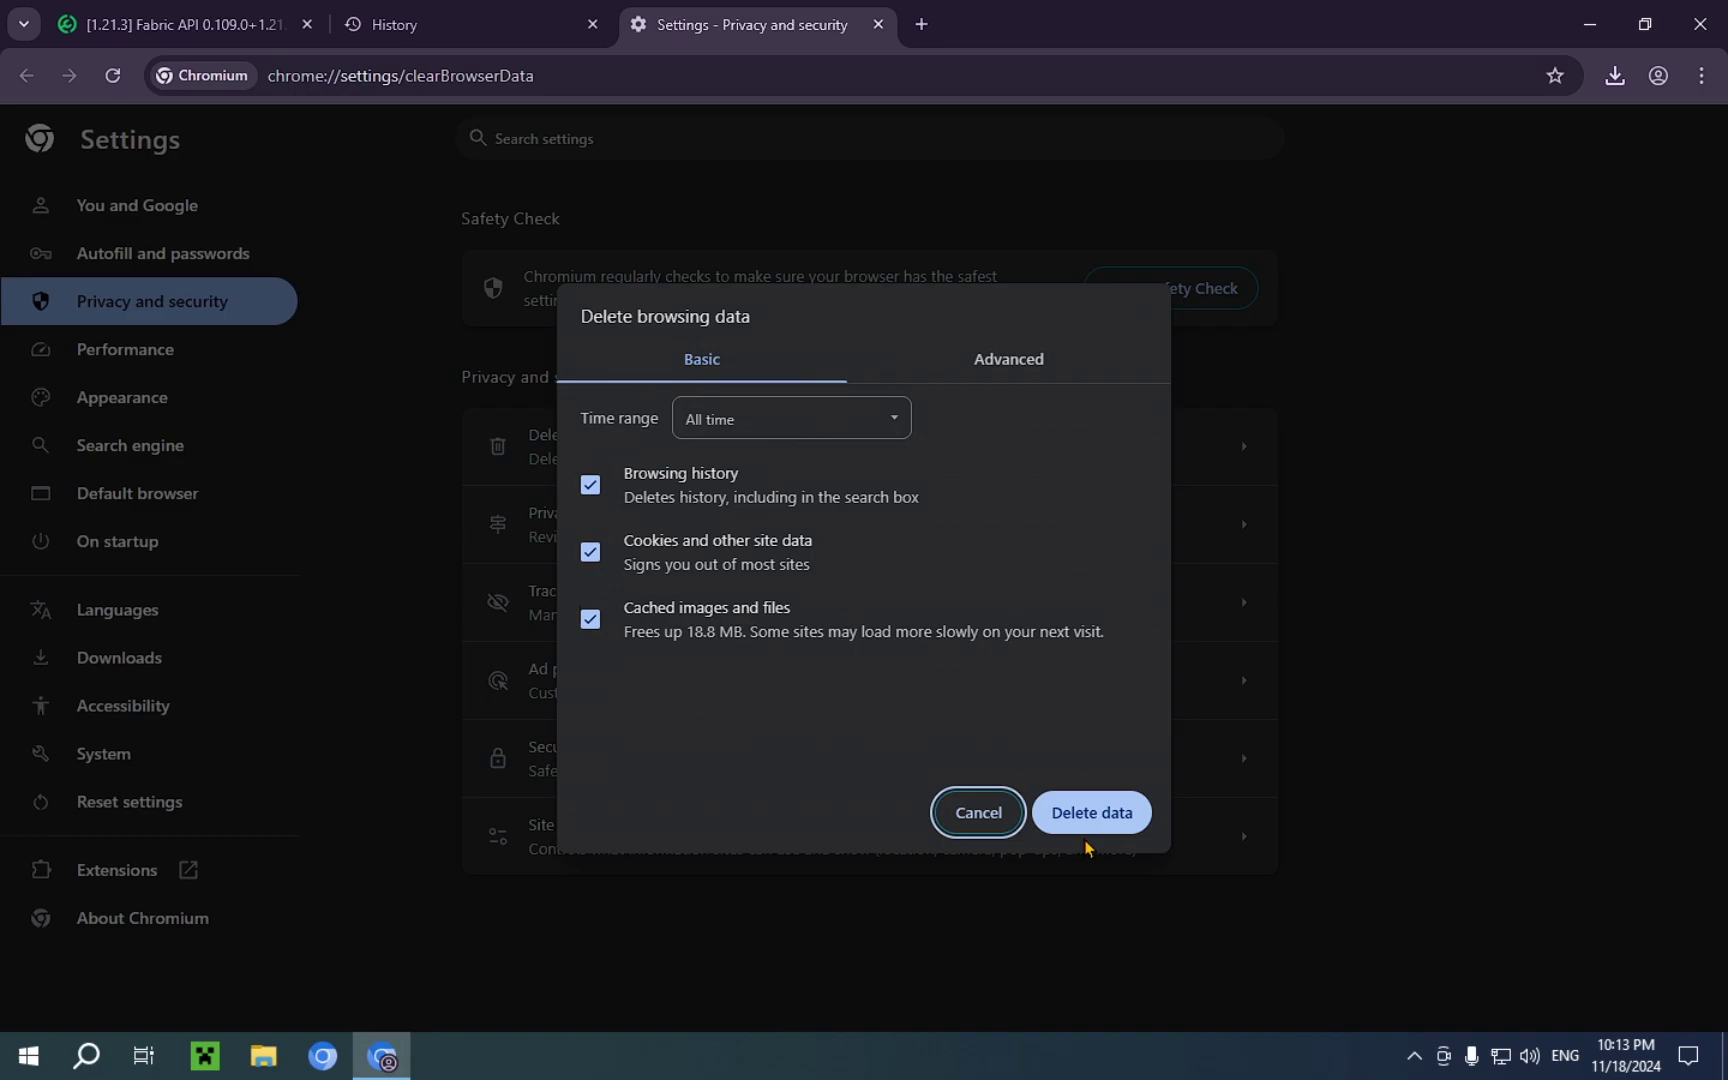
{"action": "left_click", "coordinate": [1088, 826]}
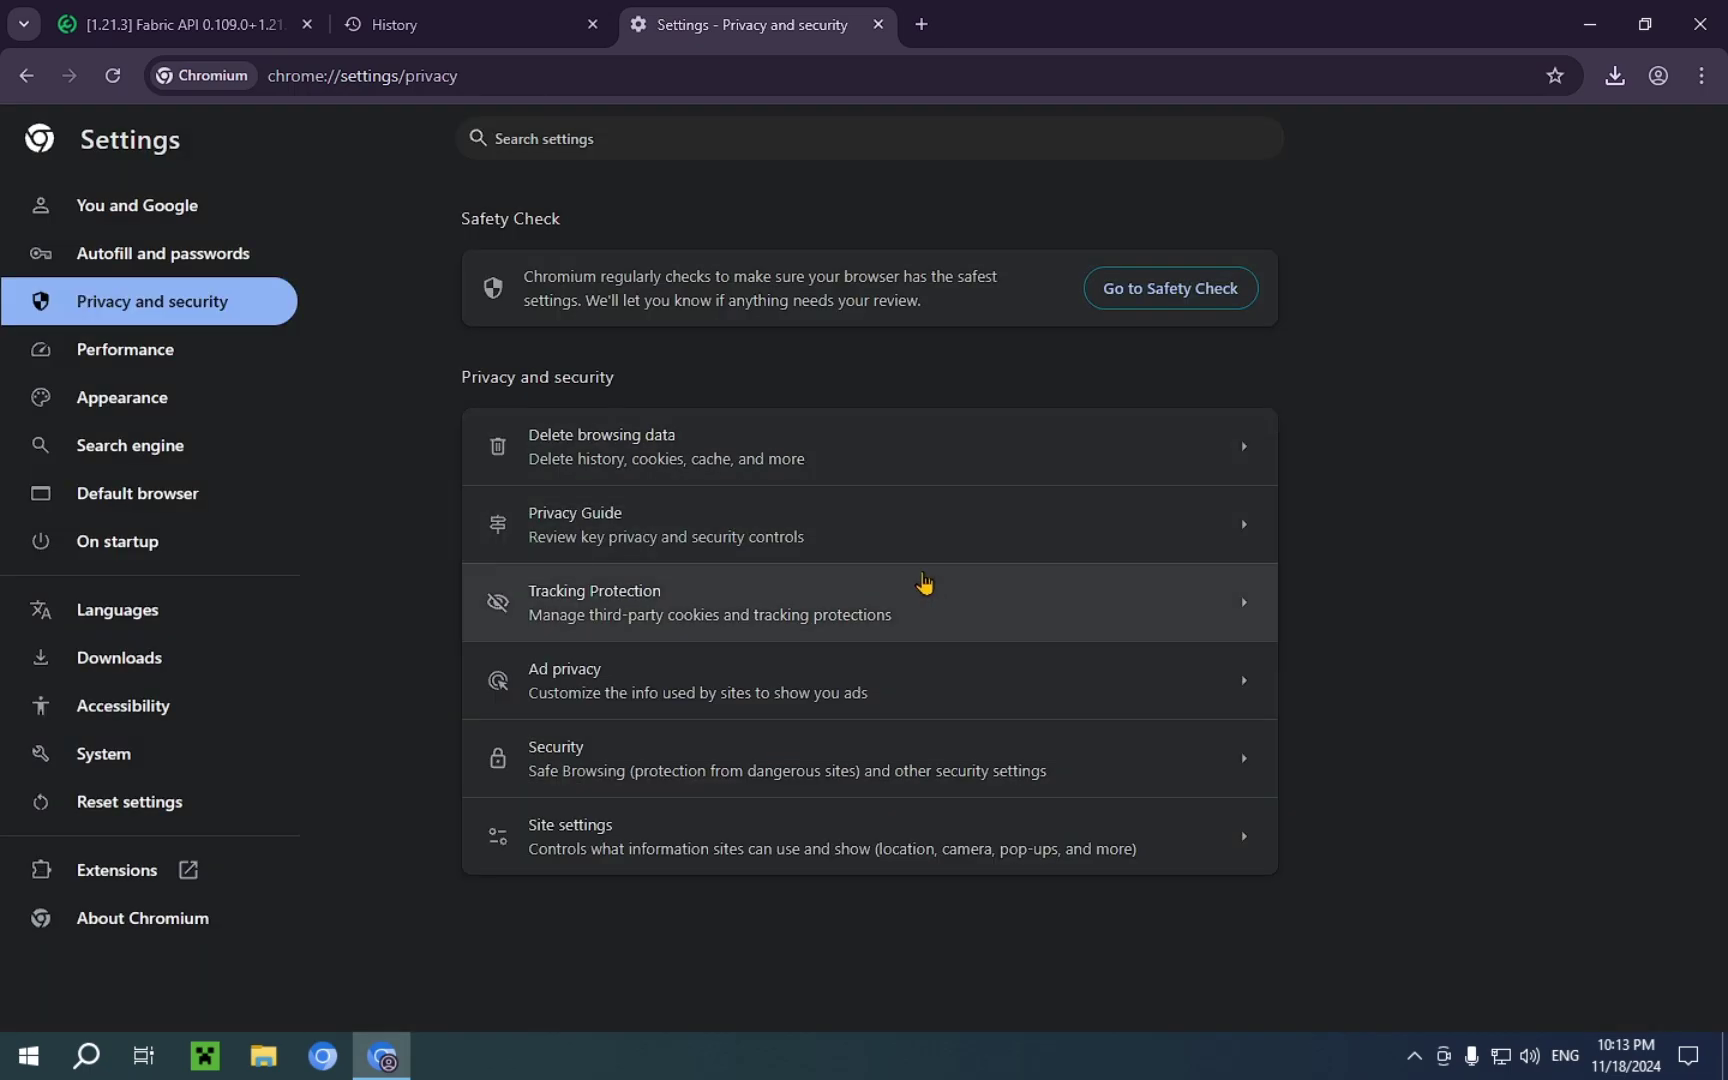
{"action": "left_click", "coordinate": [1700, 24]}
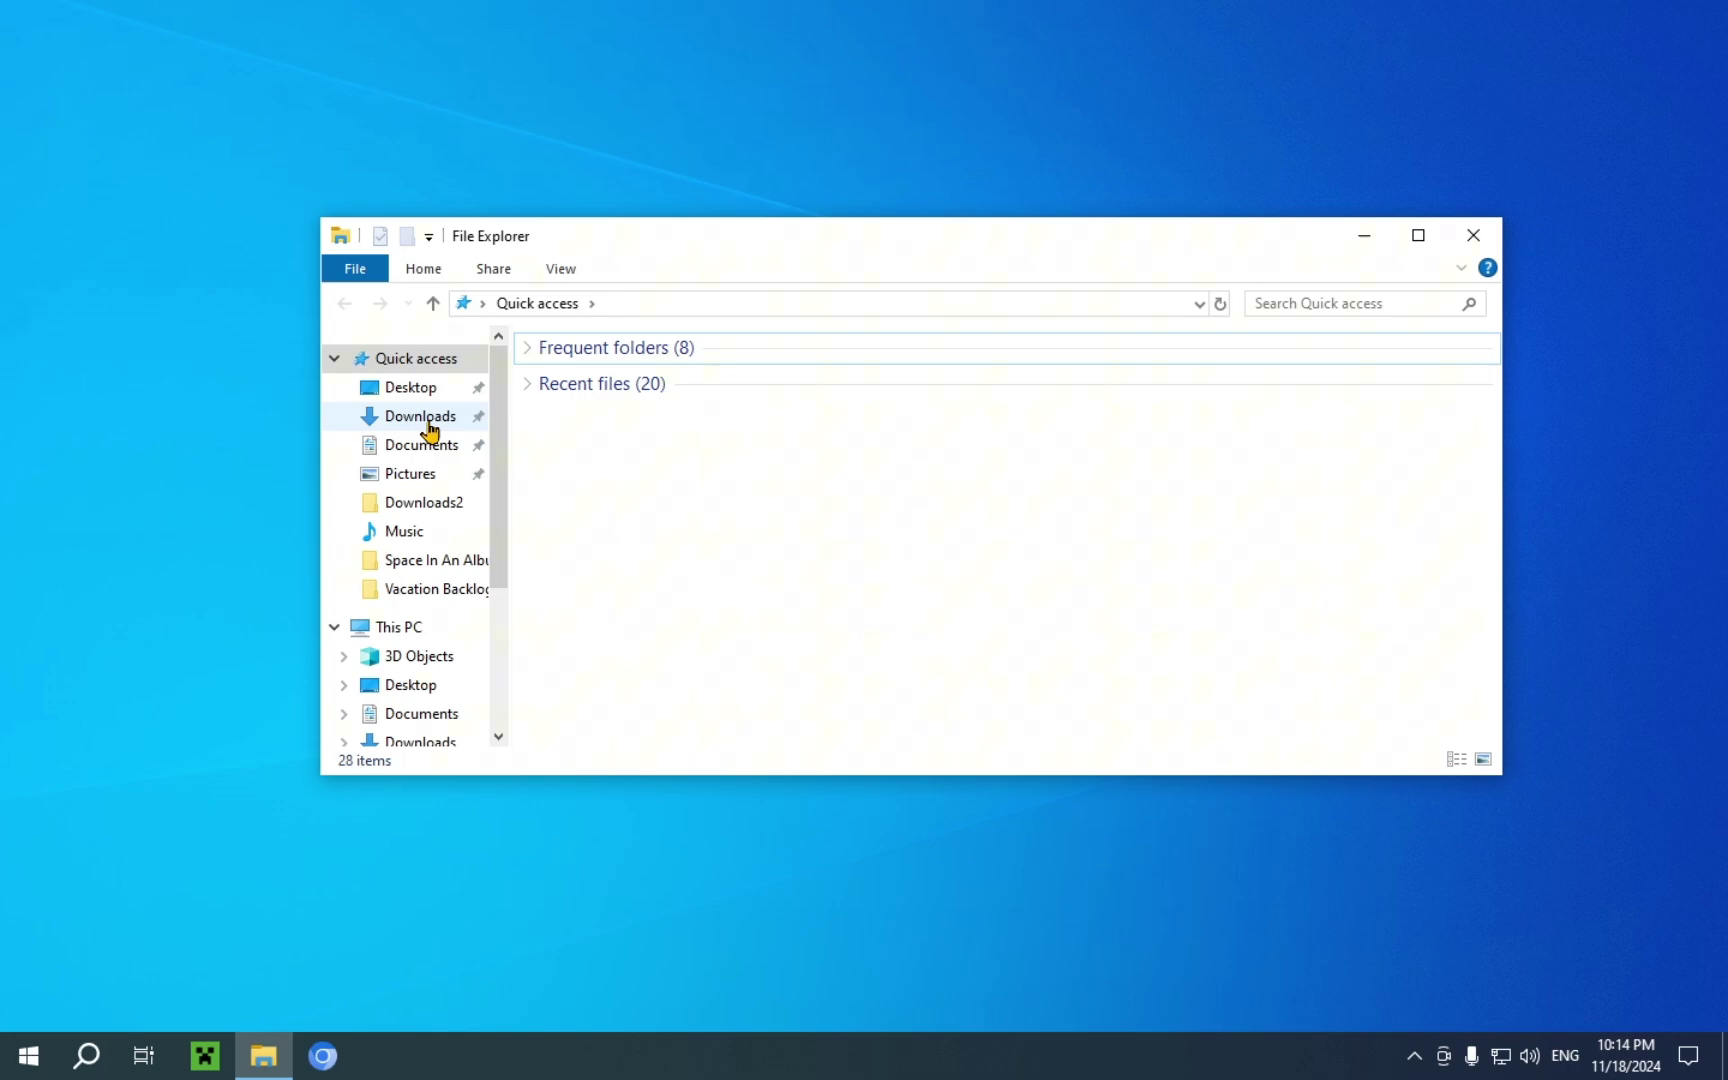
Open the Downloads folder in File Explorer to locate the three downloaded files
{"action": "left_click", "coordinate": [430, 430]}
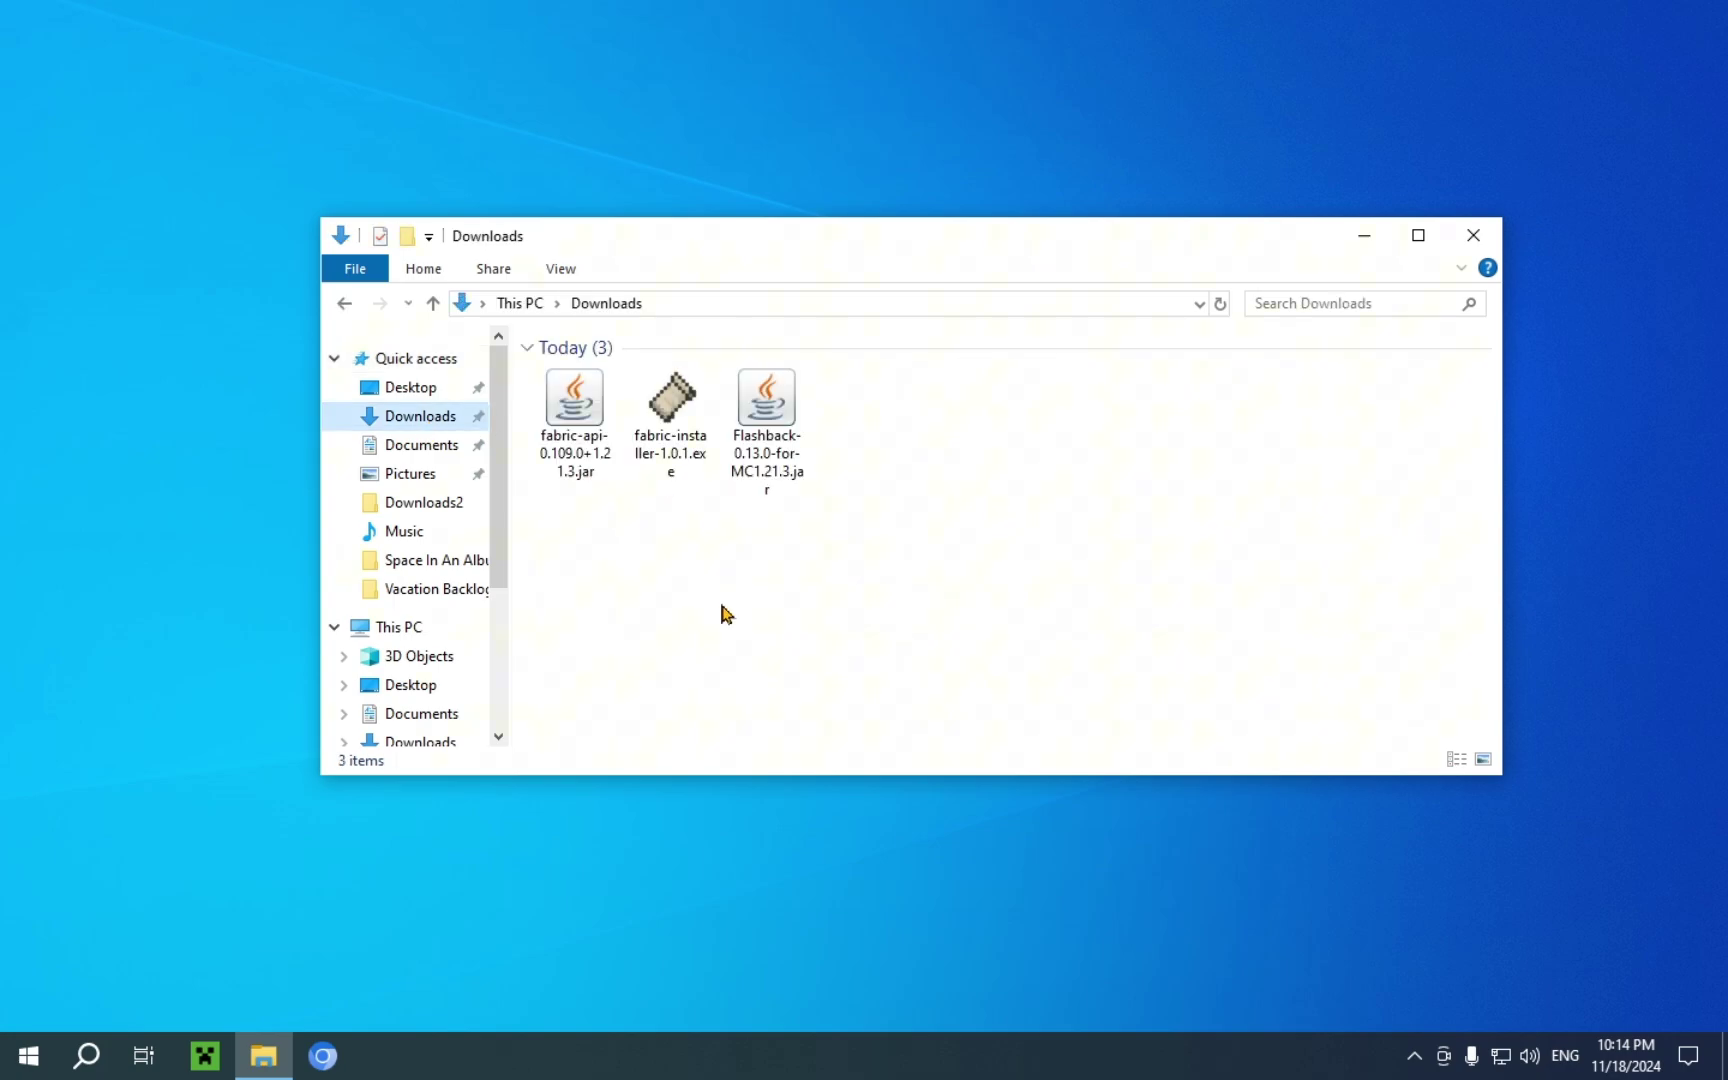
{"action": "left_click_drag", "start_coordinate": [548, 510], "coordinate": [883, 497]}
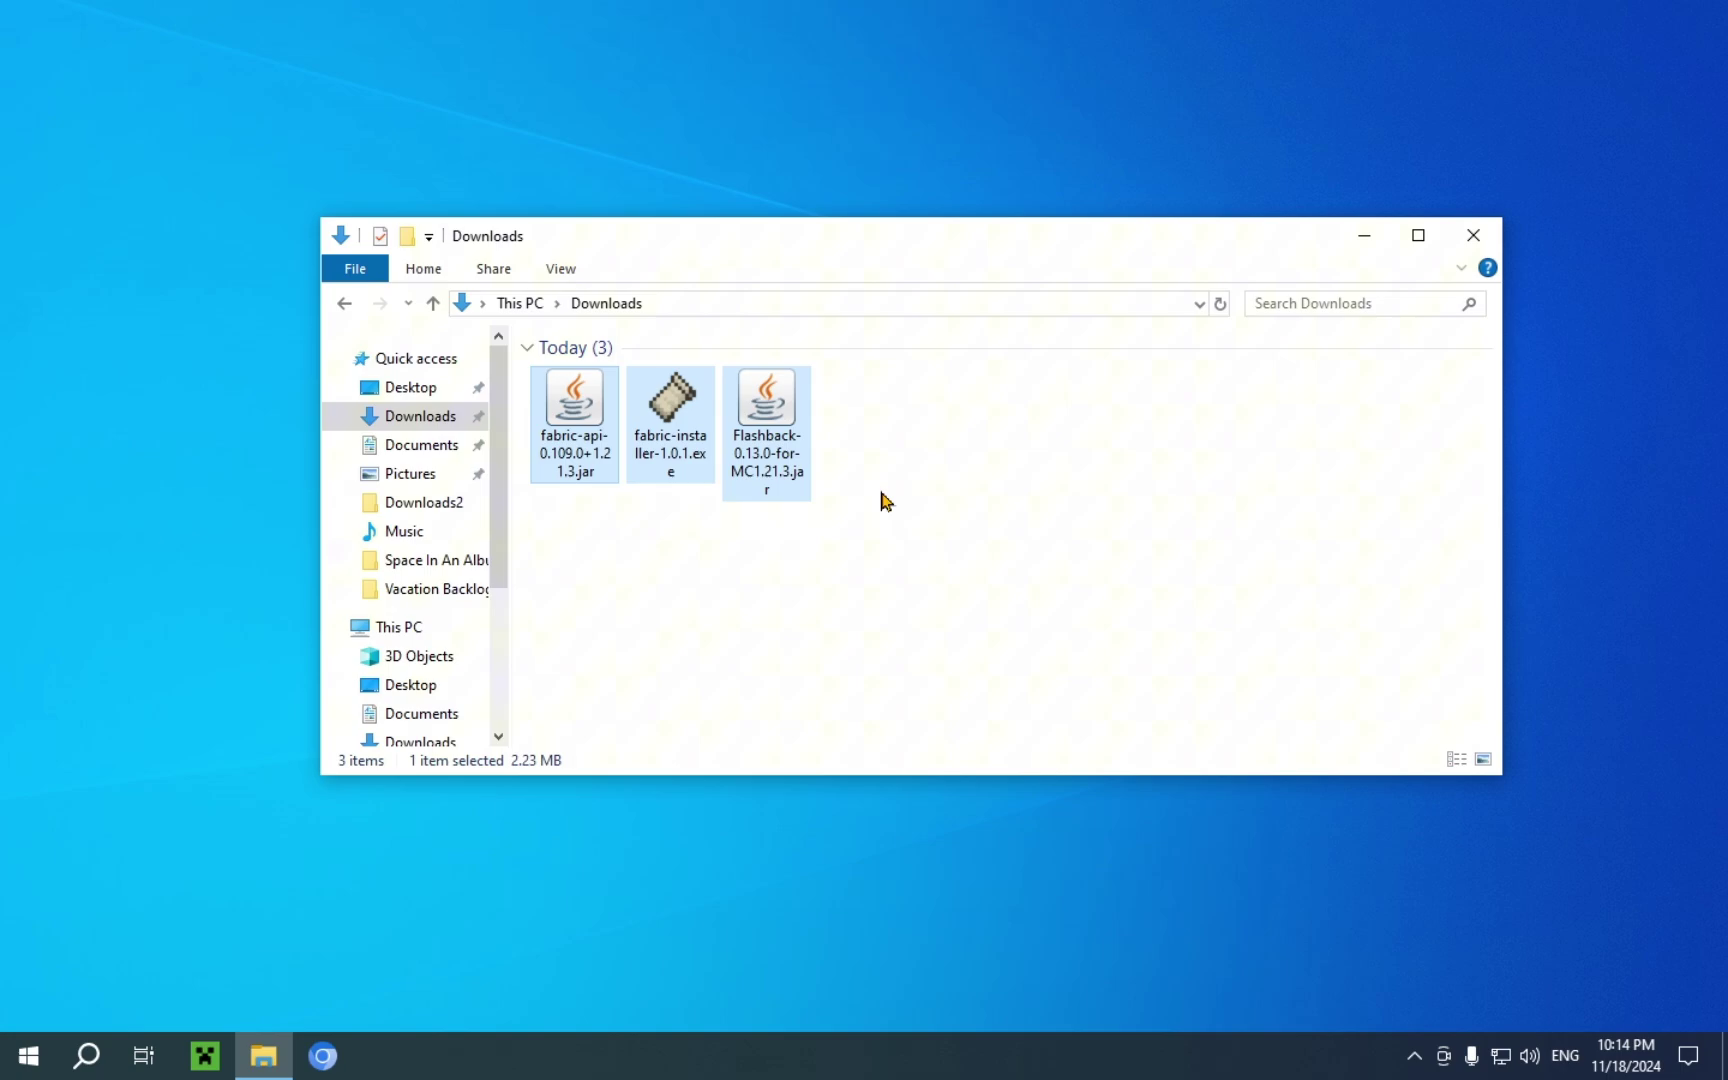
{"action": "left_click", "coordinate": [768, 622]}
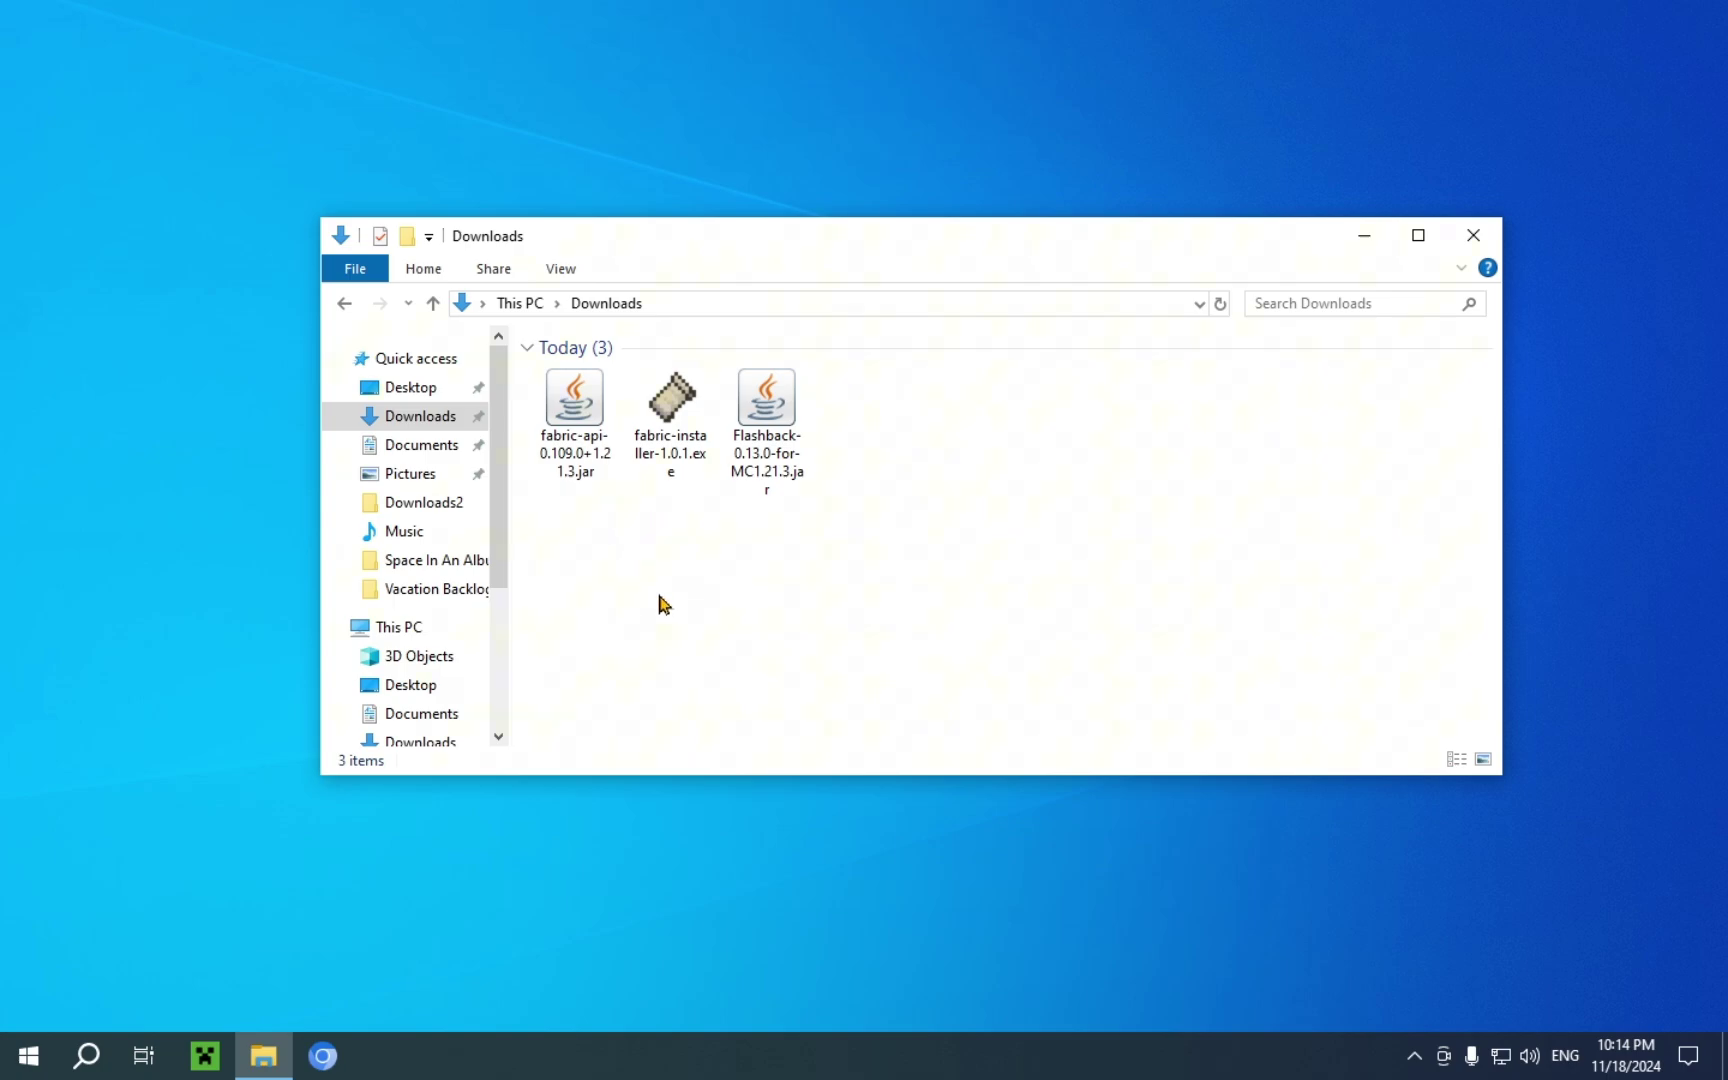
Run fabric-installer-1.0.1.exe, install Fabric Loader 0.16.9 for Minecraft 1.21.3, and close the installer
{"action": "left_click", "coordinate": [670, 420]}
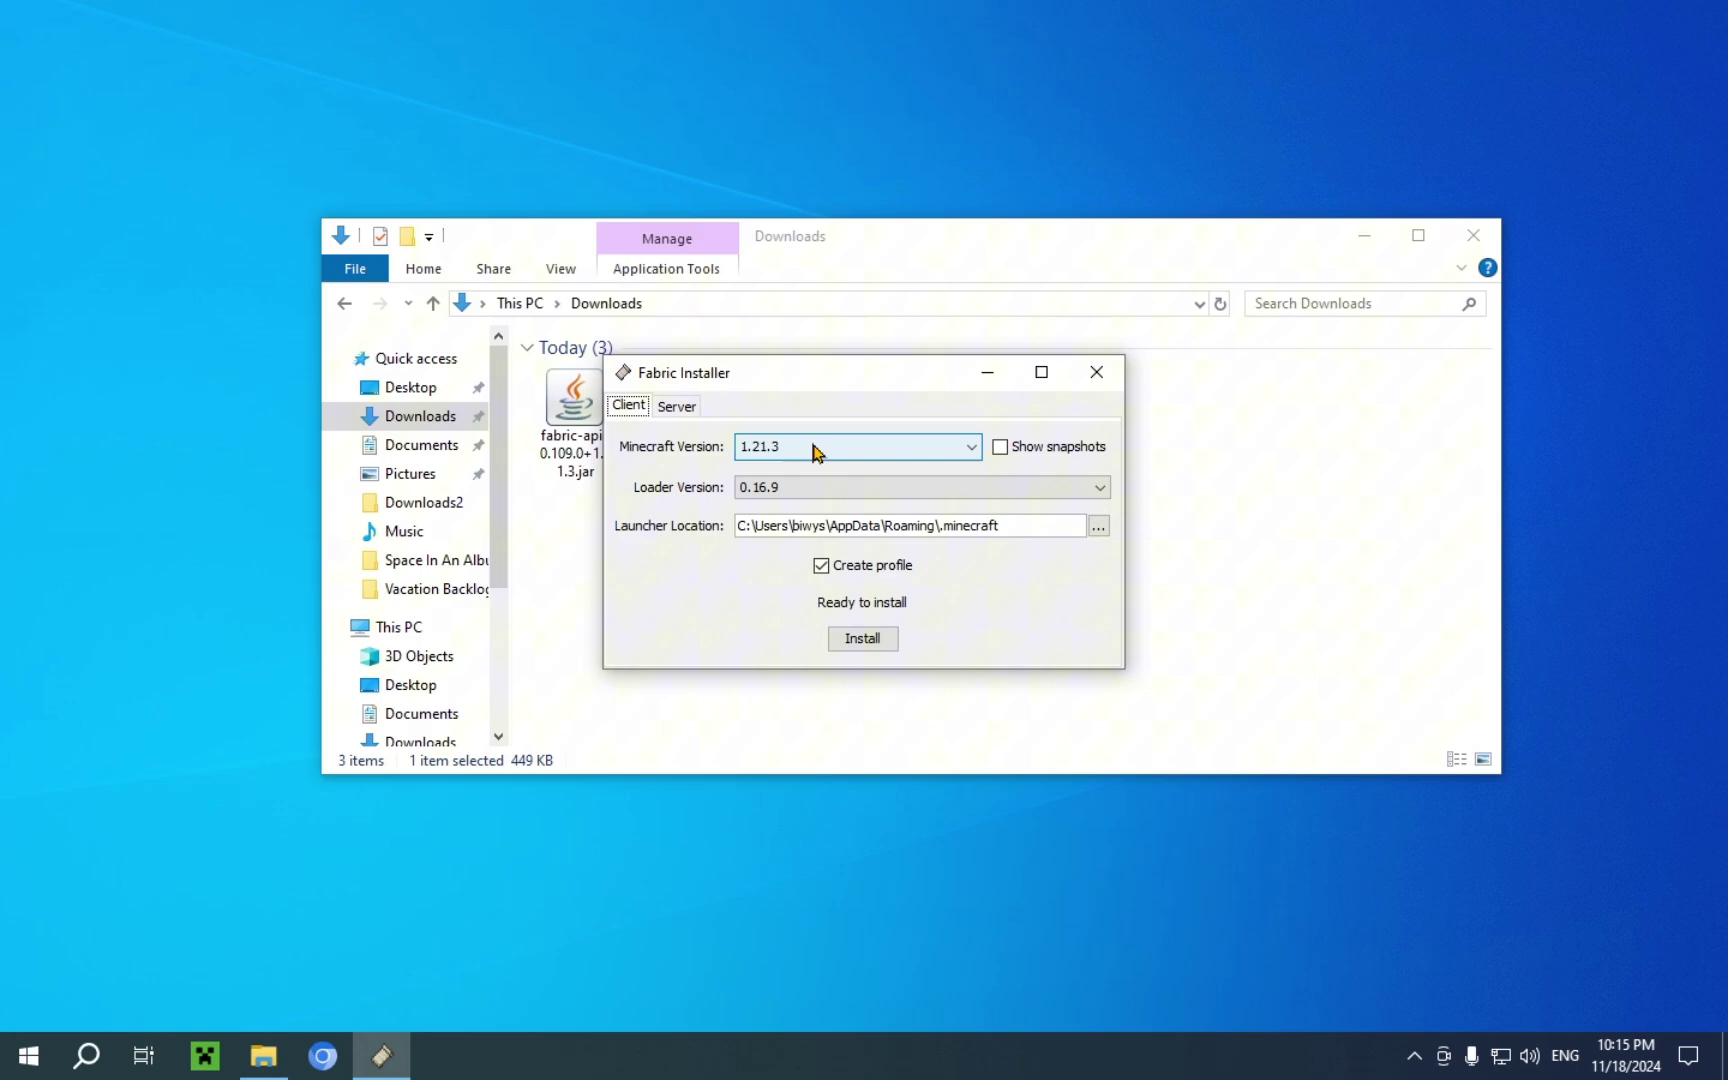
{"action": "left_click", "coordinate": [863, 639]}
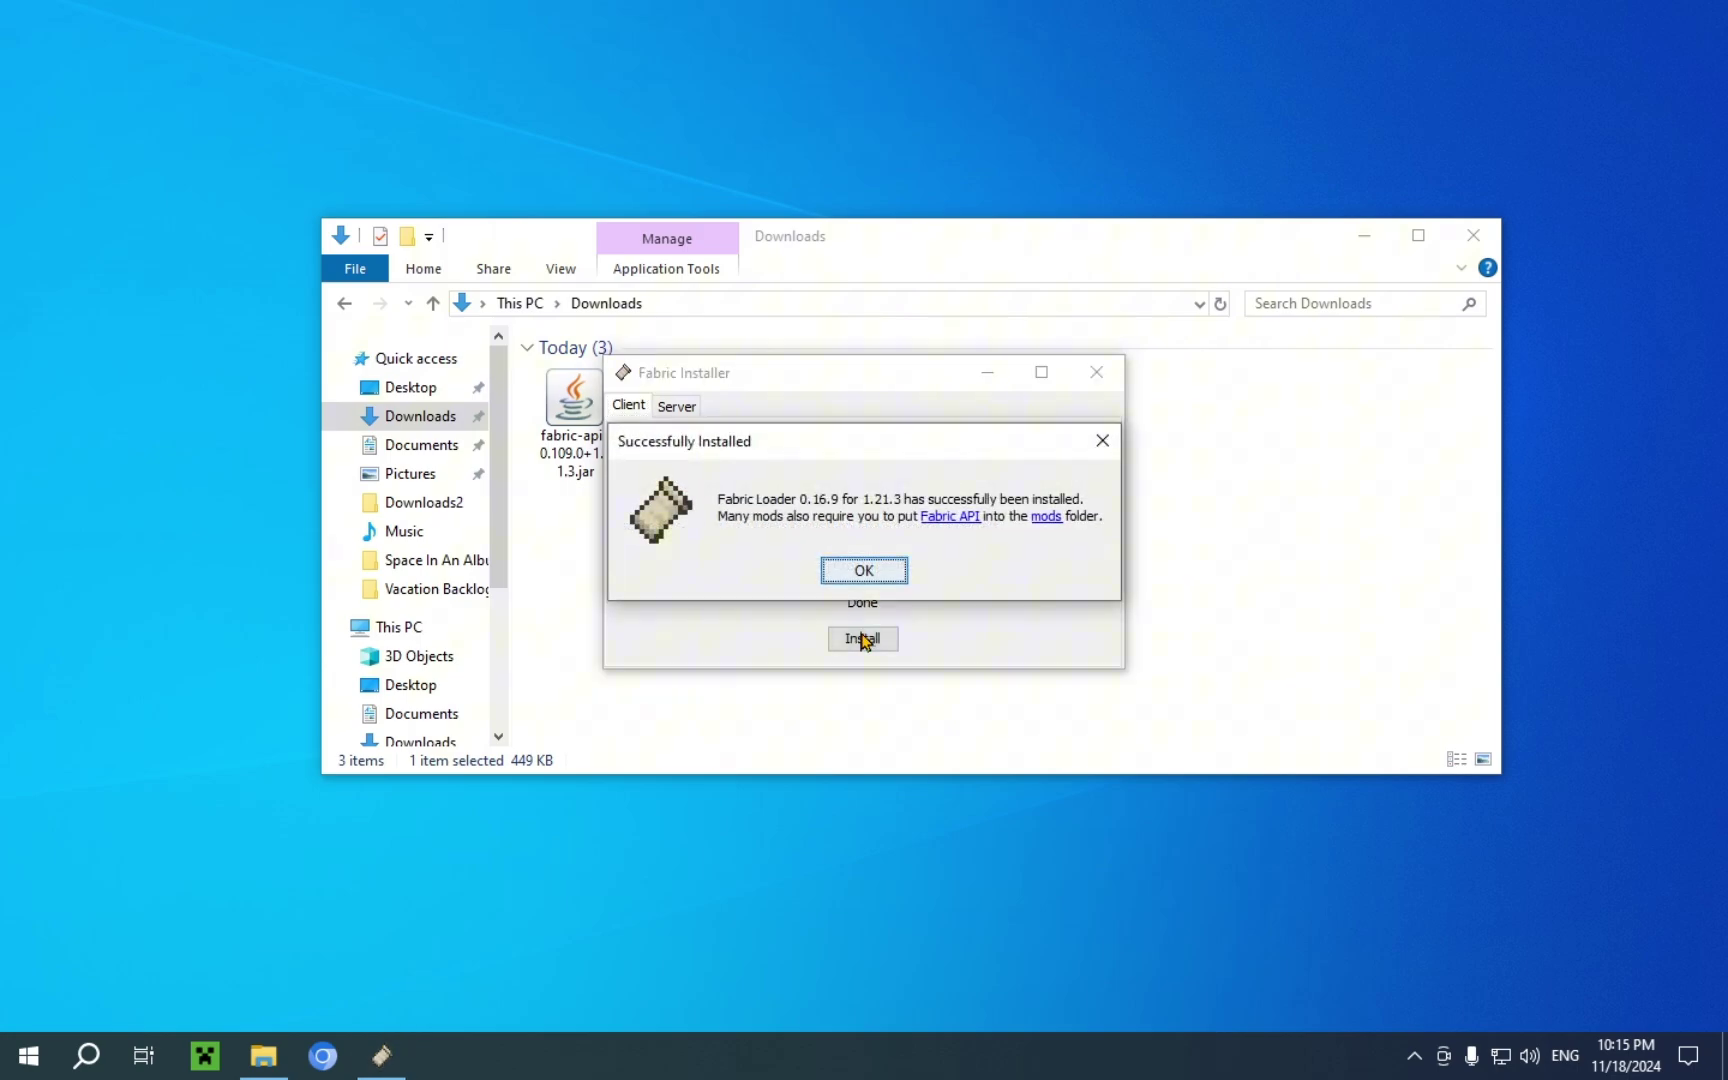
{"action": "left_click", "coordinate": [842, 578]}
{"action": "left_click", "coordinate": [1090, 375]}
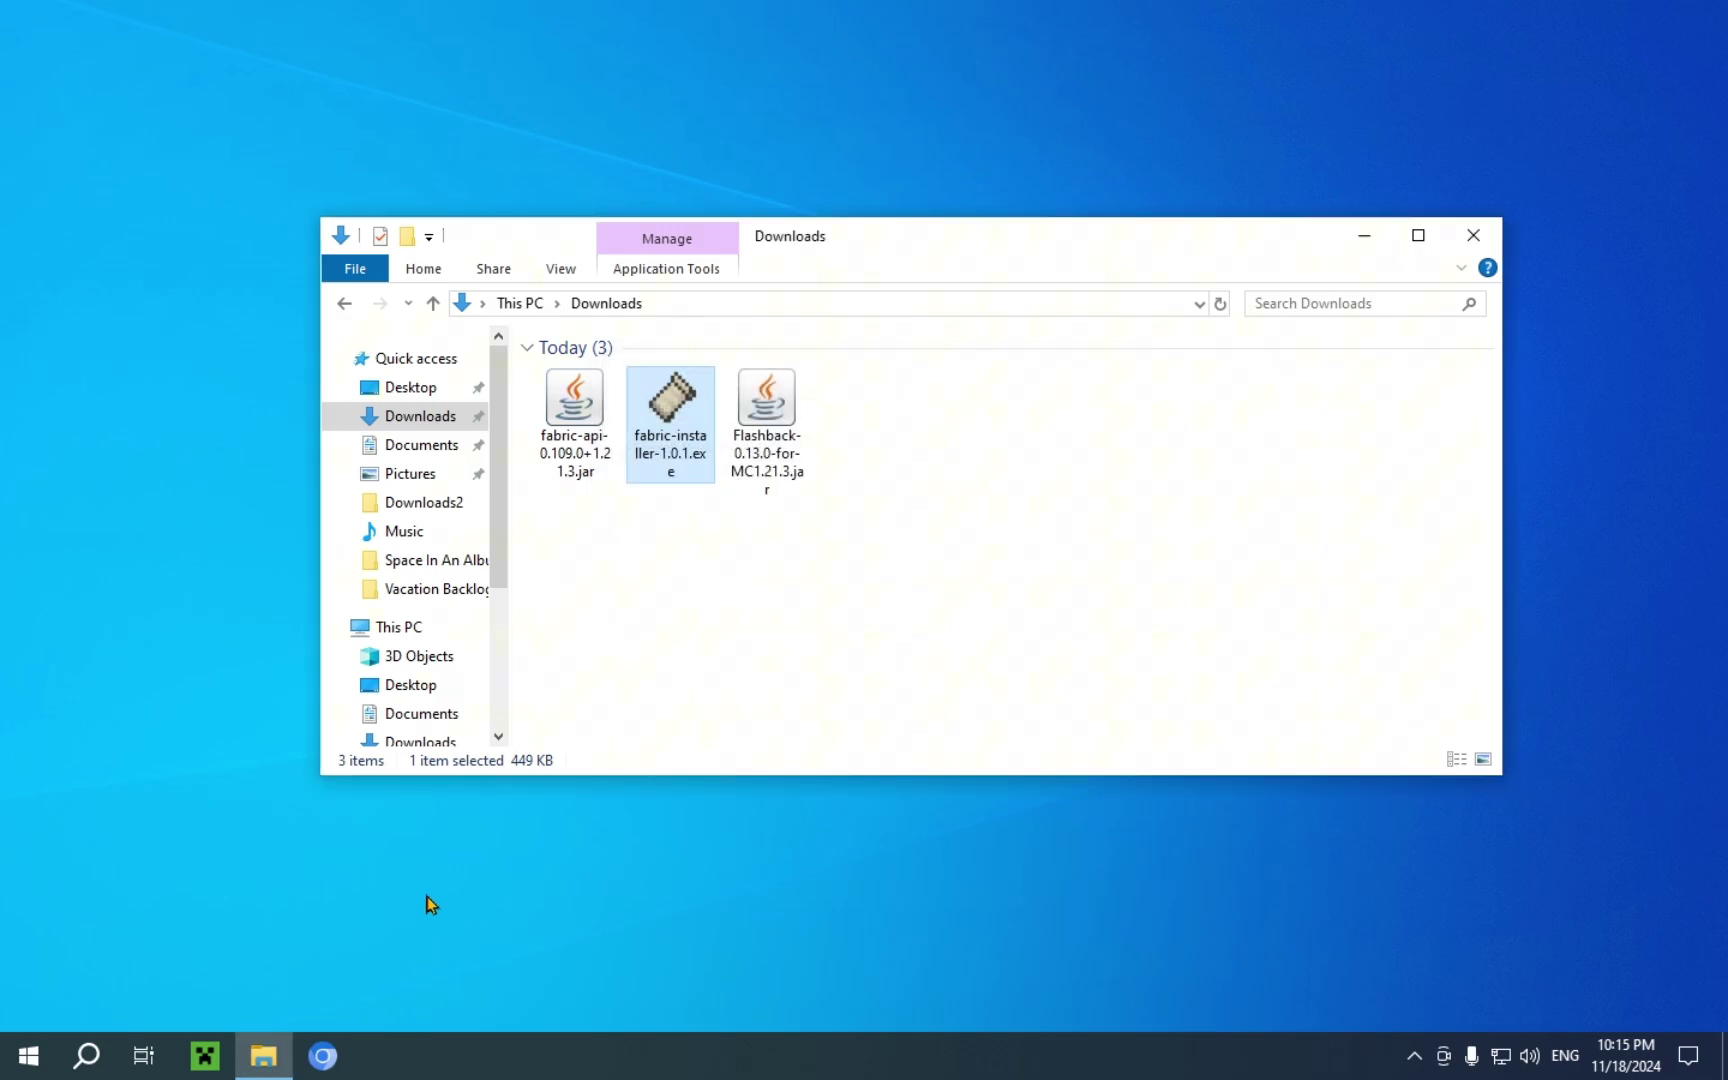
Switch to the Minecraft Launcher, open the game folder of the fabric-loader-1.21.3 installation and enter its mods folder
{"action": "left_click", "coordinate": [210, 1056]}
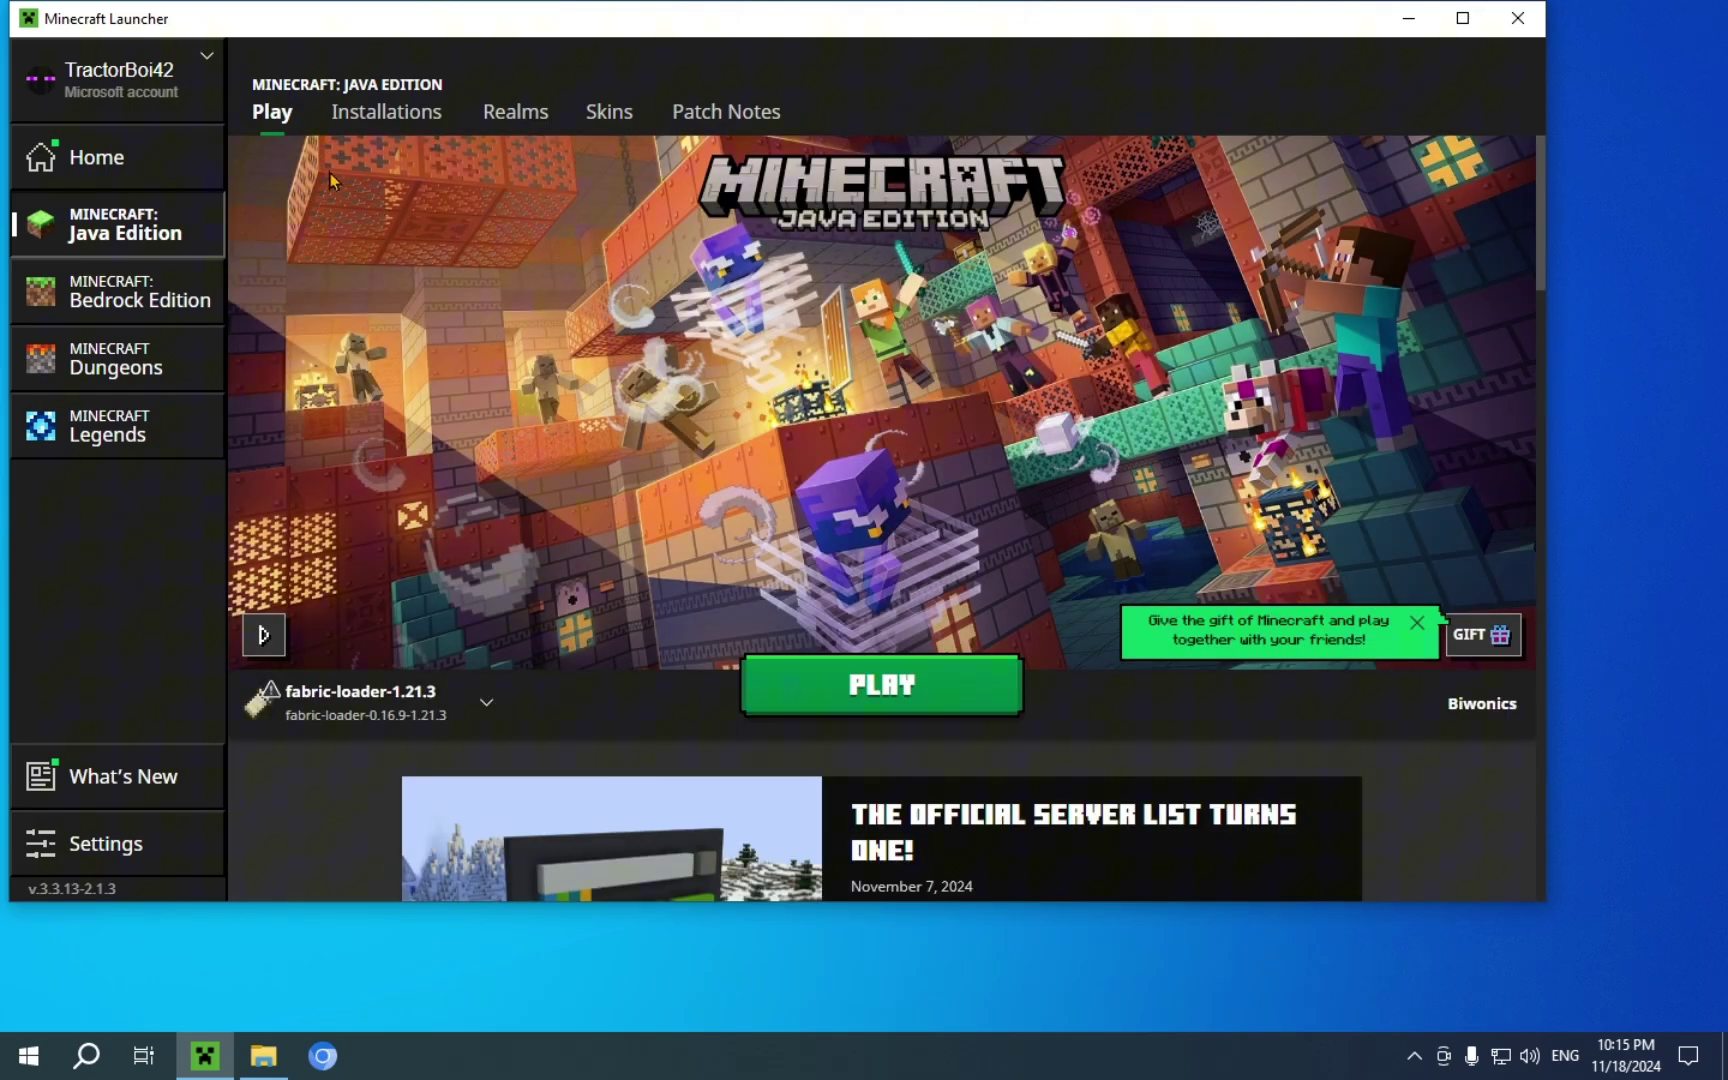
{"action": "left_click", "coordinate": [369, 121]}
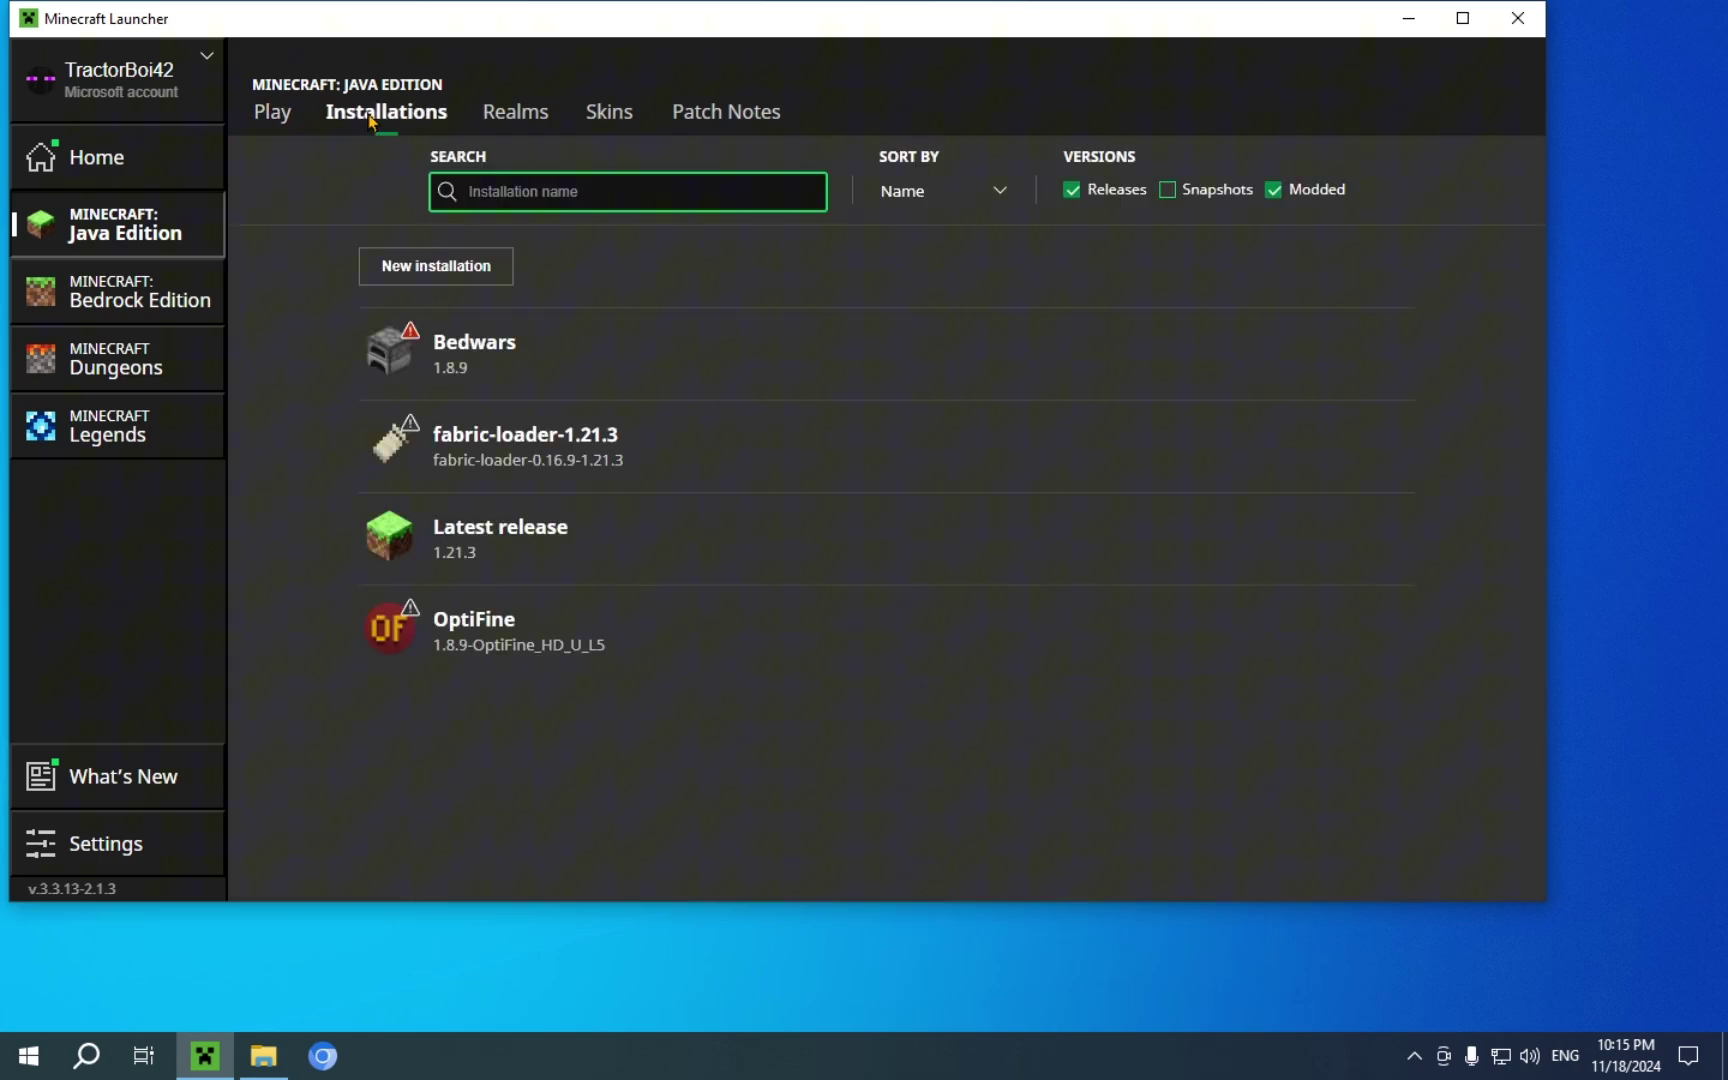
{"action": "mouse_move", "coordinate": [705, 450]}
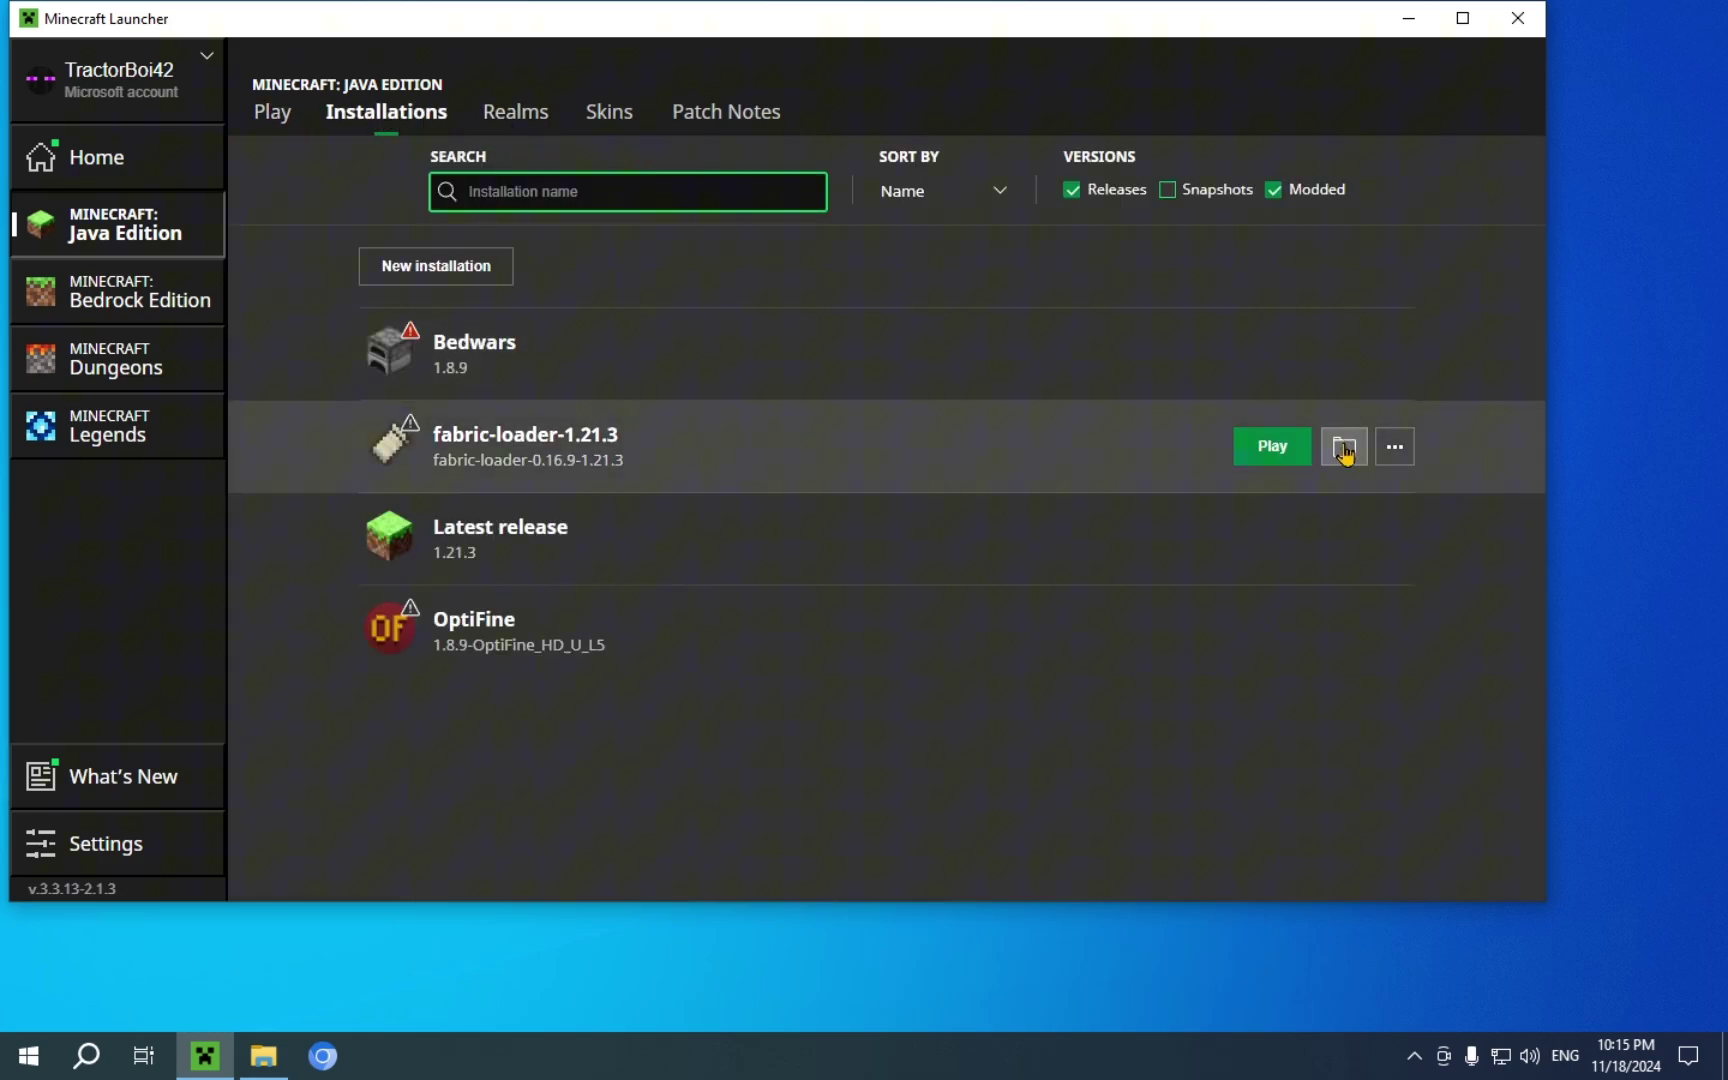
{"action": "left_click", "coordinate": [1344, 448]}
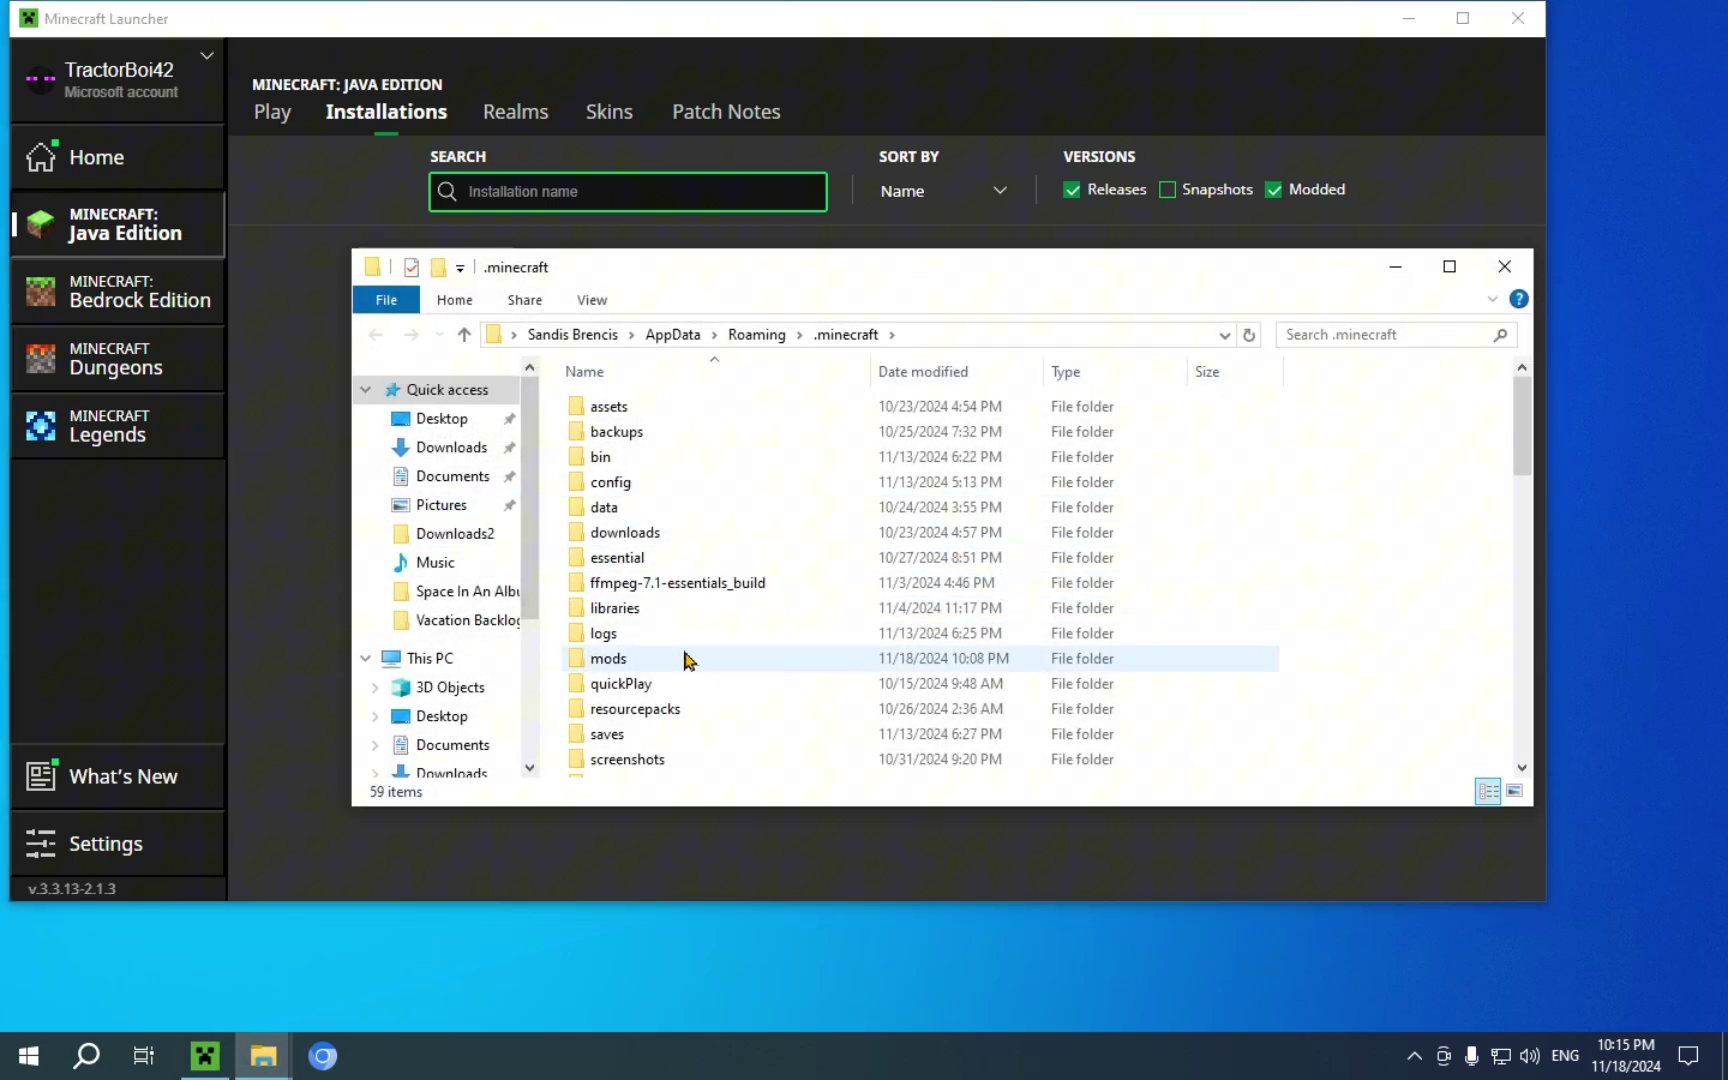
{"action": "double_click", "coordinate": [605, 660]}
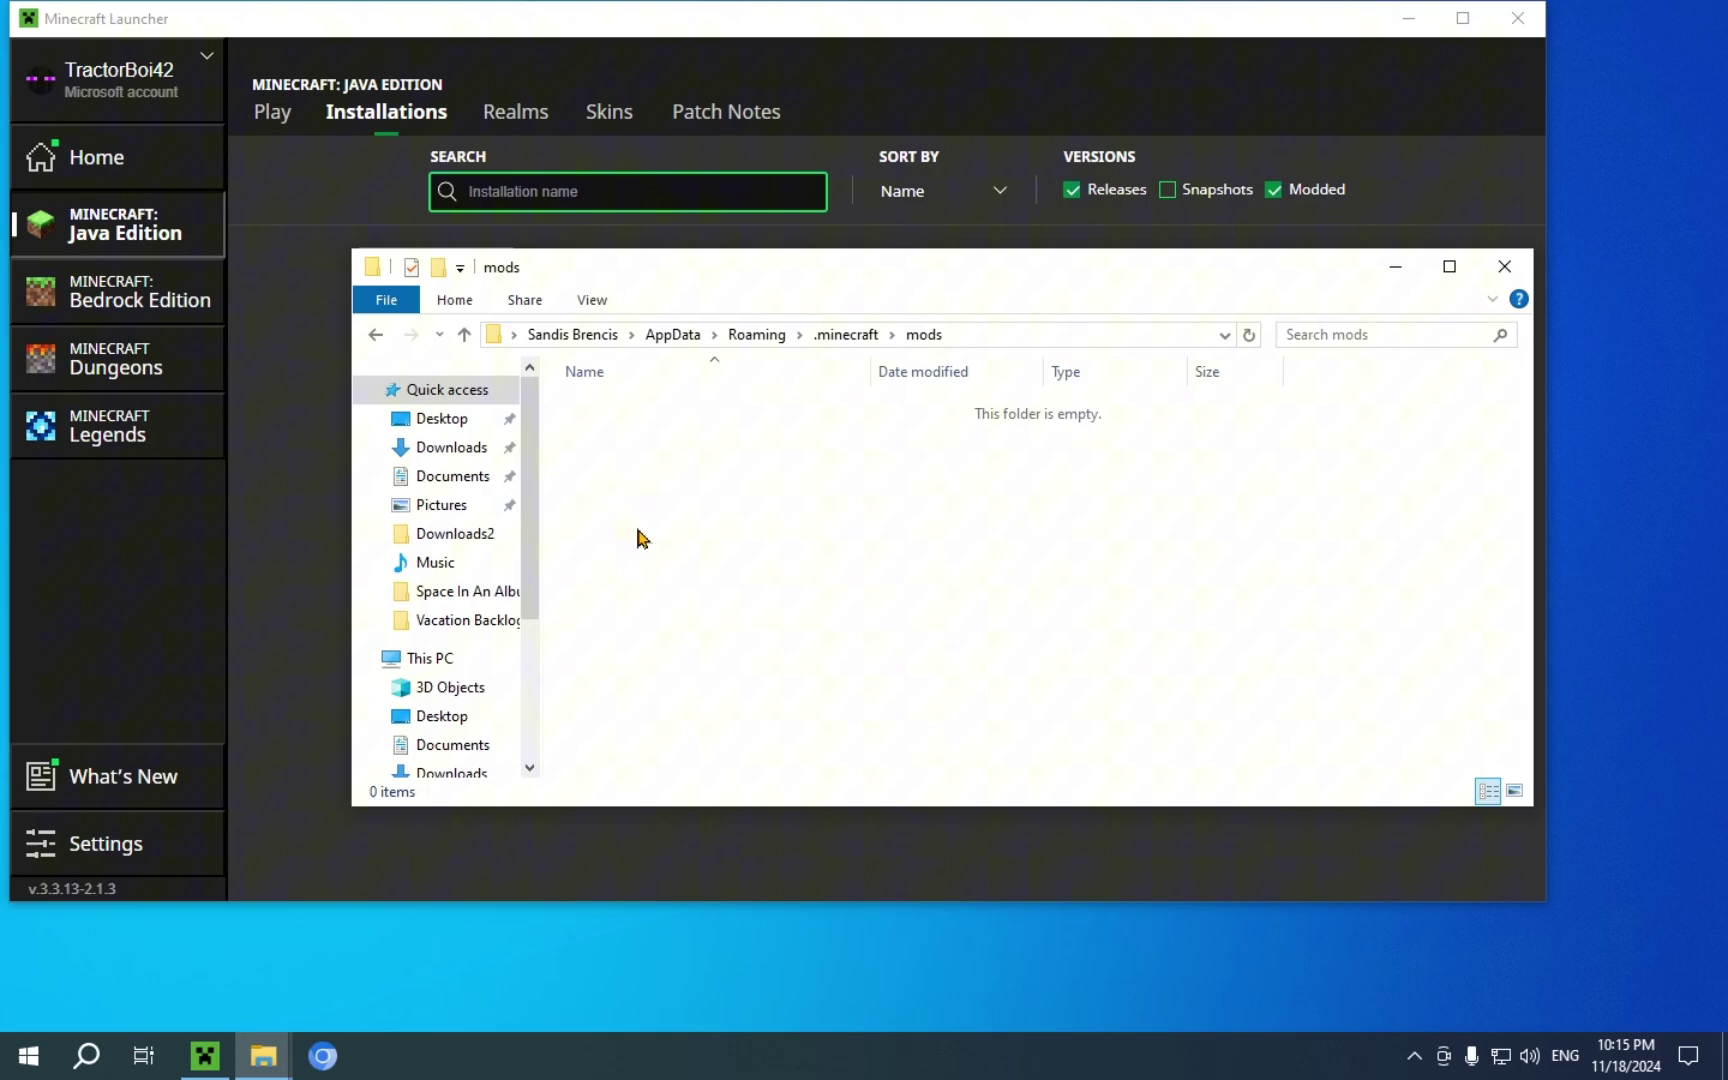
Move the Fabric API and Flashback jar files from Downloads into the mods folder, and close both folder windows
{"action": "mouse_move", "coordinate": [263, 1056]}
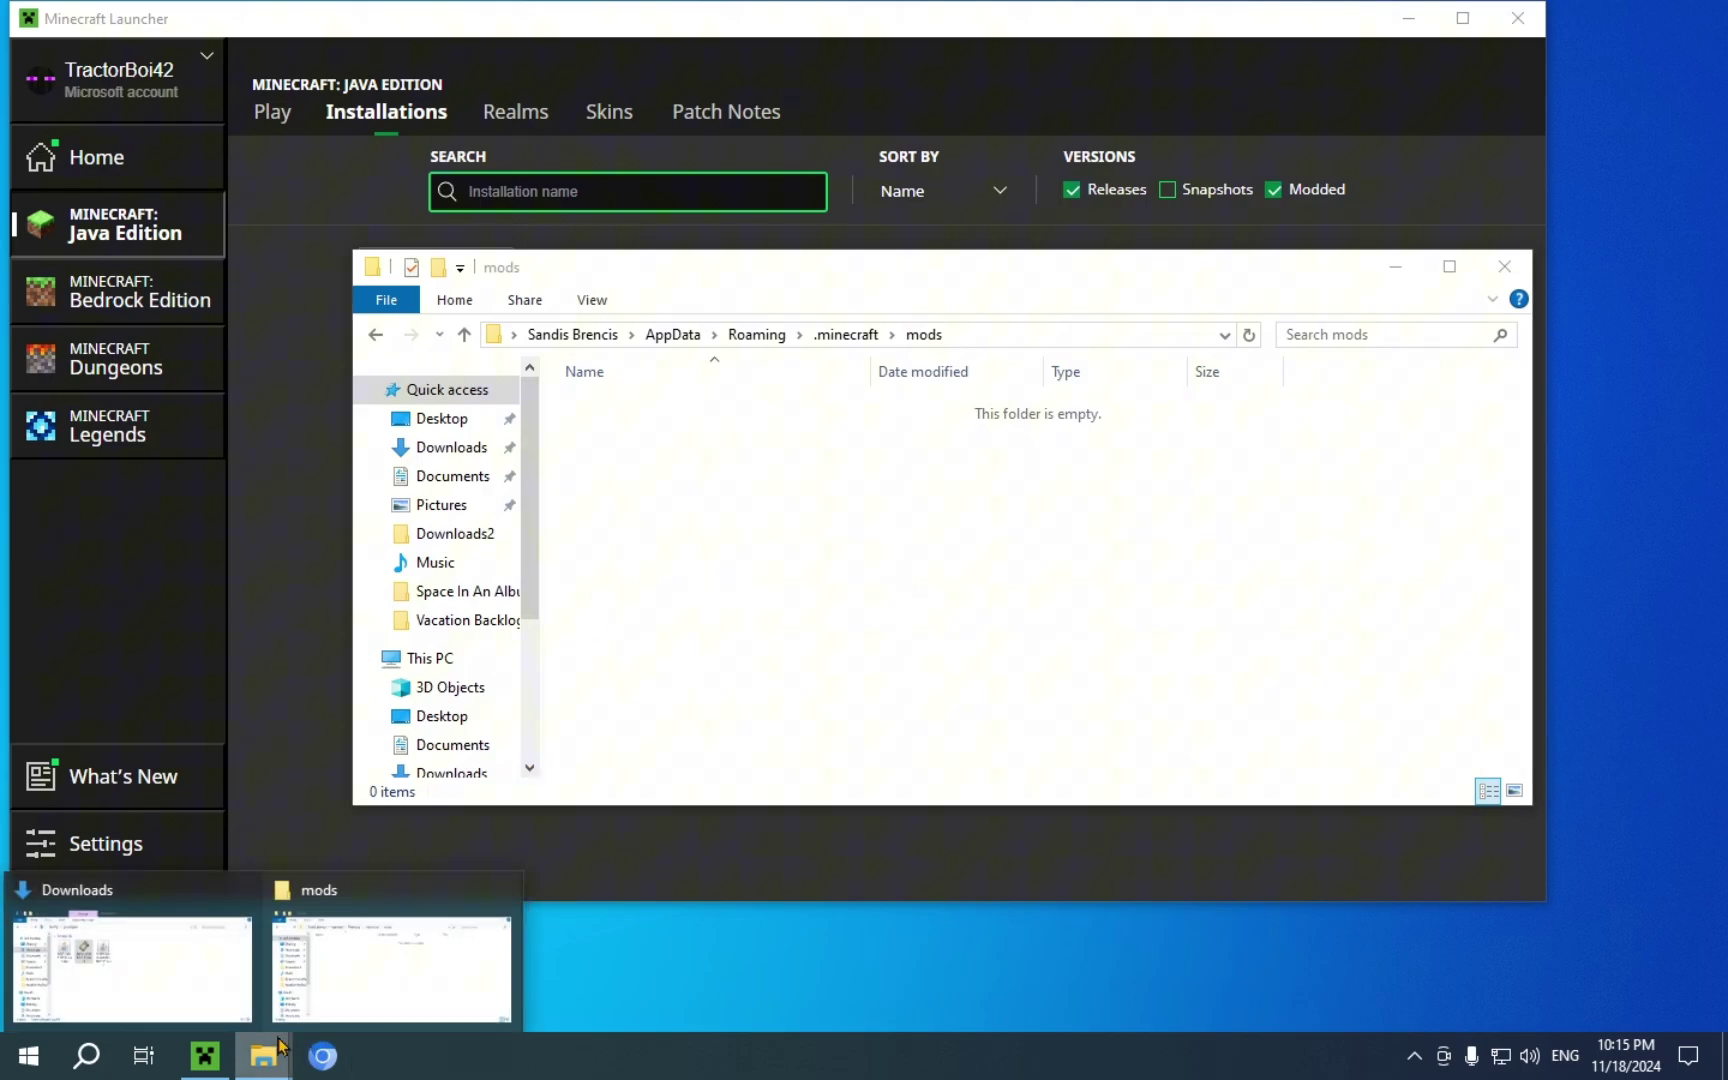
{"action": "left_click", "coordinate": [130, 965]}
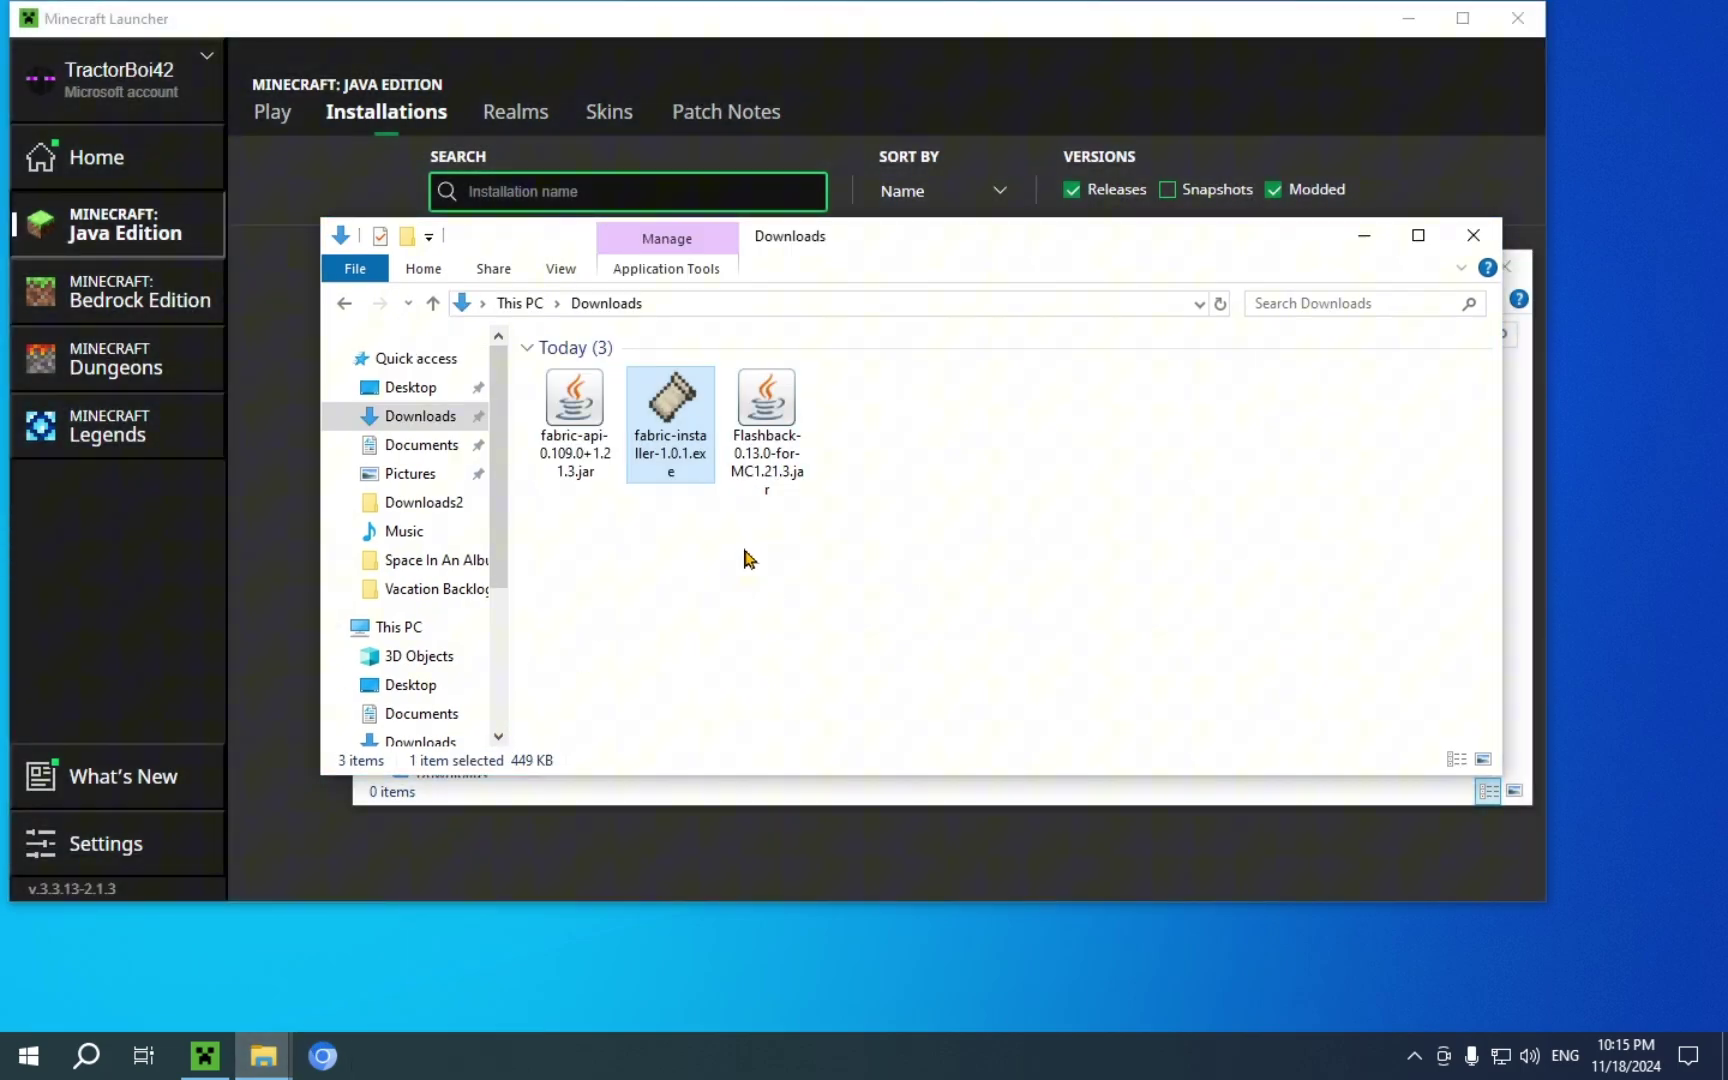
{"action": "left_click_drag", "start_coordinate": [748, 558], "coordinate": [785, 470]}
{"action": "left_click_drag", "start_coordinate": [589, 558], "coordinate": [565, 435]}
{"action": "left_click_drag", "start_coordinate": [417, 815], "coordinate": [710, 521]}
{"action": "left_click", "coordinate": [868, 567]}
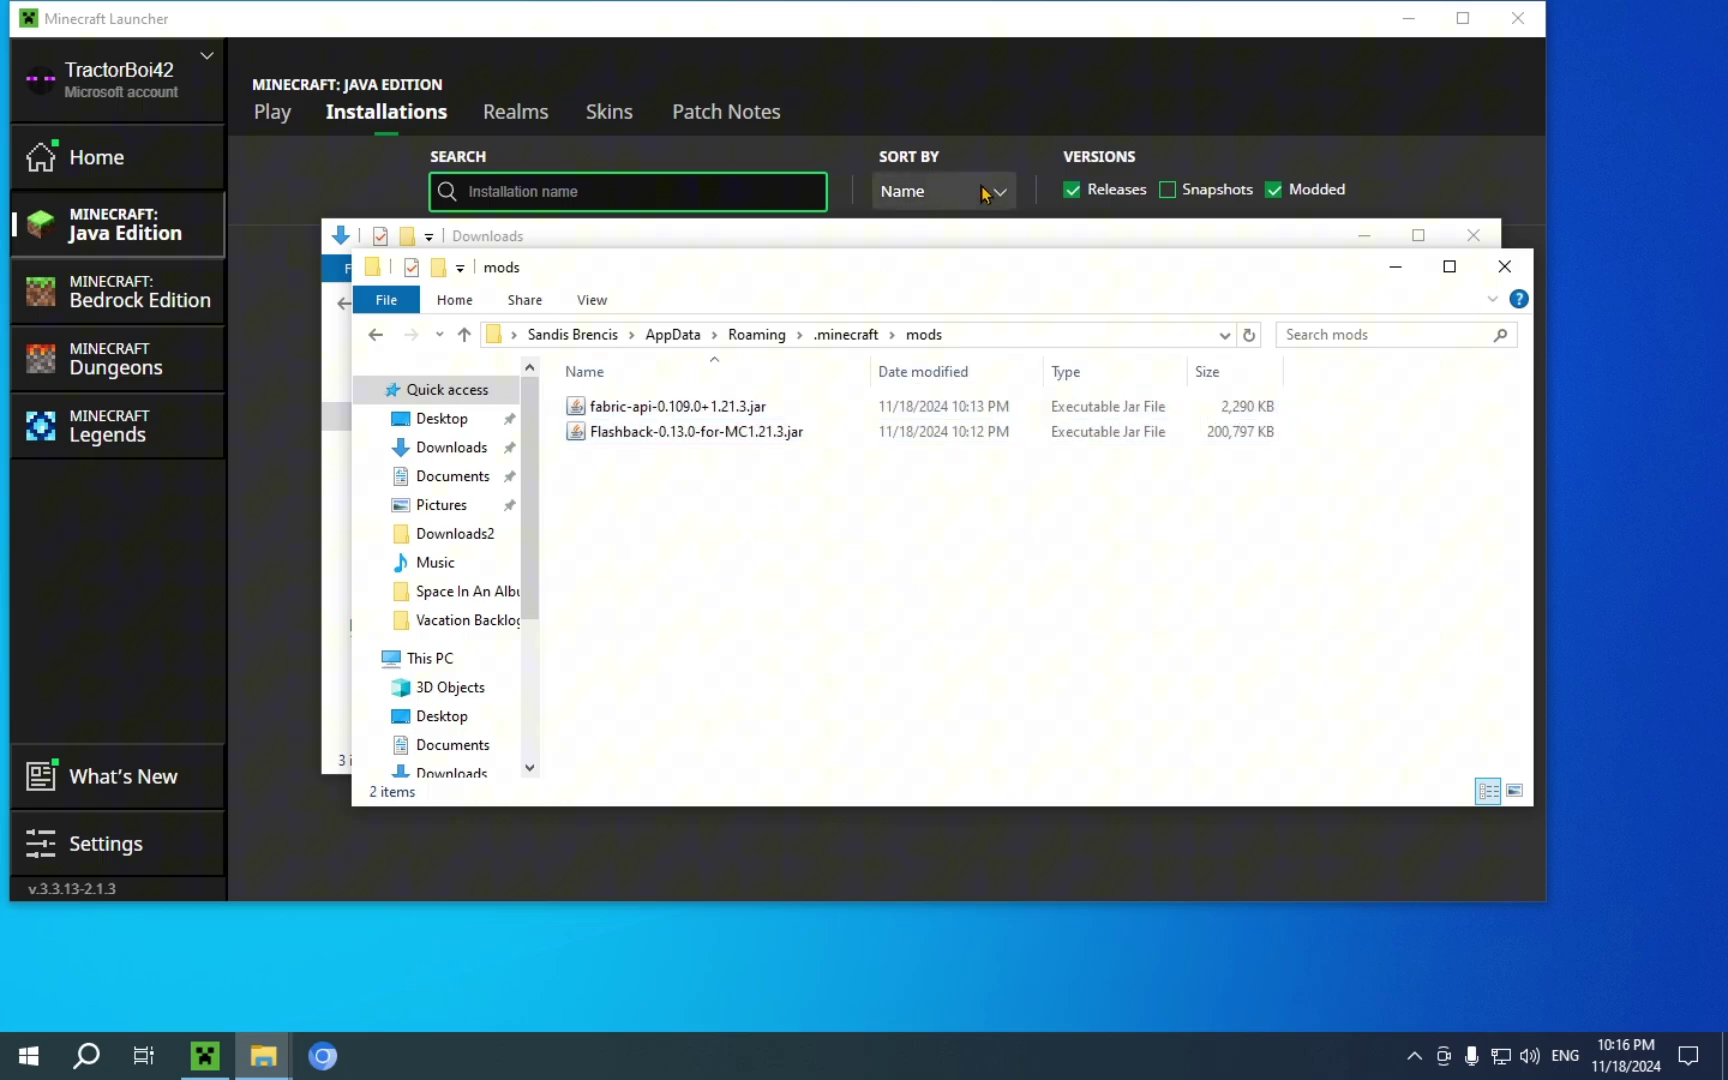
{"action": "left_click_drag", "start_coordinate": [965, 243], "coordinate": [869, 305]}
{"action": "left_click", "coordinate": [1504, 266]}
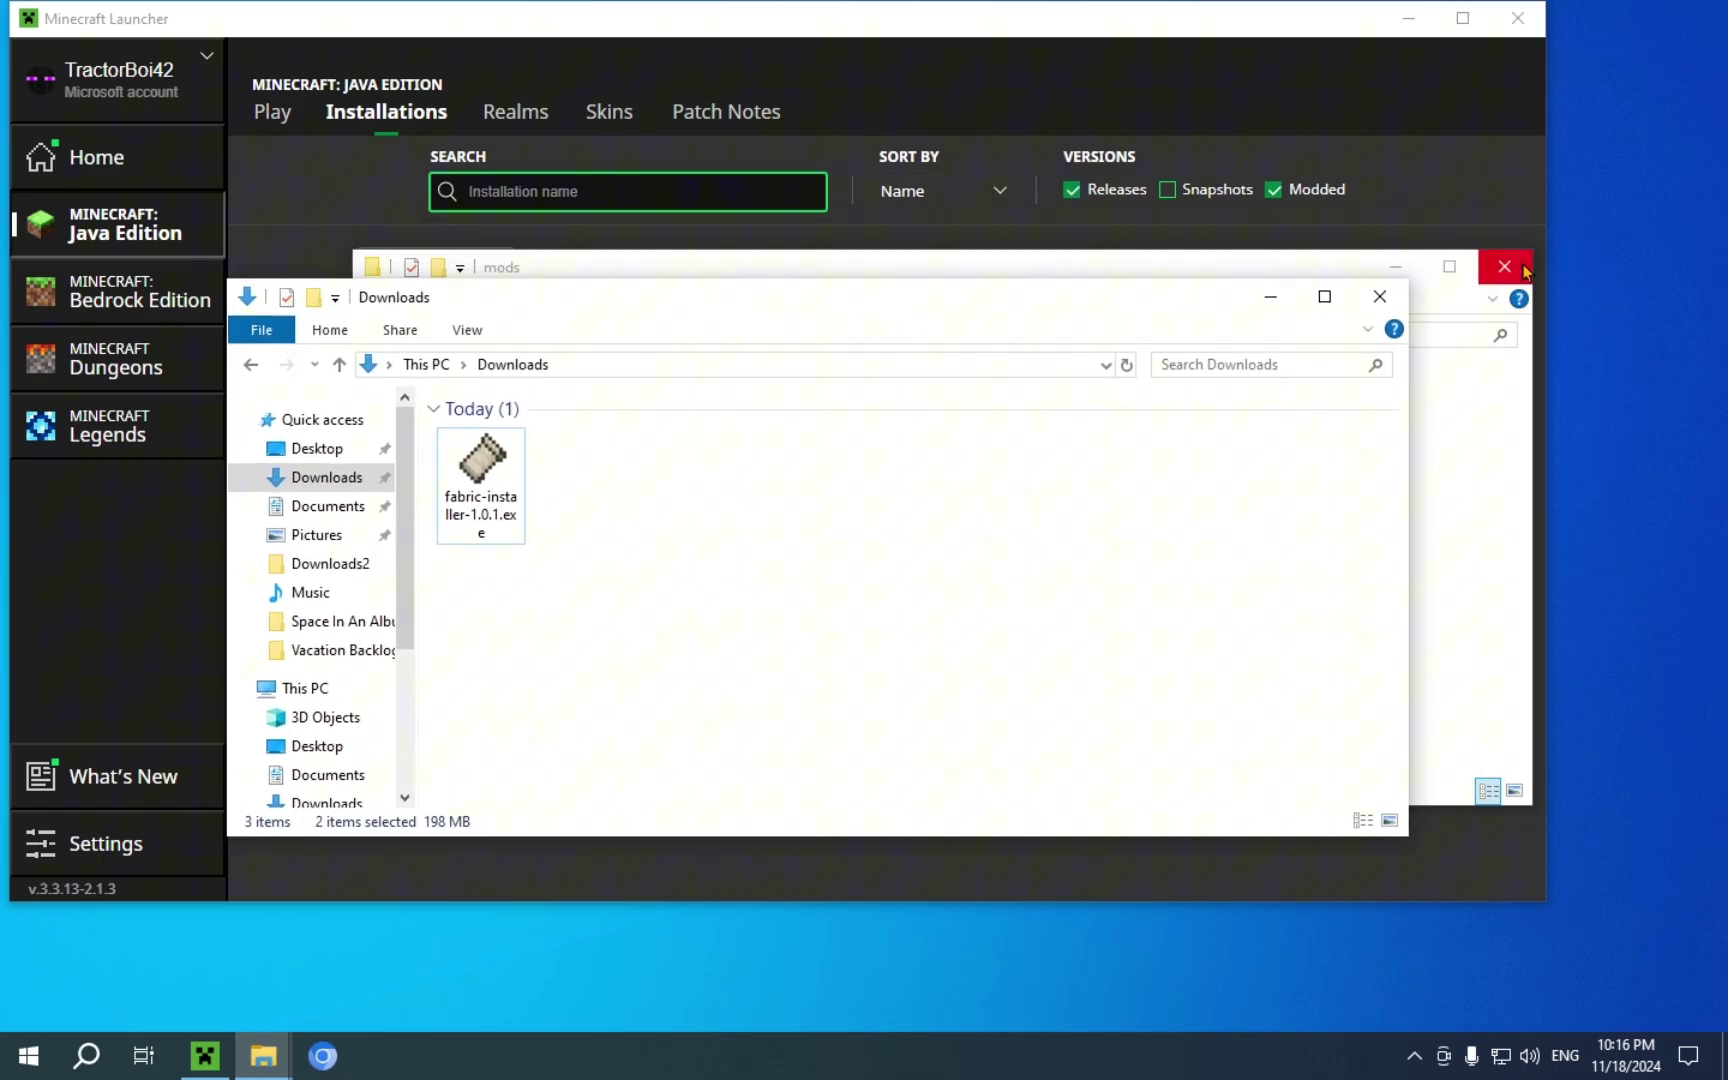
{"action": "left_click", "coordinate": [1378, 297]}
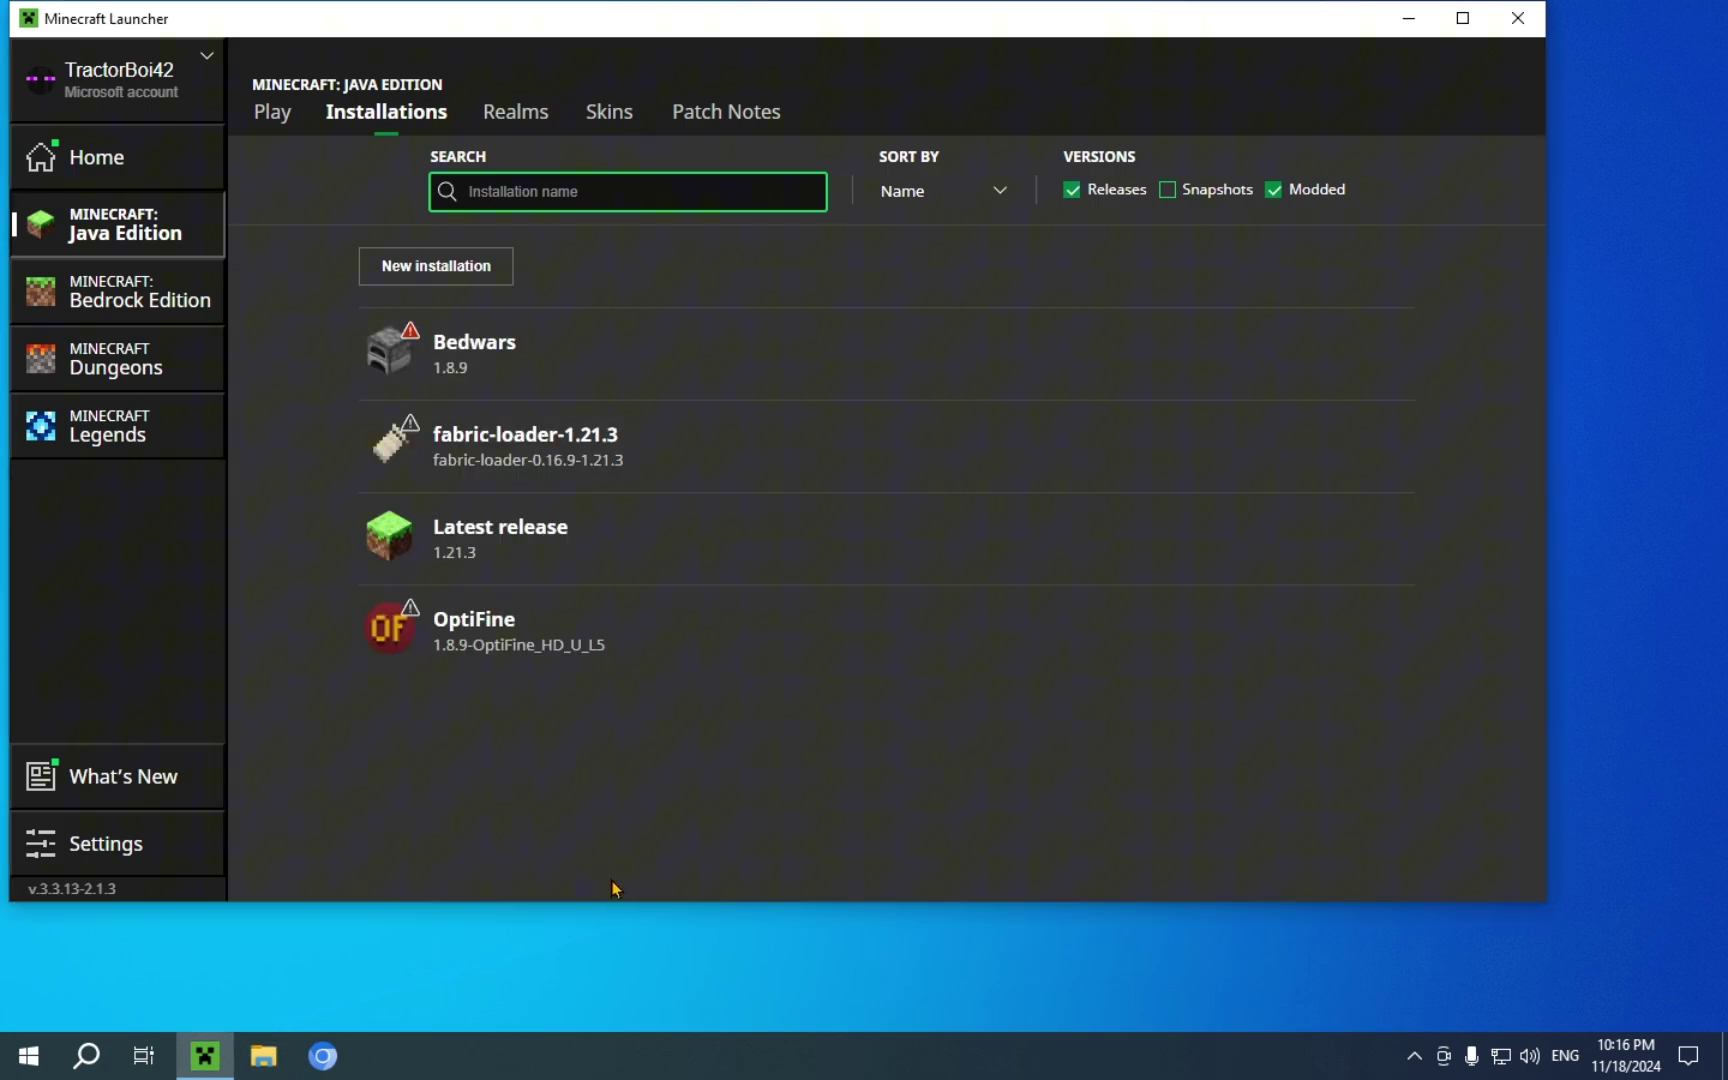
Launch Minecraft with the fabric-loader-1.21.3 profile, view Flashback's Select Replay screen and return to the title screen
{"action": "left_click", "coordinate": [271, 116]}
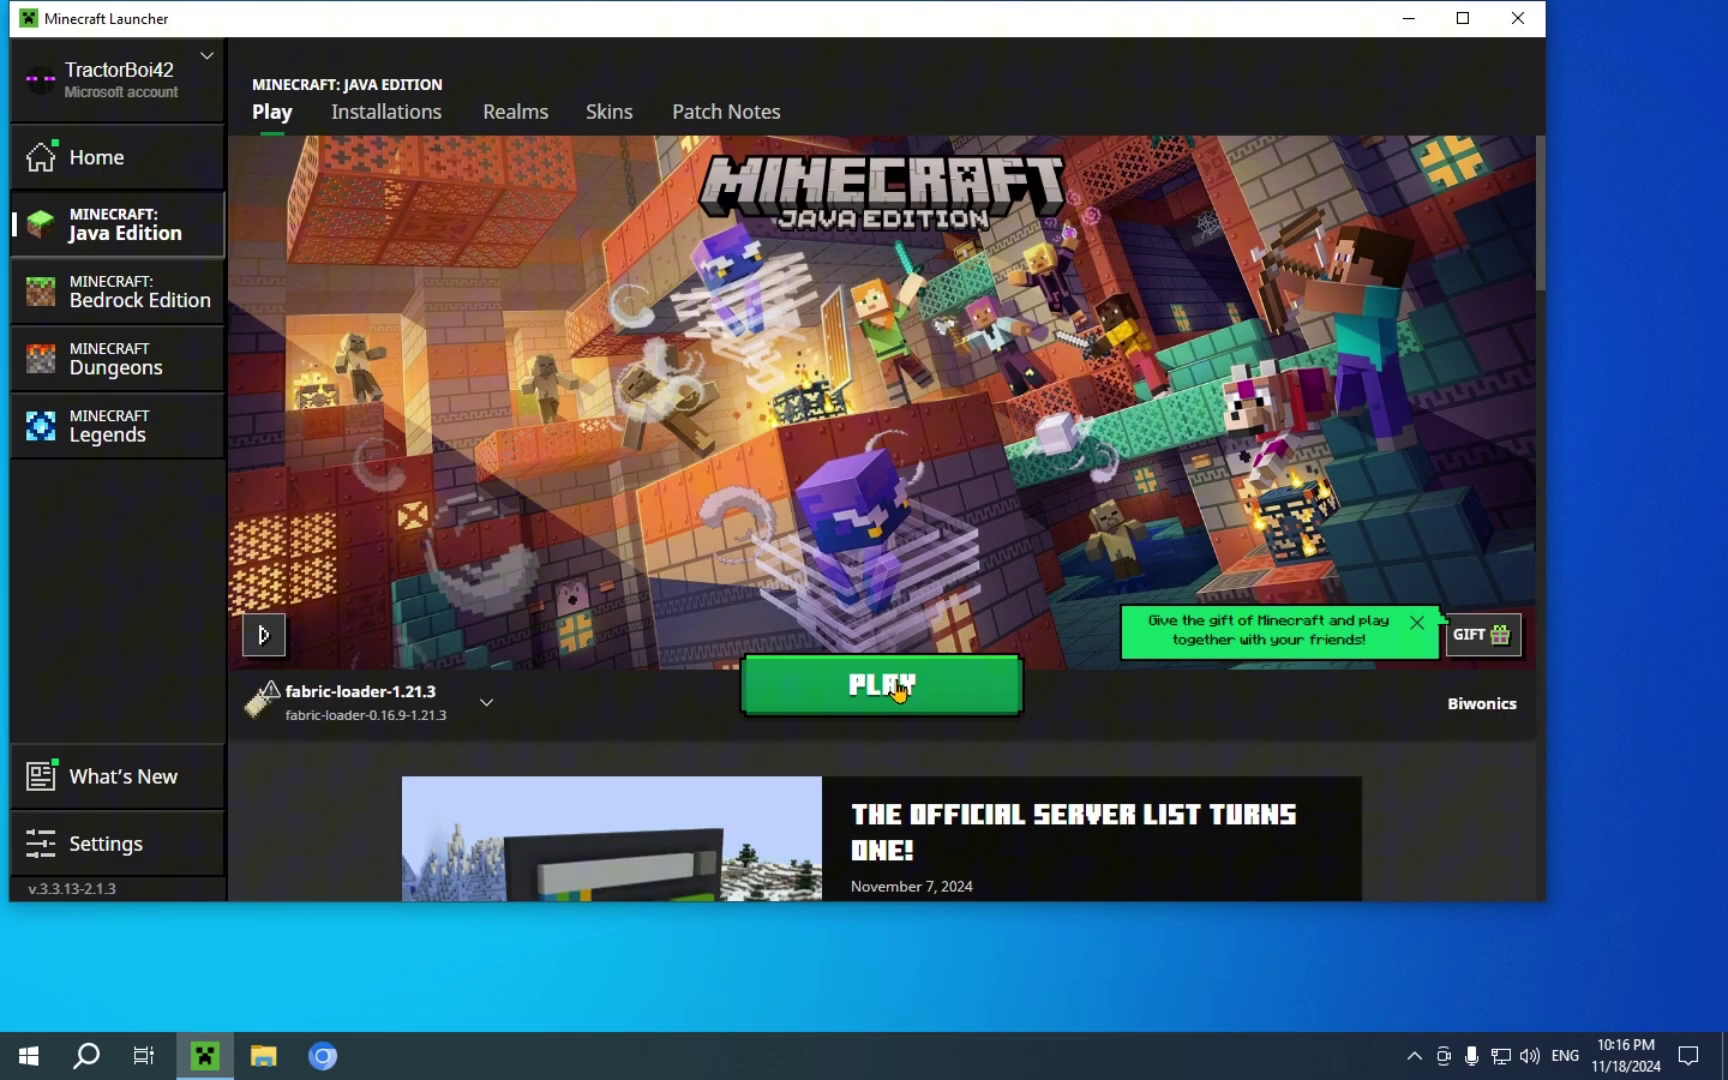
{"action": "left_click", "coordinate": [897, 689]}
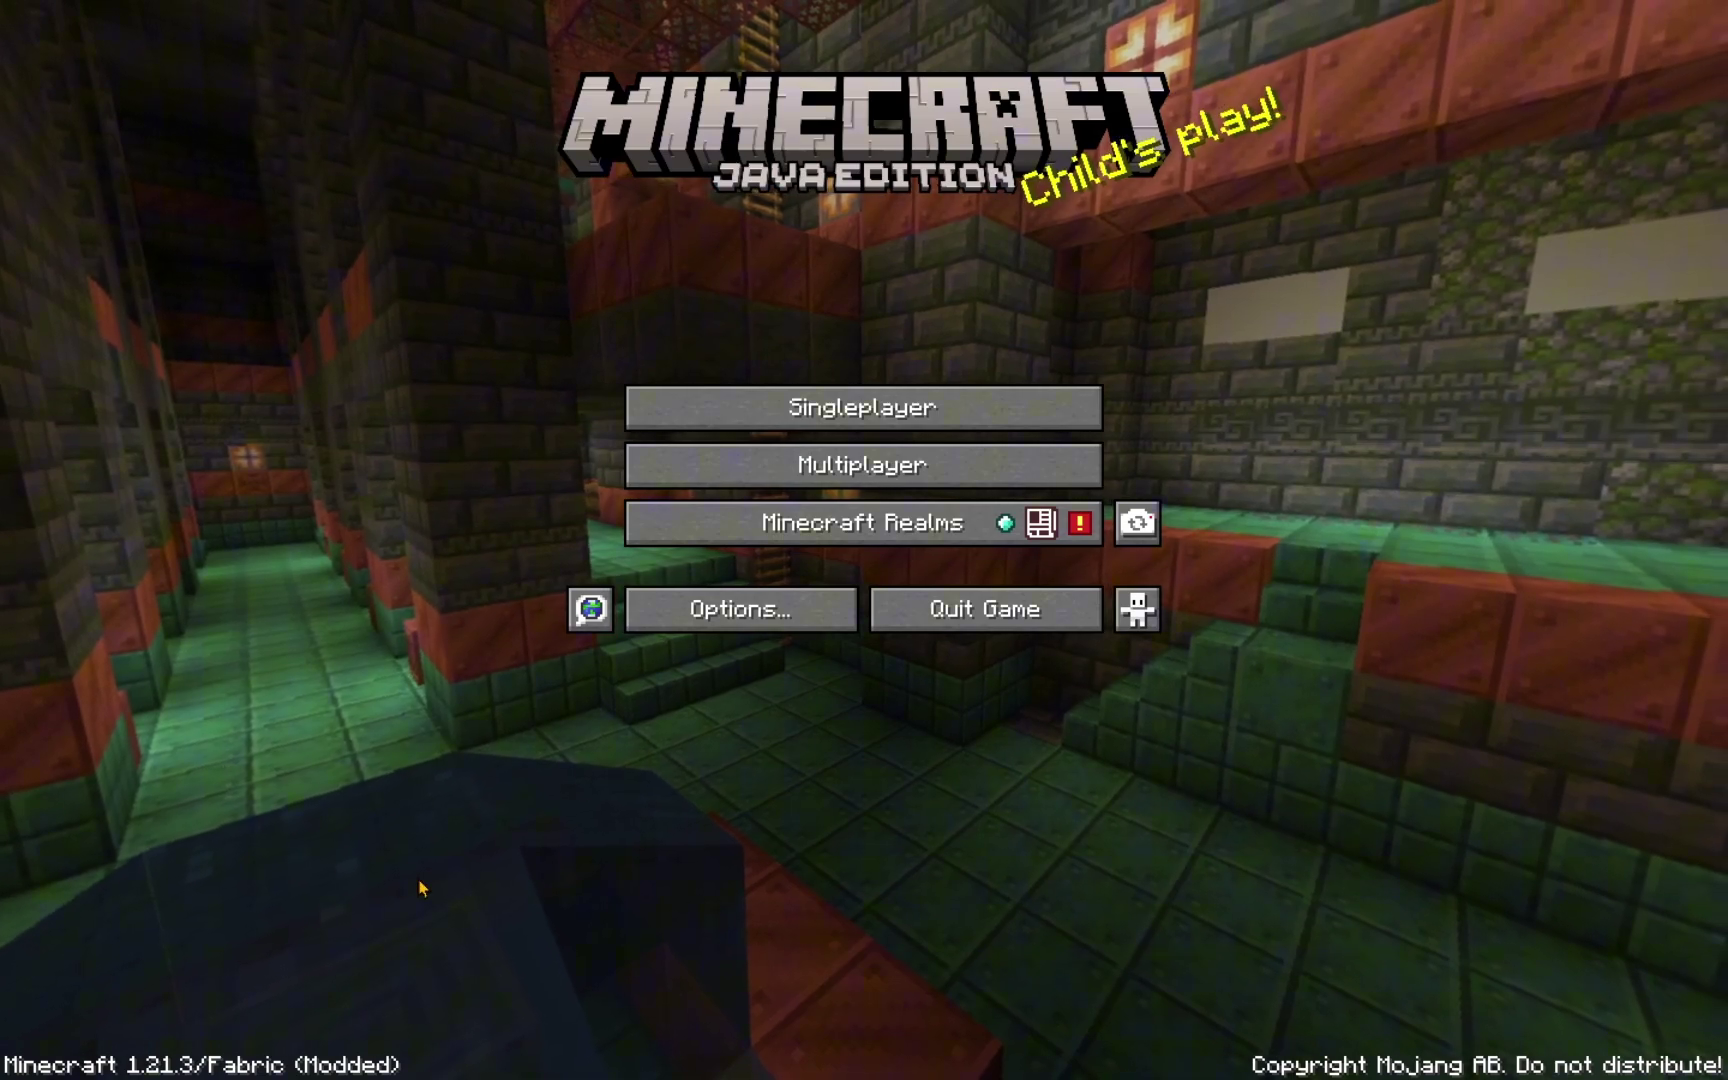
{"action": "left_click", "coordinate": [1137, 520]}
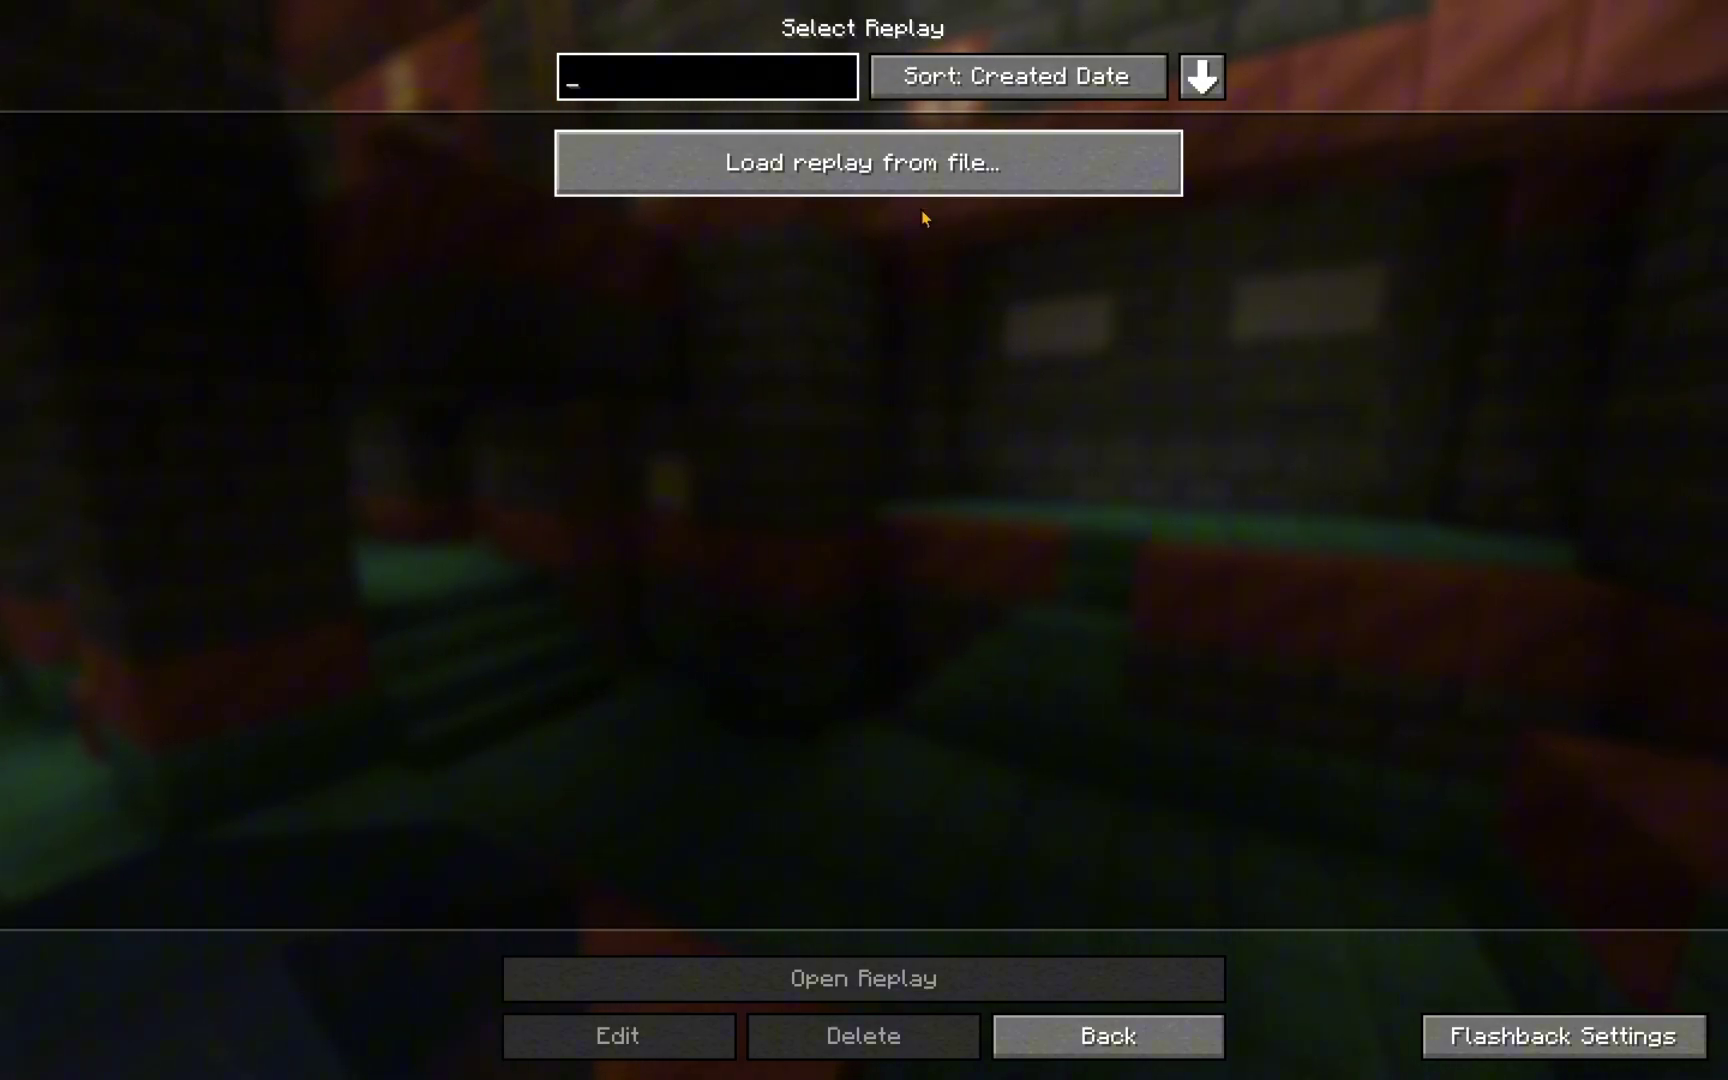
{"action": "left_click", "coordinate": [1022, 1049]}
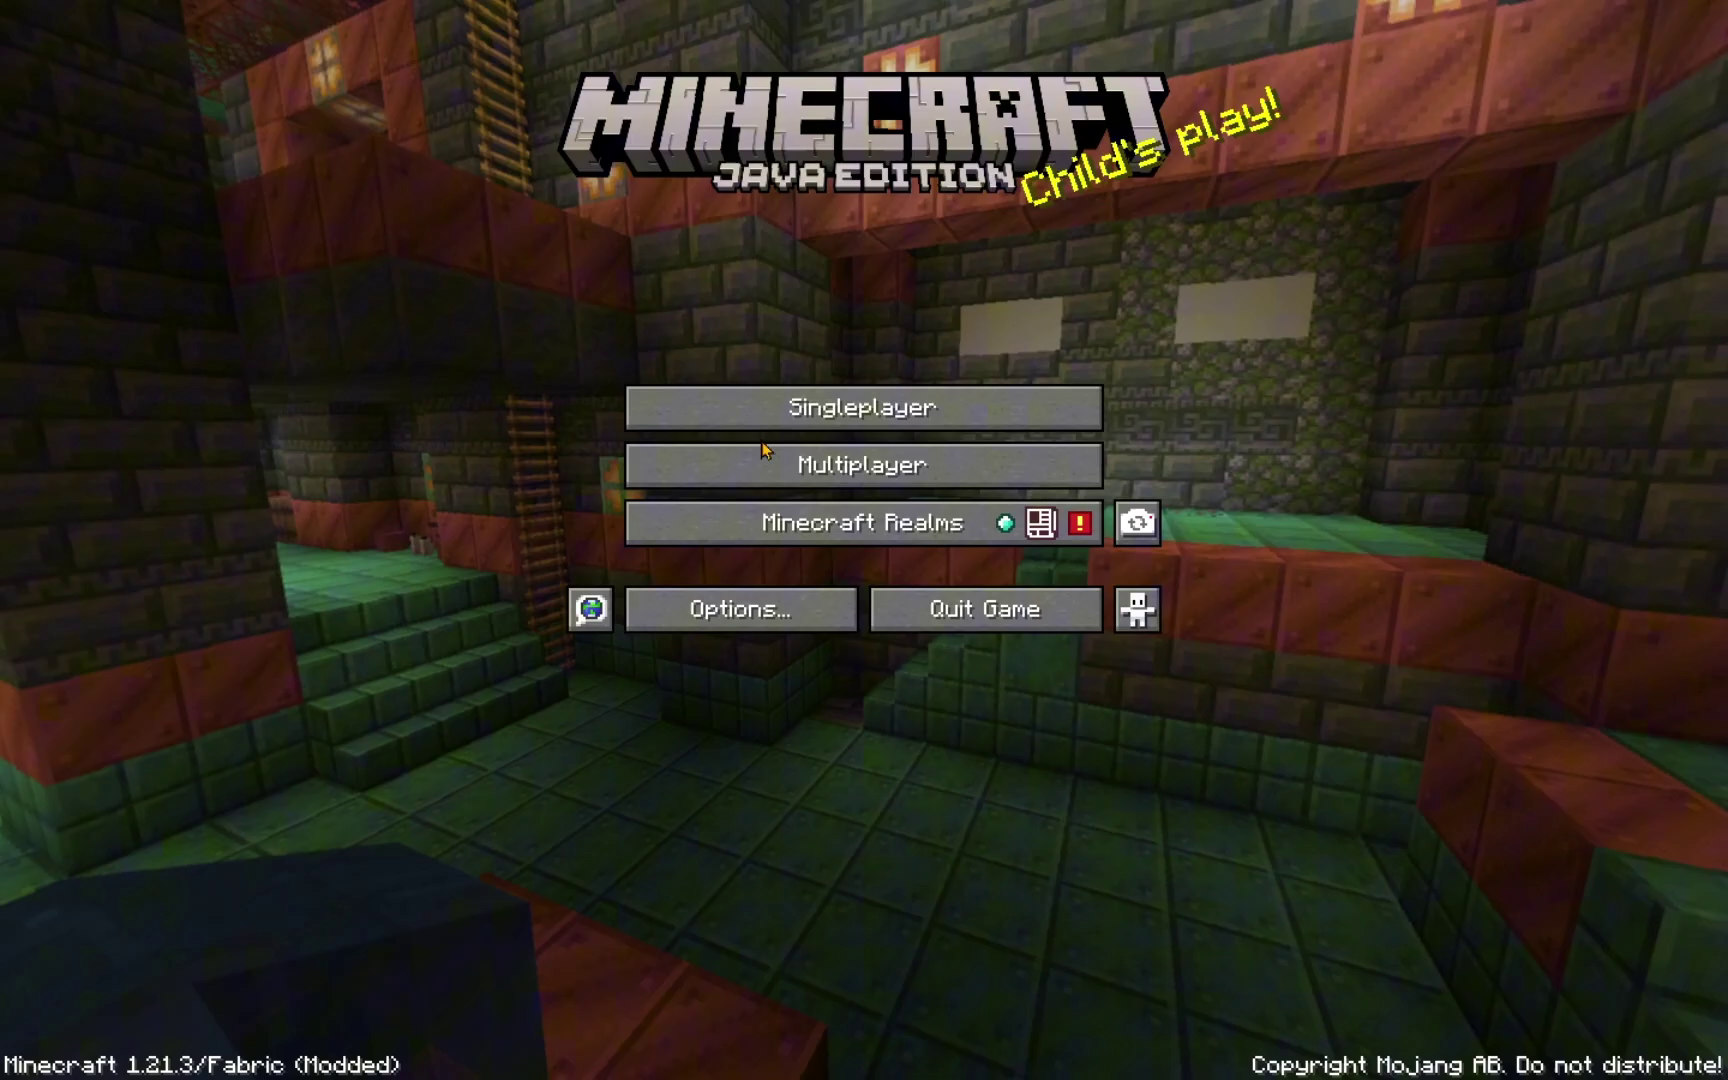
Create a new singleplayer world in Creative mode with the Superflat world type and Generate Structures turned off
{"action": "left_click", "coordinate": [770, 420]}
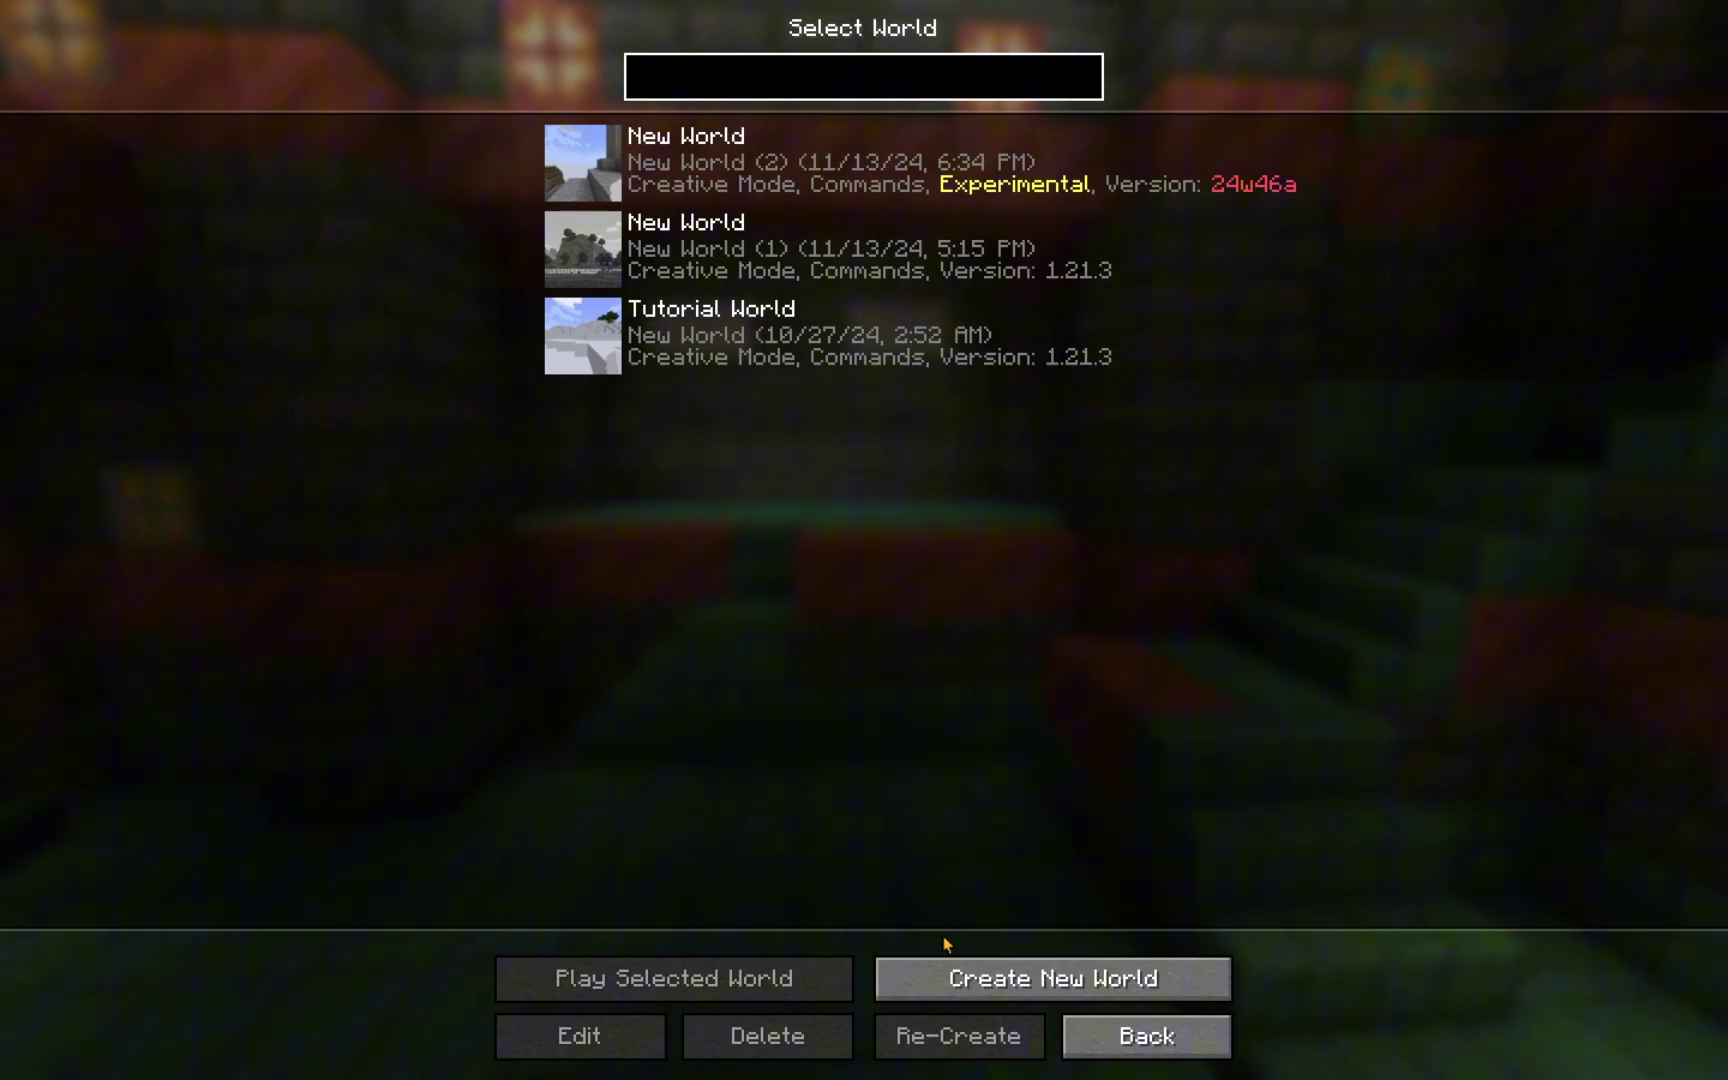
{"action": "left_click", "coordinate": [987, 975]}
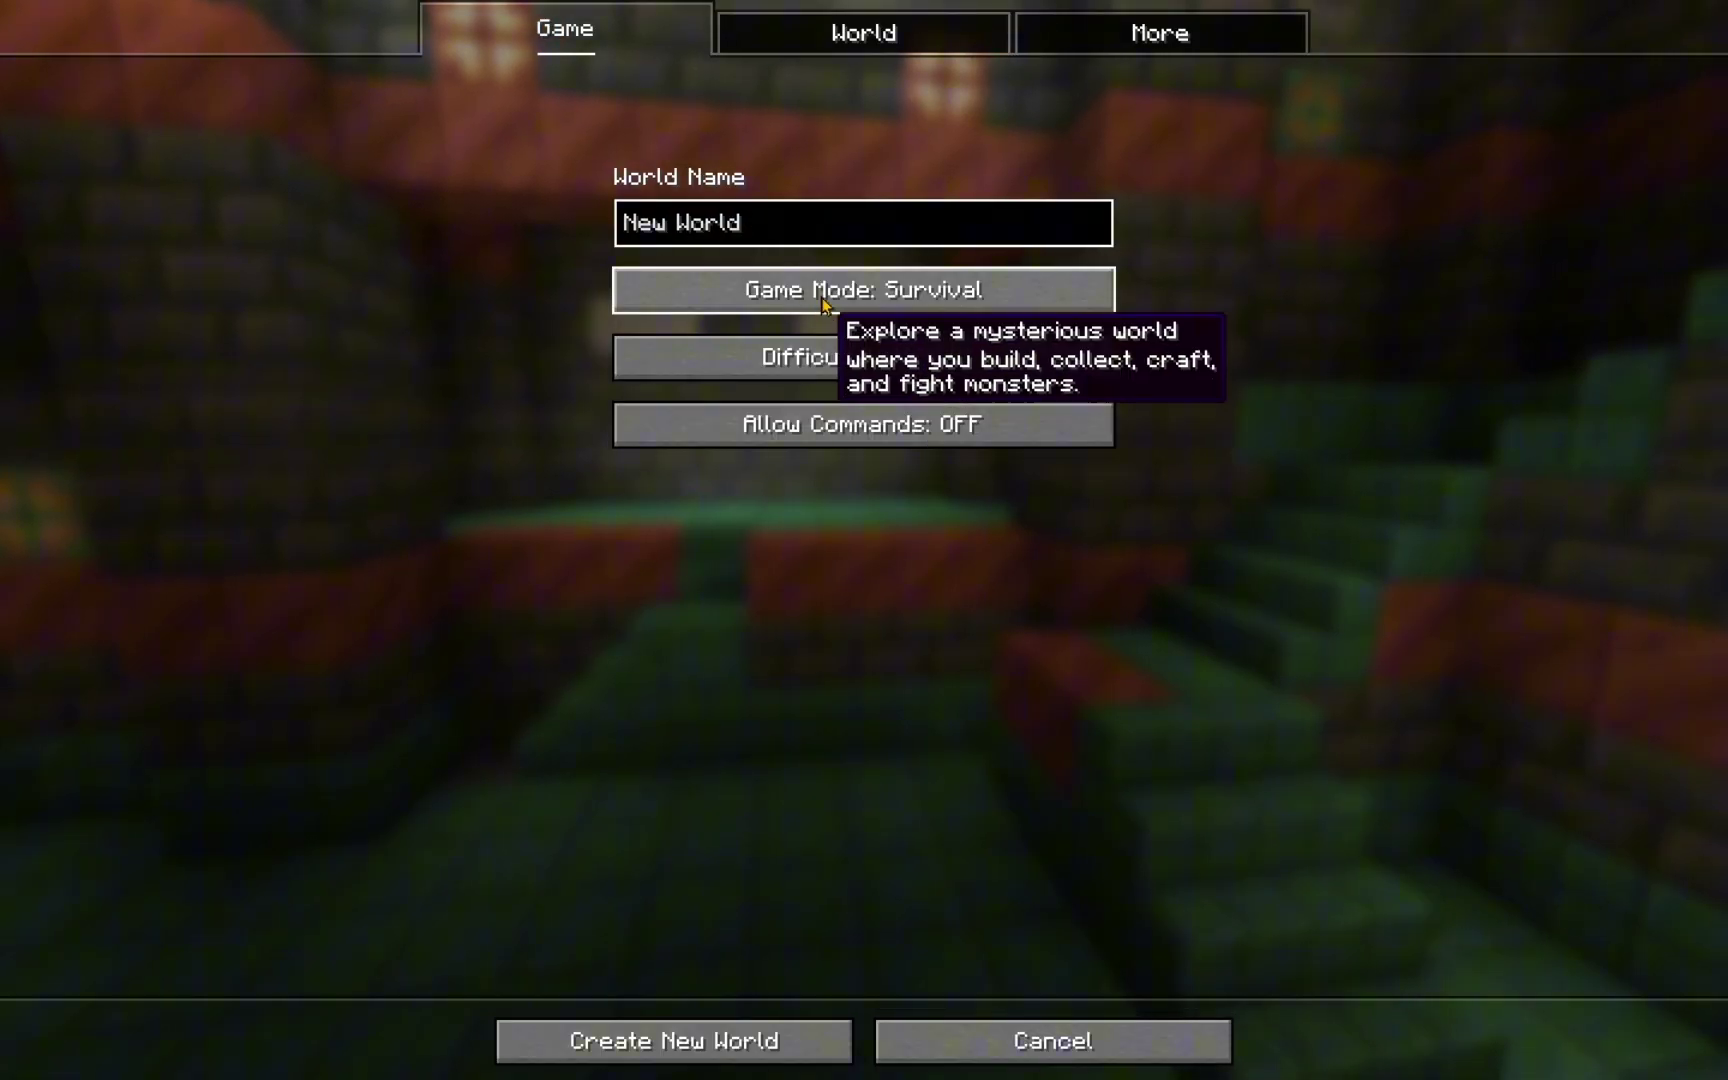
{"action": "left_click", "coordinate": [742, 292]}
{"action": "left_click", "coordinate": [742, 292]}
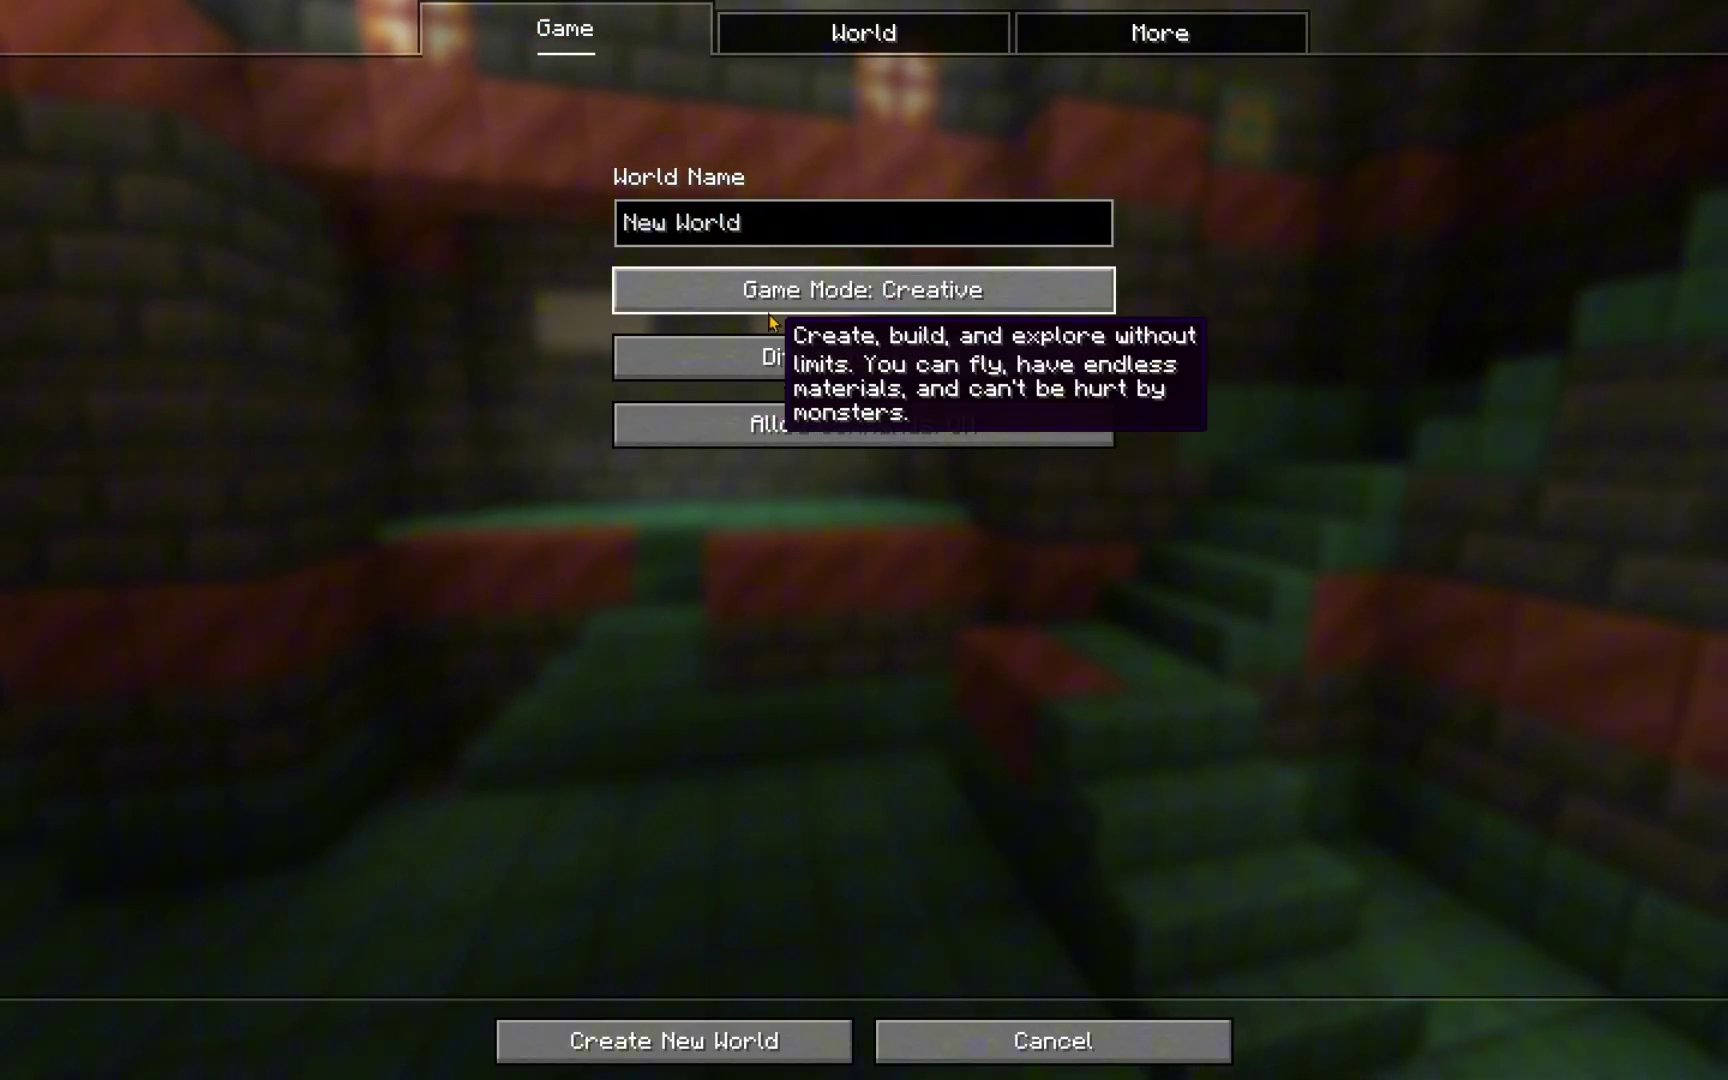
{"action": "left_click", "coordinate": [925, 45]}
{"action": "left_click", "coordinate": [674, 205]}
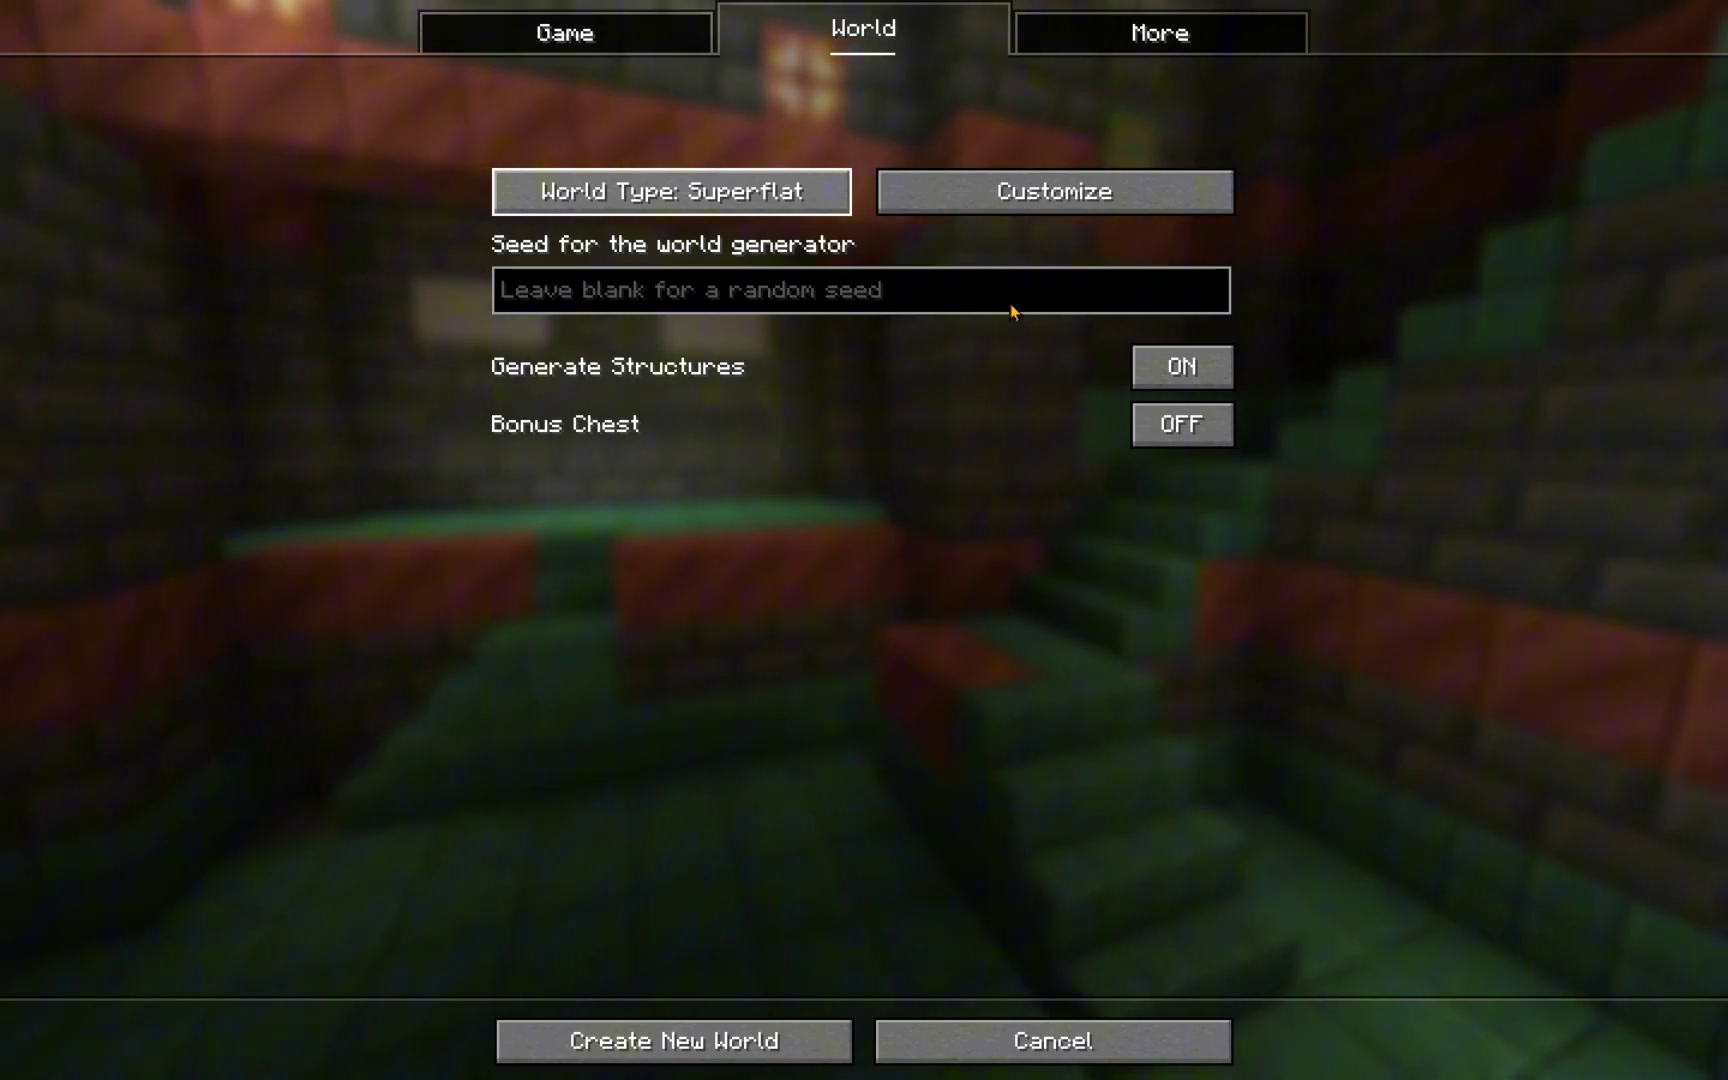
{"action": "left_click", "coordinate": [1165, 368]}
{"action": "left_click", "coordinate": [637, 12]}
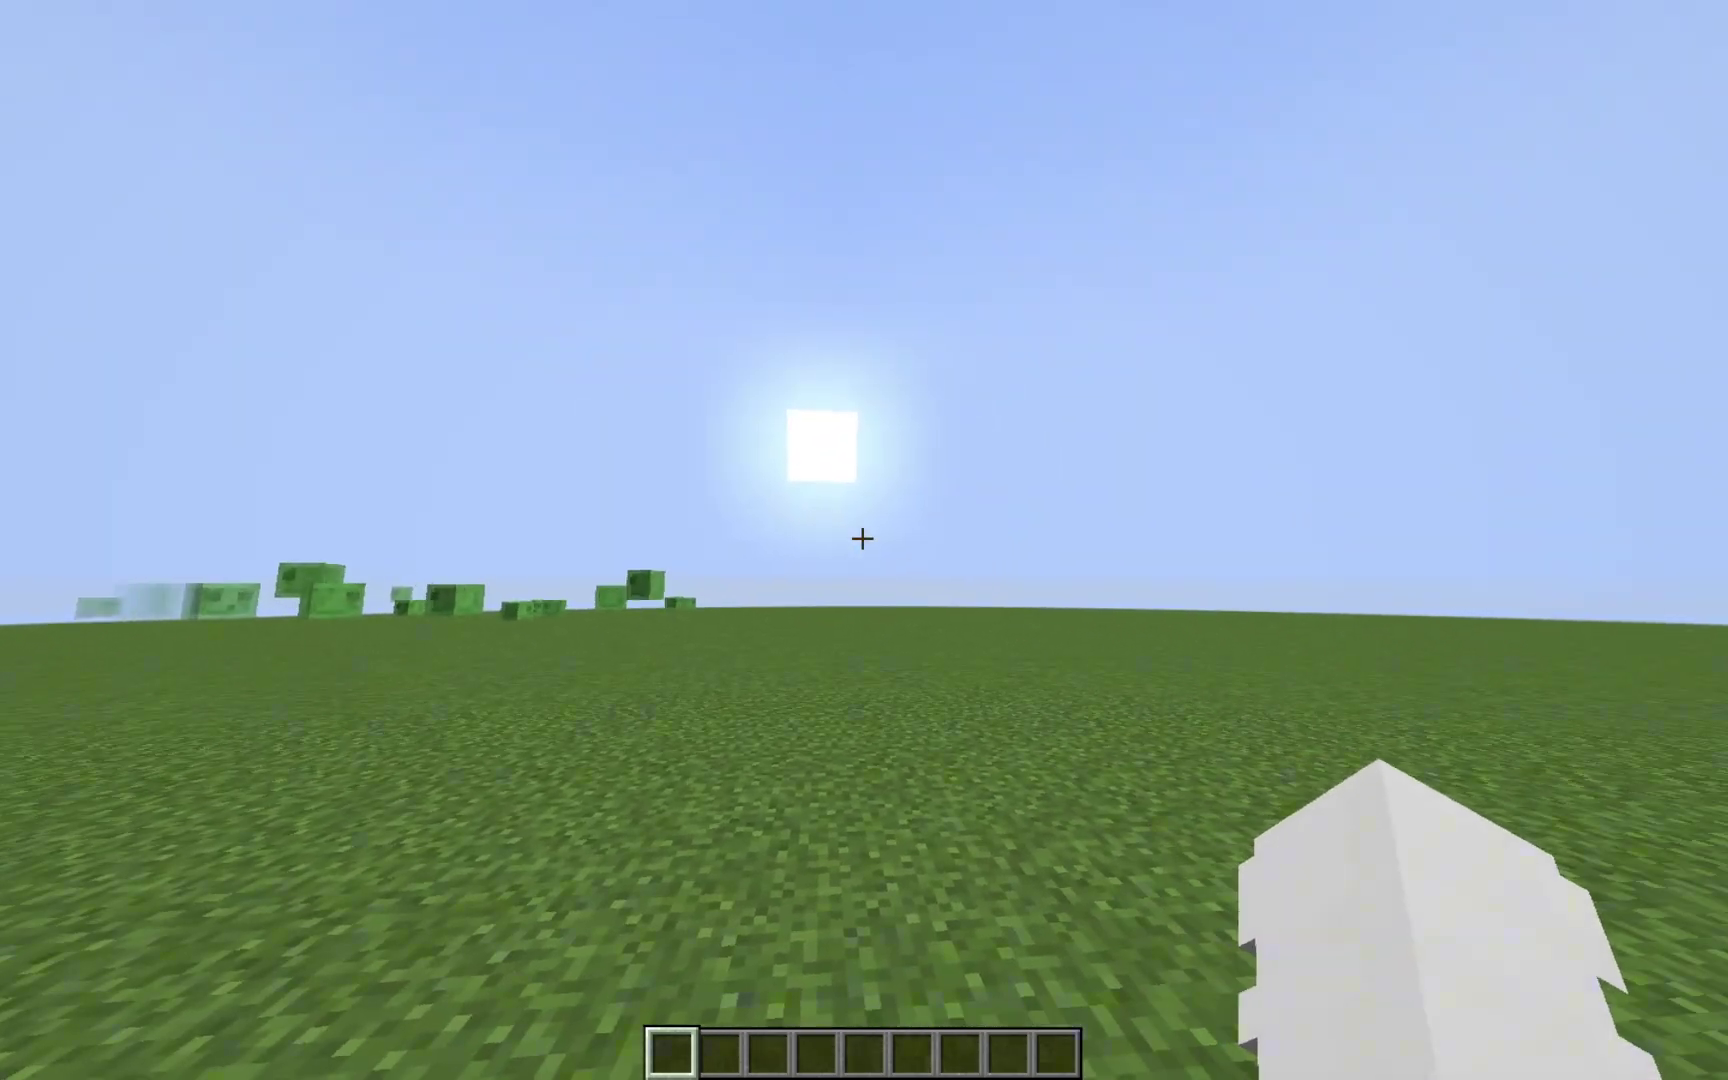
Start a Flashback recording, walk over to the slimes and attack several of them
{"action": "key", "text": "Escape"}
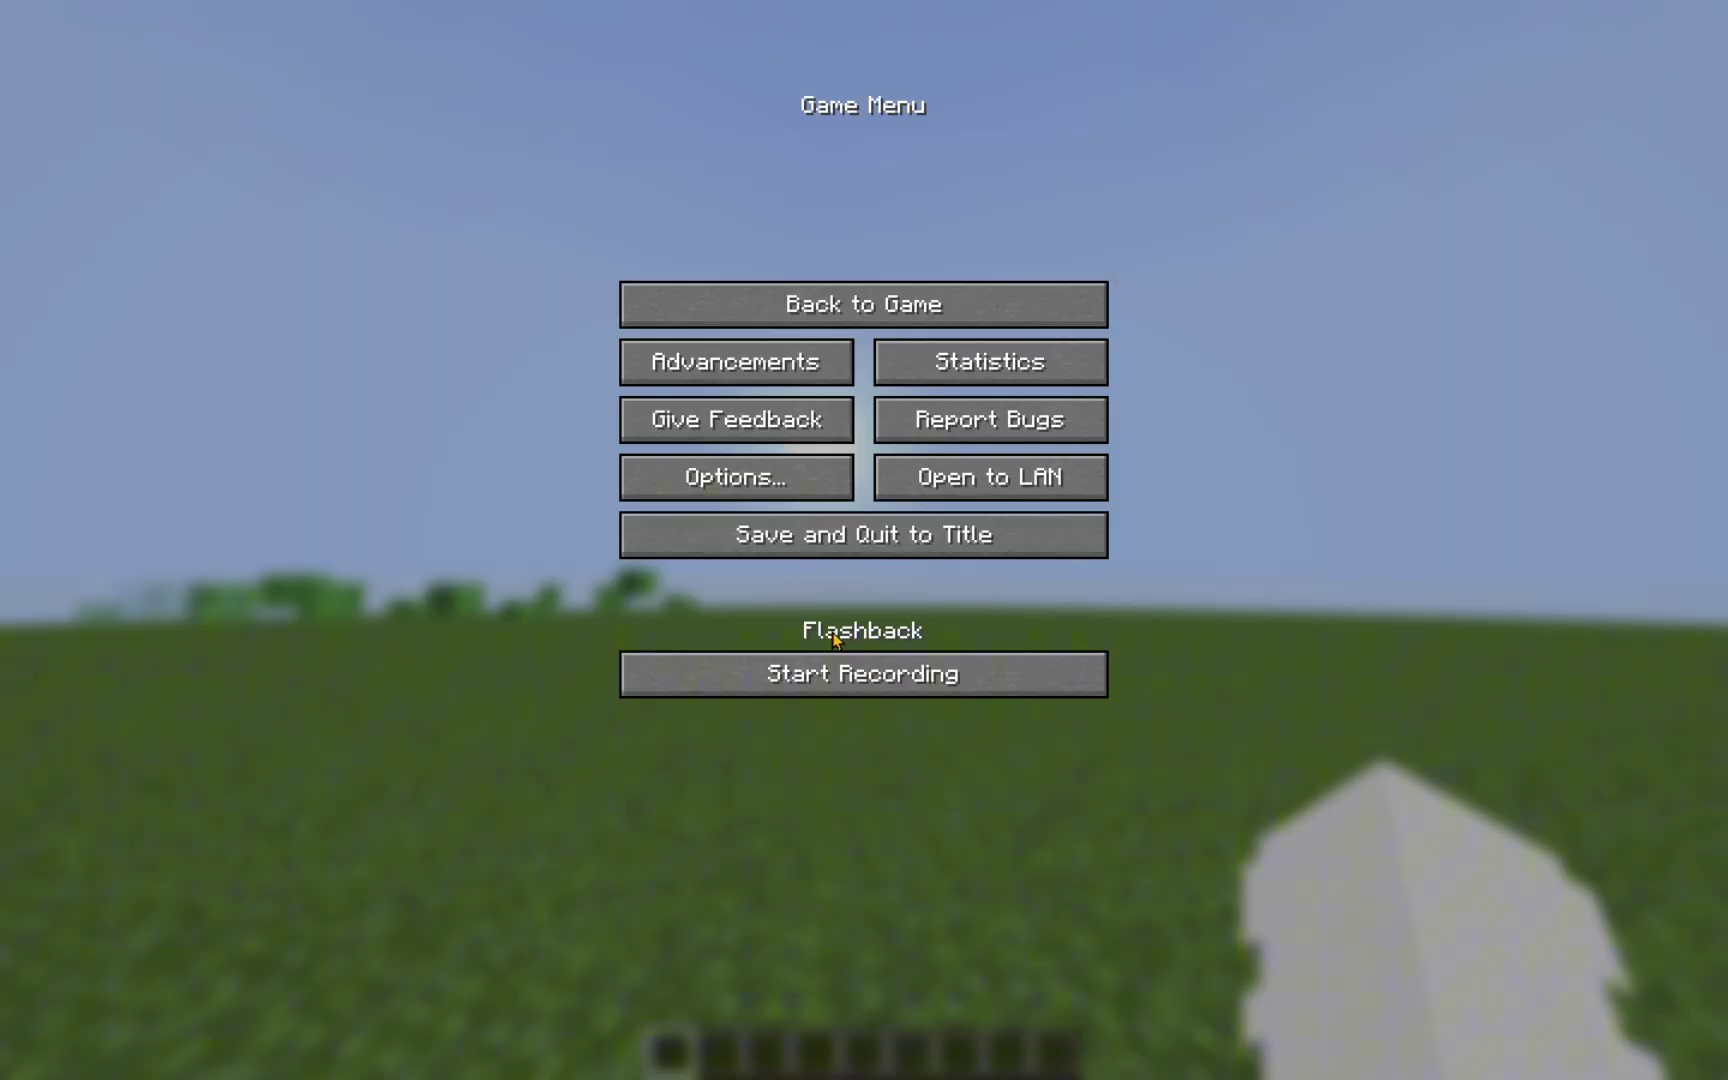
{"action": "left_click", "coordinate": [941, 683]}
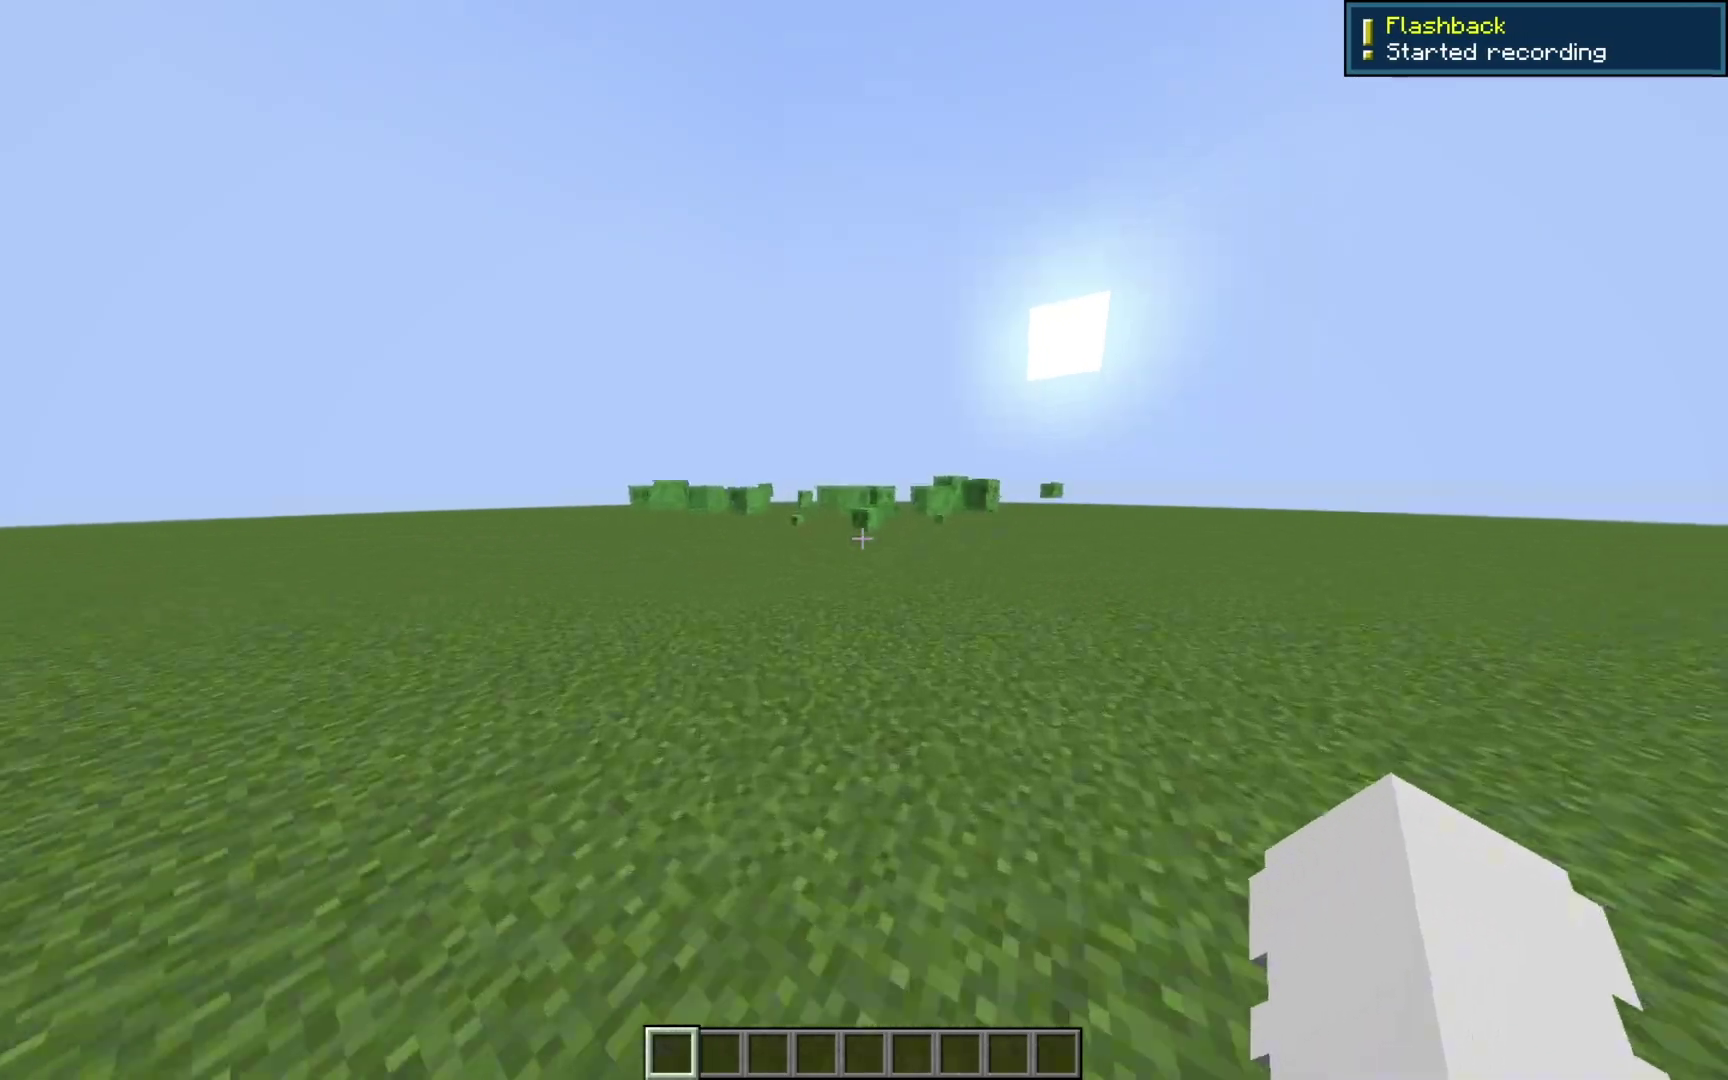
{"action": "key", "text": "w"}
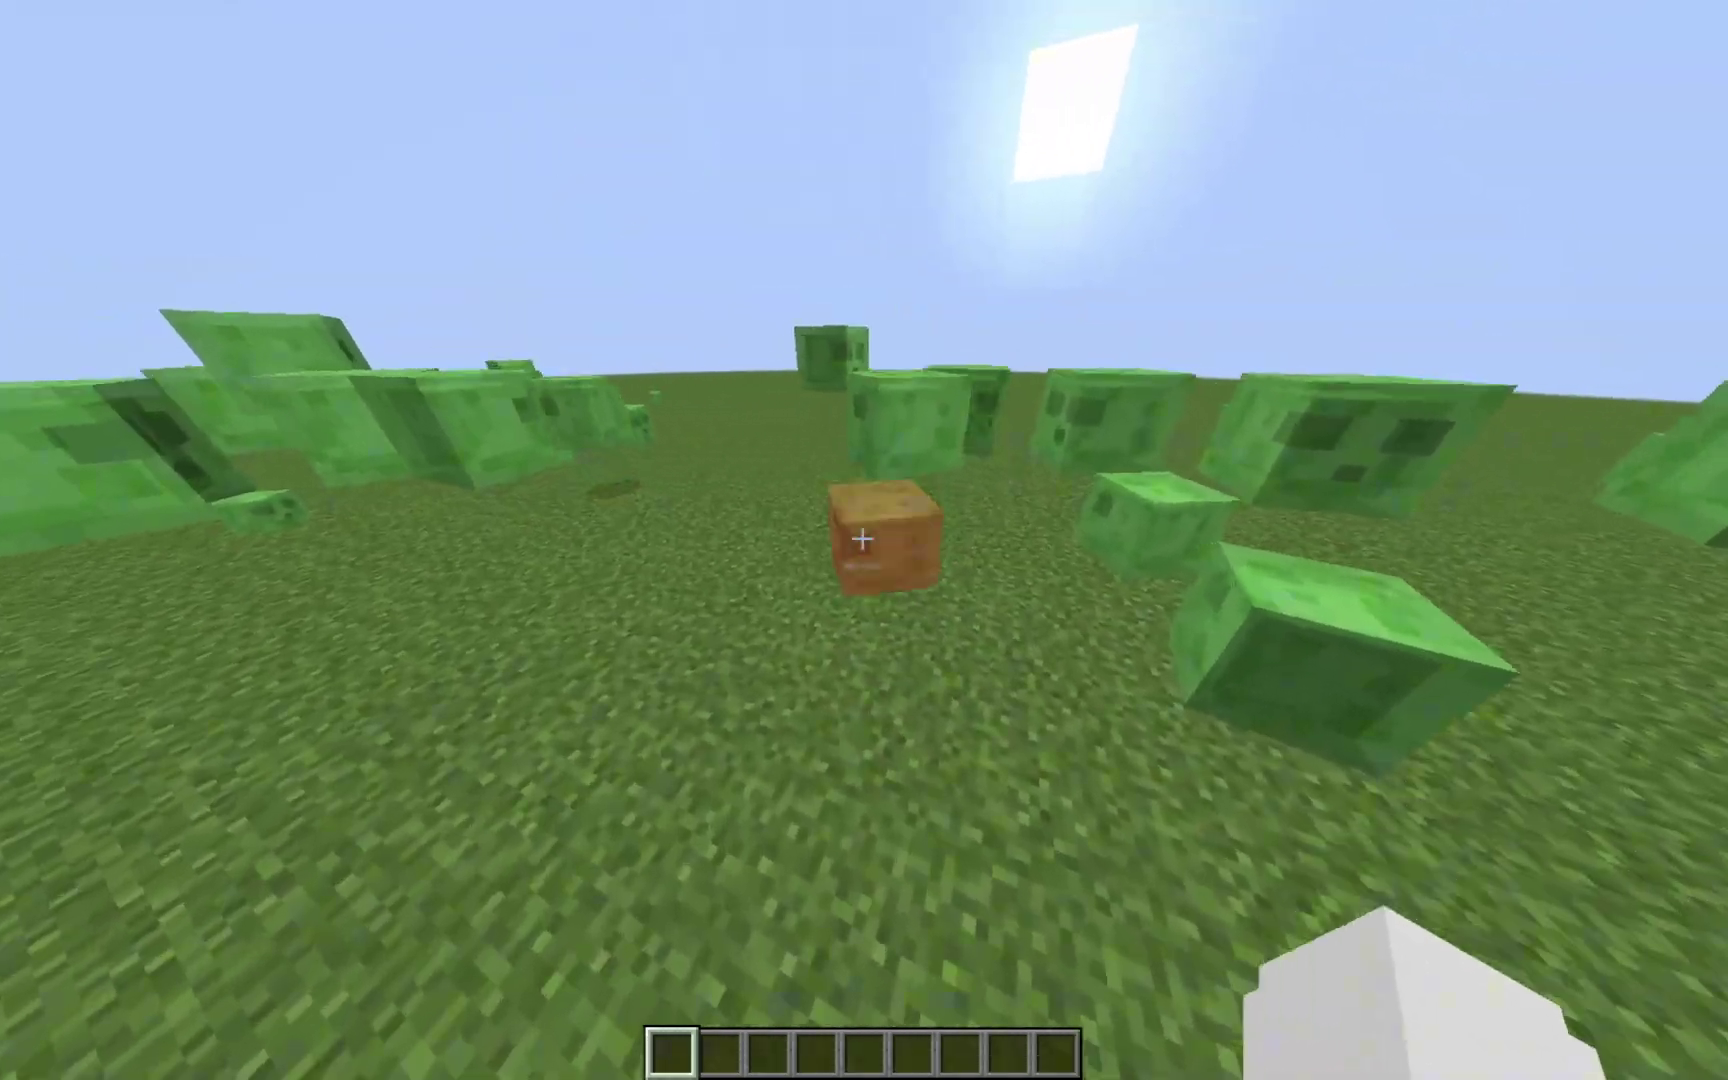
{"action": "left_click", "coordinate": [862, 539]}
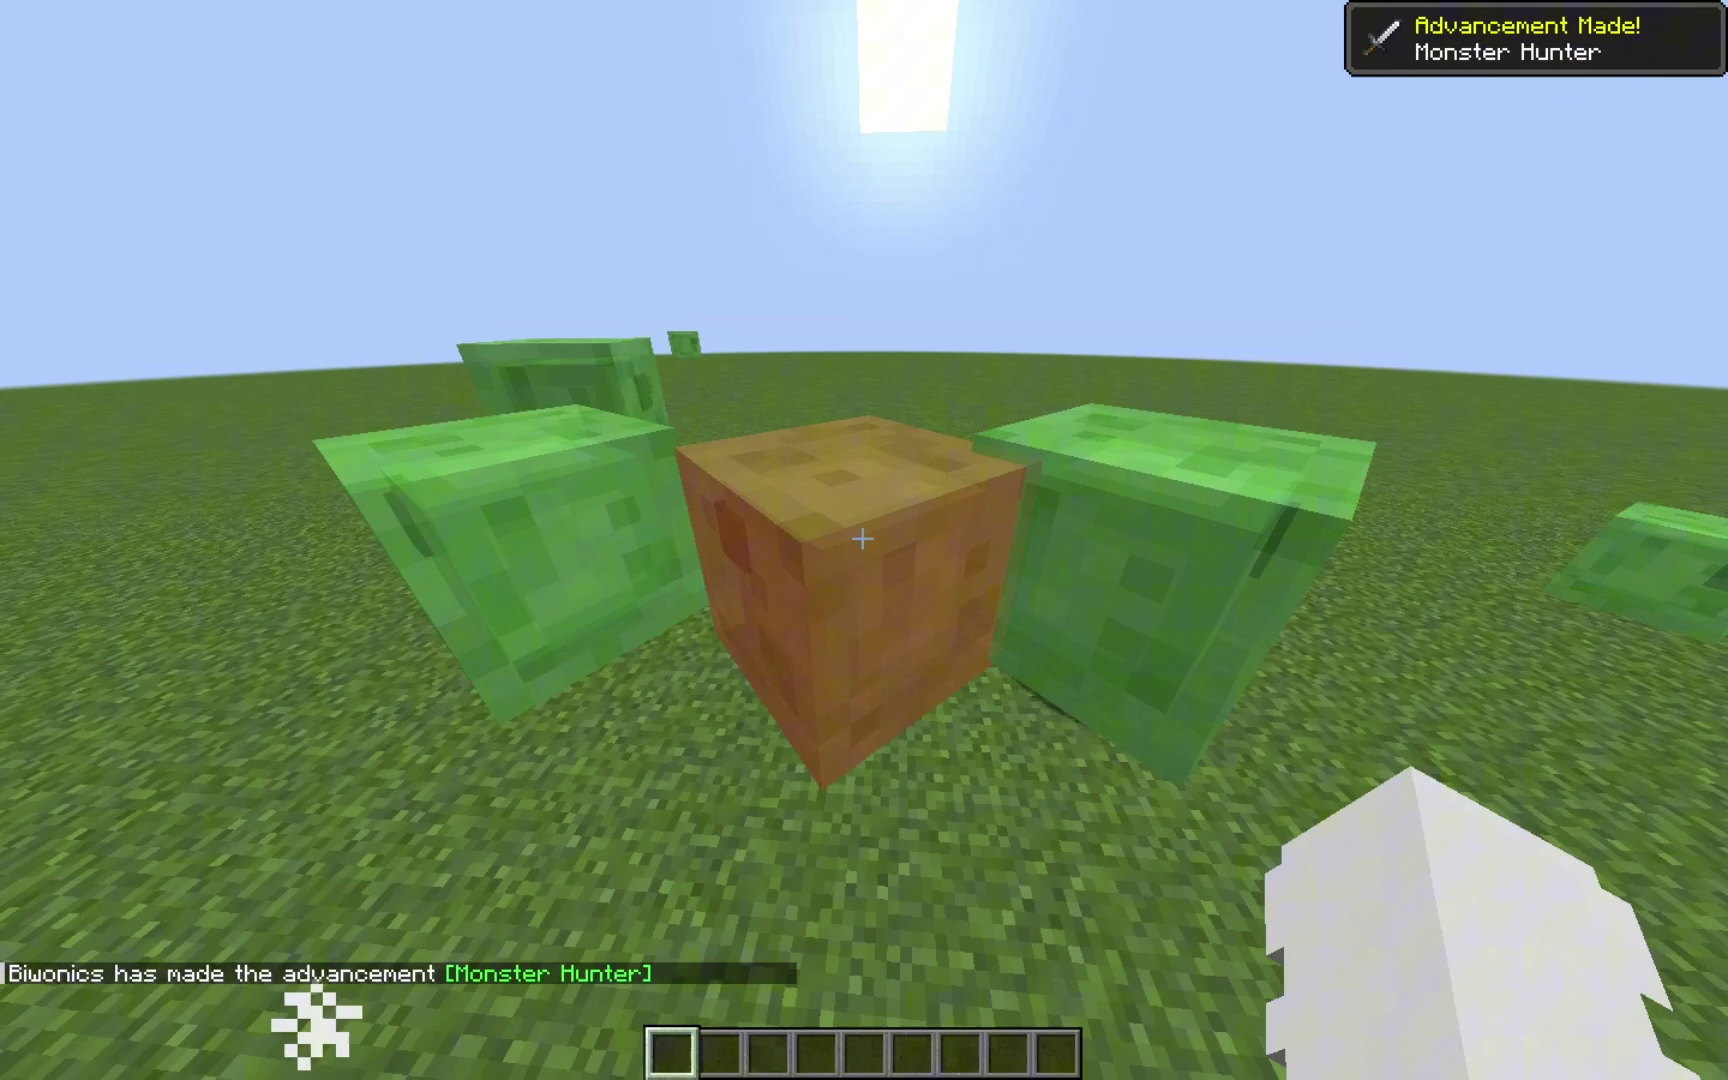
{"action": "left_click", "coordinate": [862, 539]}
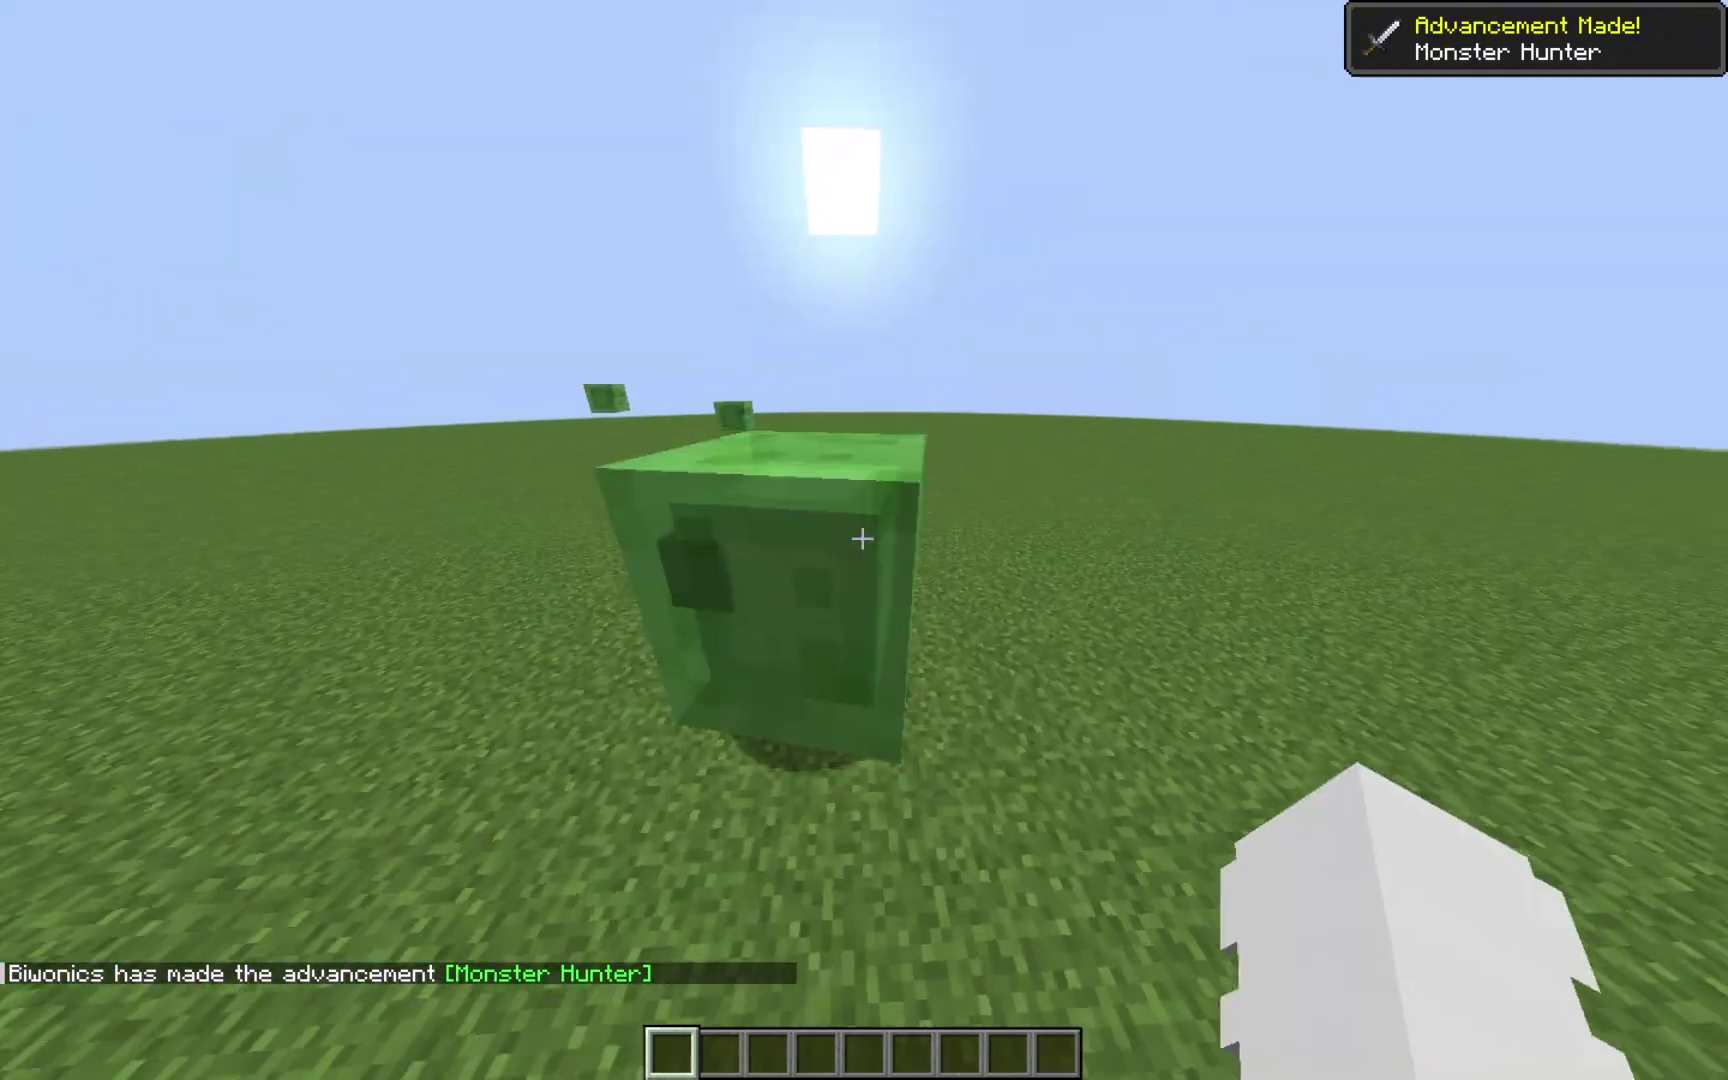
{"action": "left_click", "coordinate": [862, 539]}
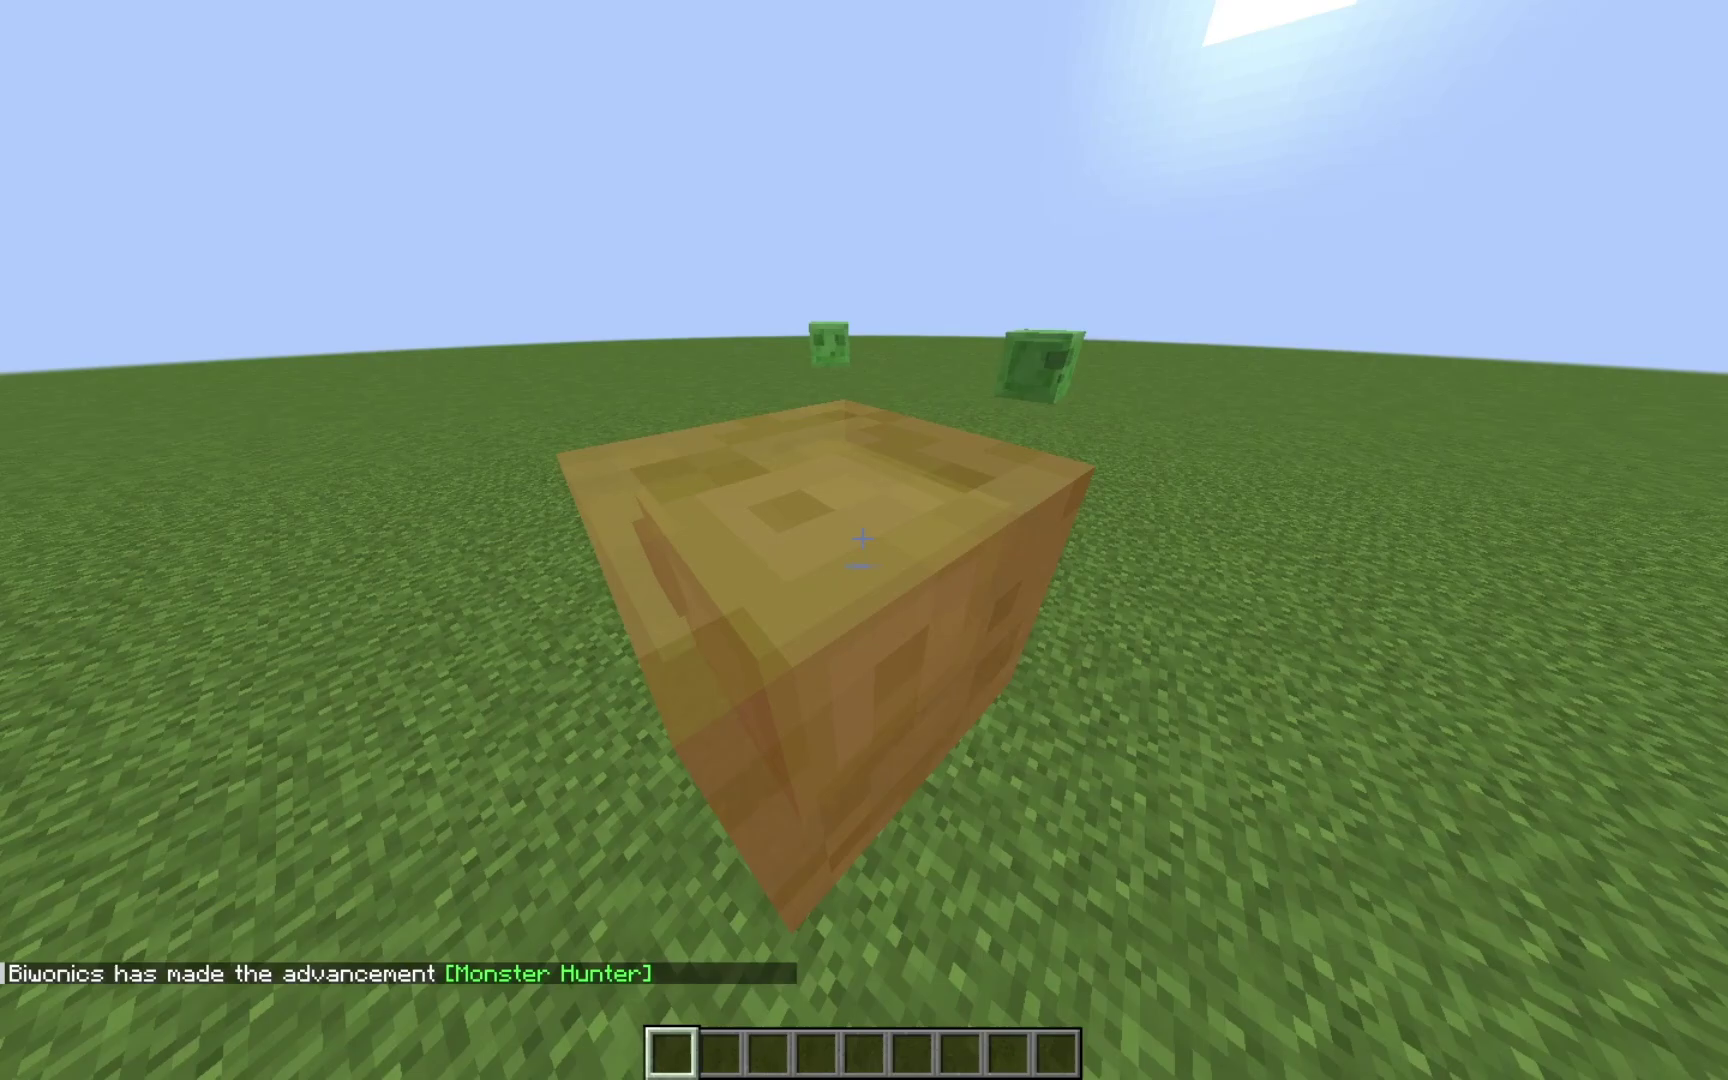
{"action": "left_click", "coordinate": [862, 539]}
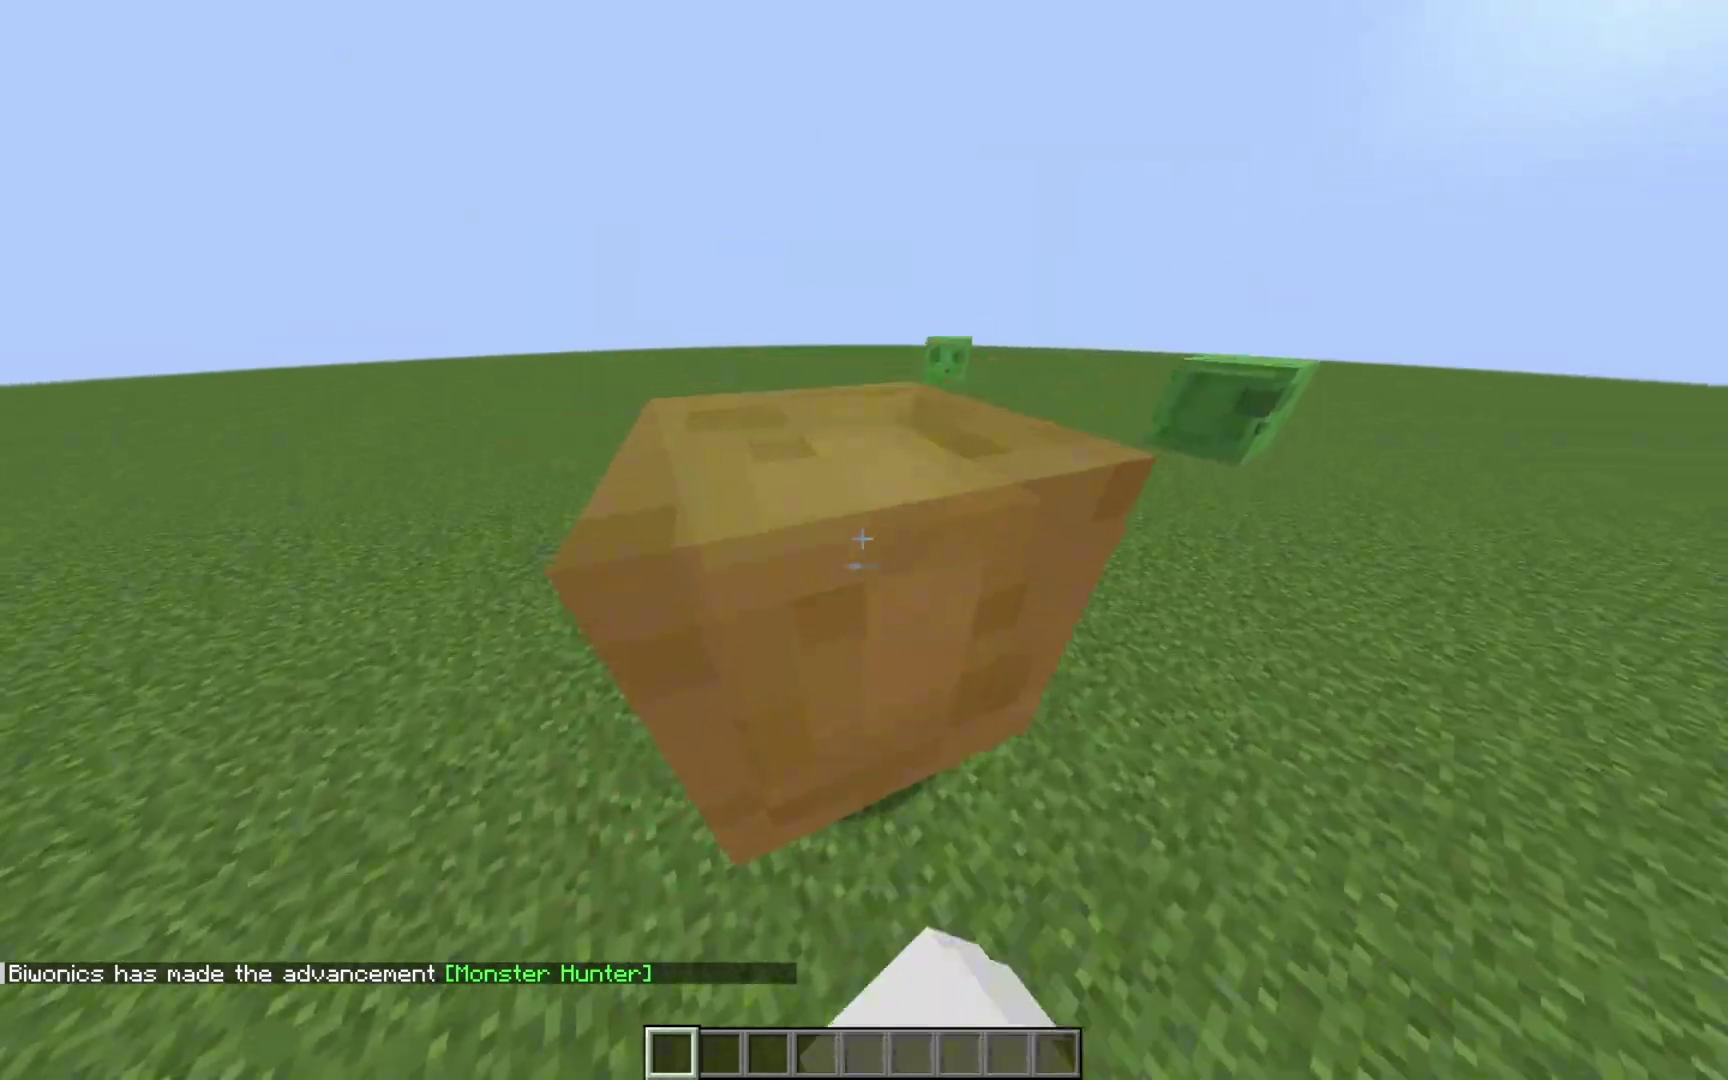
{"action": "left_click", "coordinate": [862, 539]}
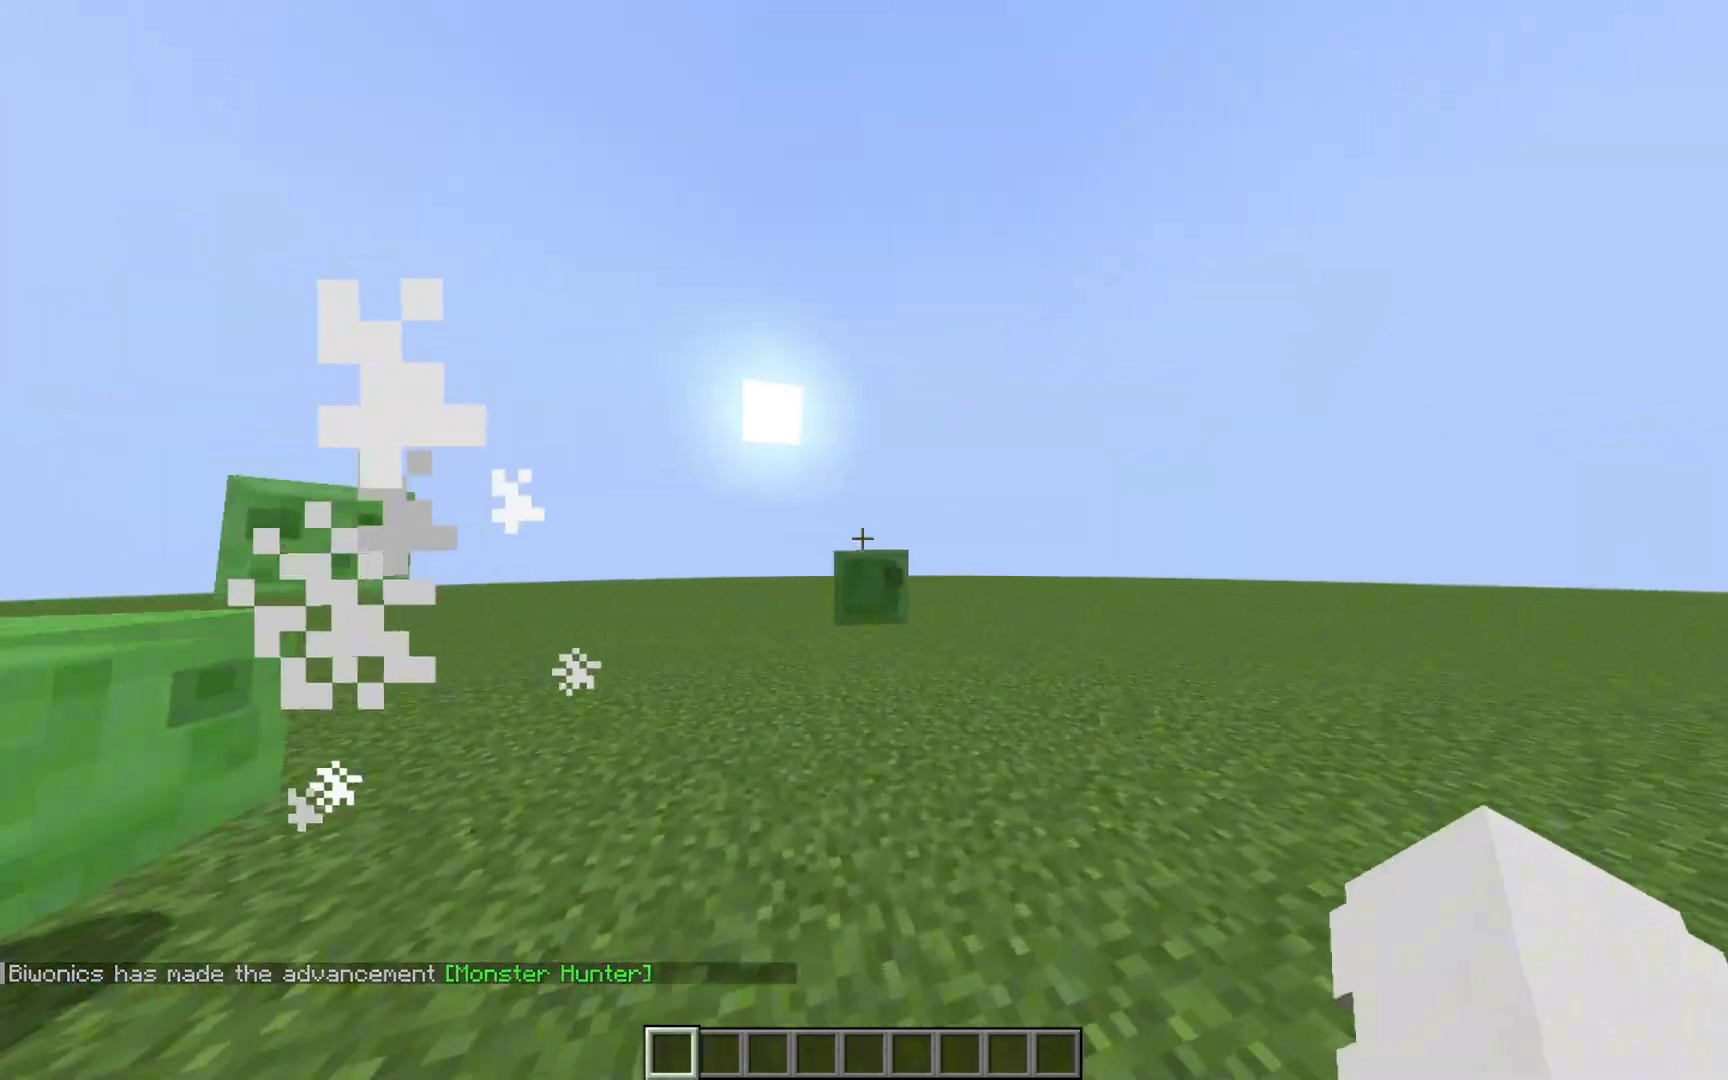
Pause the Flashback recording from the game menu, and finish it
{"action": "key", "text": "Escape"}
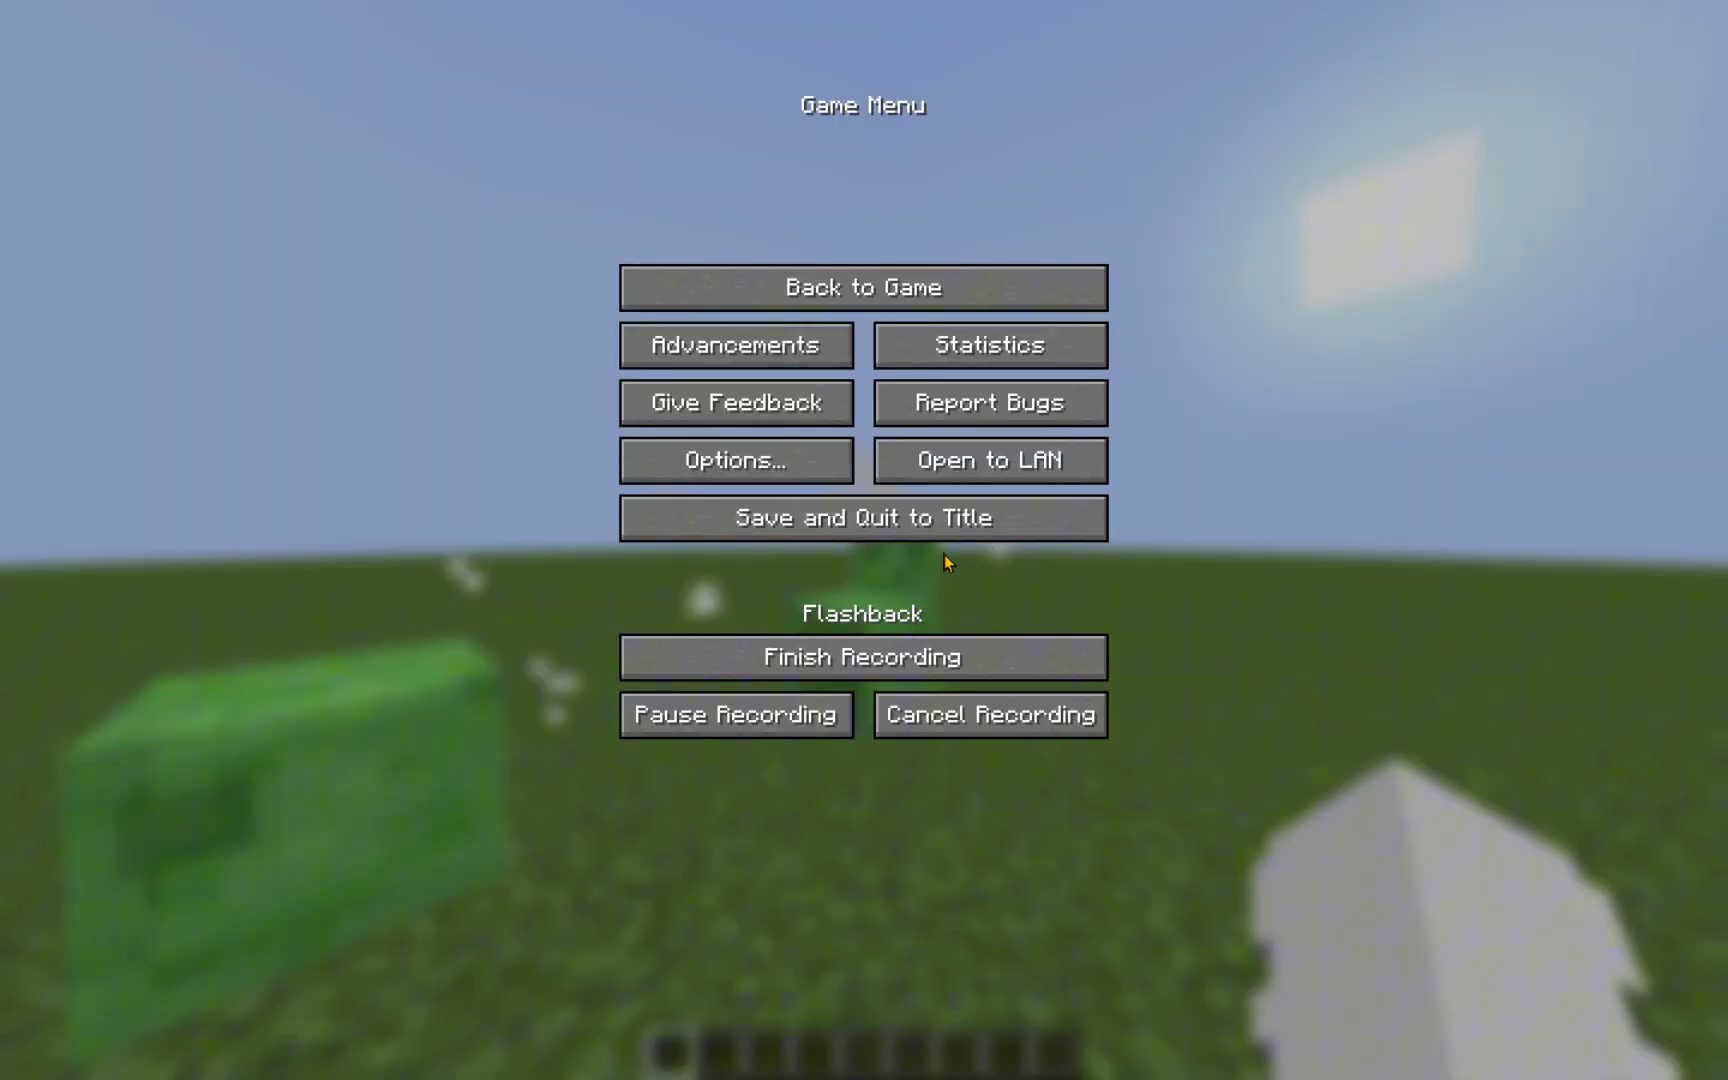
{"action": "left_click", "coordinate": [783, 720]}
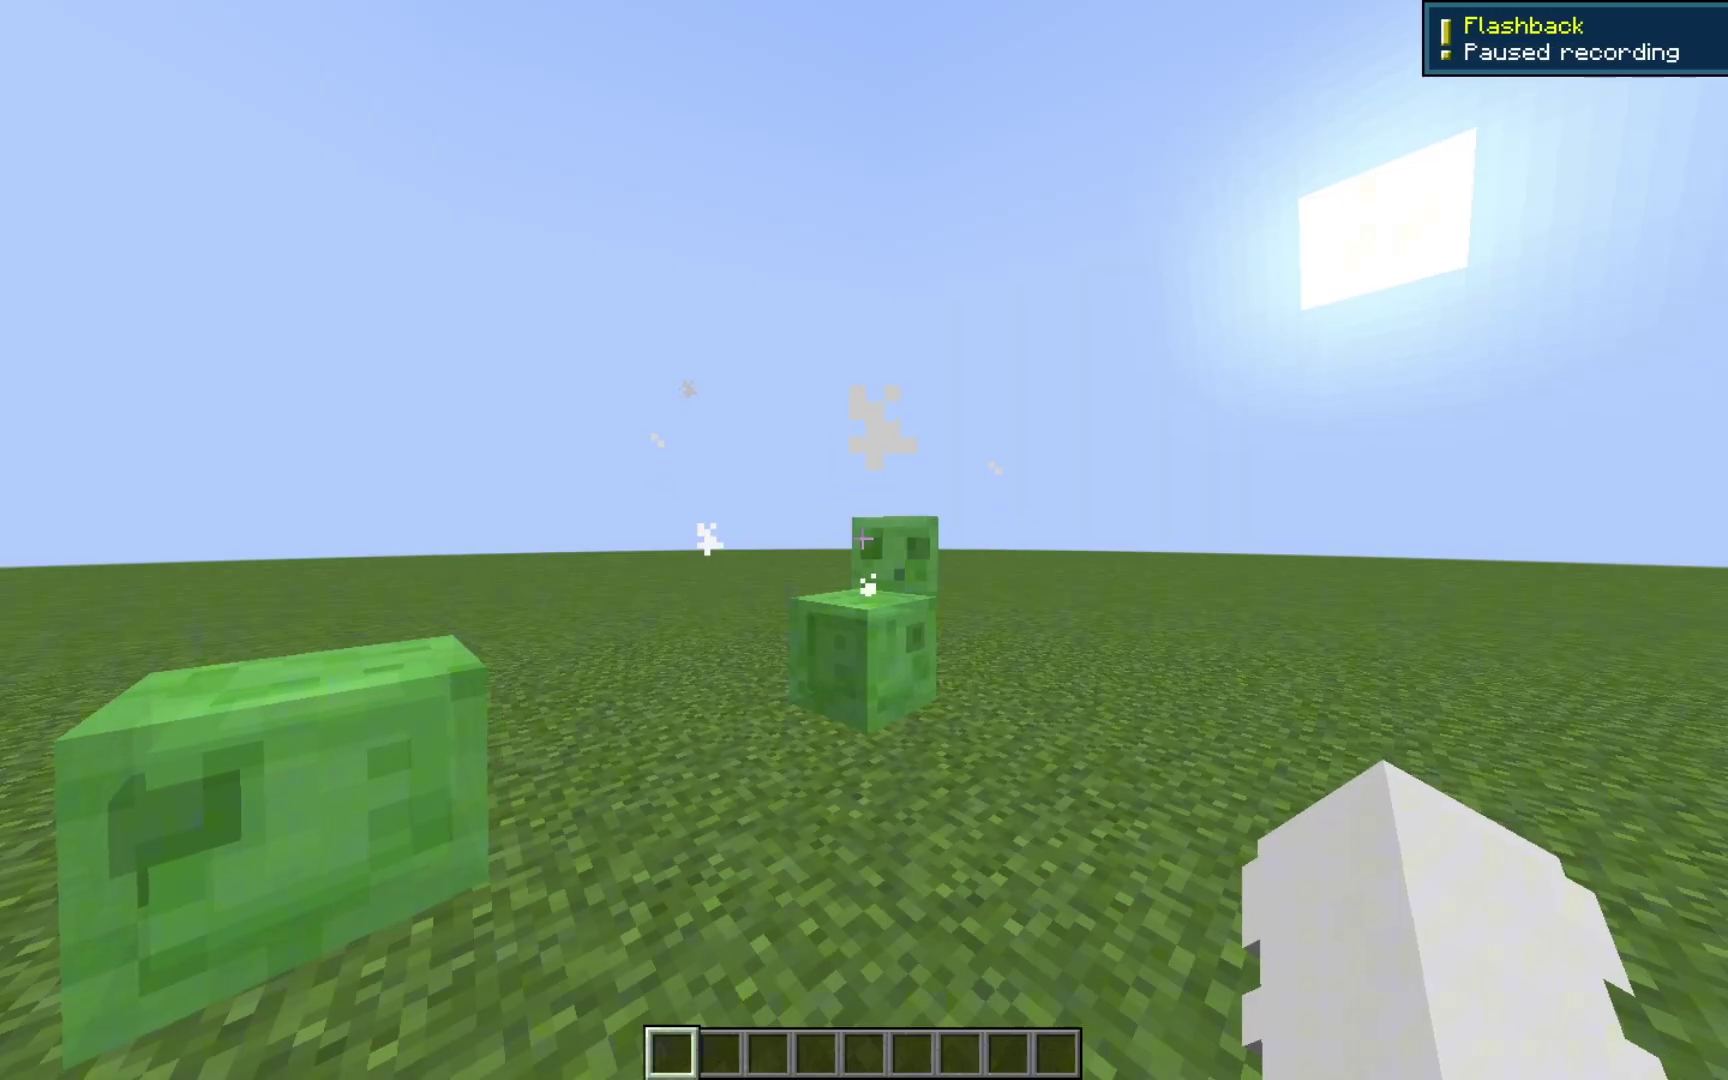
{"action": "key", "text": "Escape"}
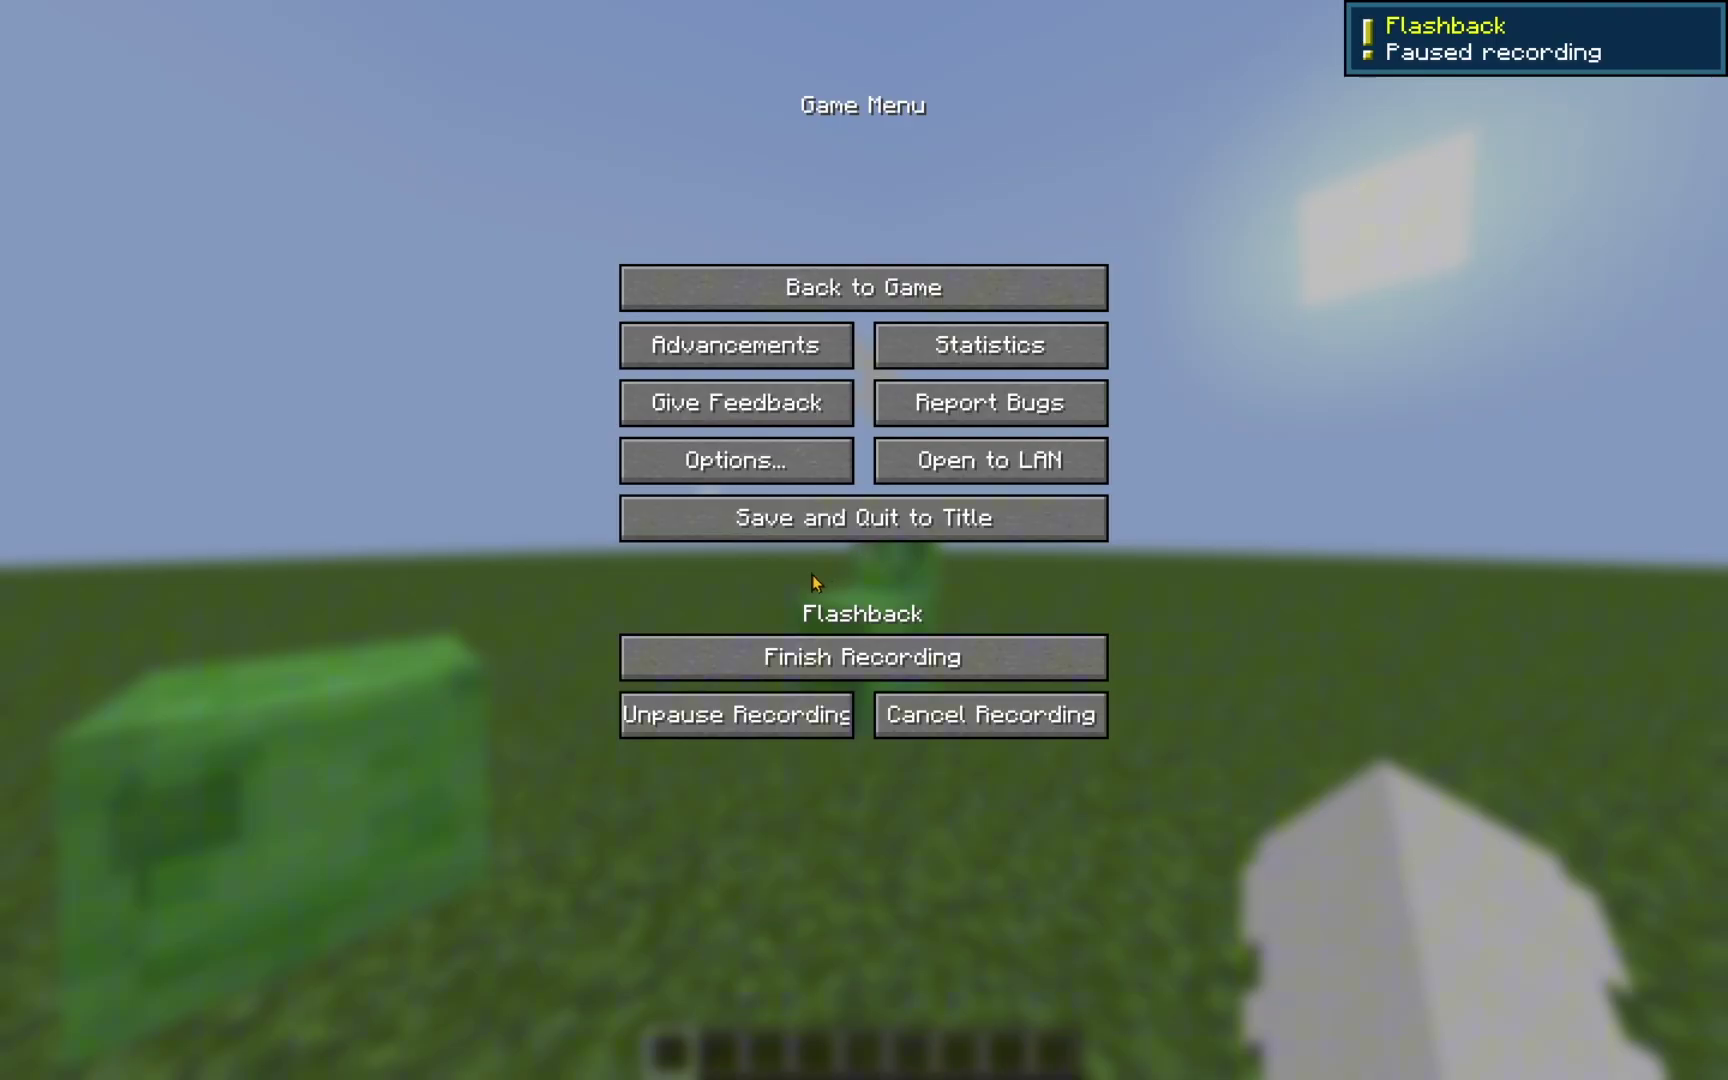
{"action": "left_click", "coordinate": [832, 666]}
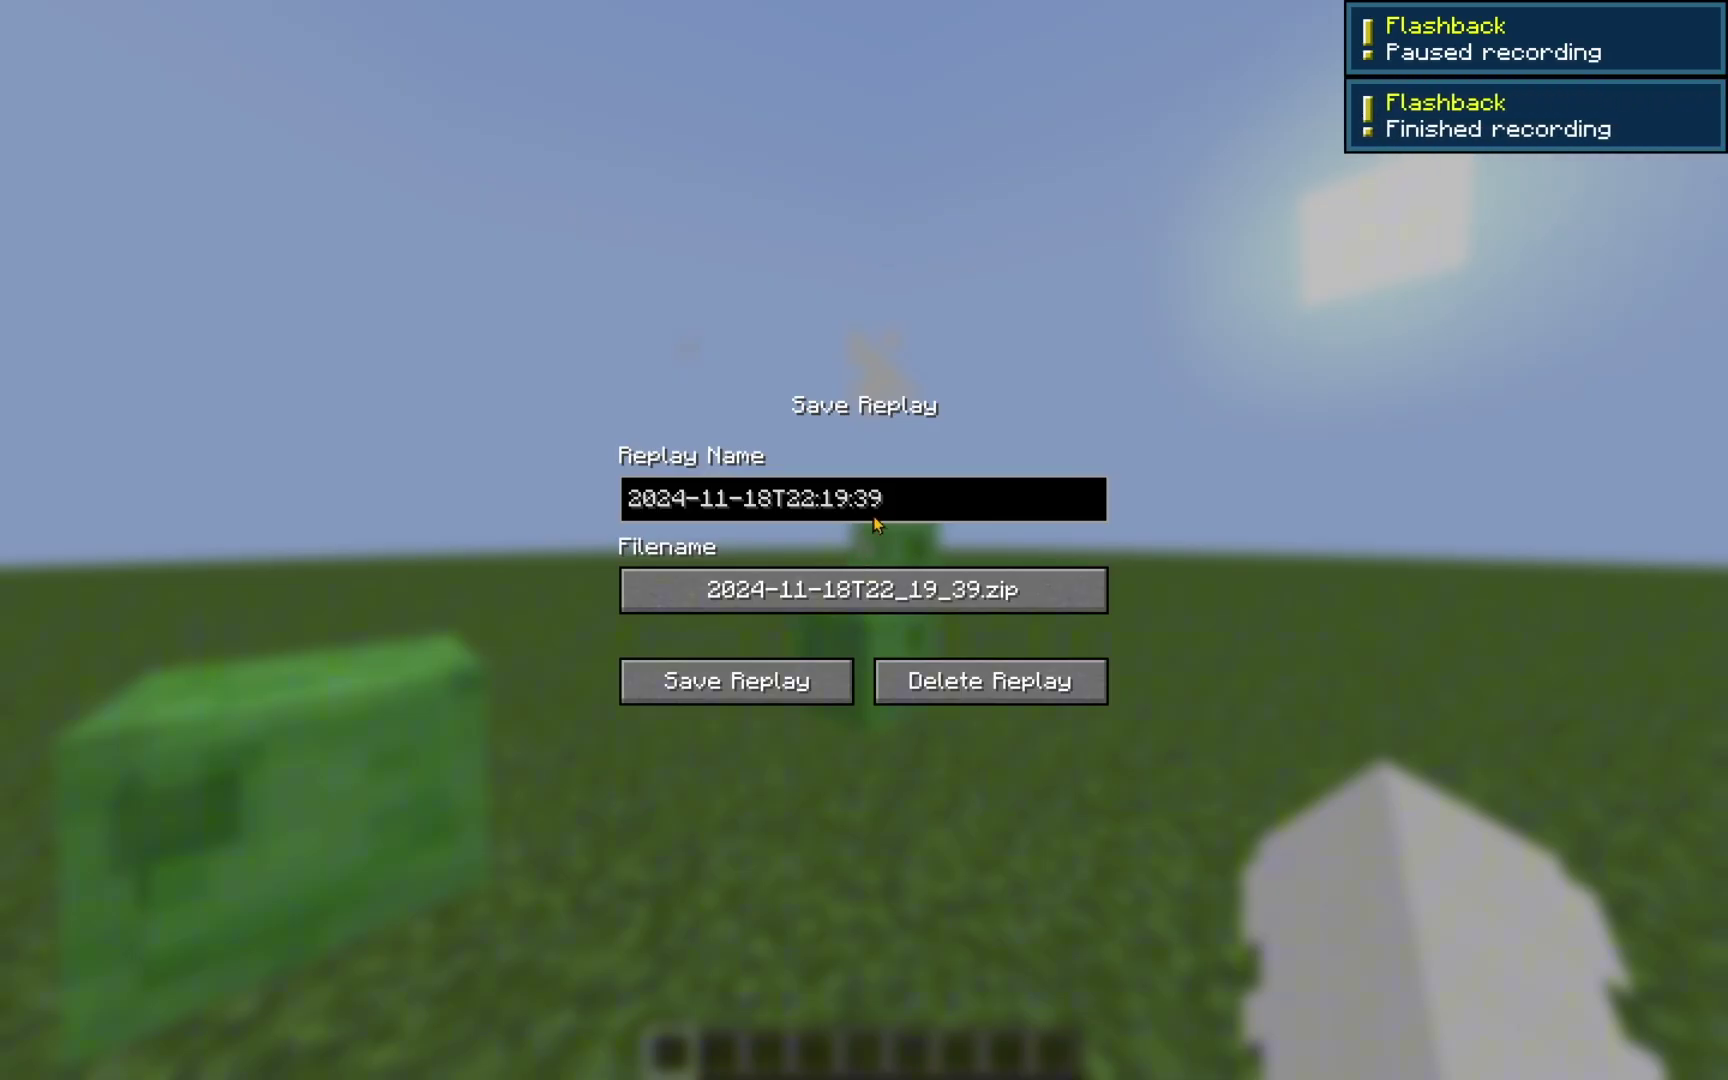
Replace the default replay name with Slime Replay and save the replay
{"action": "left_click", "coordinate": [905, 517]}
{"action": "key", "text": "BackSpace"}
{"action": "key", "text": "BackSpace"}
{"action": "key", "text": "BackSpace"}
{"action": "key", "text": "BackSpace"}
{"action": "key", "text": "BackSpace"}
{"action": "key", "text": "BackSpace"}
{"action": "key", "text": "BackSpace"}
{"action": "key", "text": "BackSpace"}
{"action": "key", "text": "BackSpace"}
{"action": "key", "text": "BackSpace"}
{"action": "key", "text": "BackSpace"}
{"action": "key", "text": "BackSpace"}
{"action": "key", "text": "BackSpace"}
{"action": "key", "text": "BackSpace"}
{"action": "key", "text": "BackSpace"}
{"action": "key", "text": "BackSpace"}
{"action": "key", "text": "BackSpace"}
{"action": "key", "text": "BackSpace"}
{"action": "key", "text": "BackSpace"}
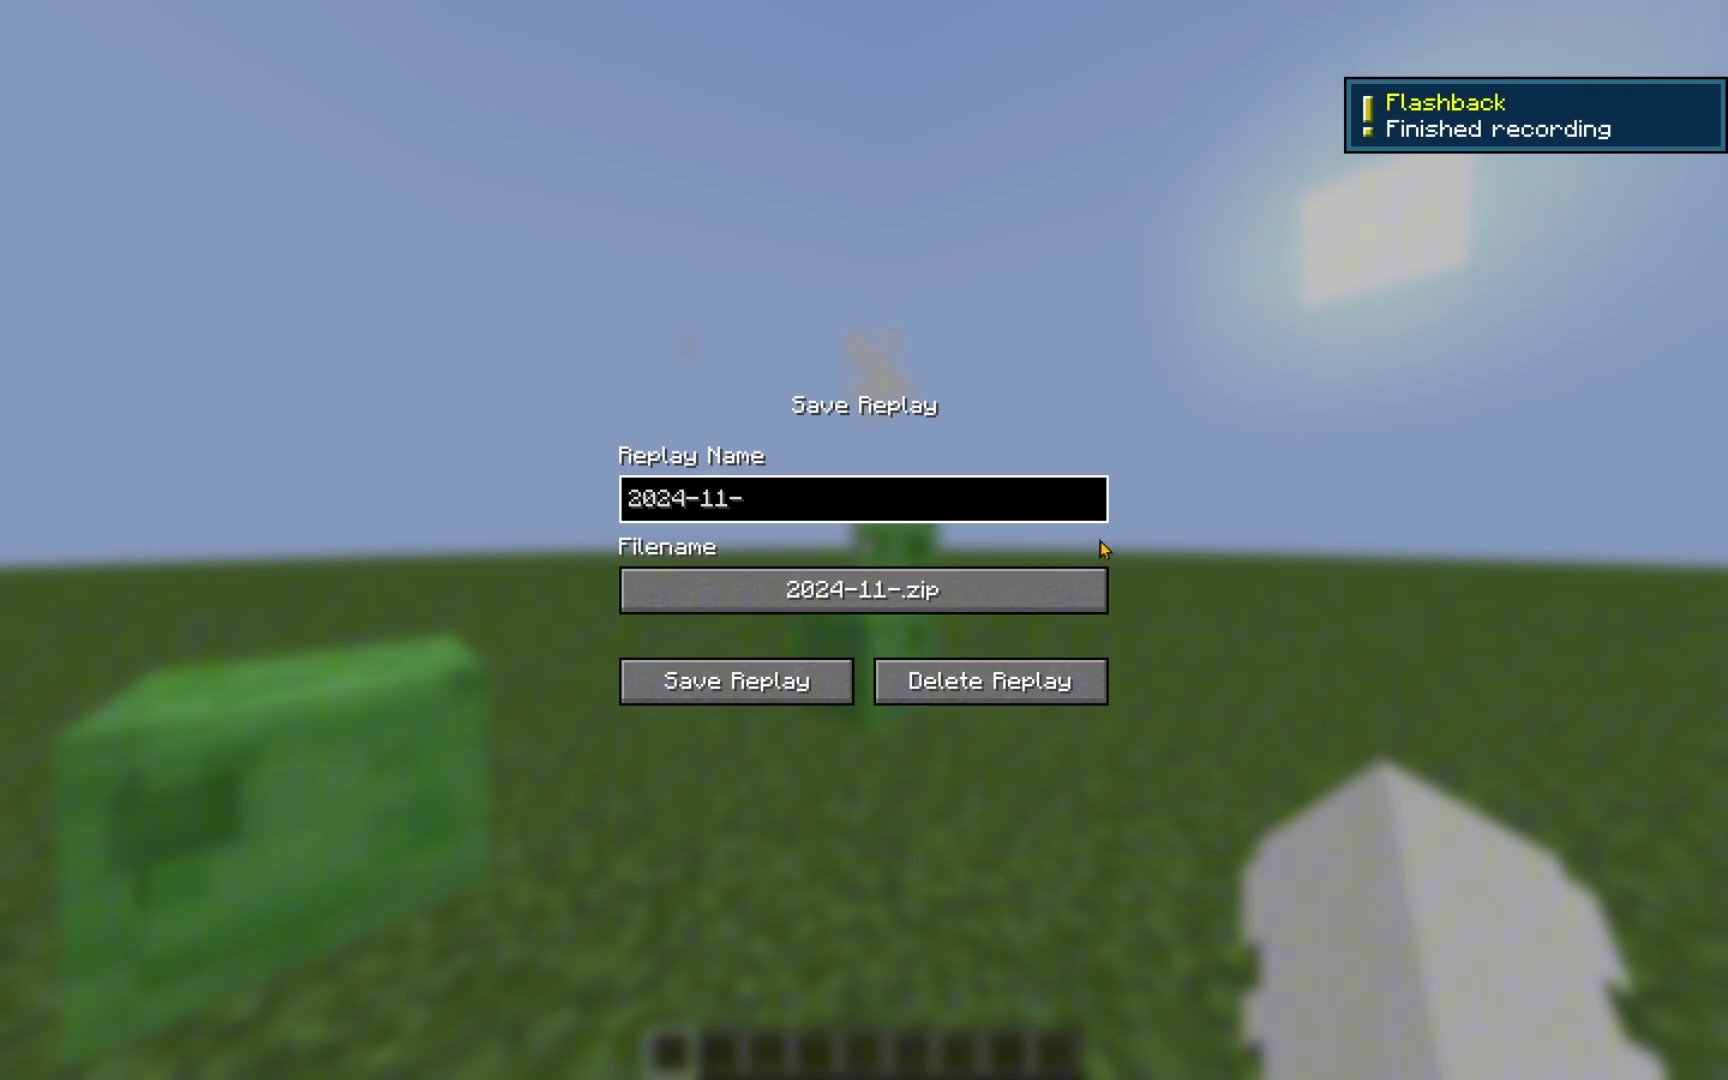
{"action": "type", "text": "m"}
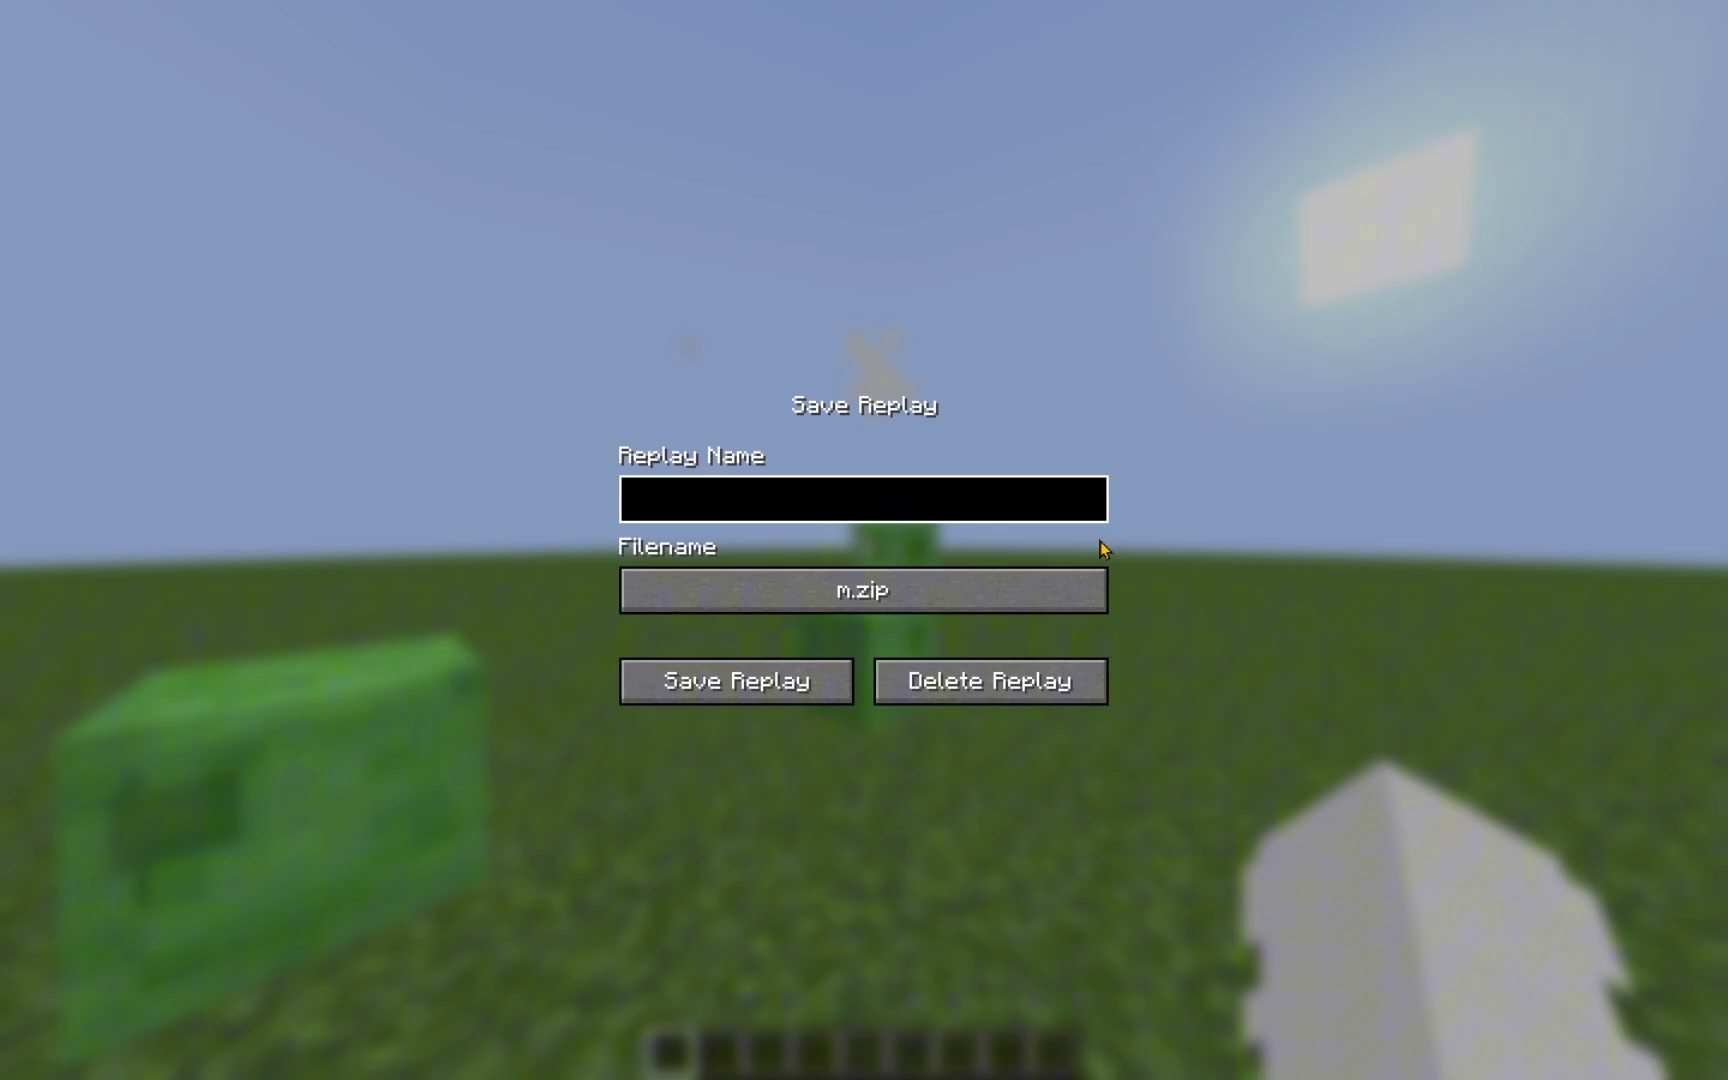
{"action": "type", "text": "Slime "}
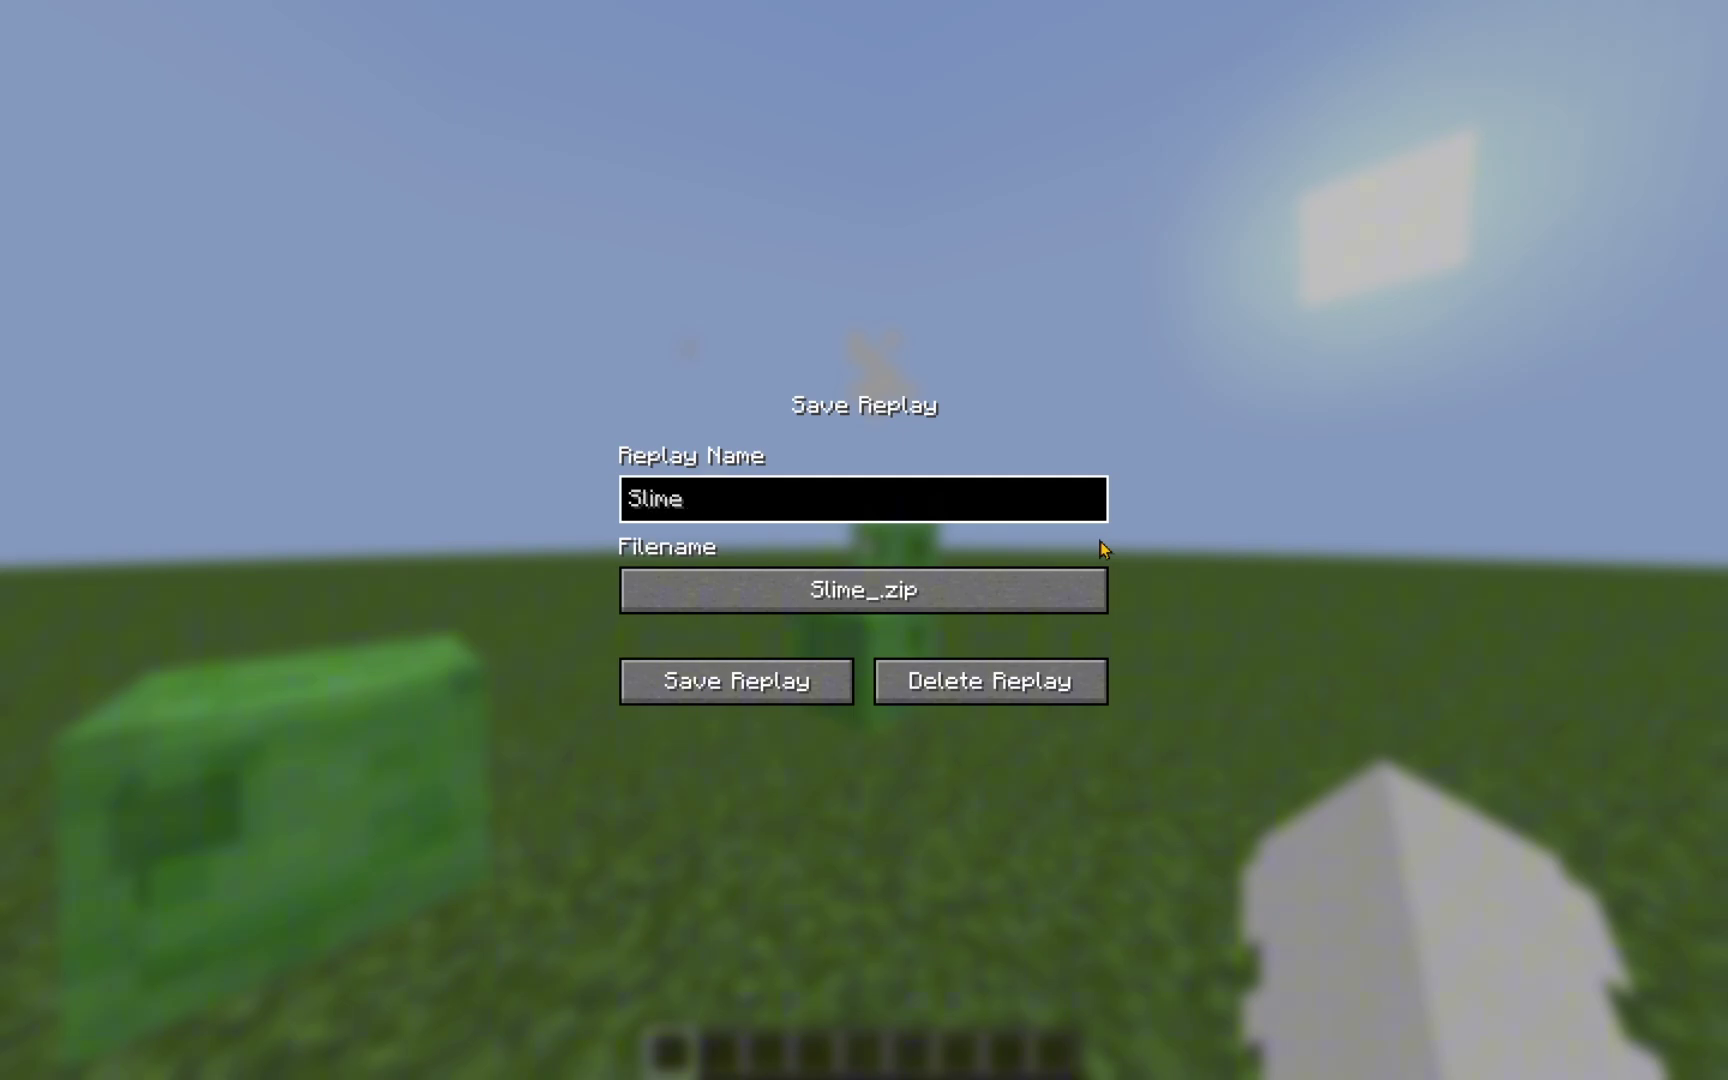
{"action": "type", "text": "Replay"}
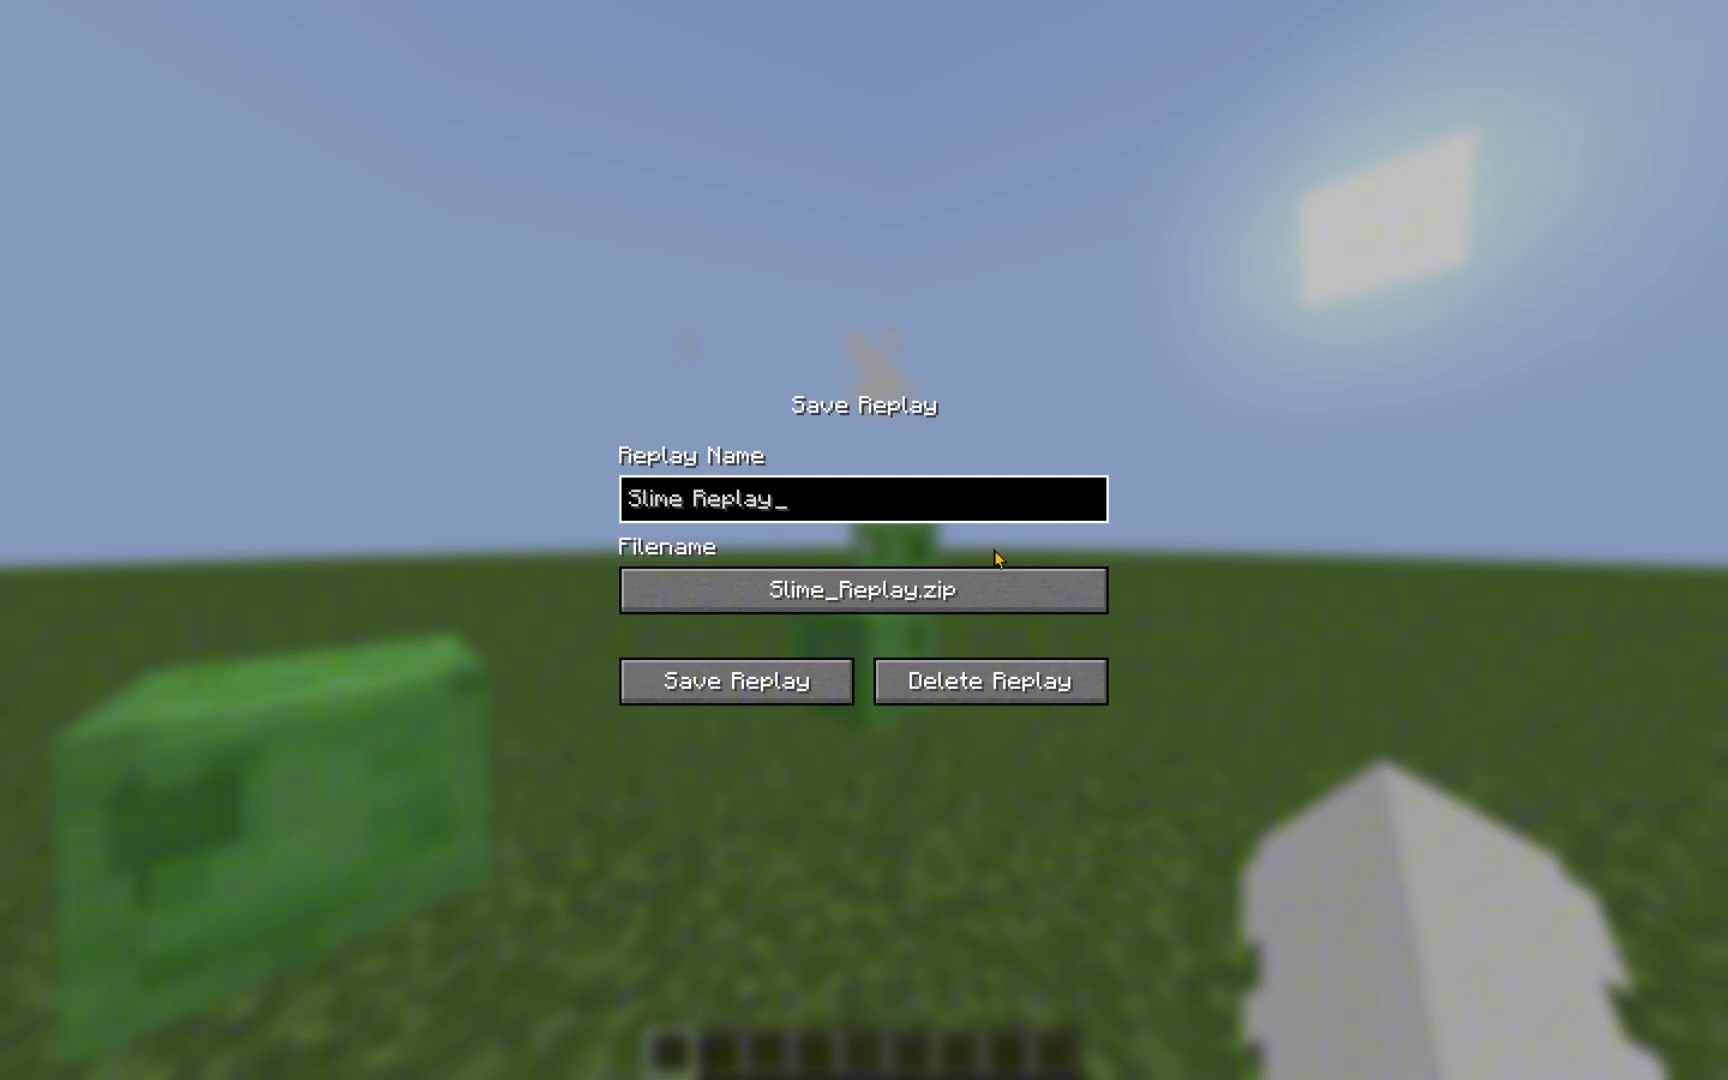
{"action": "left_click", "coordinate": [766, 682]}
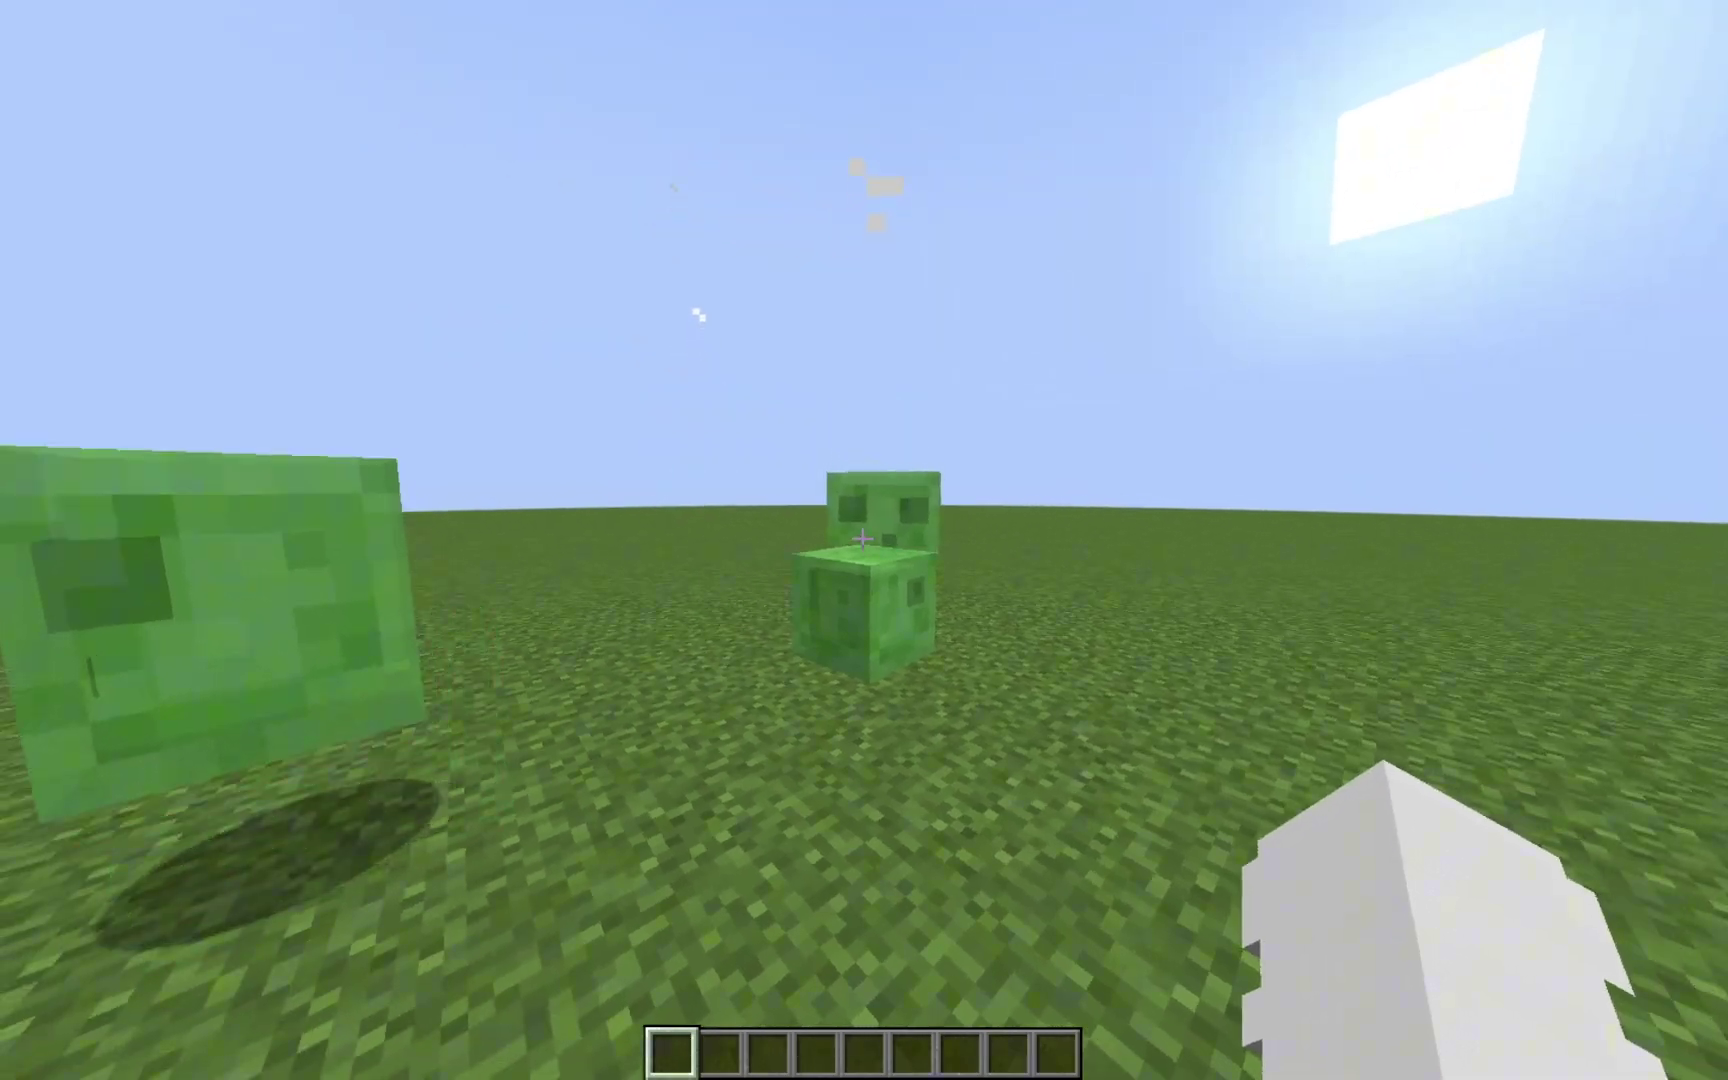
Save and quit the world to the title screen, and open Flashback's Select Replay list
{"action": "key", "text": "Escape"}
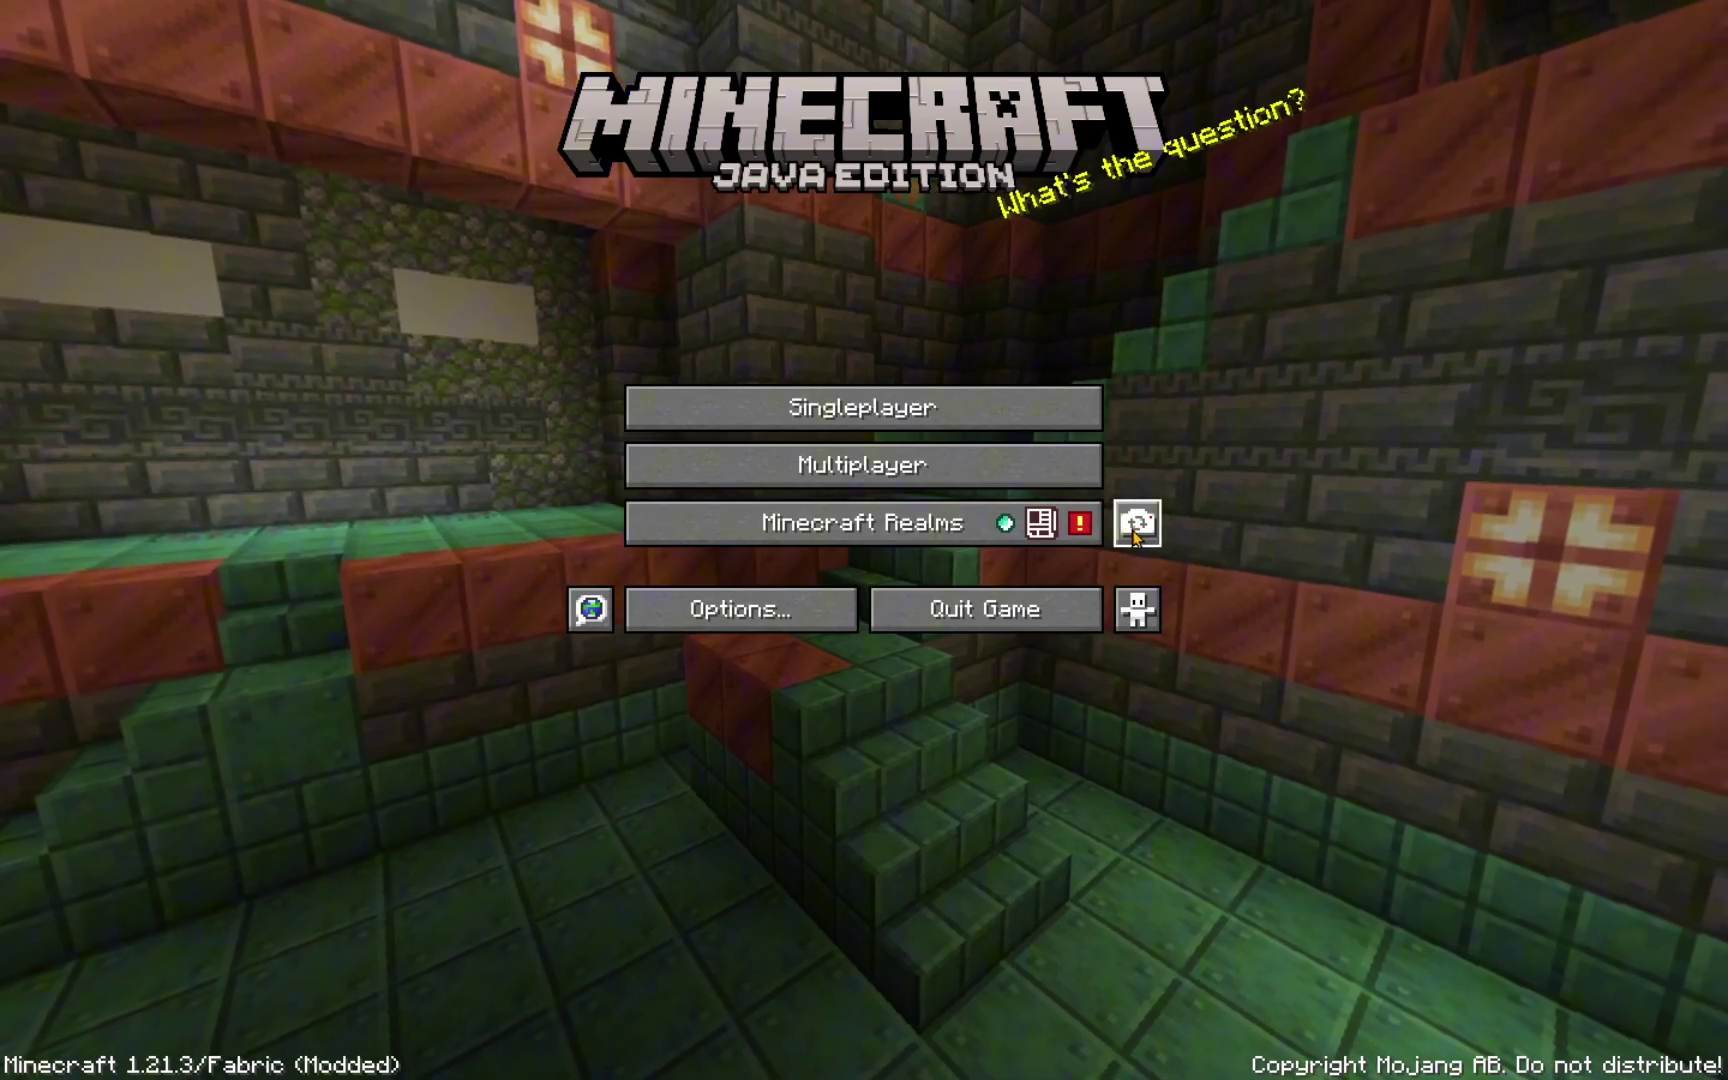
{"action": "left_click", "coordinate": [1130, 535]}
{"action": "mouse_move", "coordinate": [715, 276]}
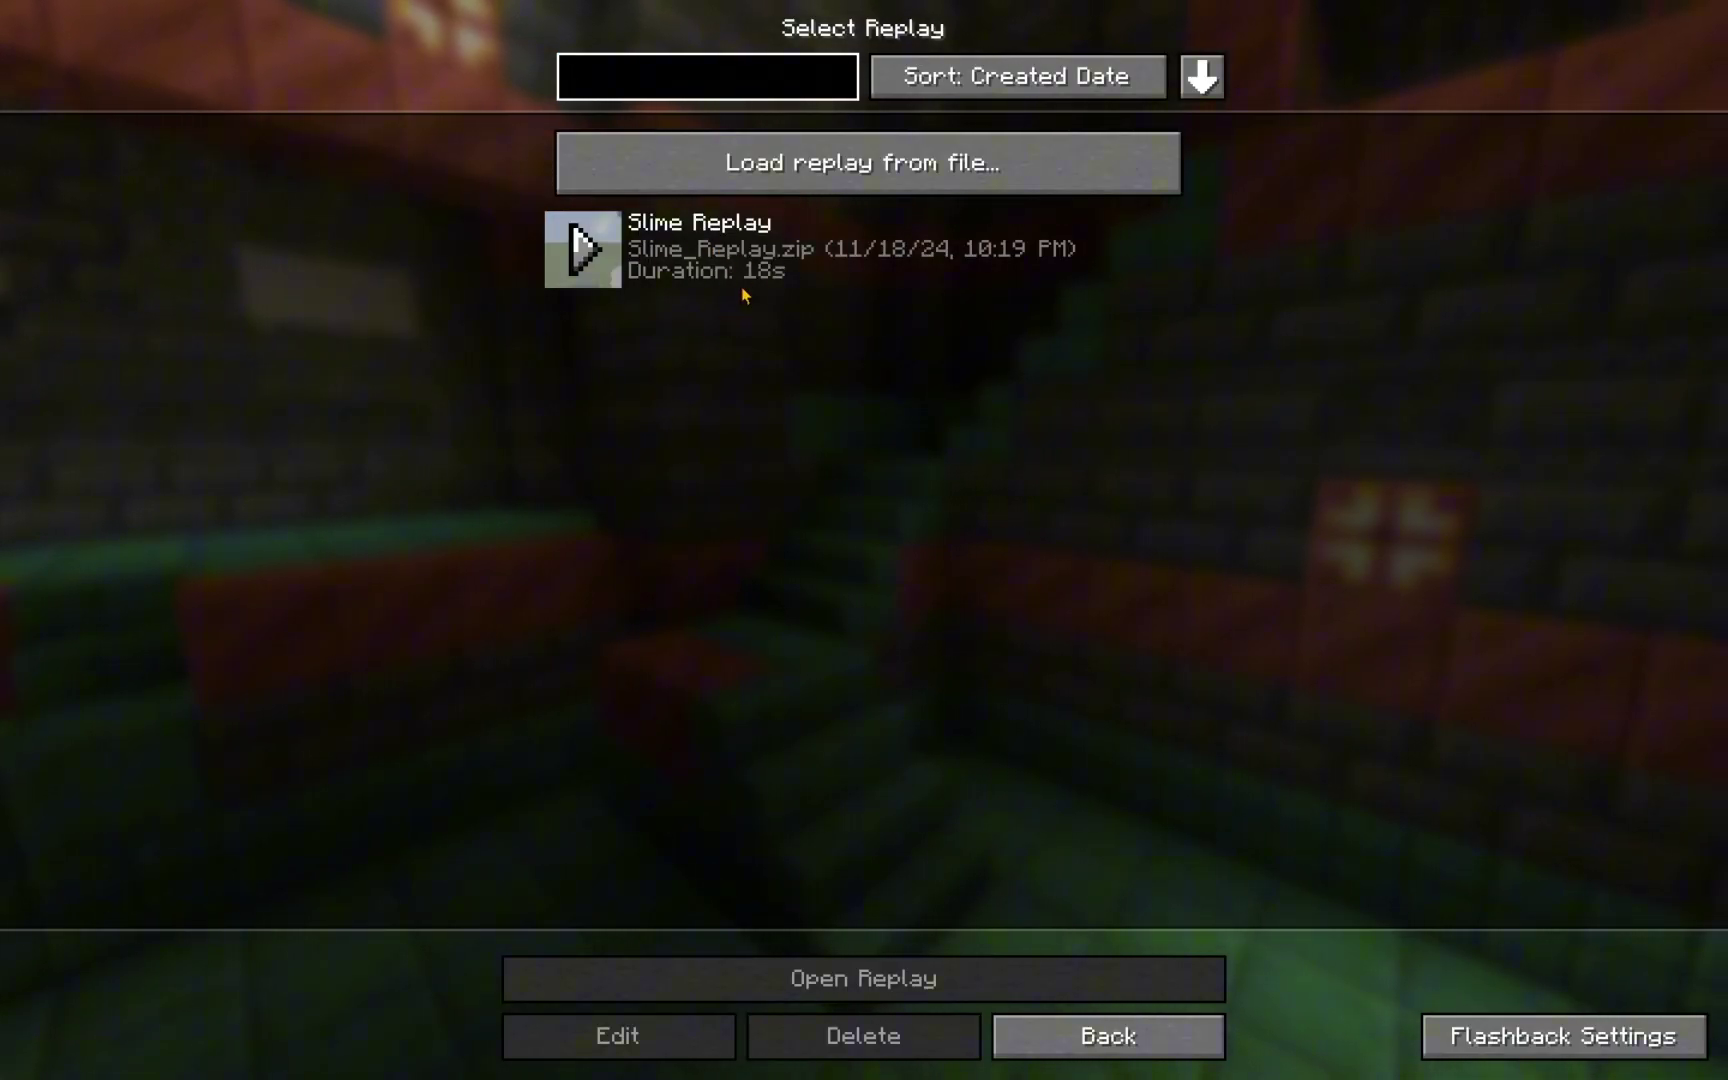
View the name and combine options on Slime Replay's edit screen, and return to the replay list without saving changes
{"action": "left_click", "coordinate": [560, 262]}
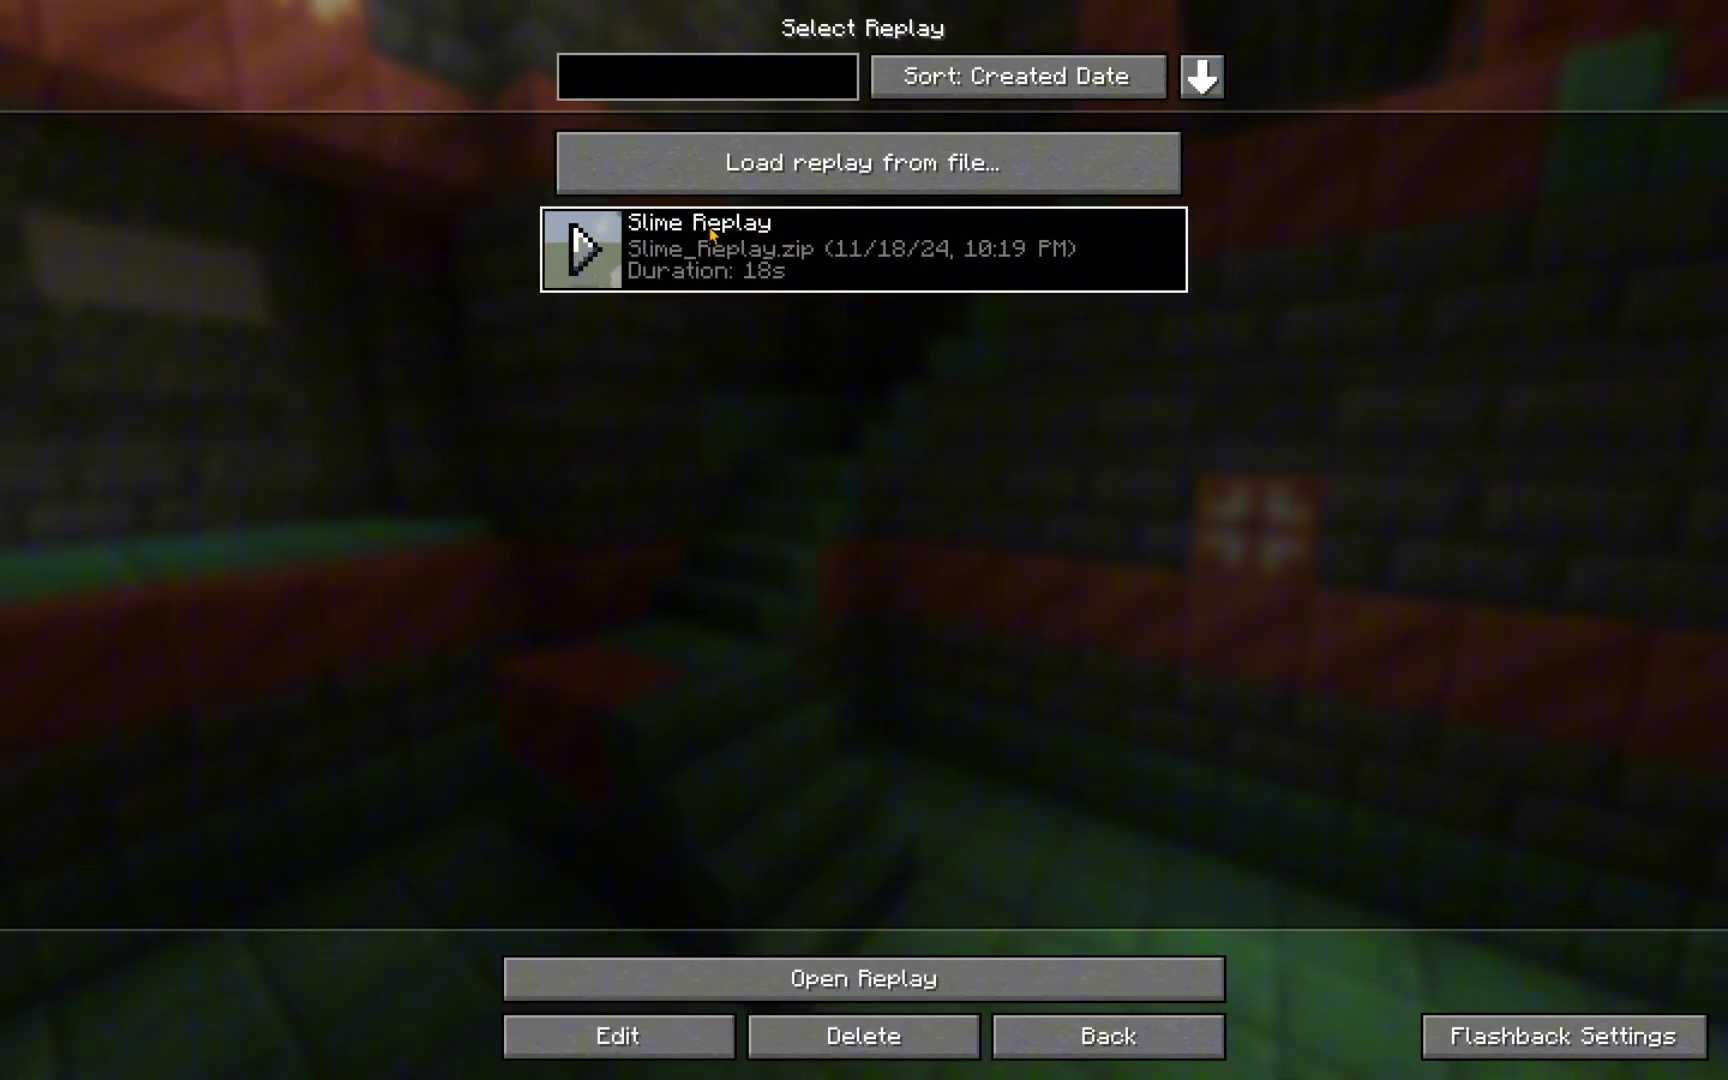
{"action": "left_click", "coordinate": [628, 1055]}
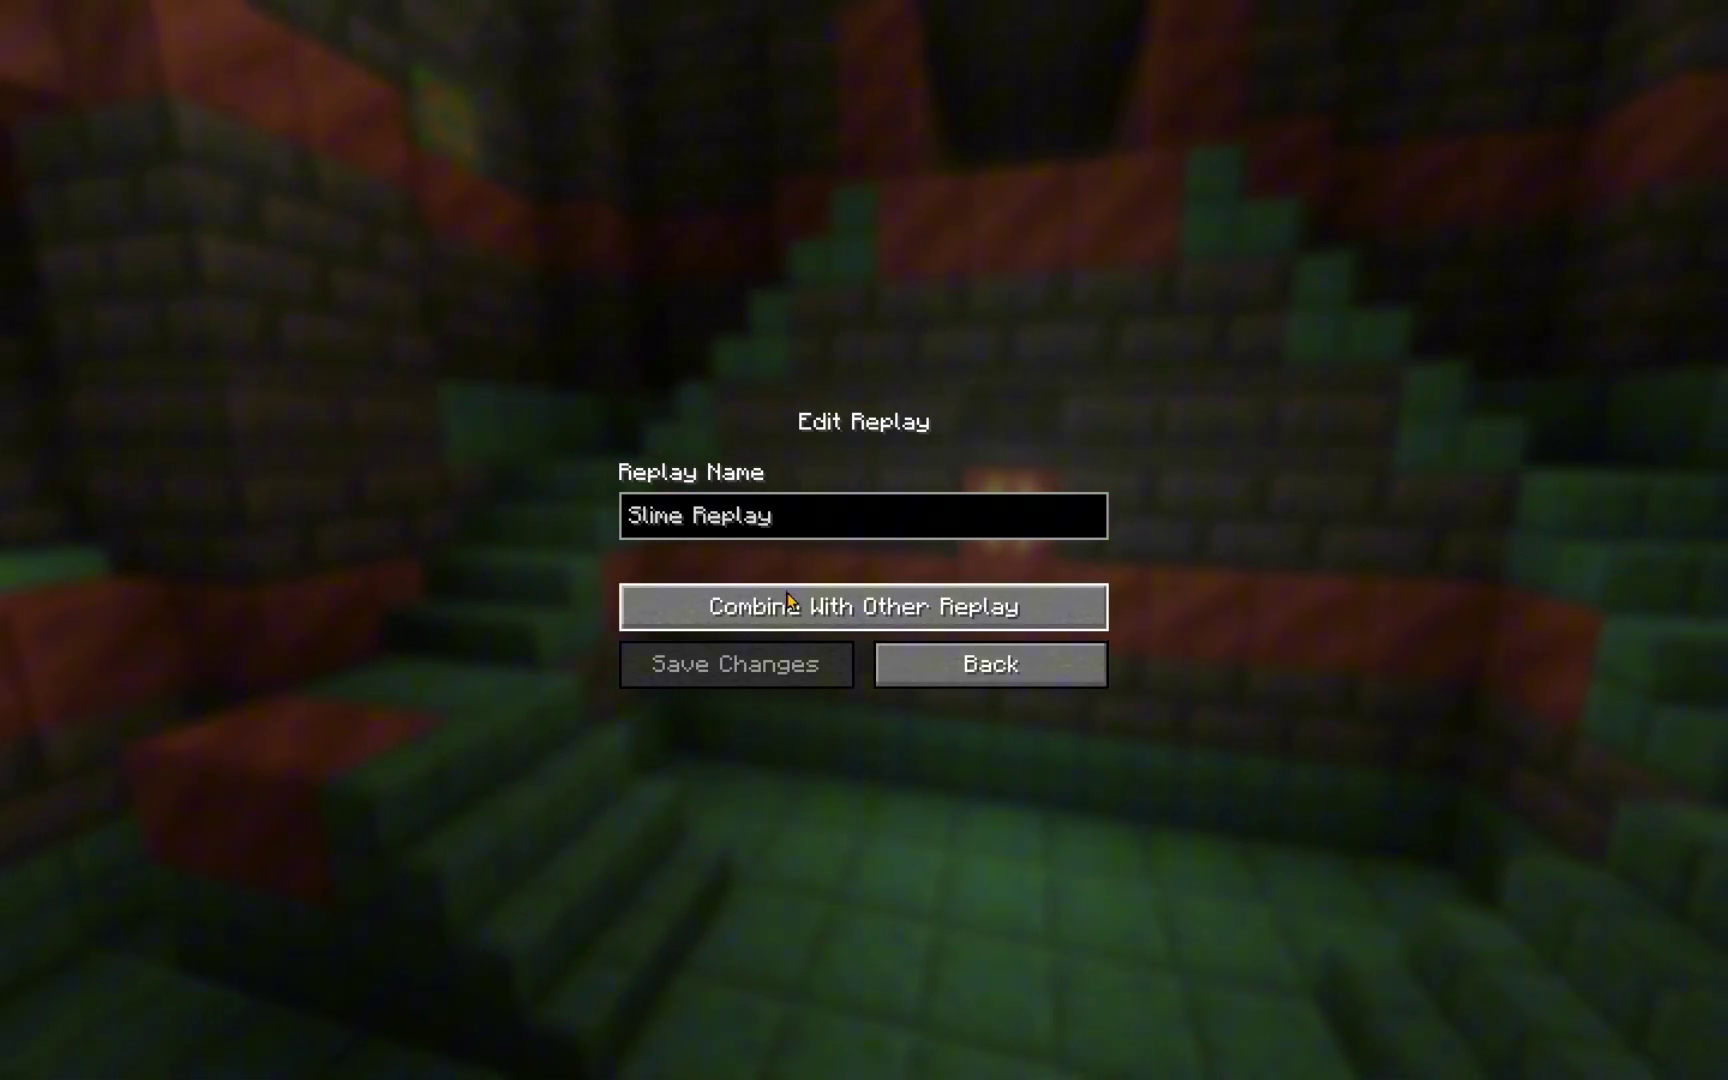
{"action": "left_click", "coordinate": [806, 535]}
{"action": "type", "text": "s"}
{"action": "key", "text": "BackSpace"}
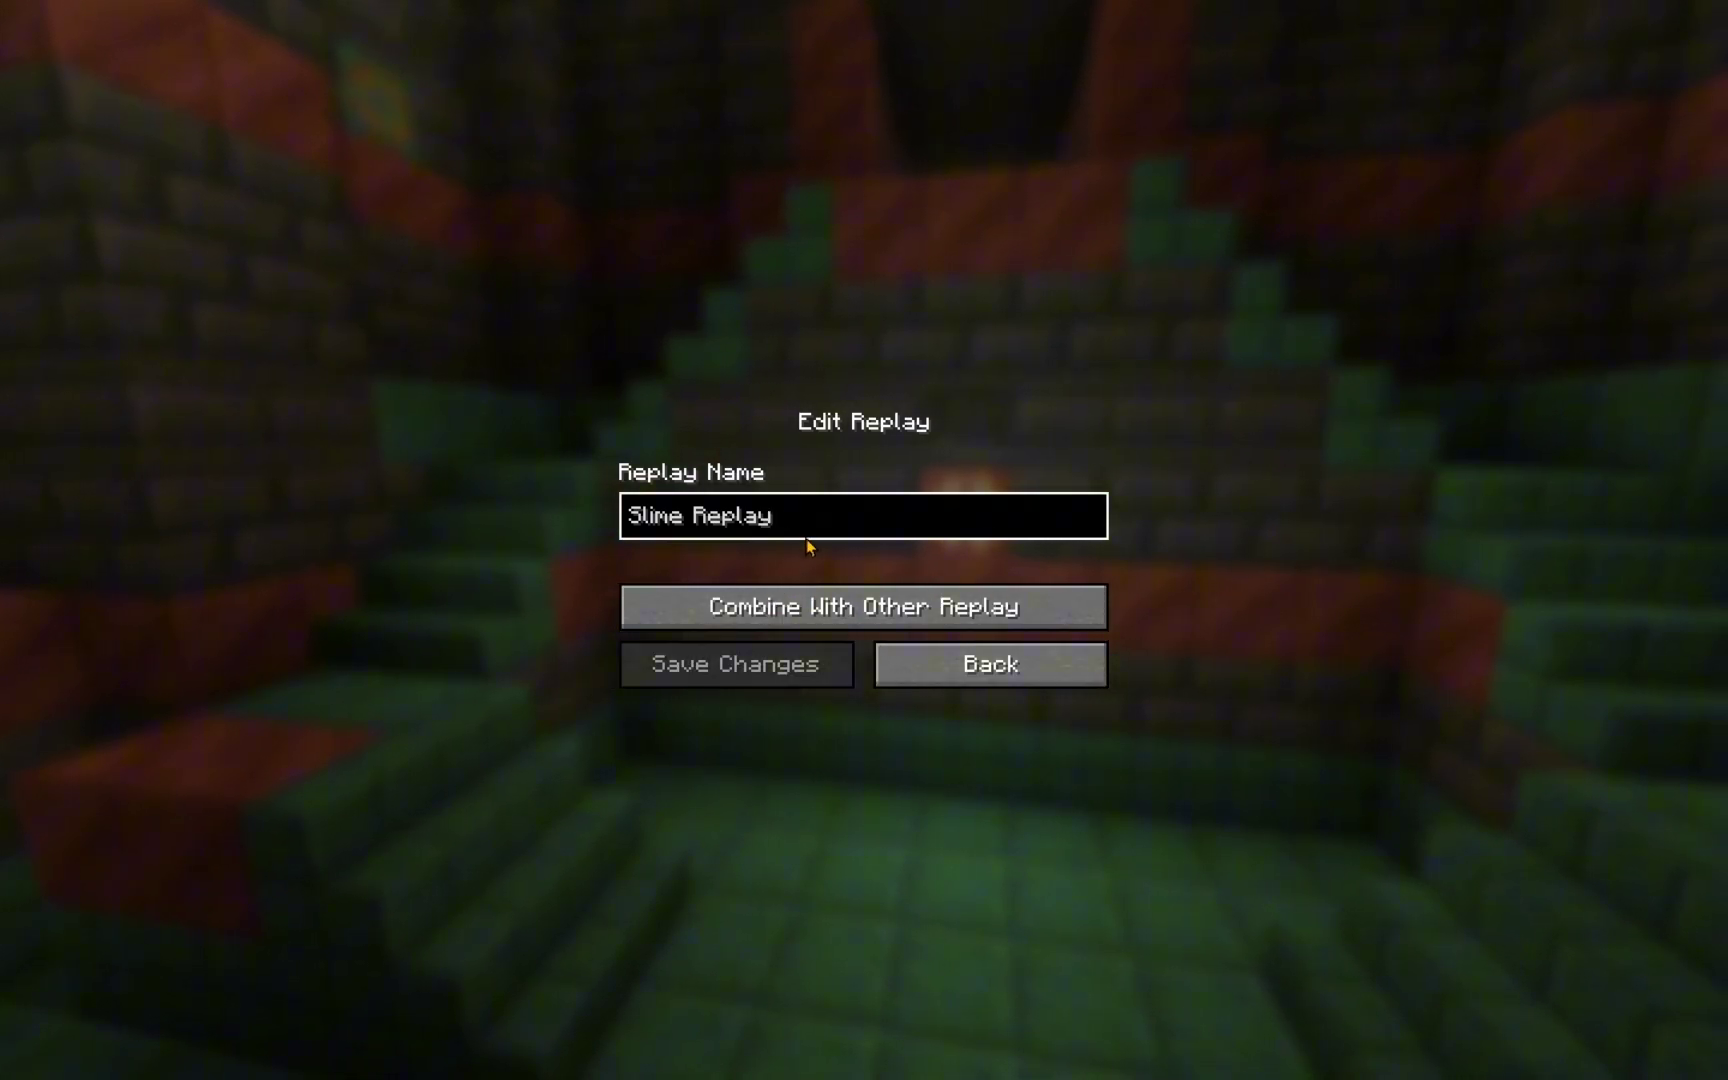
{"action": "left_click", "coordinate": [925, 679]}
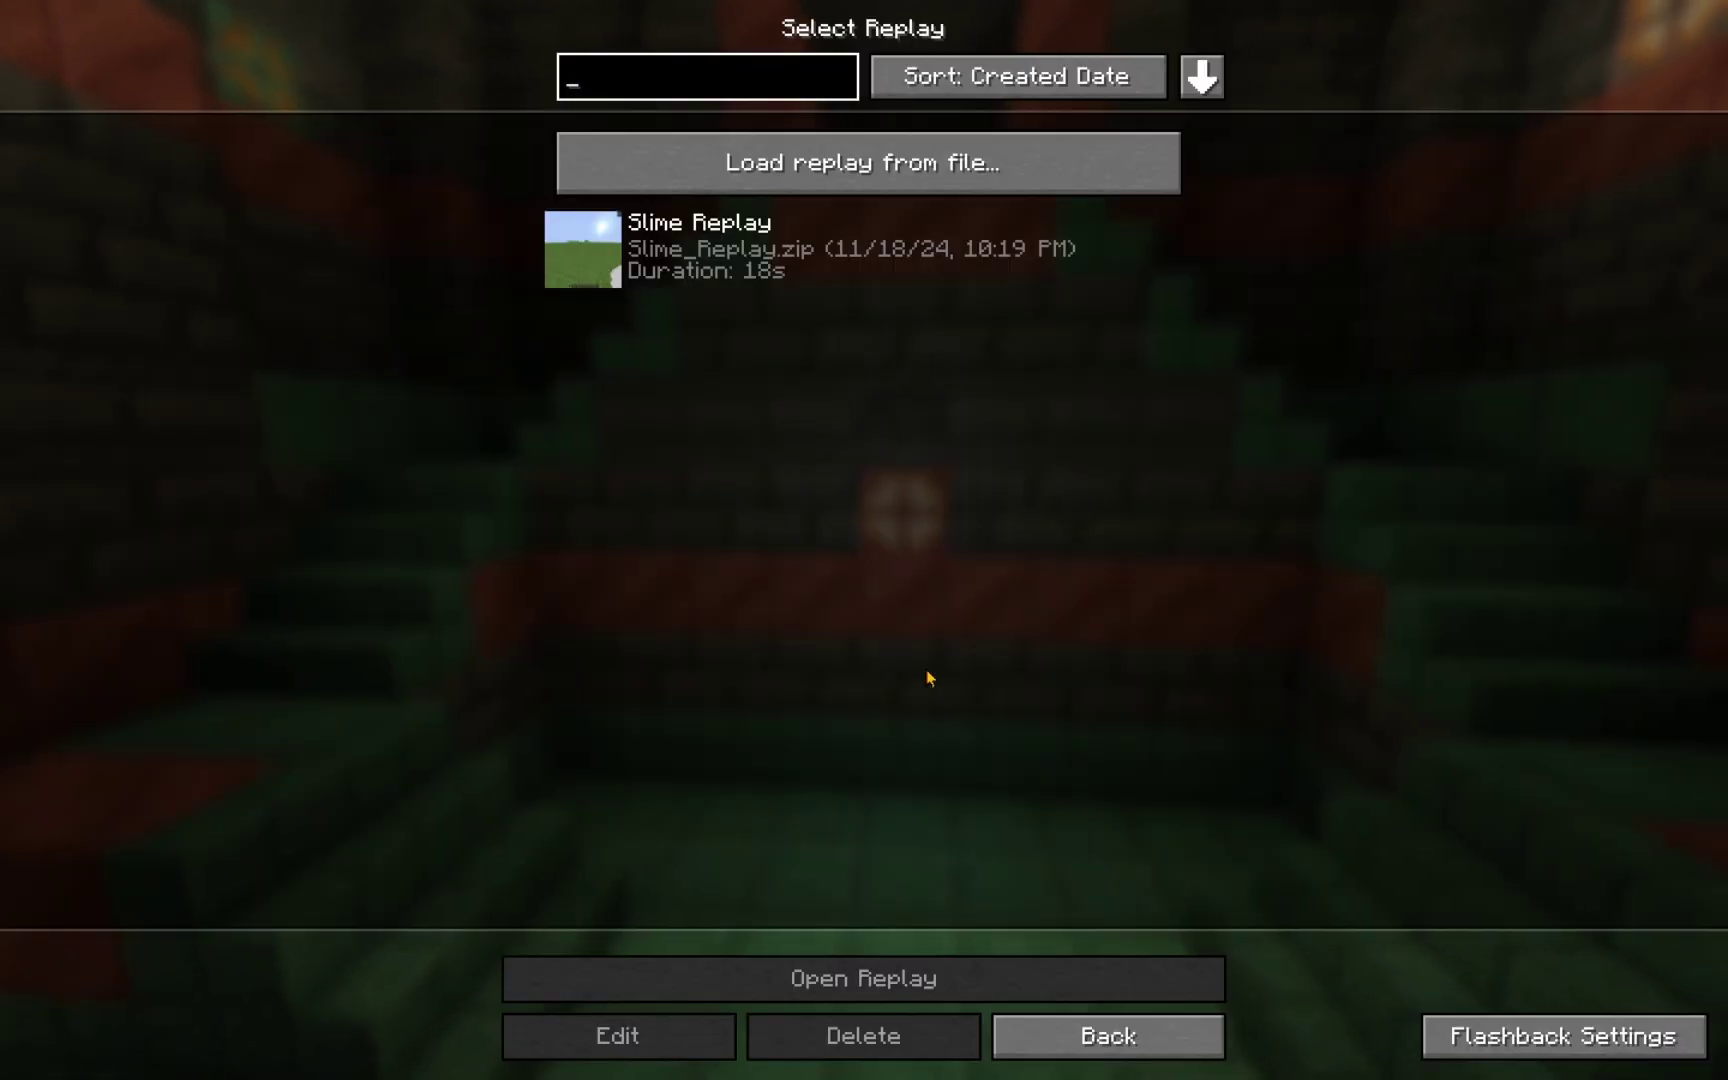
Open Slime Replay in the replay editor and fly the camera around to frame the player from the side
{"action": "double_click", "coordinate": [724, 265]}
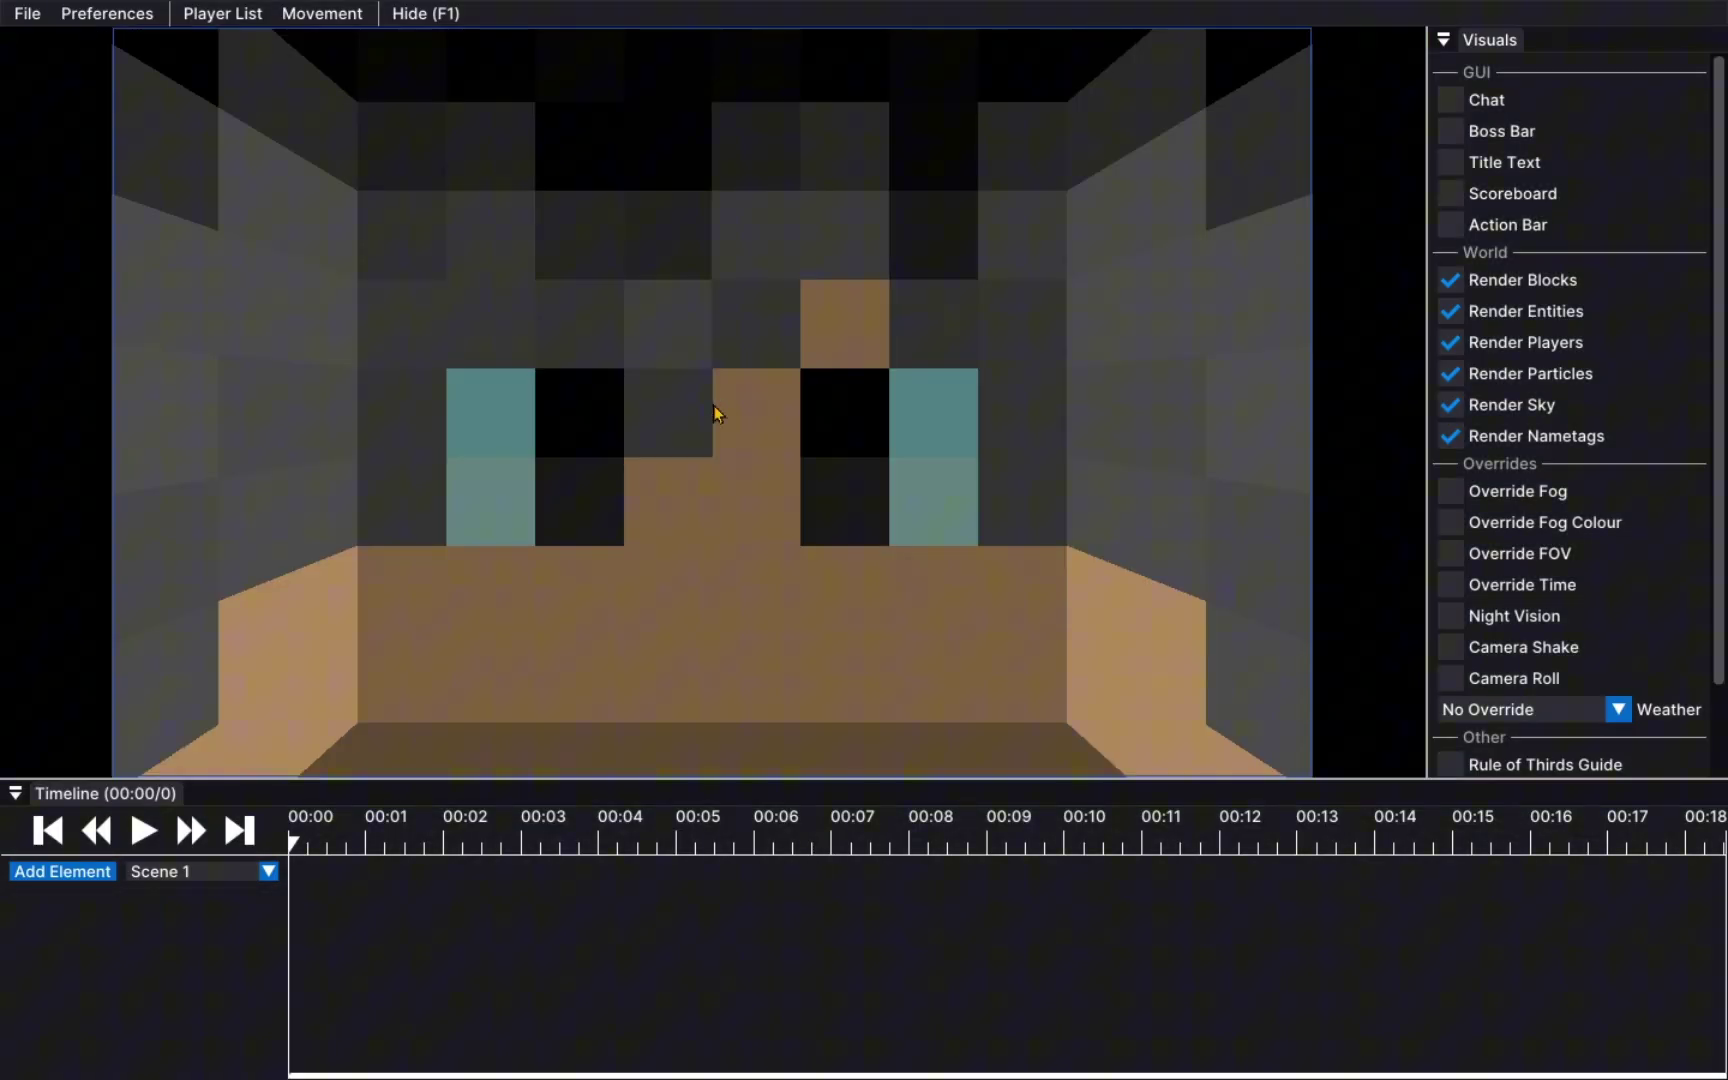
{"action": "key", "text": "s"}
{"action": "right_click", "coordinate": [872, 405]}
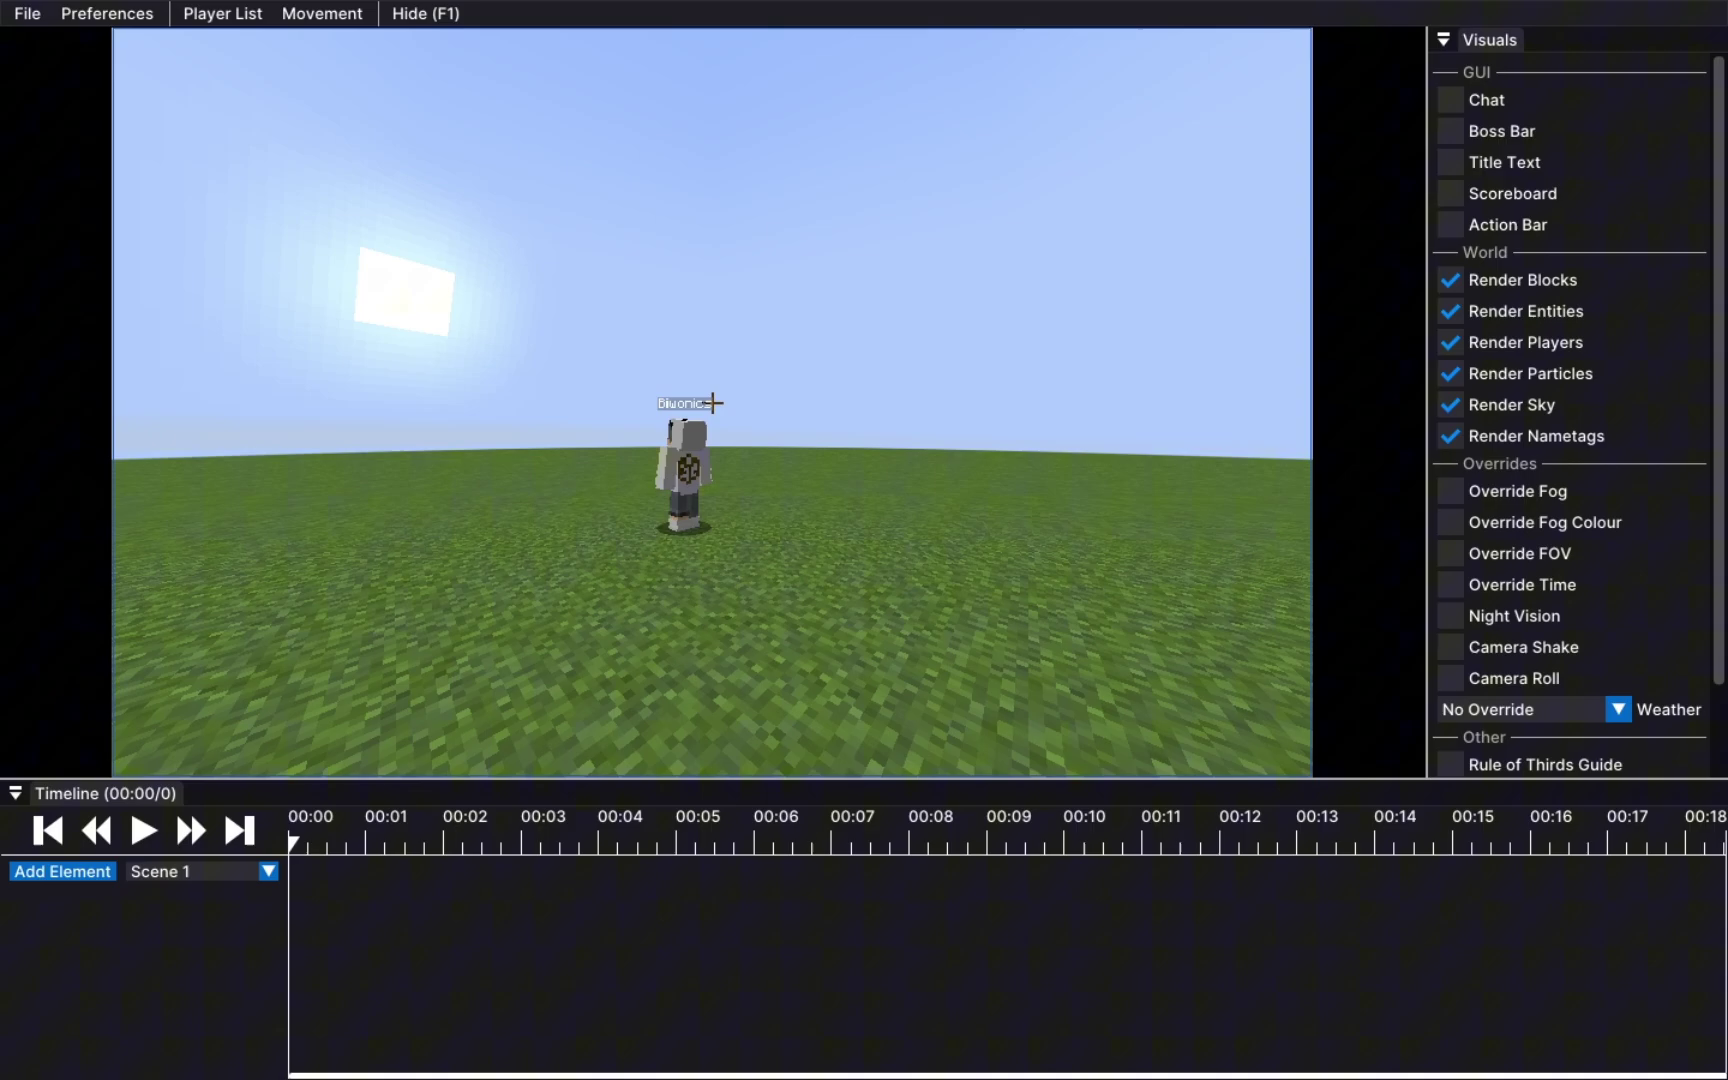
{"action": "key", "text": "w"}
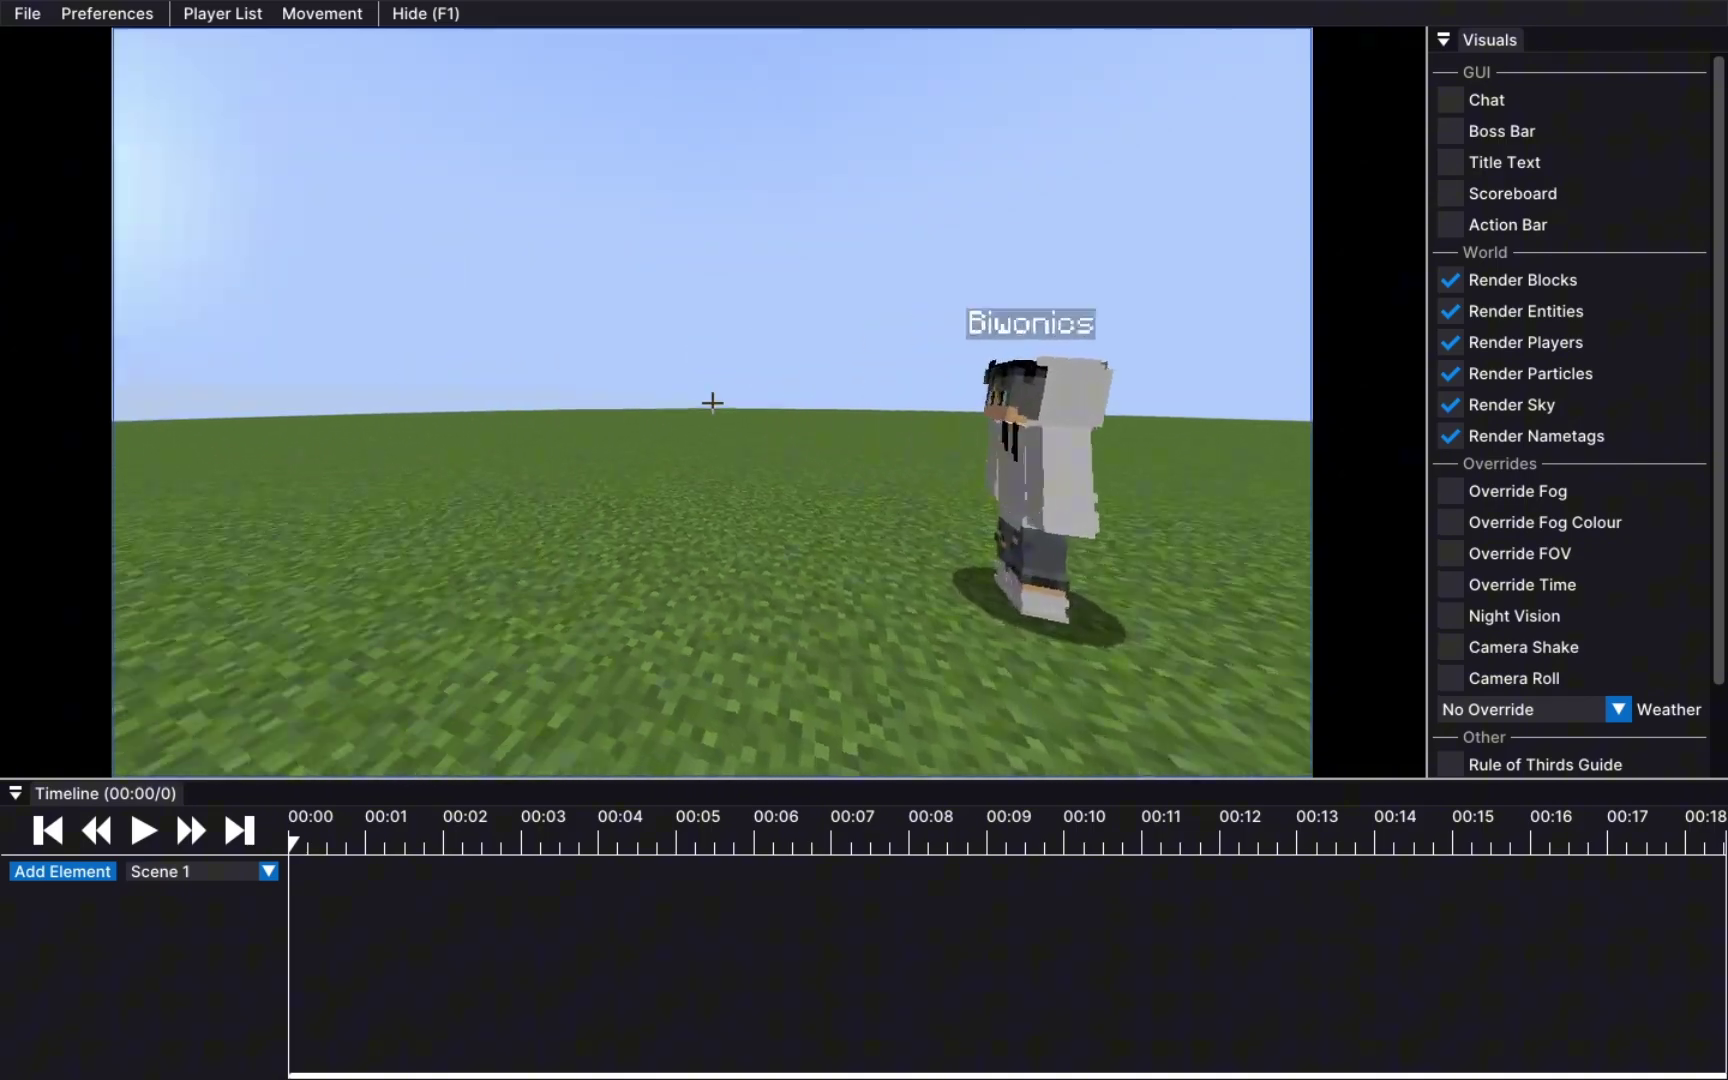
{"action": "key", "text": "s"}
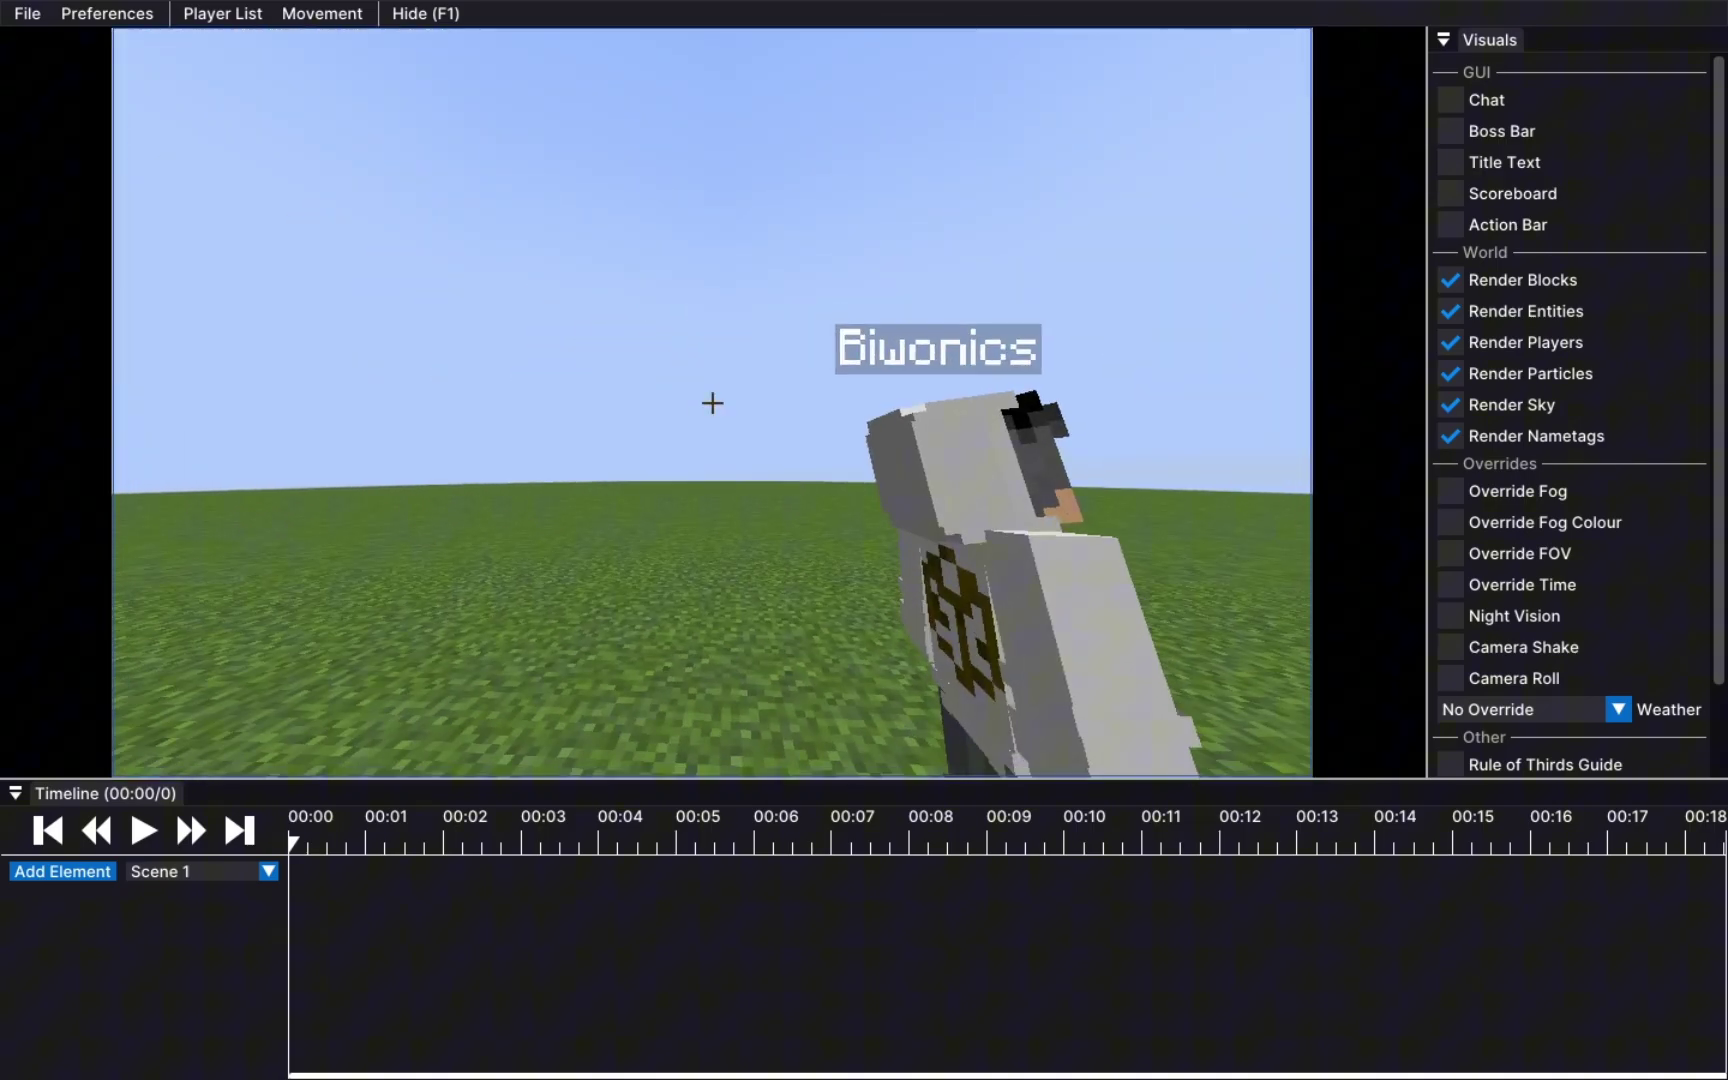
{"action": "key", "text": "s"}
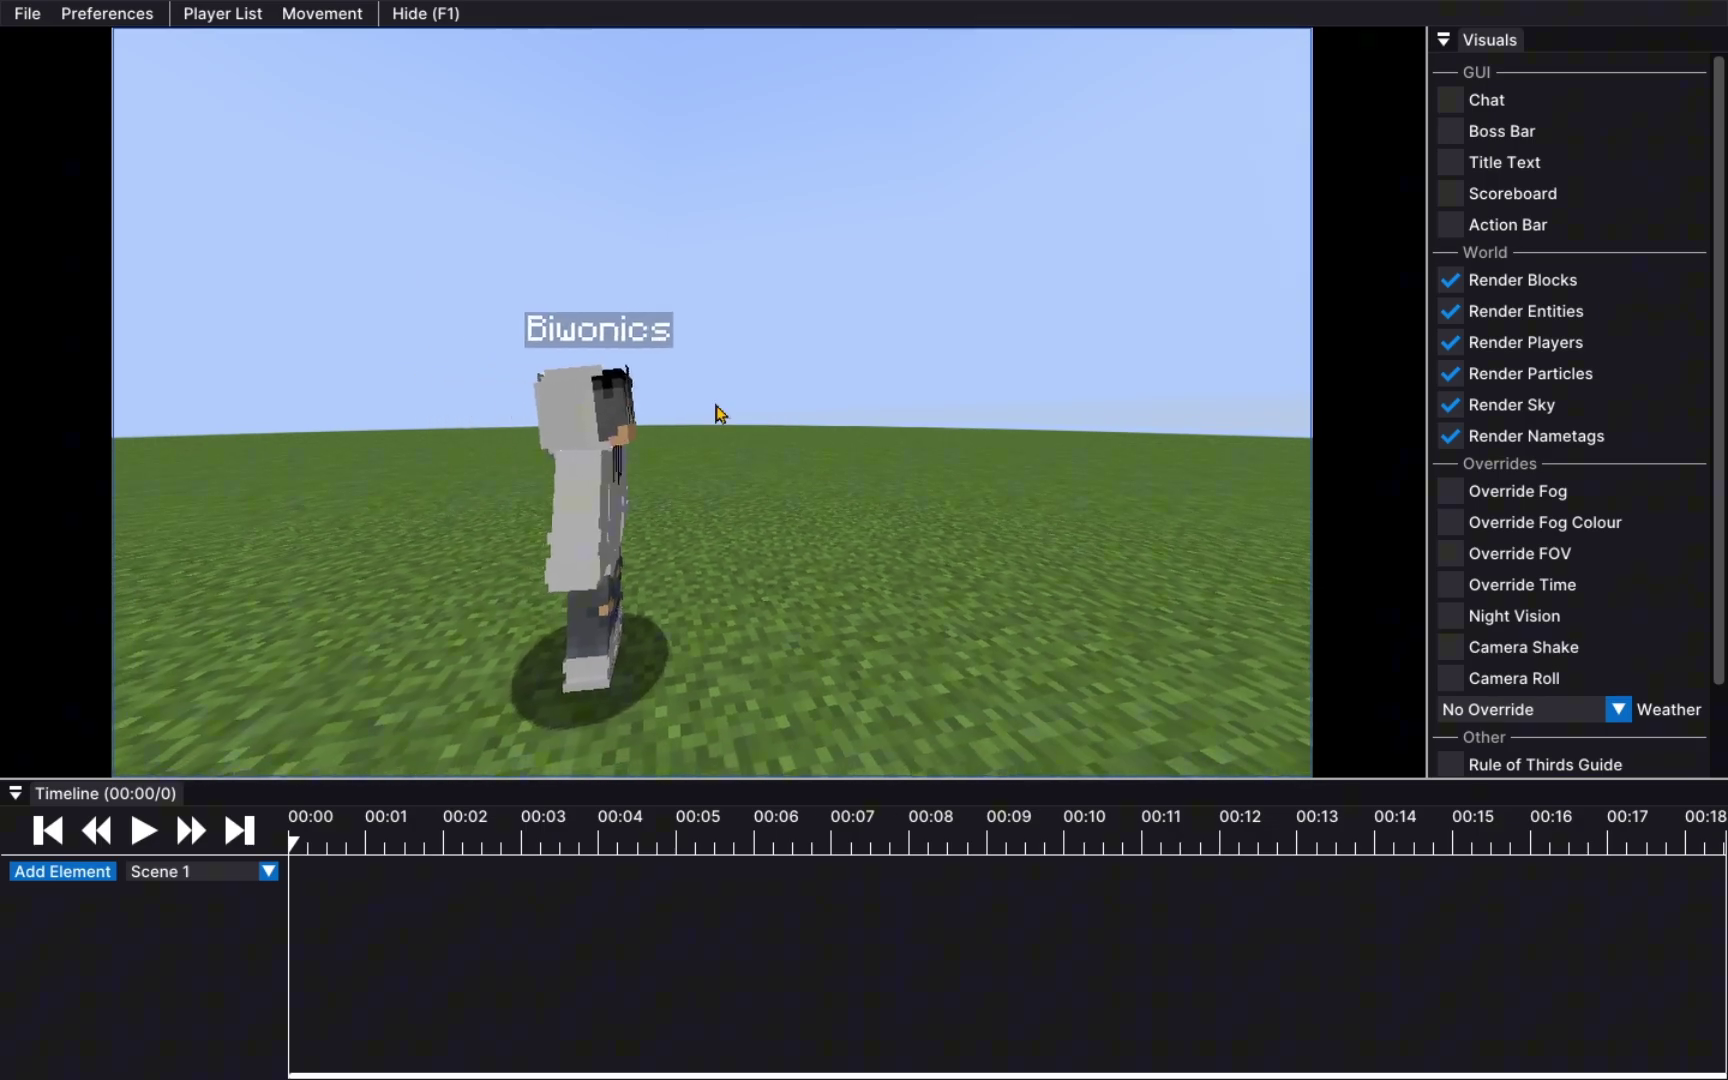
Add an FOV element to the timeline of Scene 1
{"action": "left_click", "coordinate": [66, 874]}
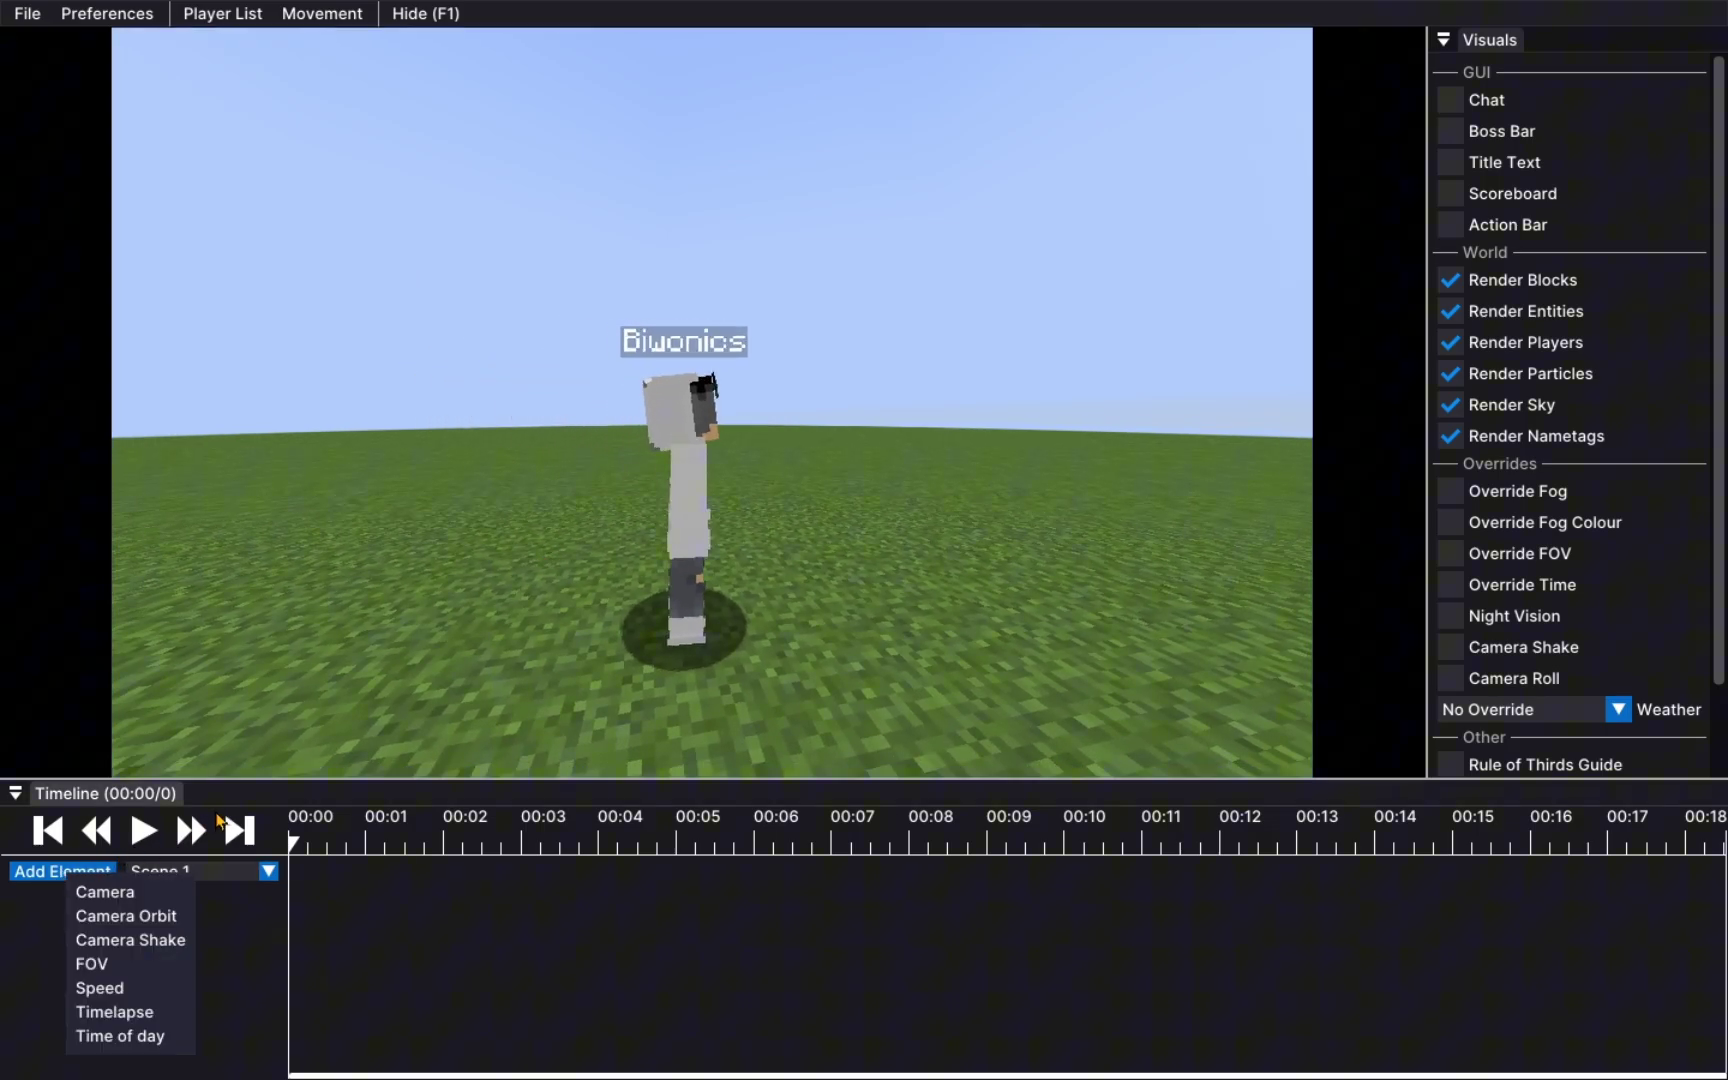
{"action": "left_click", "coordinate": [156, 972]}
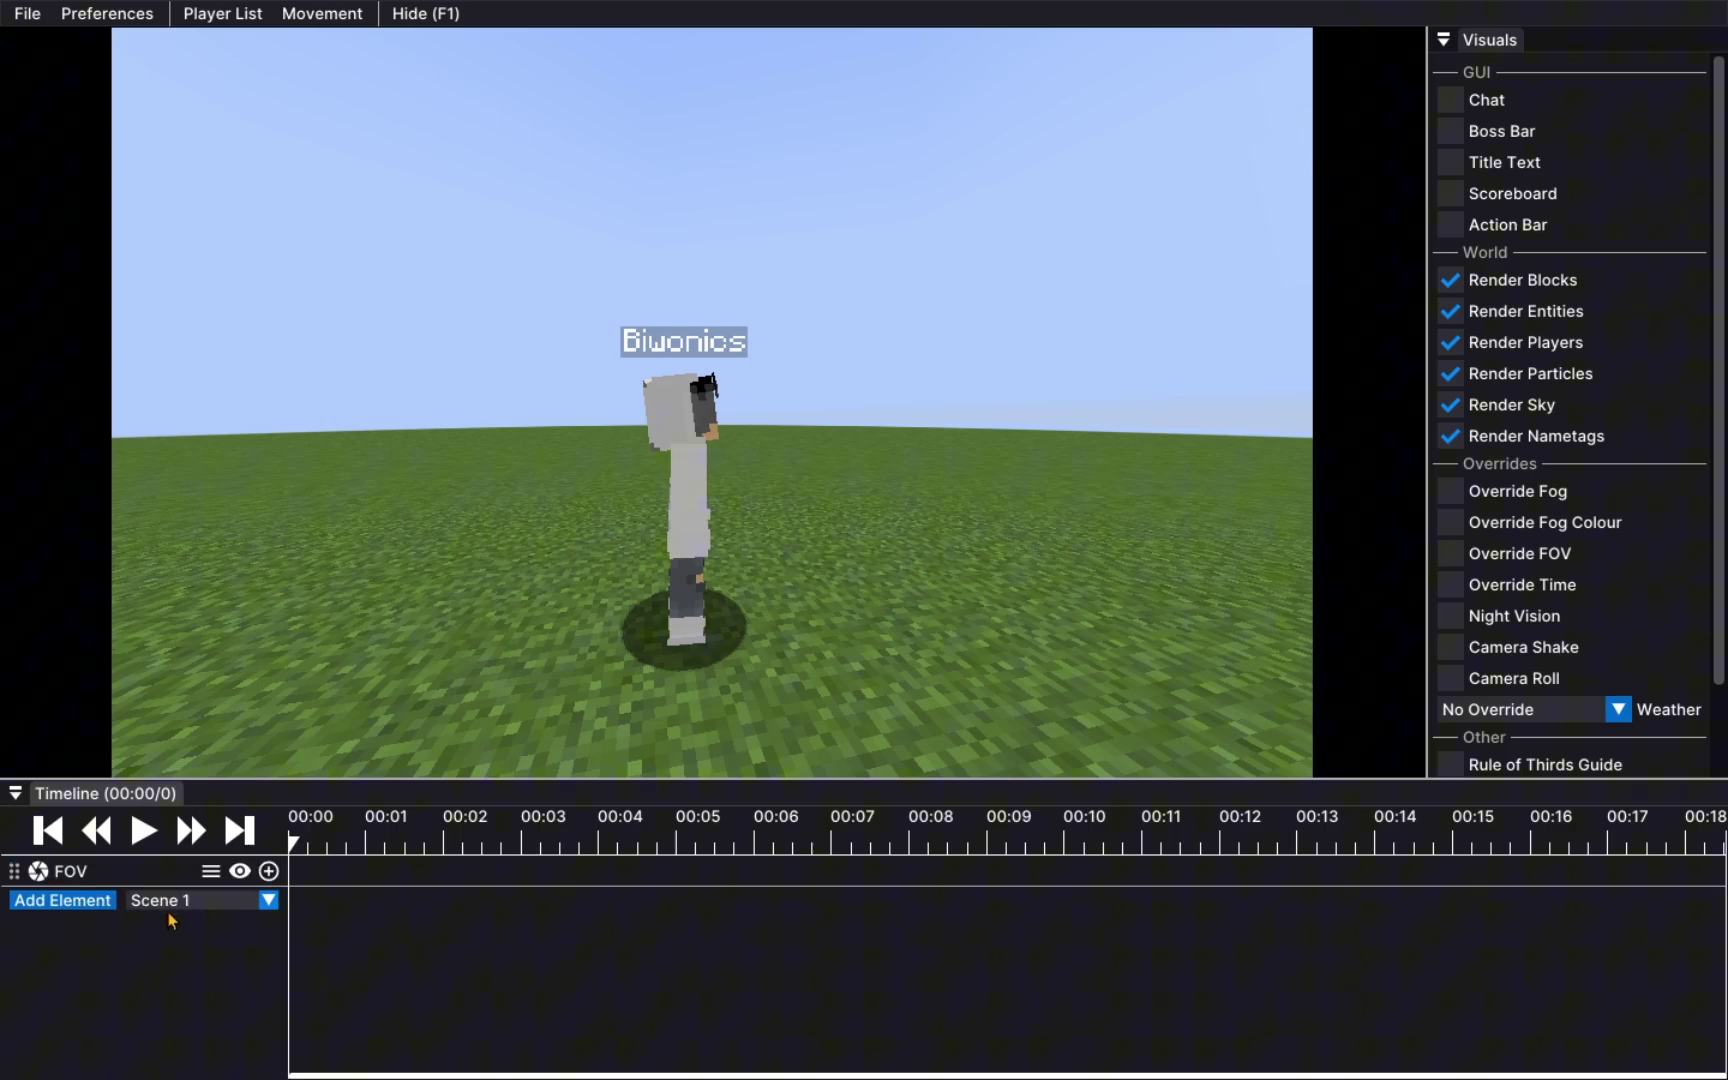
Add an FOV keyframe of about 41.5 at the start of the timeline
{"action": "left_click", "coordinate": [269, 871]}
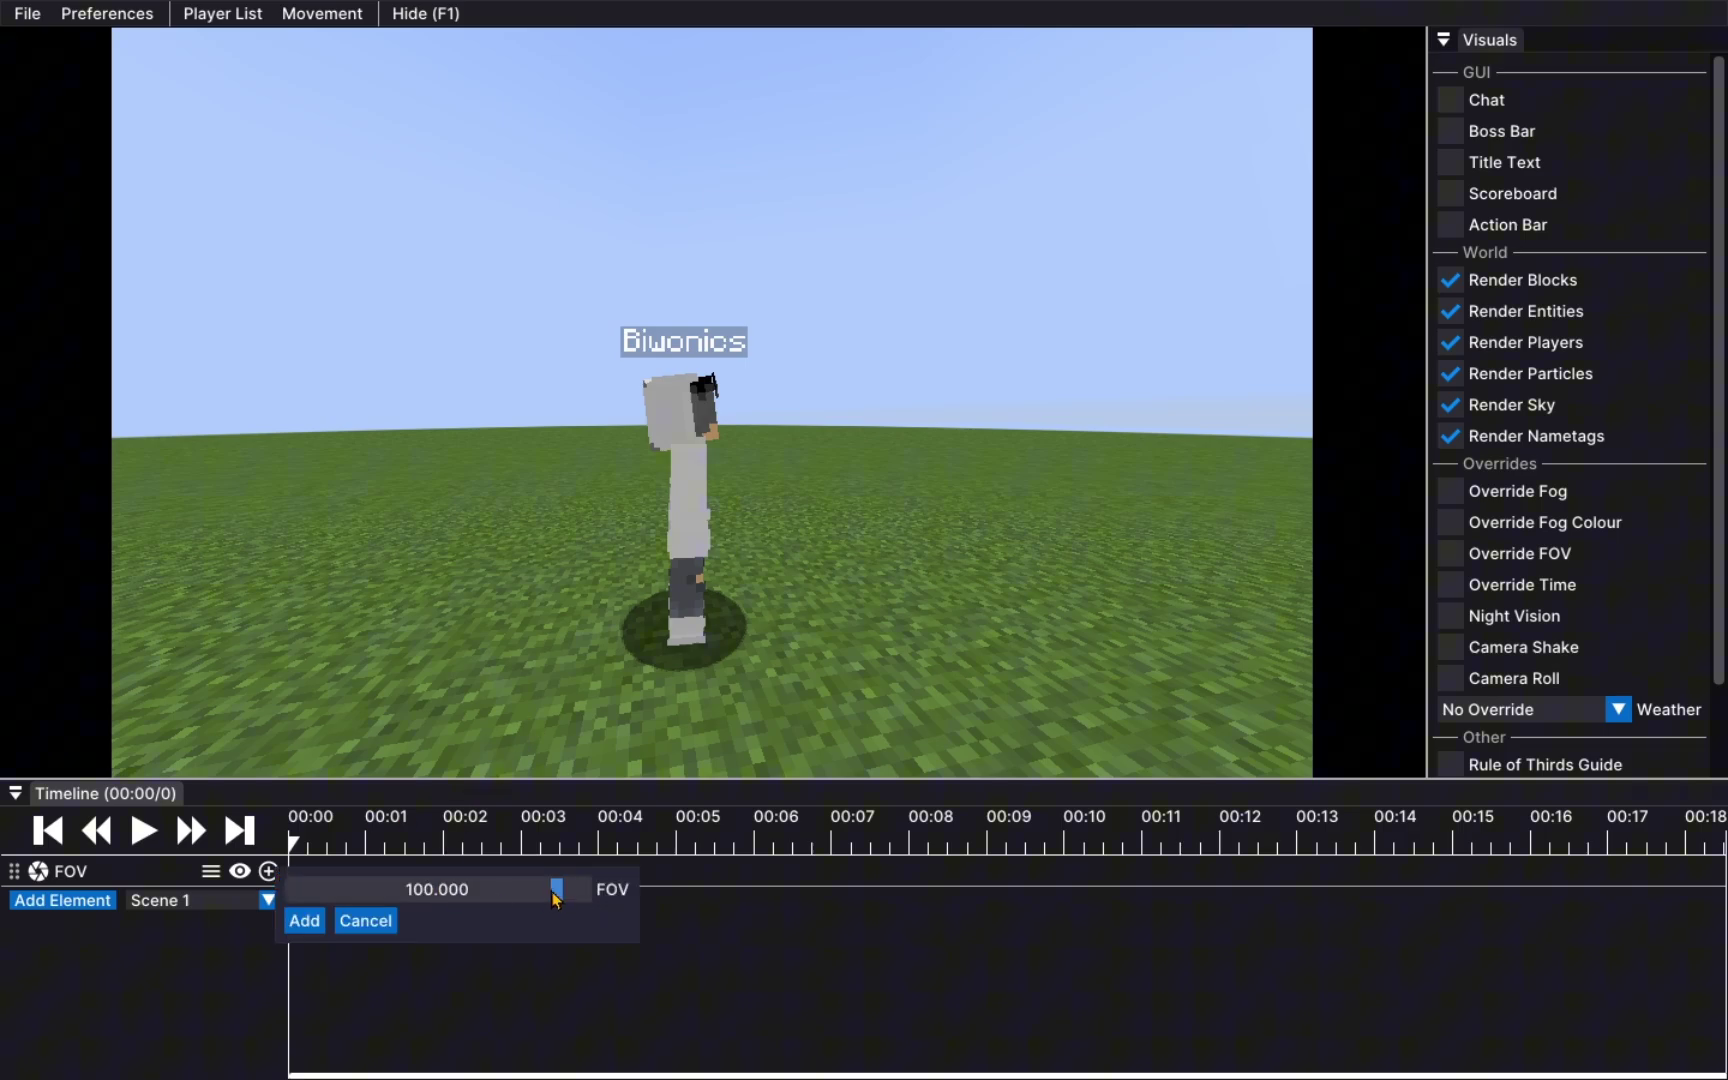
{"action": "left_click_drag", "start_coordinate": [558, 893], "coordinate": [468, 903]}
{"action": "left_click", "coordinate": [304, 920]}
Play the replay to tick 48, turn the camera toward the running player, and add an FOV keyframe of 110 there
{"action": "left_click", "coordinate": [143, 831]}
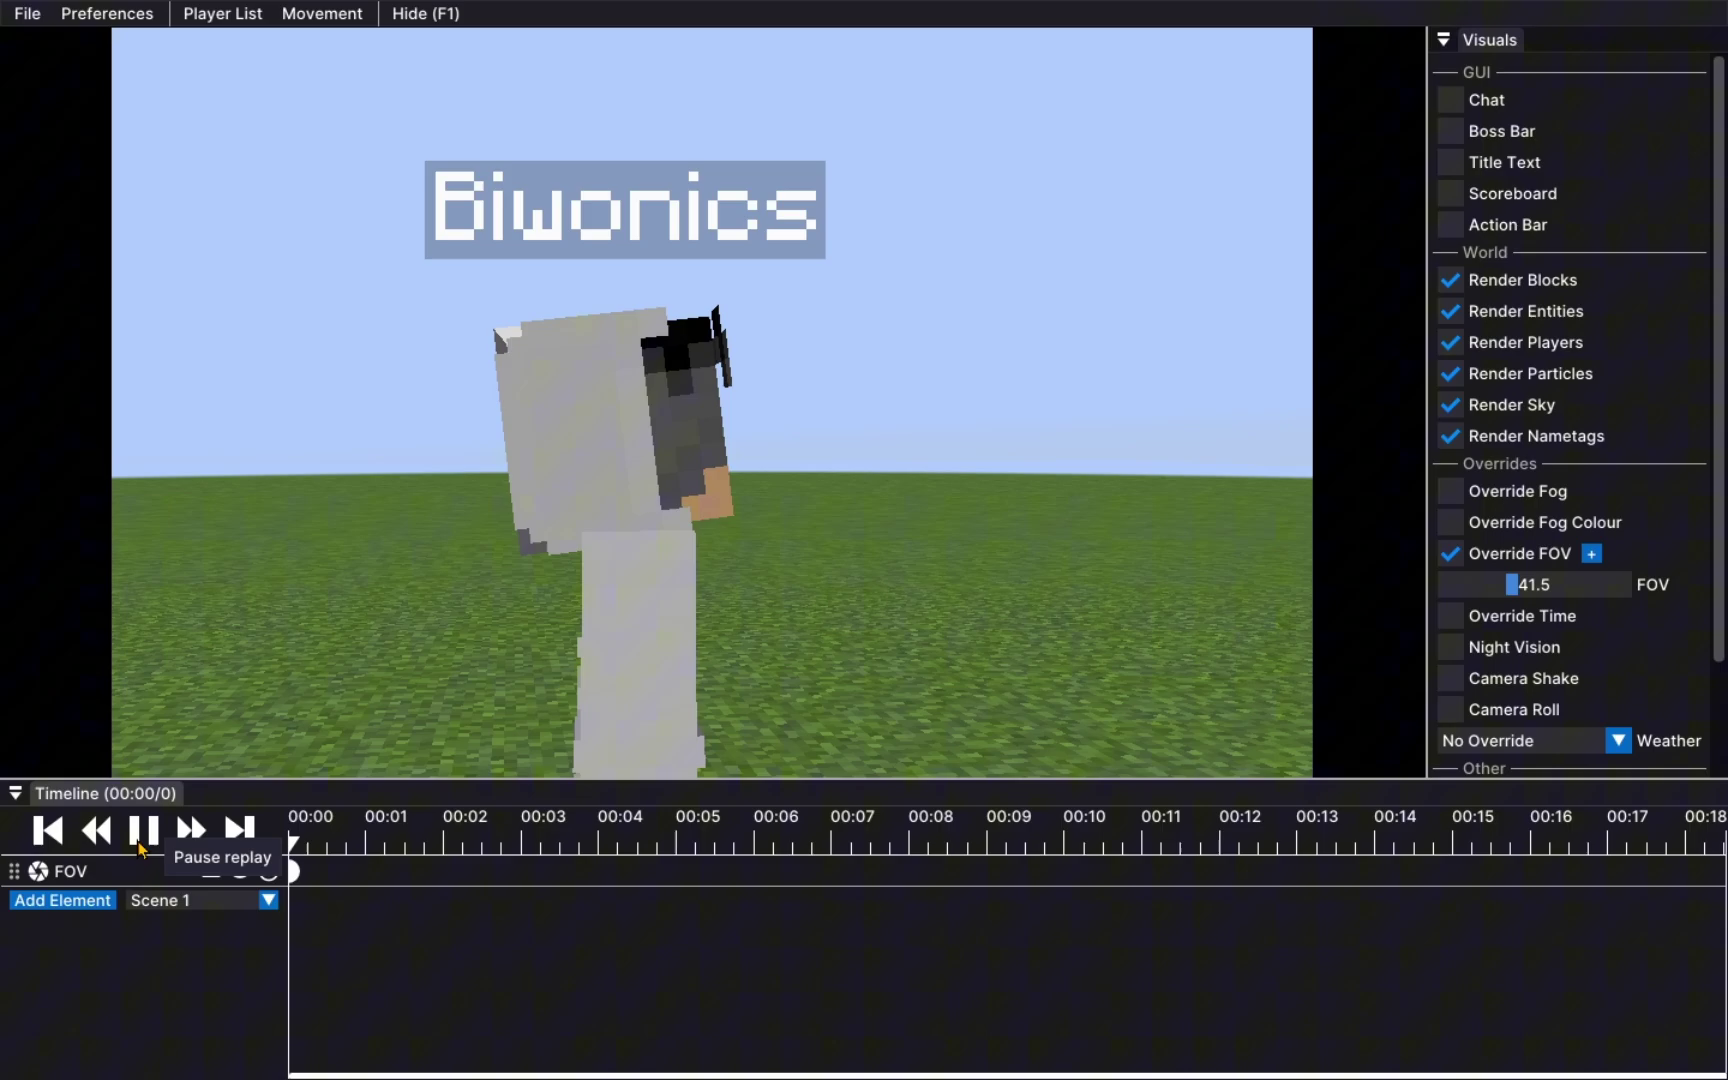
{"action": "left_click", "coordinate": [143, 831]}
{"action": "left_click", "coordinate": [143, 831]}
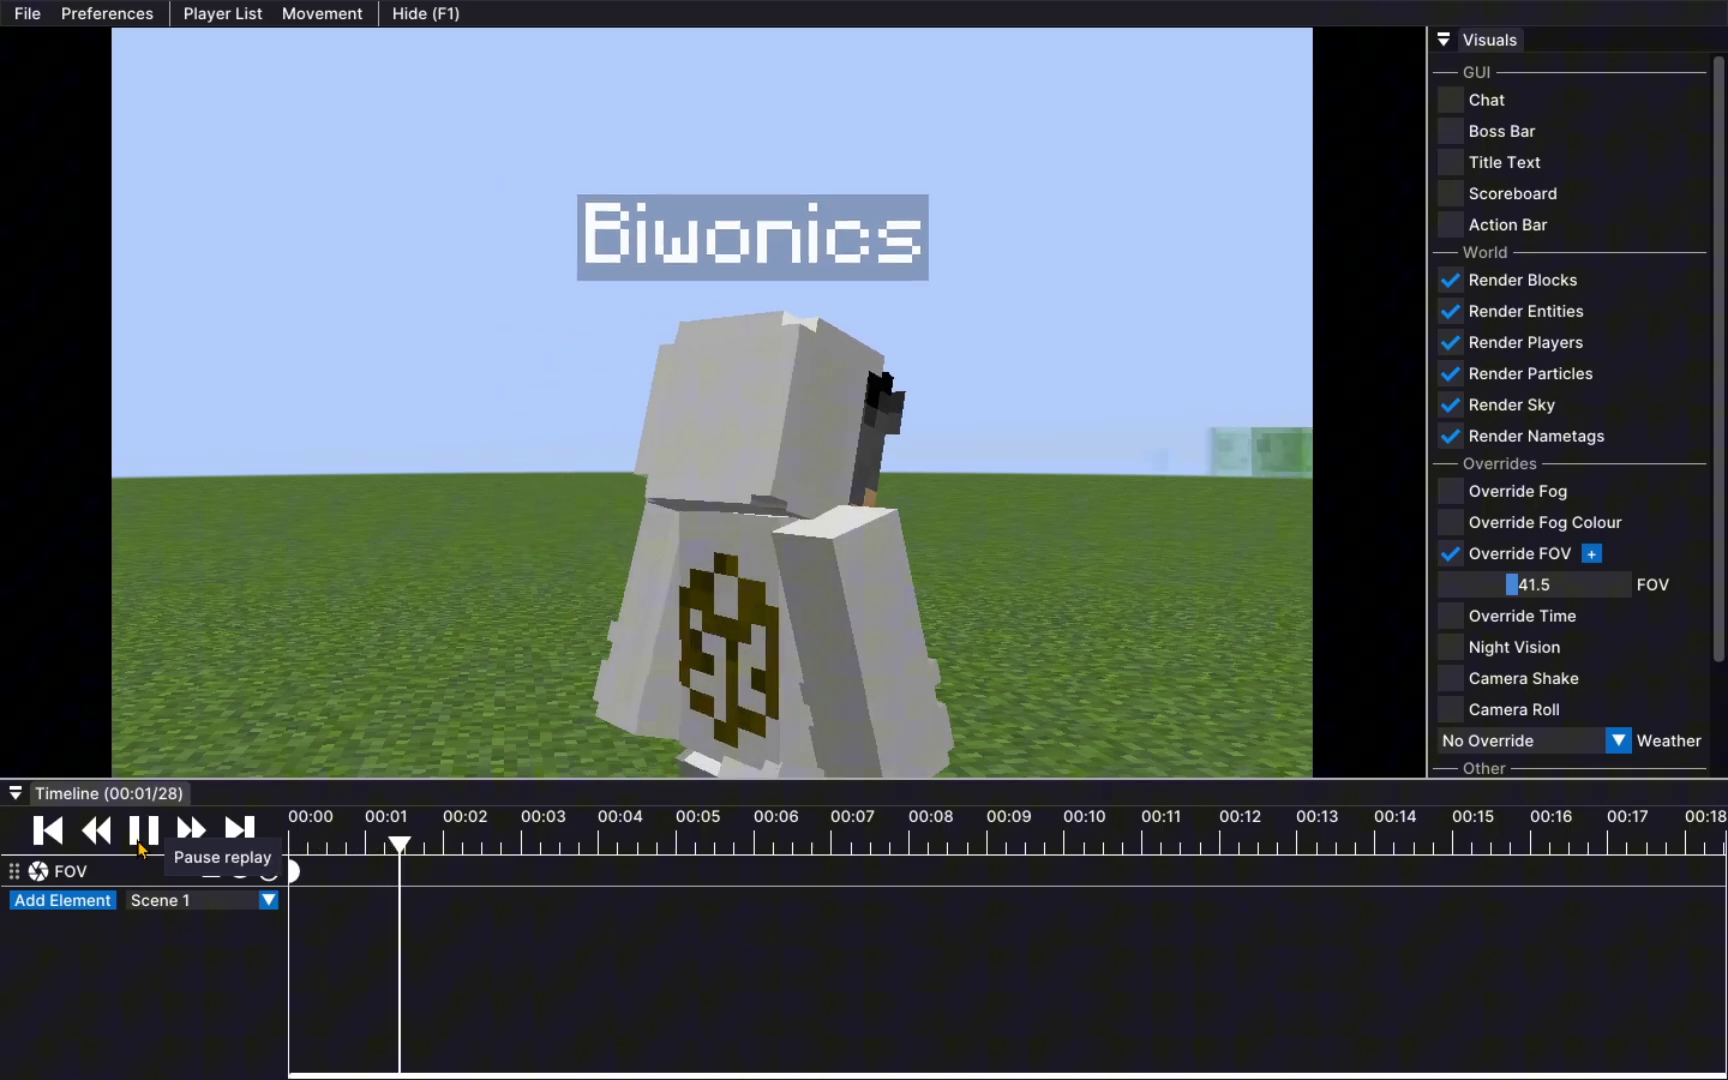
{"action": "left_click", "coordinate": [151, 840]}
{"action": "left_click", "coordinate": [147, 835]}
{"action": "left_click", "coordinate": [147, 835]}
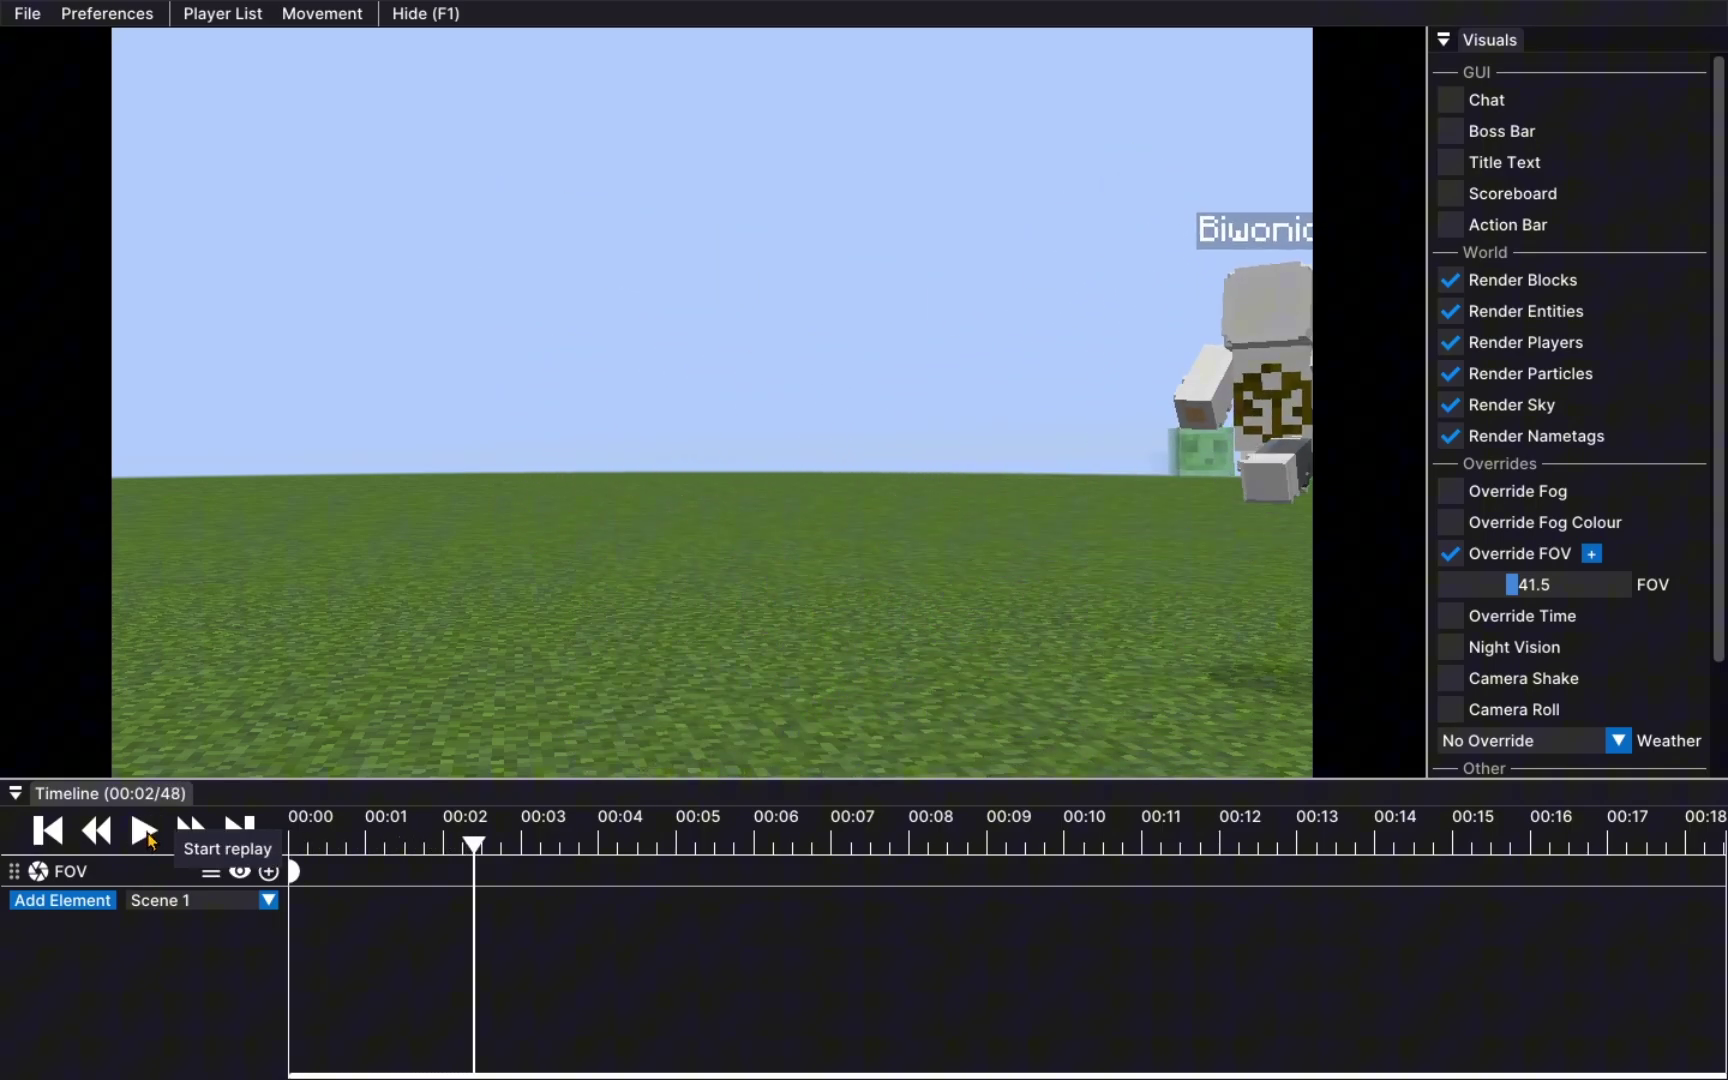
{"action": "left_click", "coordinate": [853, 470]}
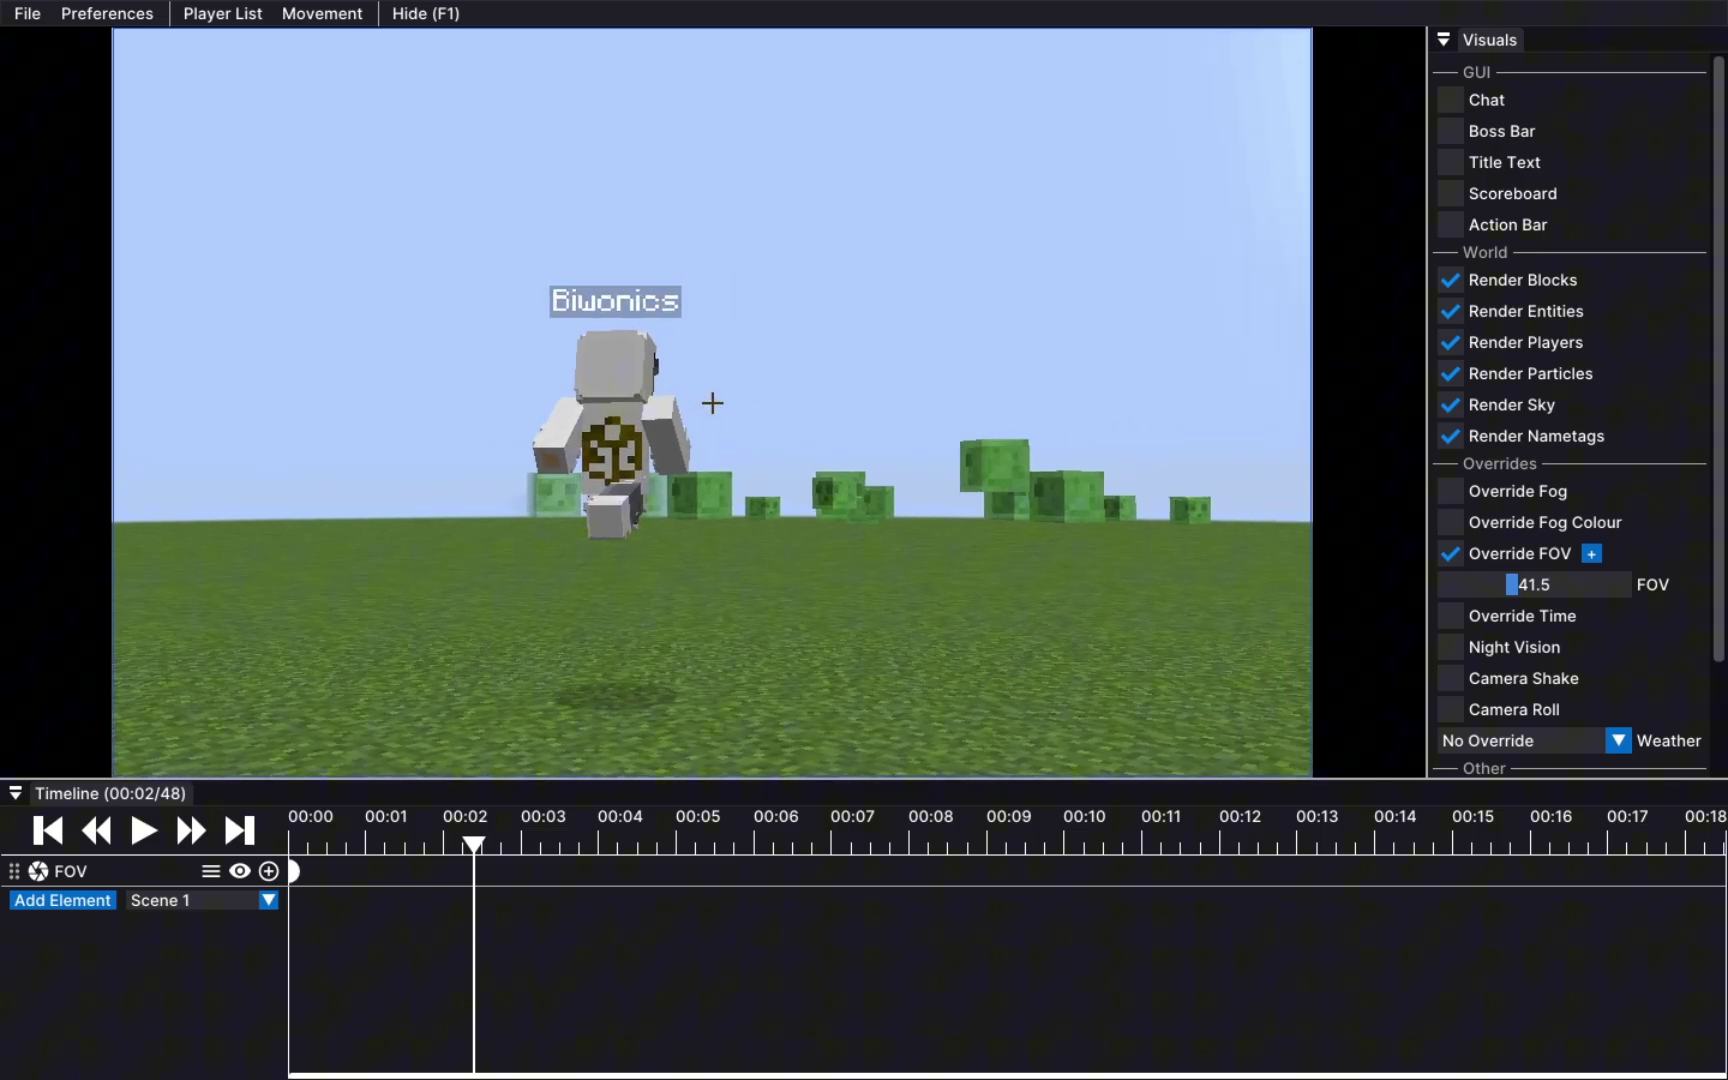
{"action": "left_click", "coordinate": [268, 872]}
{"action": "left_click_drag", "start_coordinate": [395, 893], "coordinate": [458, 896]}
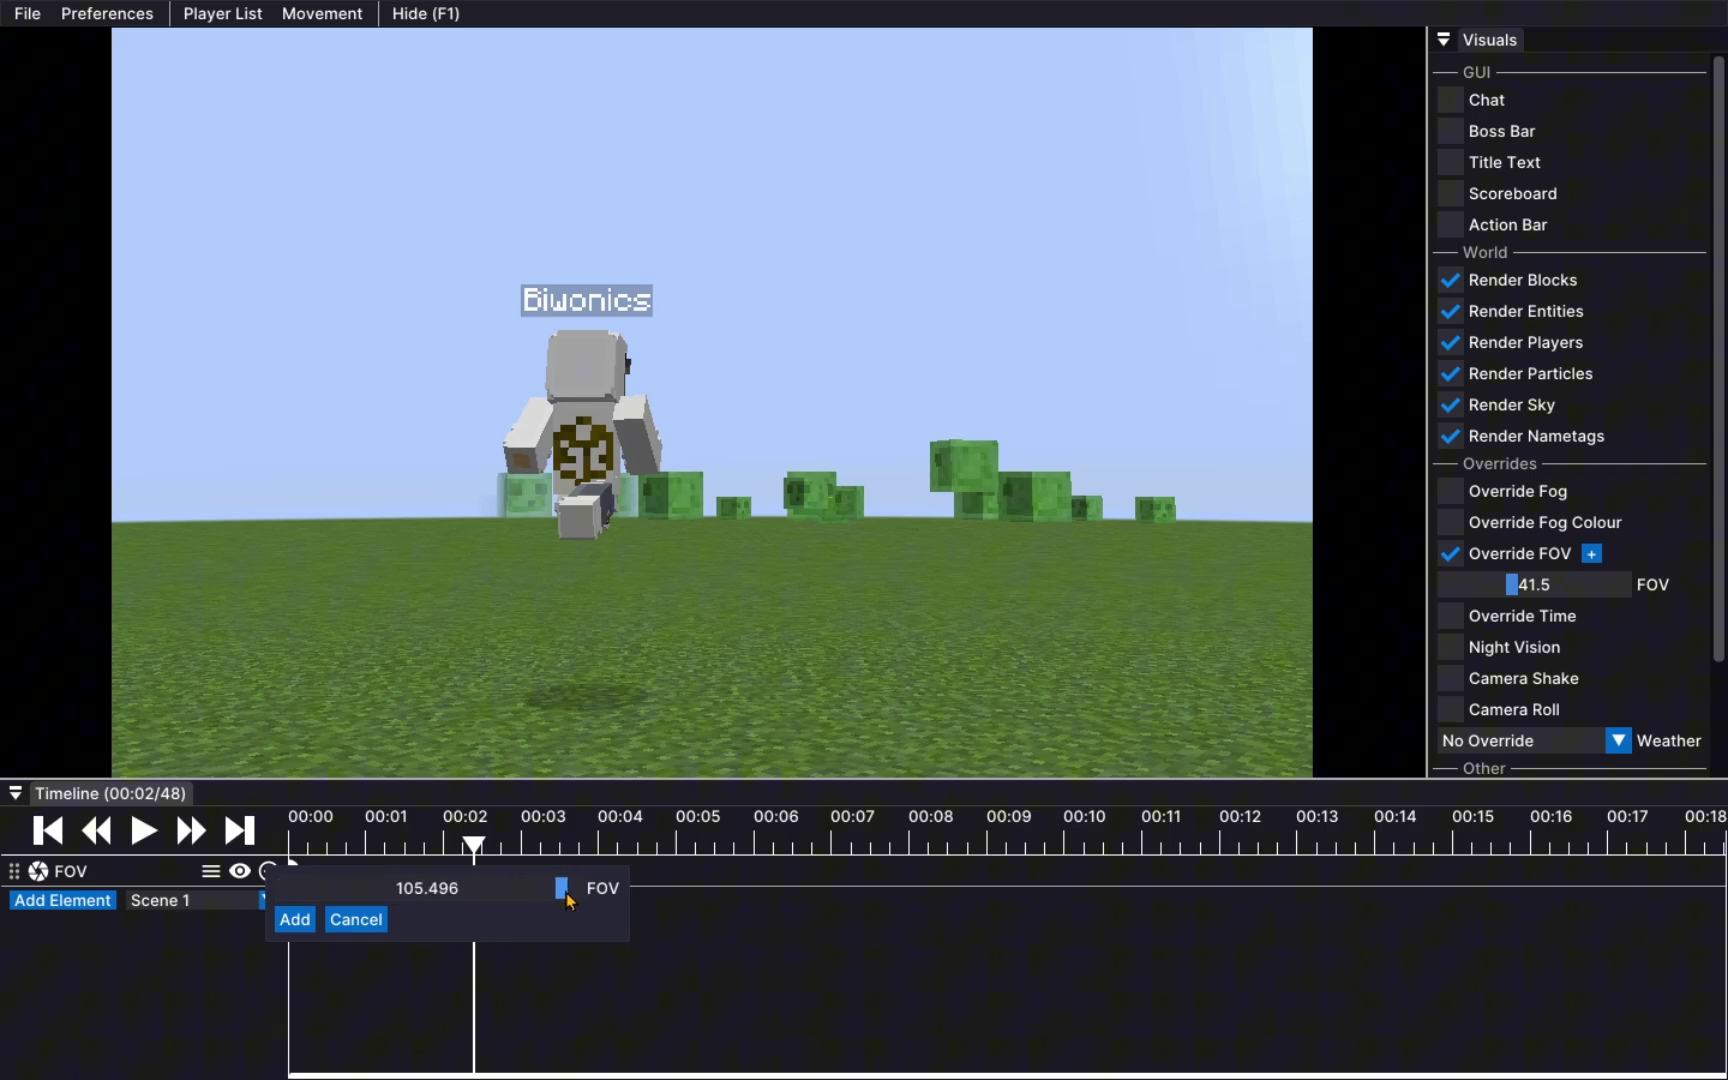
{"action": "left_click", "coordinate": [296, 920]}
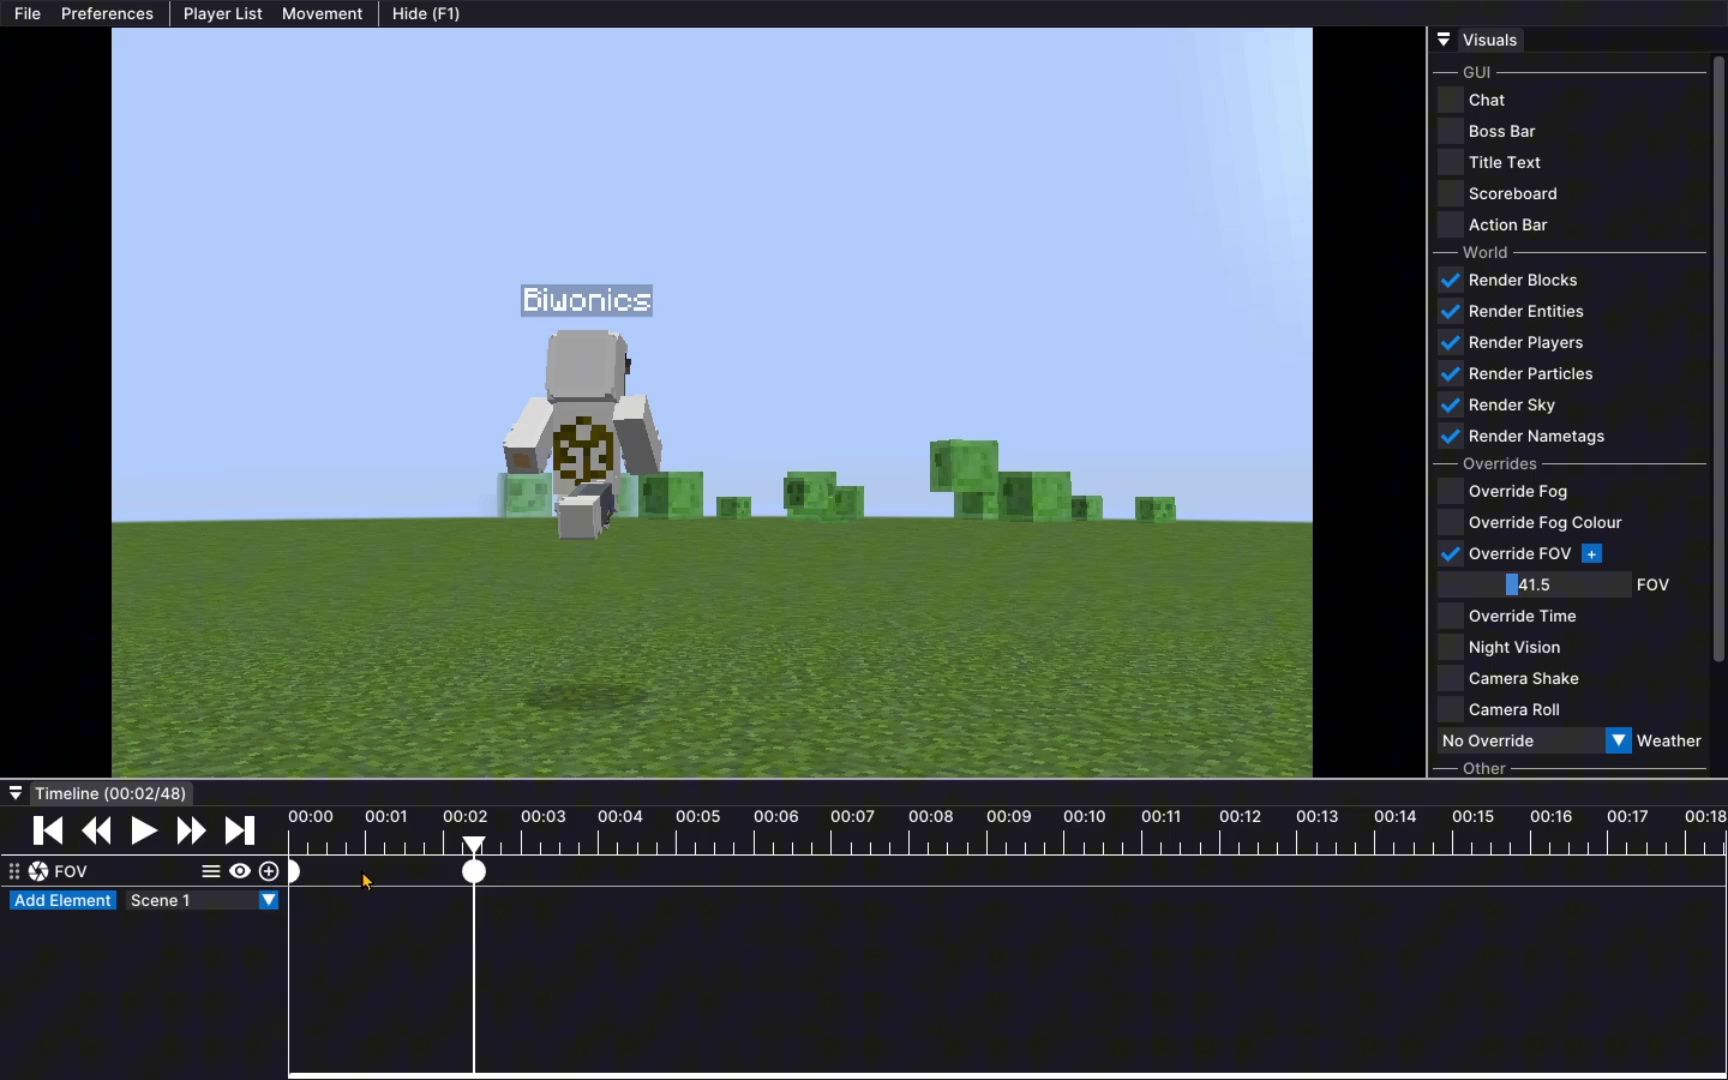
Play back the FOV change from near the beginning of the replay and return the playhead to 00:00
{"action": "left_click", "coordinate": [298, 838]}
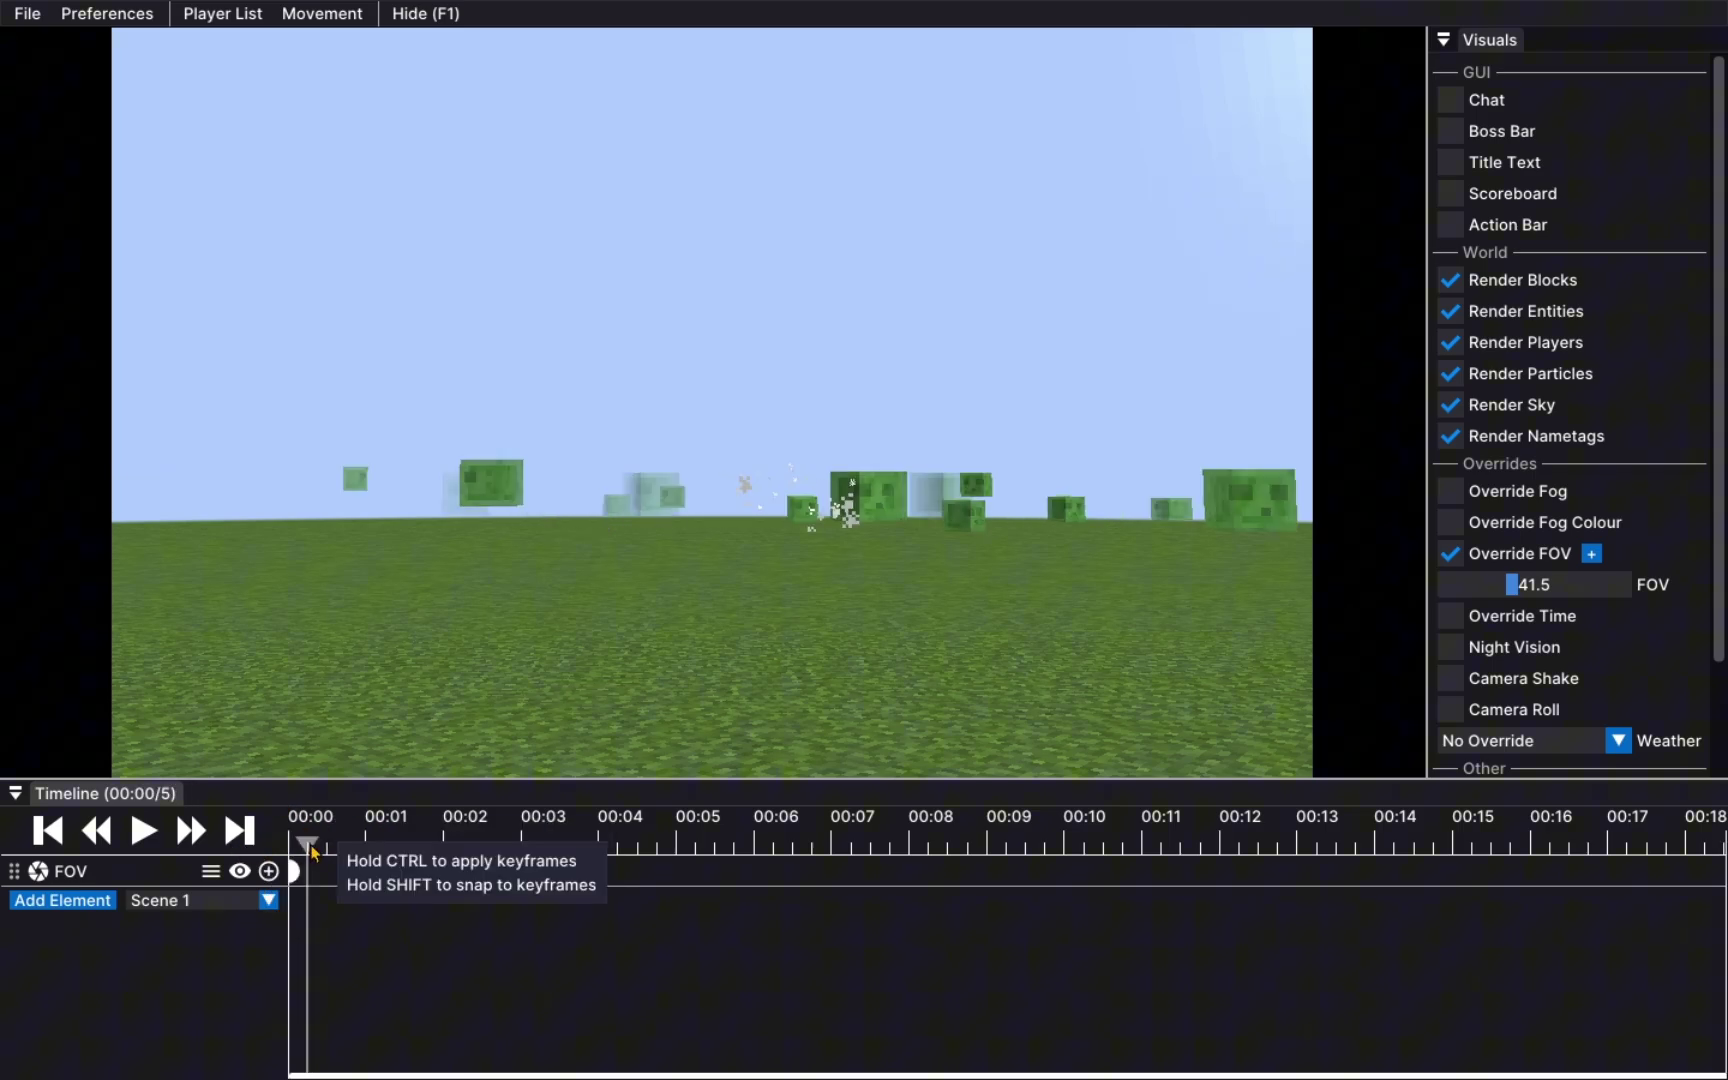
{"action": "left_click", "coordinate": [141, 840]}
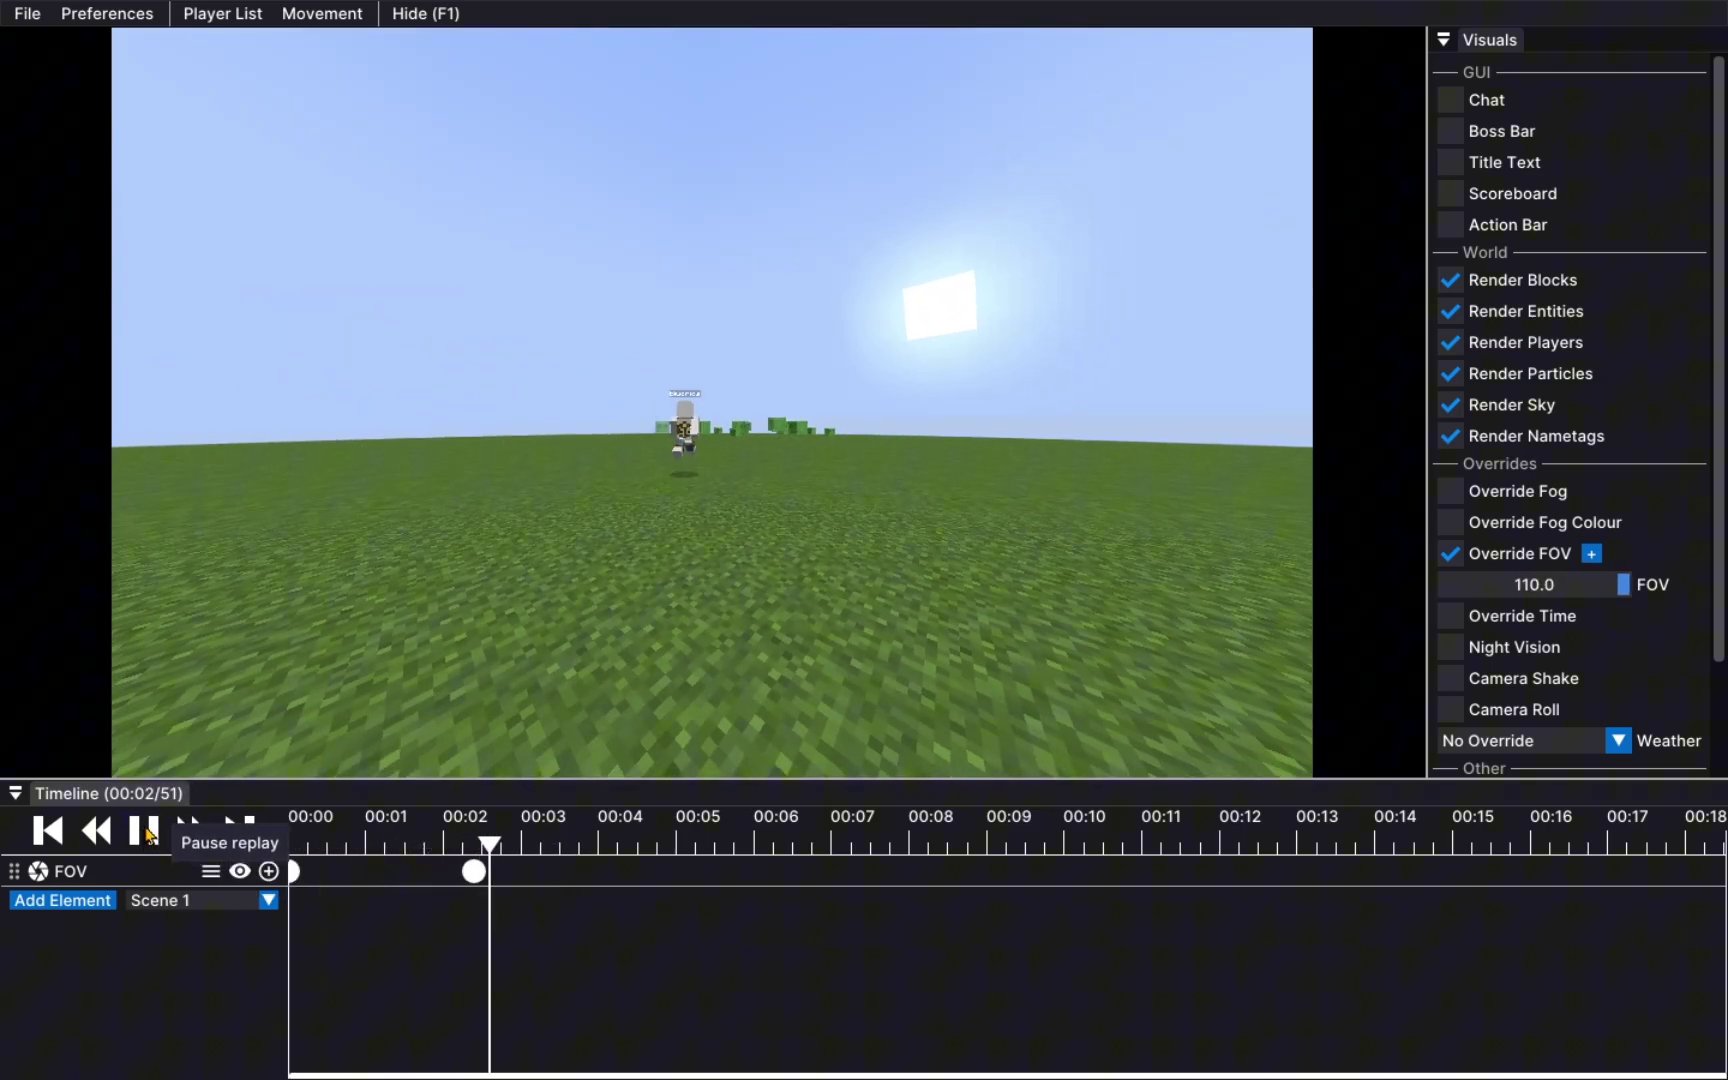
{"action": "left_click", "coordinate": [316, 843]}
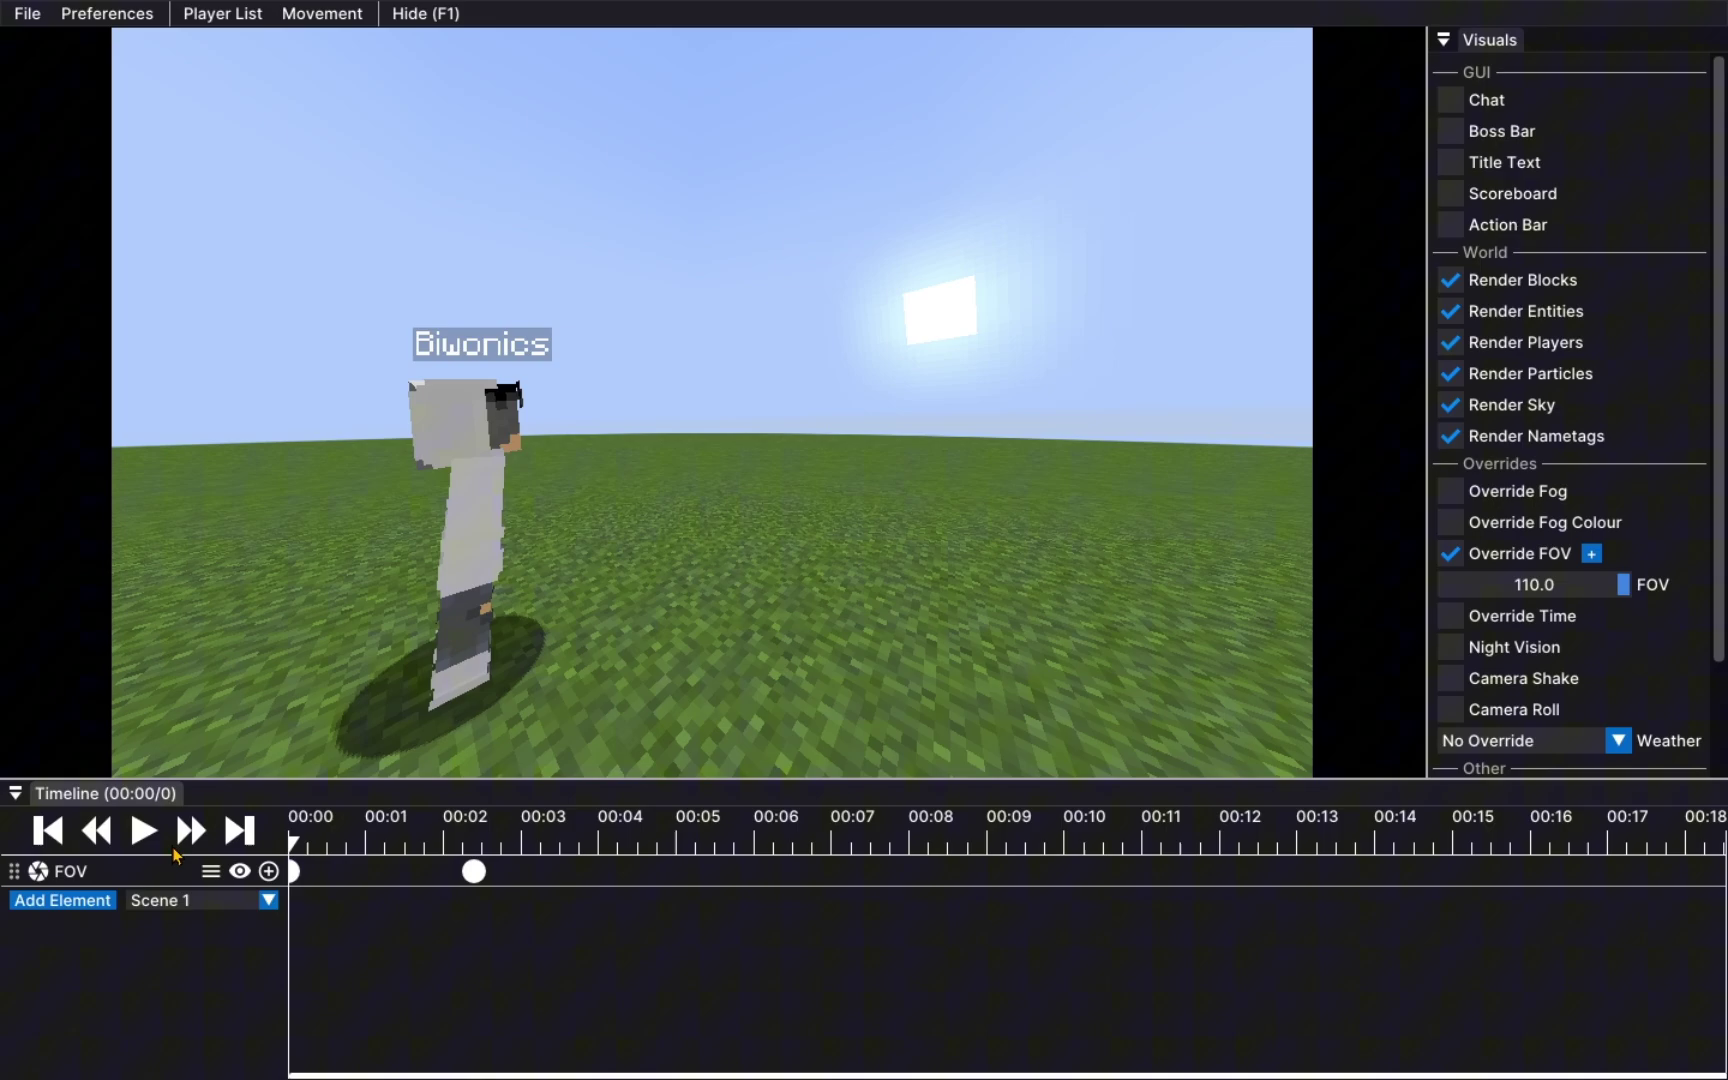
Add a Camera element to Scene 1 and give it a keyframe at 00:00
{"action": "left_click", "coordinate": [36, 901]}
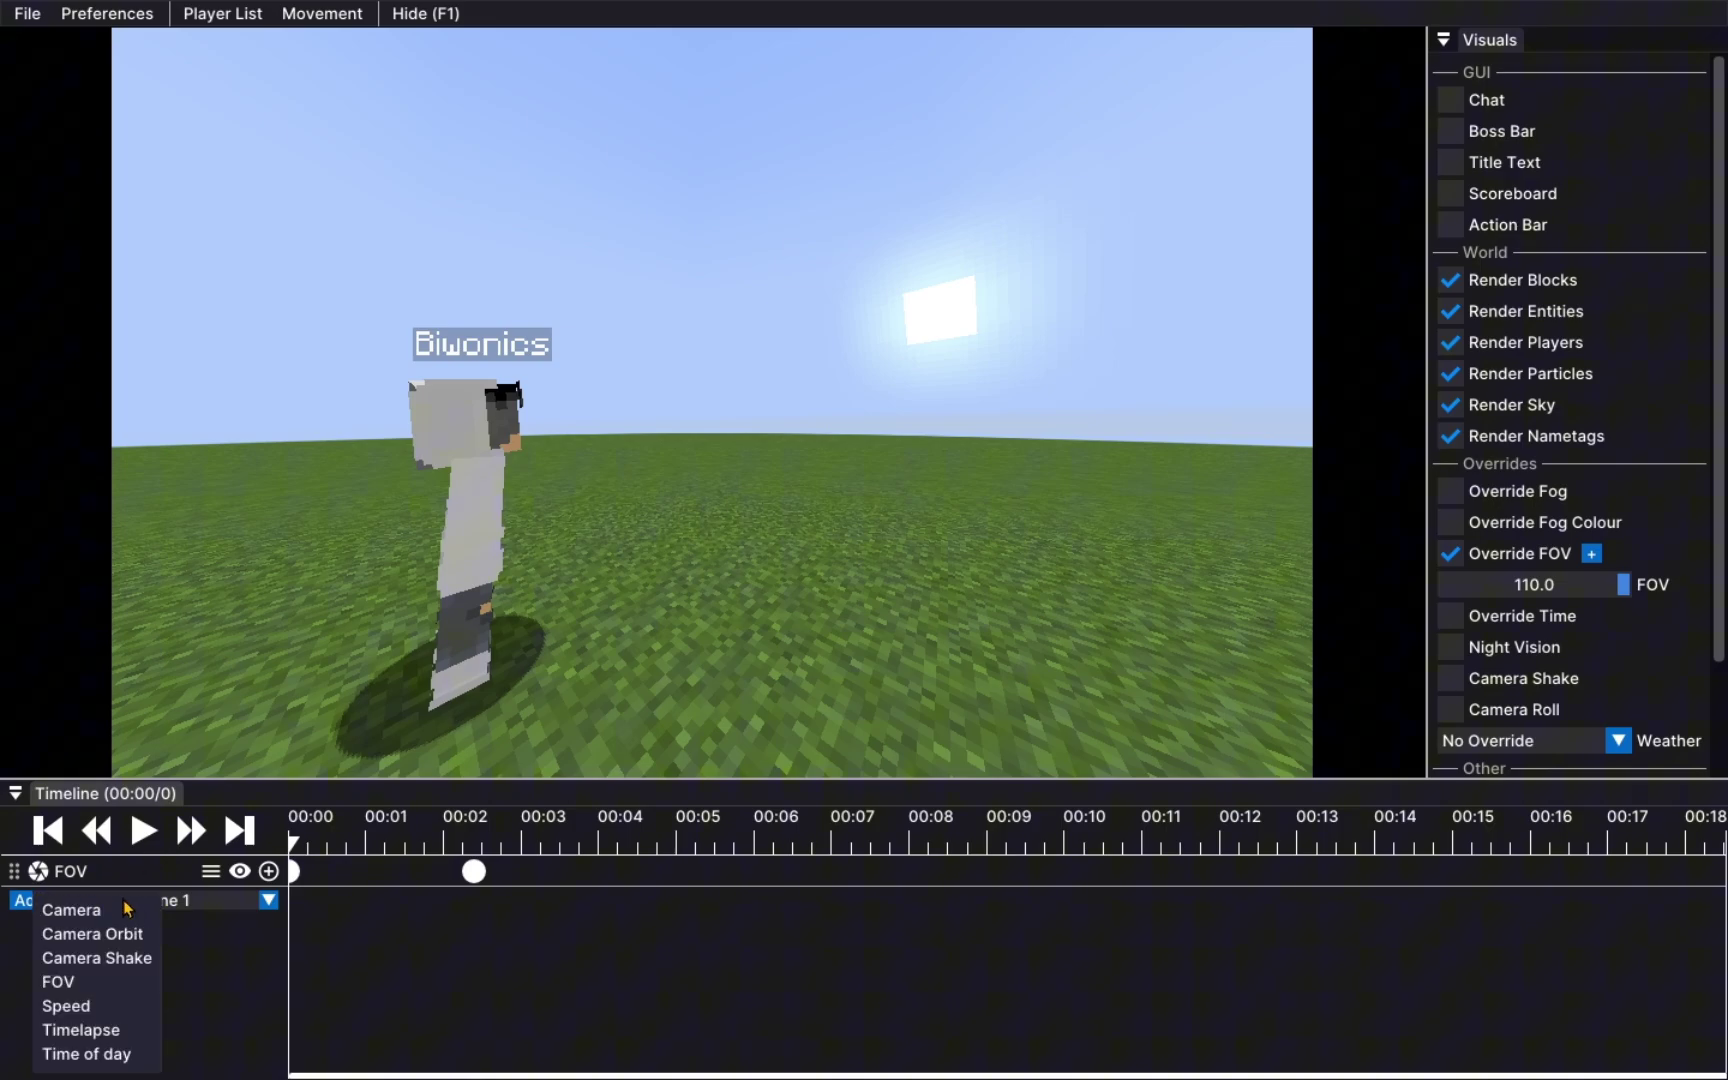
{"action": "left_click", "coordinate": [127, 909]}
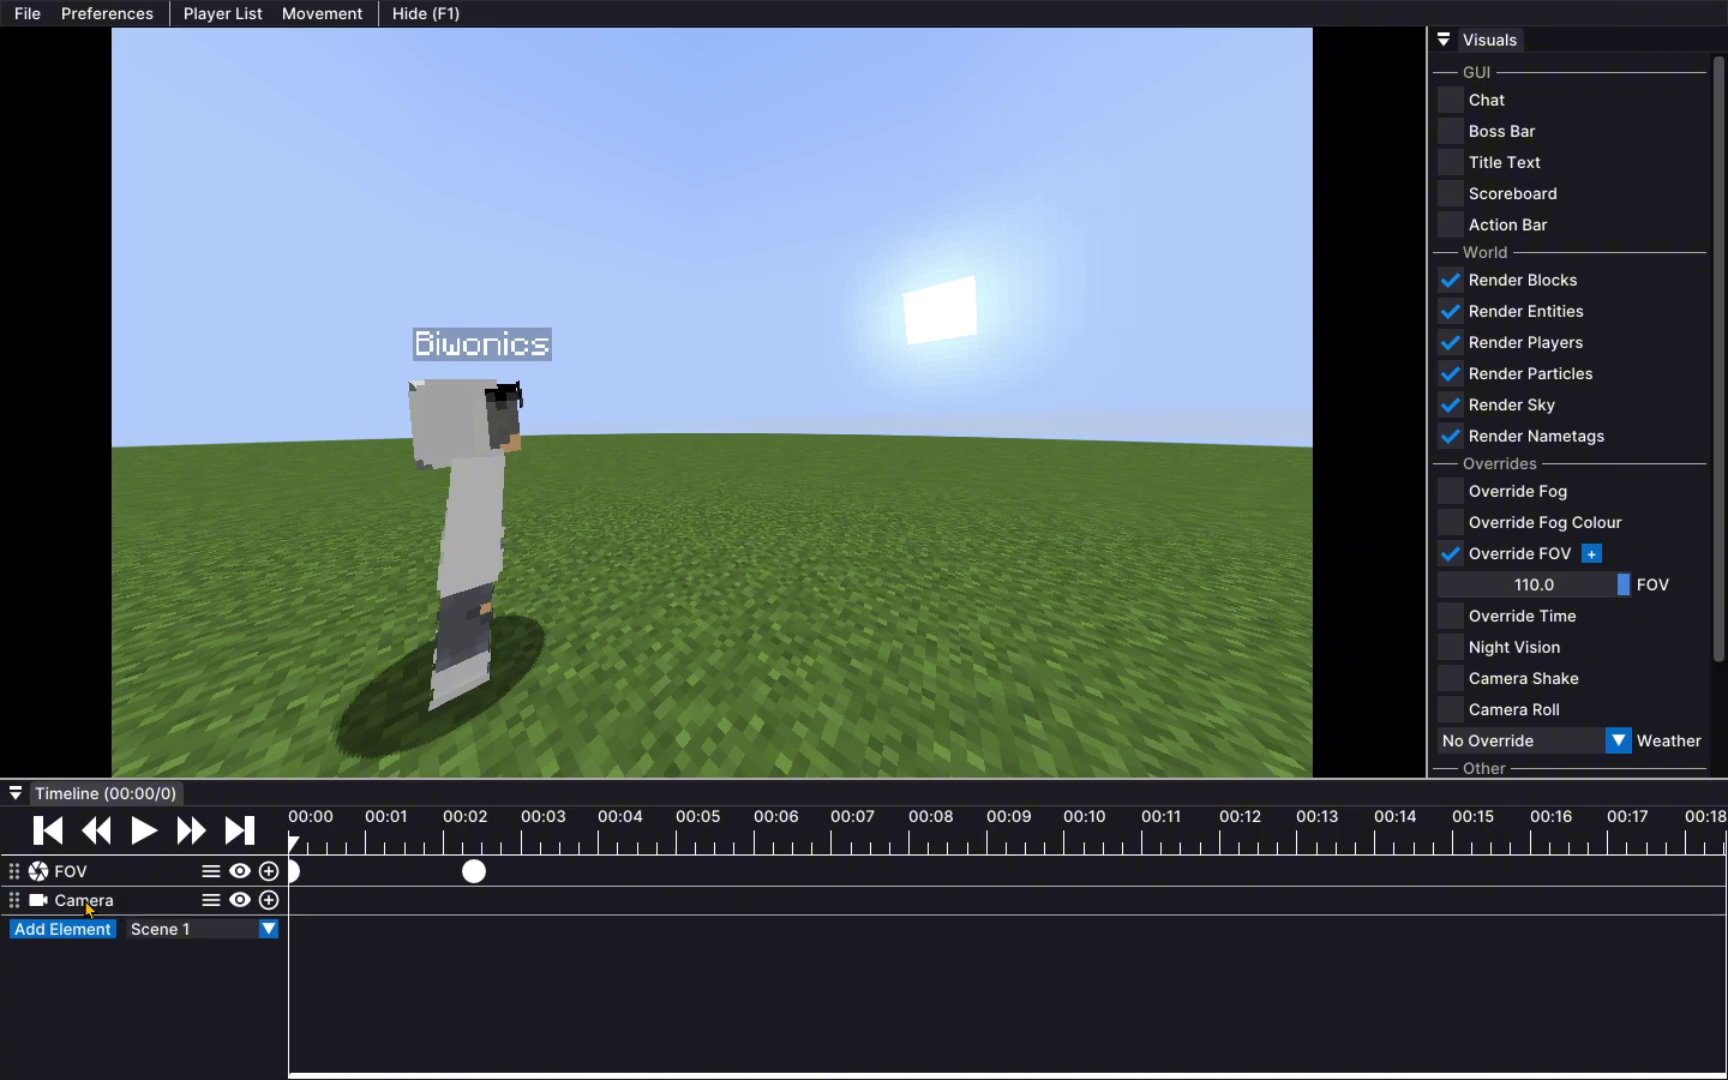
{"action": "left_click", "coordinate": [268, 900]}
Reframe the player from the side and overwrite the Camera keyframe at 00:00 with the adjusted view
{"action": "left_click_drag", "start_coordinate": [575, 557], "coordinate": [716, 413]}
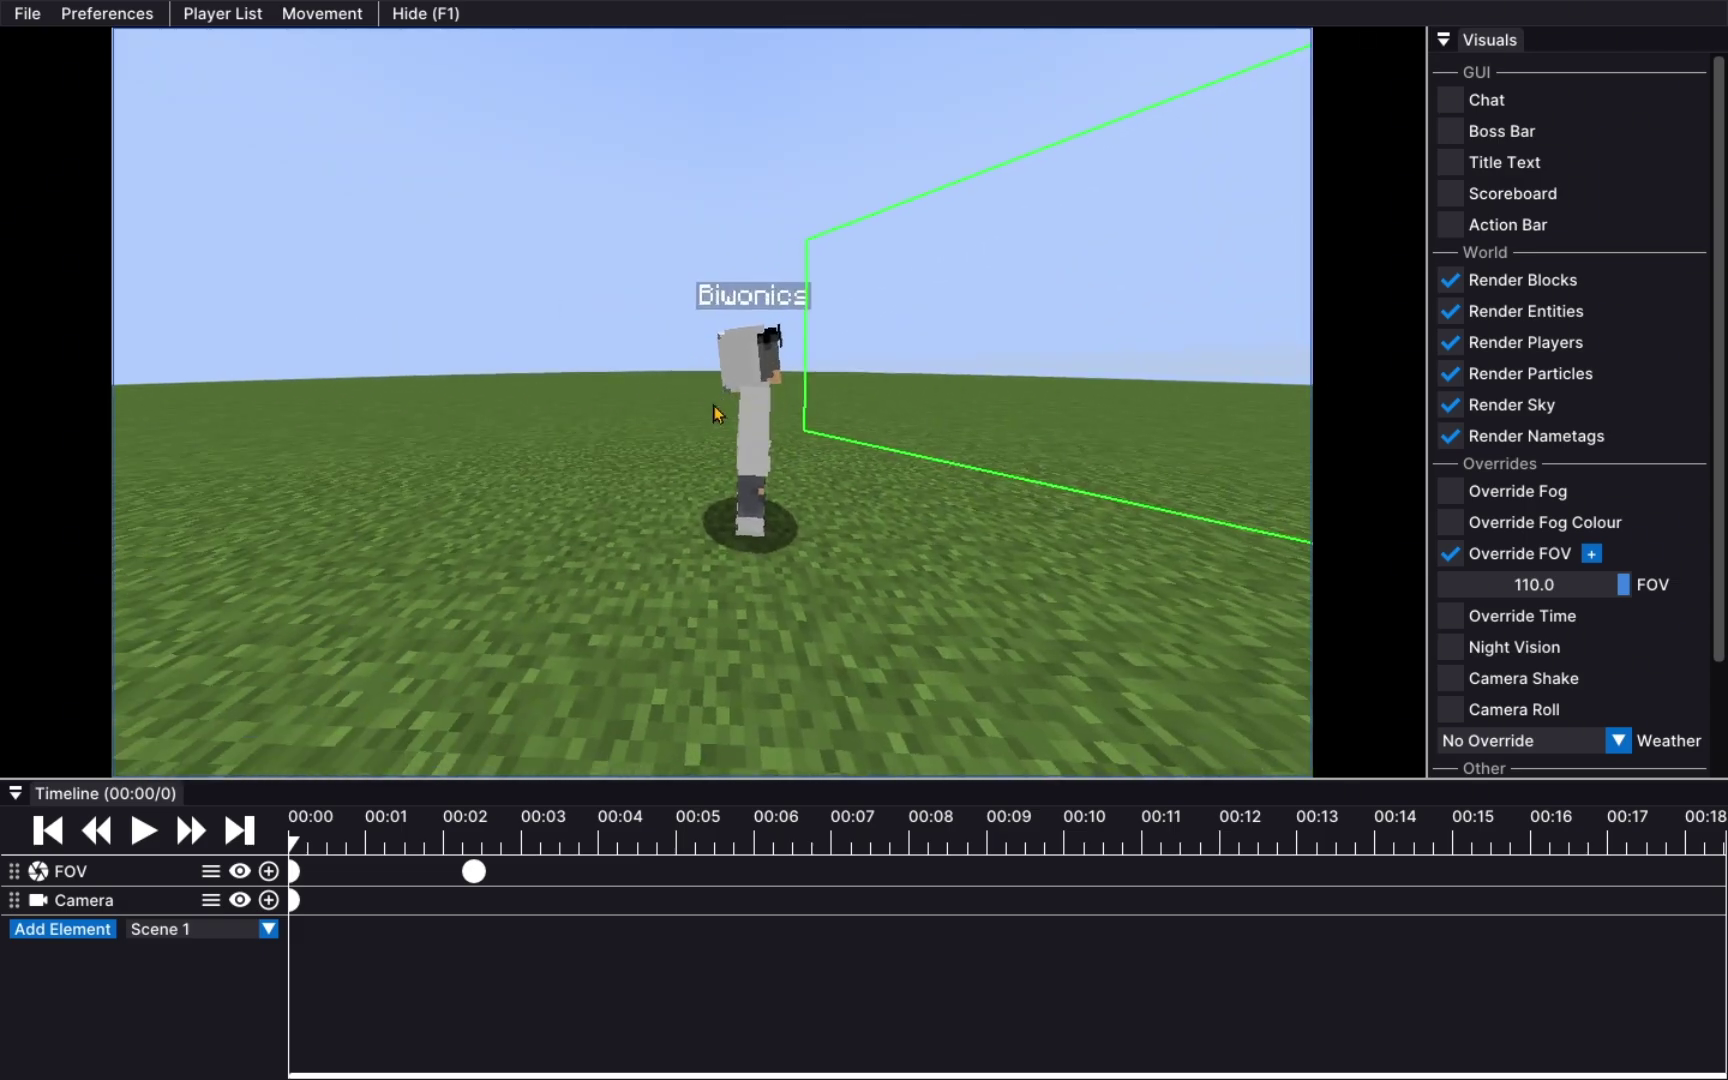
{"action": "left_click", "coordinate": [268, 900]}
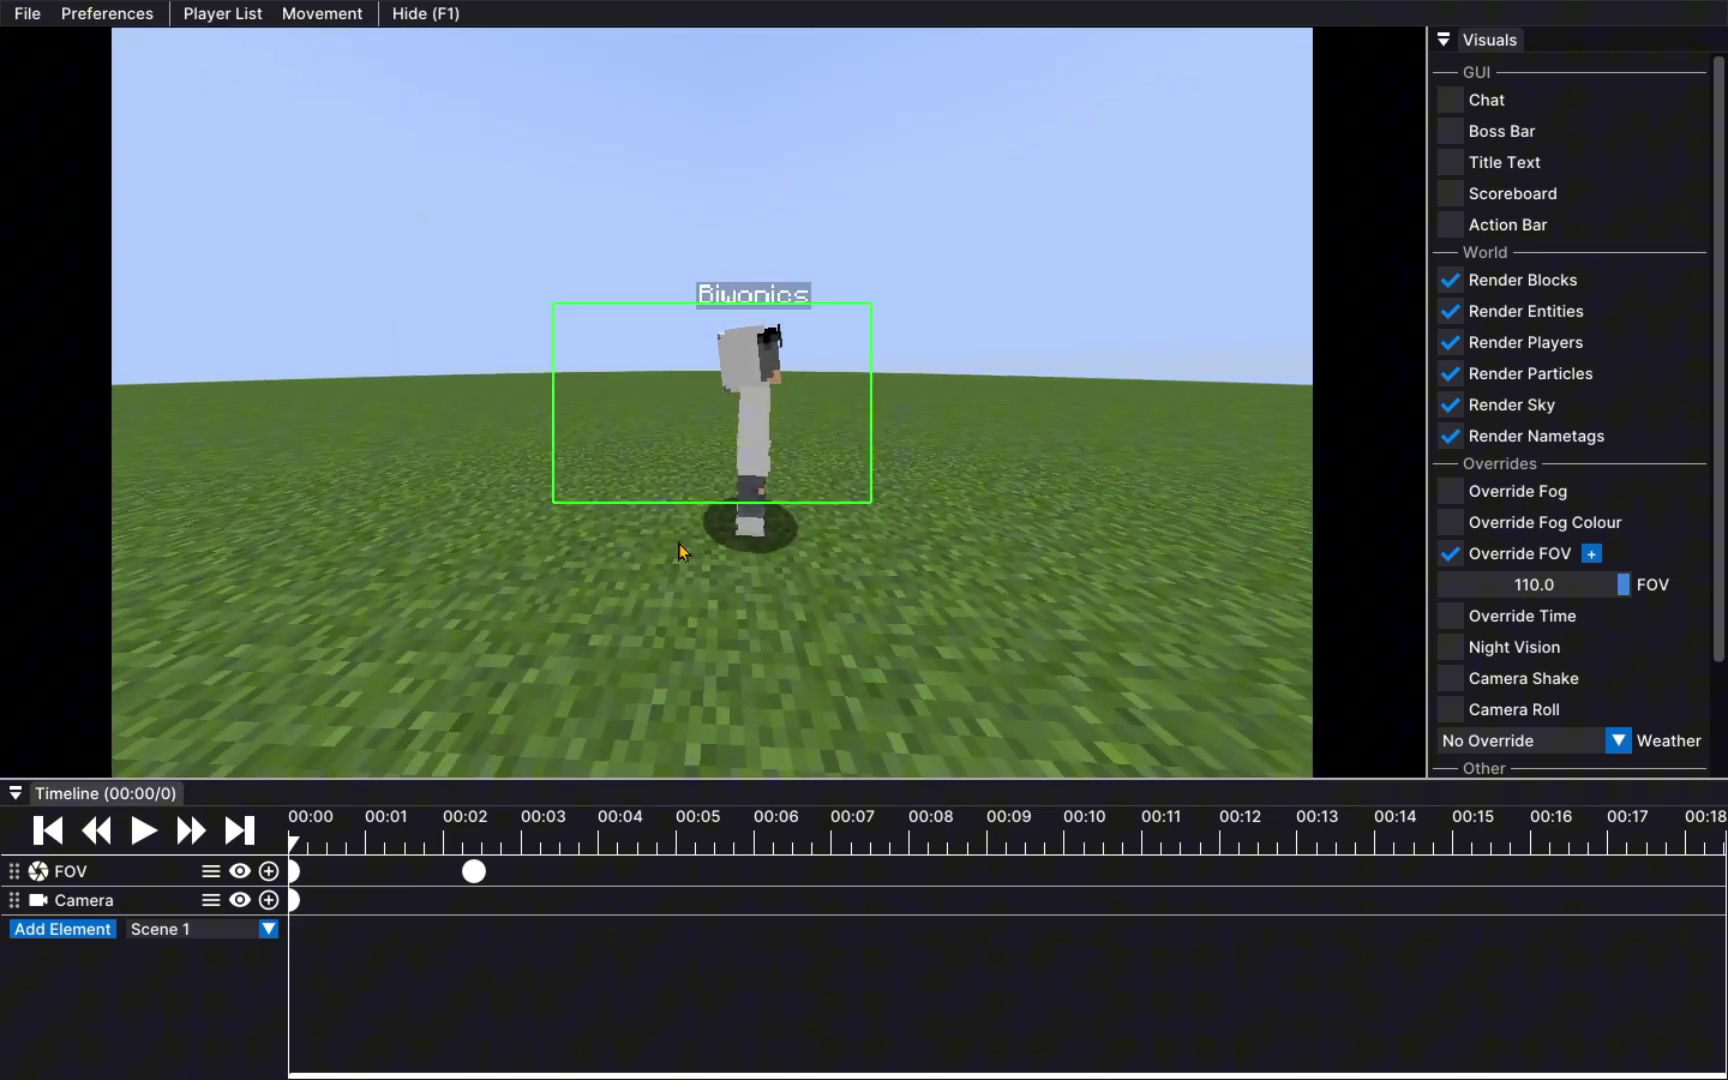
{"action": "left_click_drag", "start_coordinate": [686, 550], "coordinate": [711, 404]}
{"action": "scroll", "coordinate": [711, 404], "scroll_direction": "up", "scroll_amount": 2}
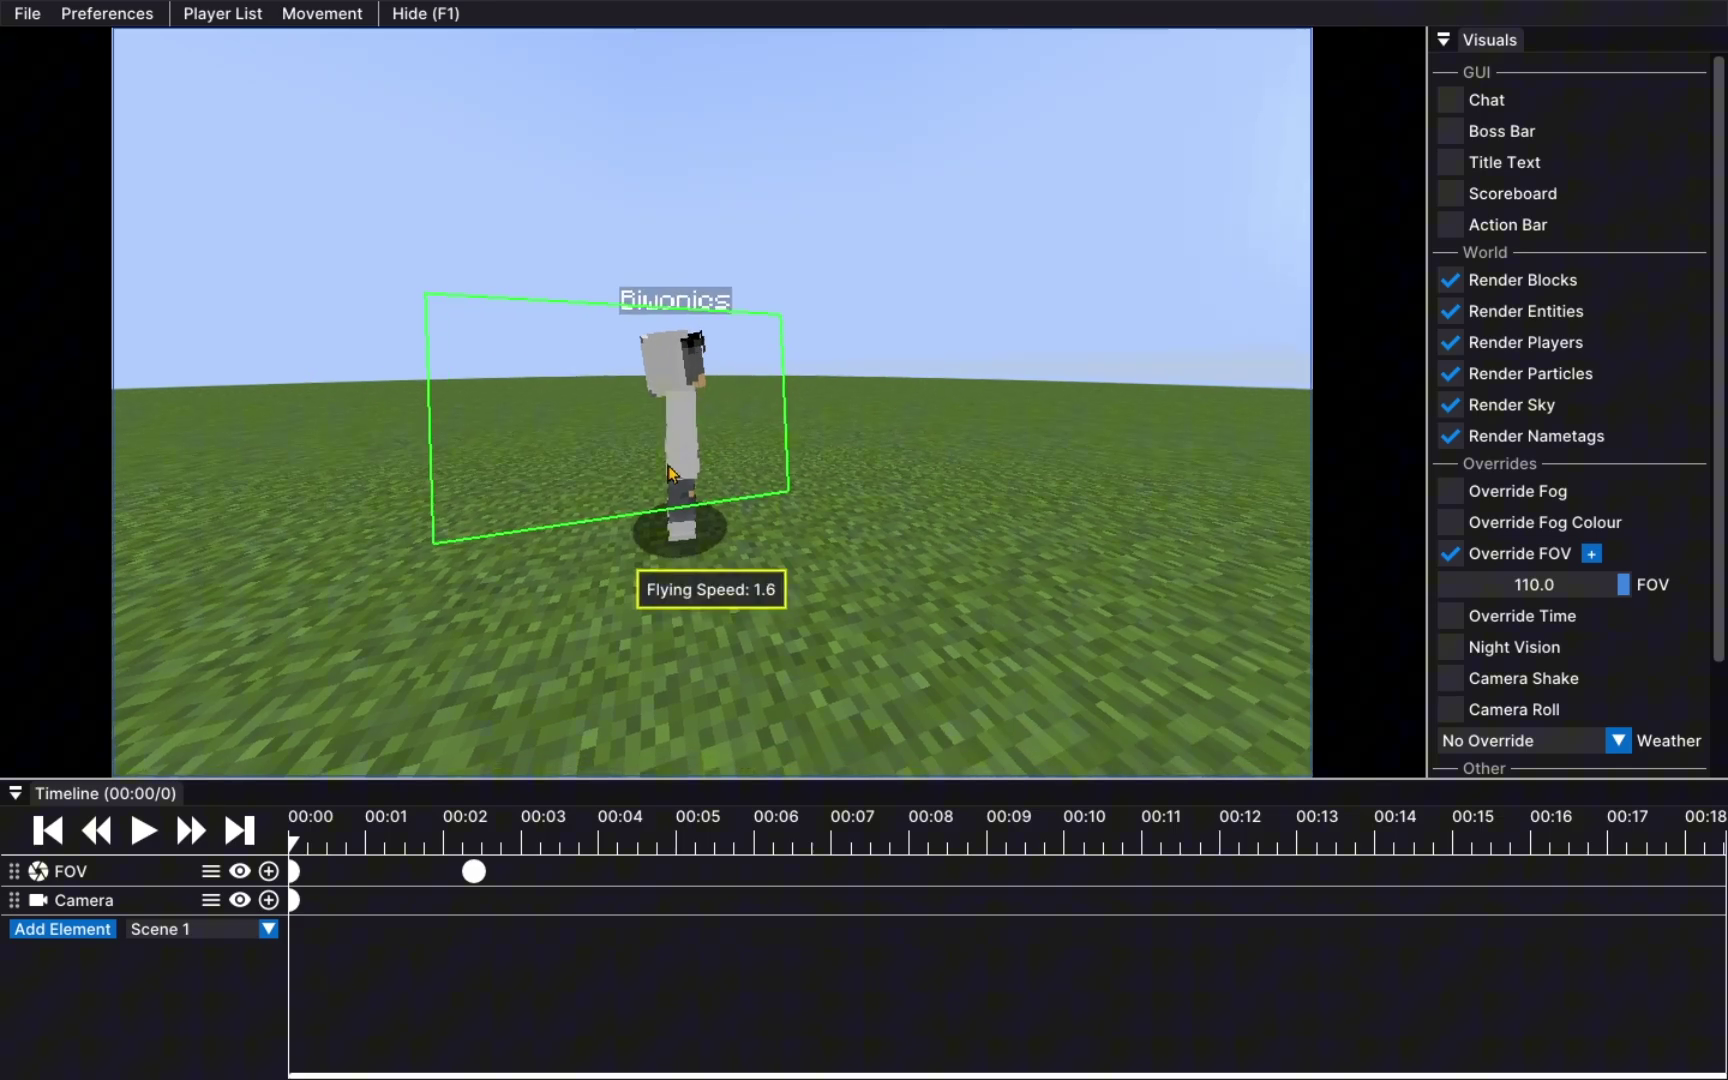
{"action": "left_click", "coordinate": [268, 900]}
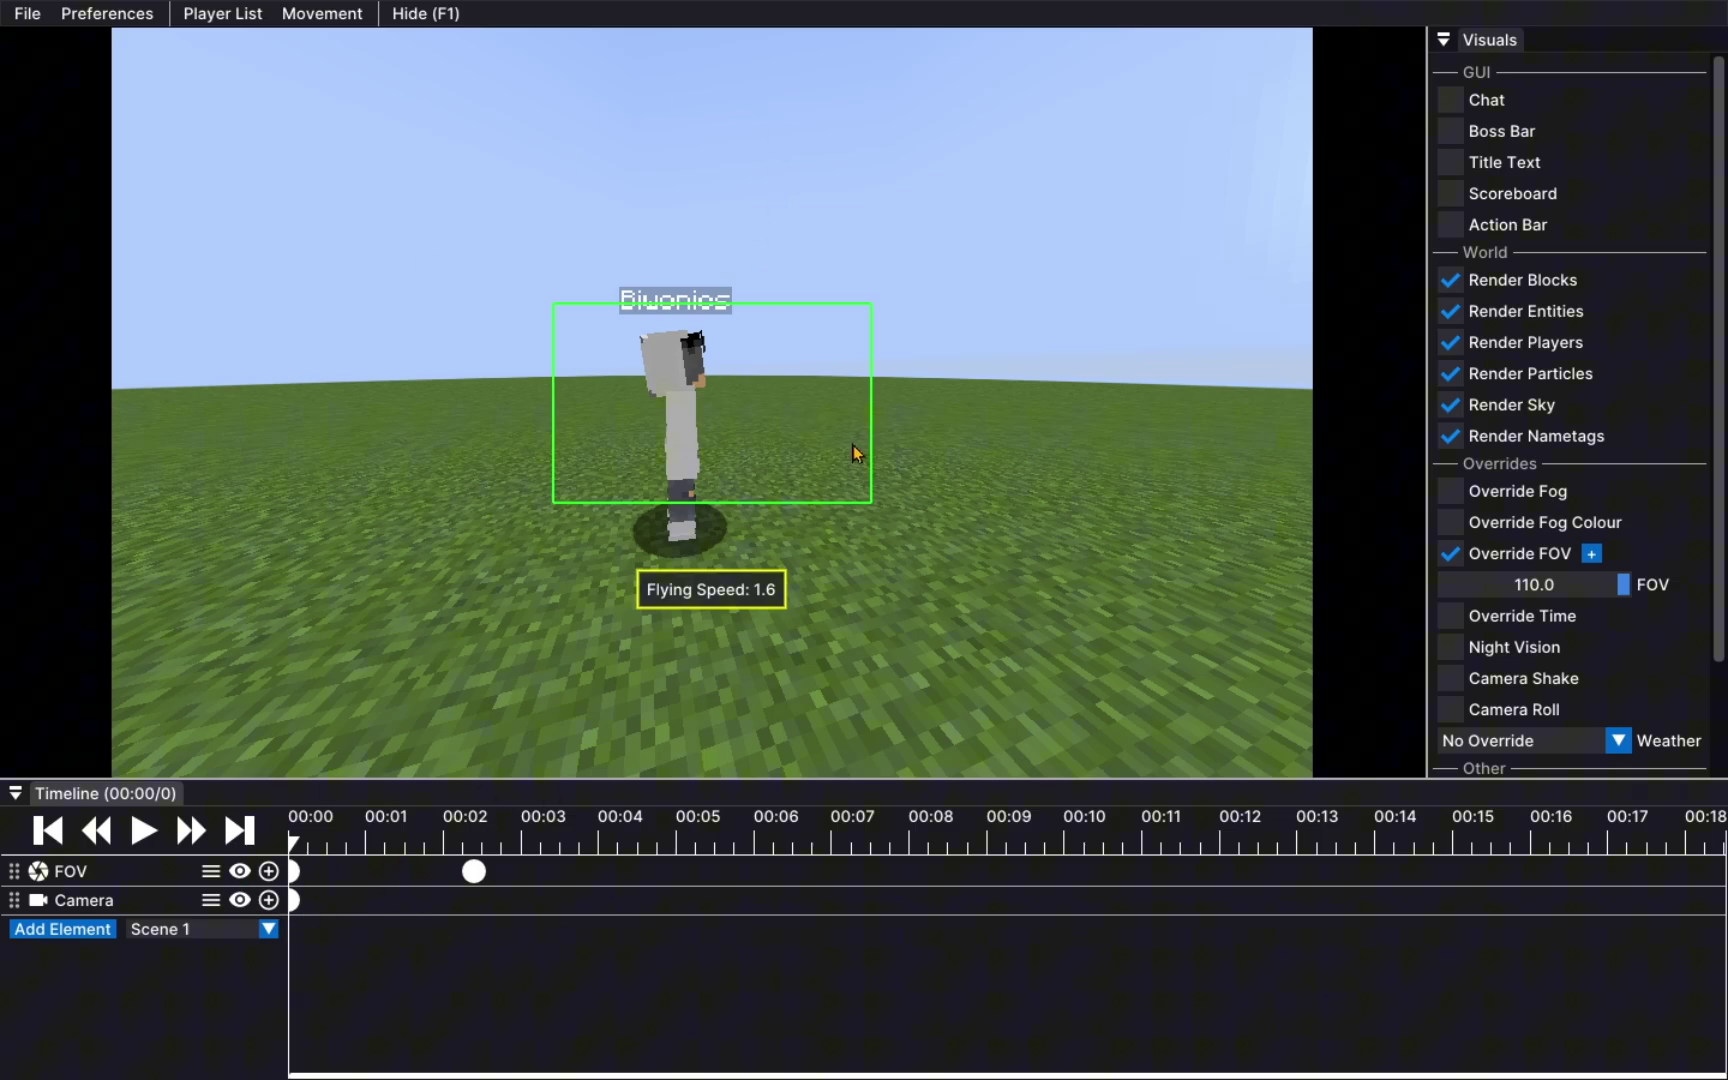
{"action": "left_click_drag", "start_coordinate": [854, 453], "coordinate": [421, 693]}
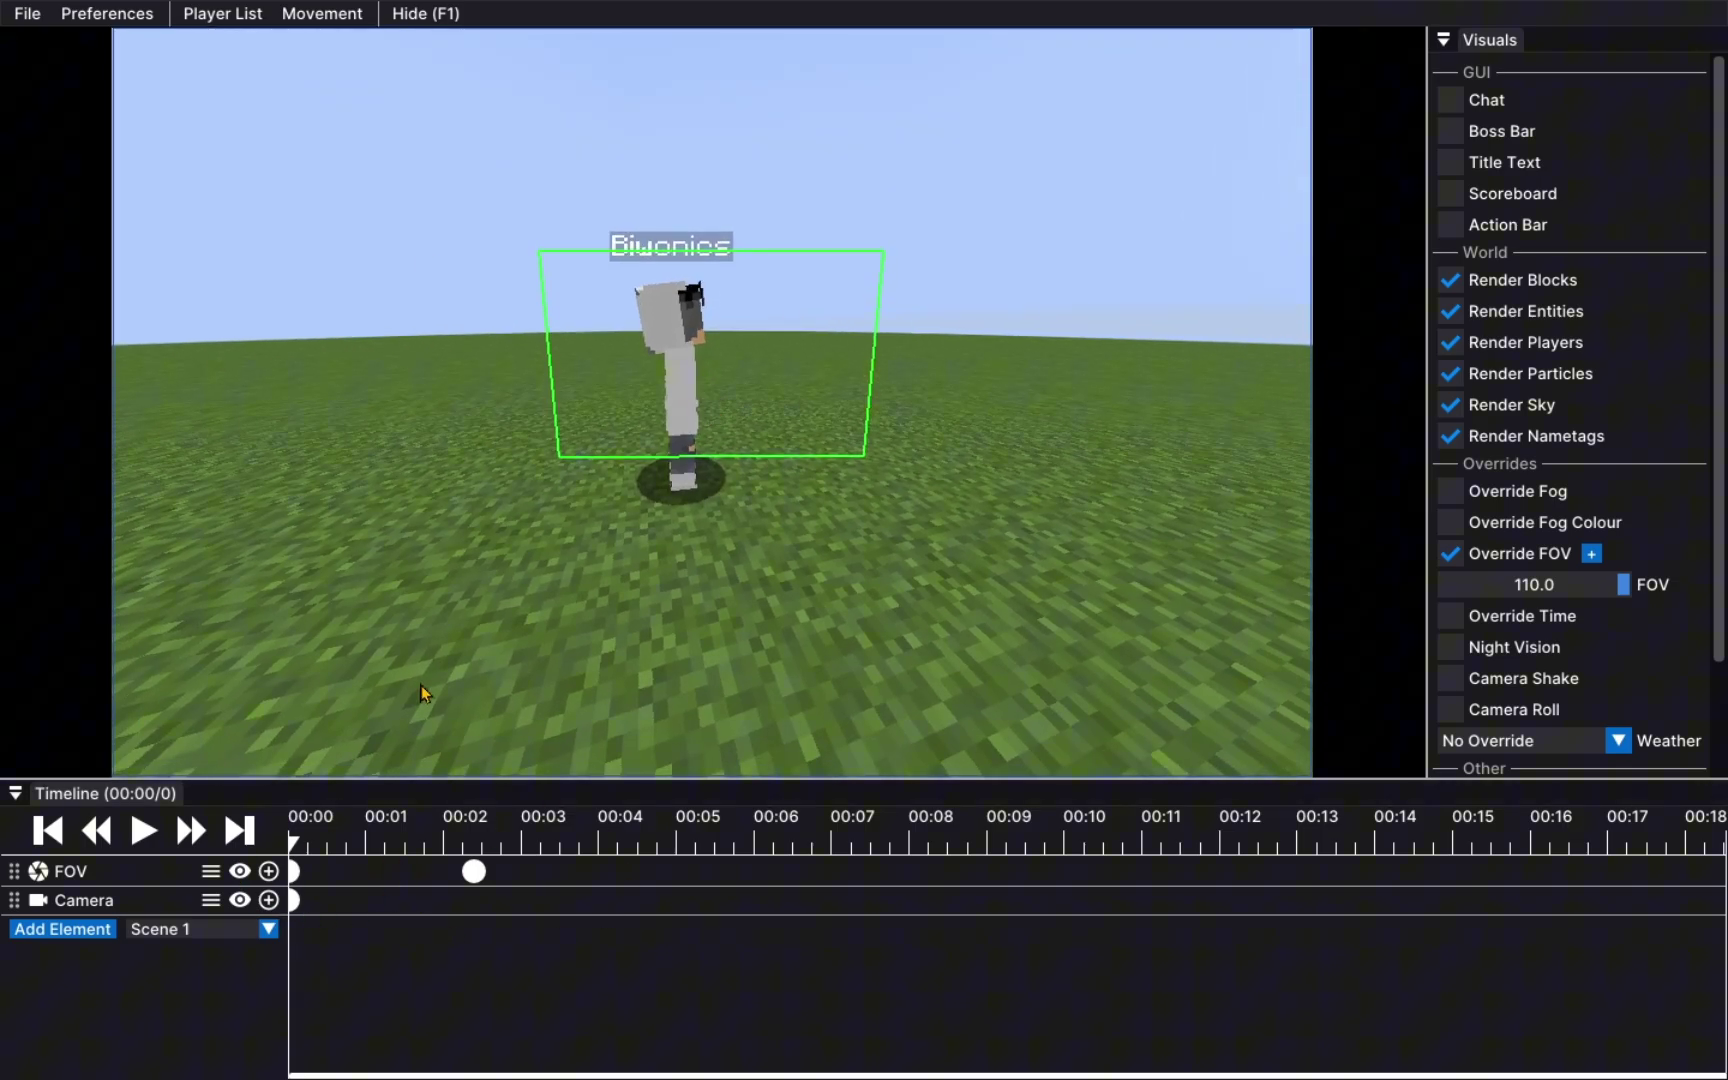
{"action": "left_click", "coordinate": [268, 900]}
{"action": "left_click_drag", "start_coordinate": [668, 517], "coordinate": [408, 773]}
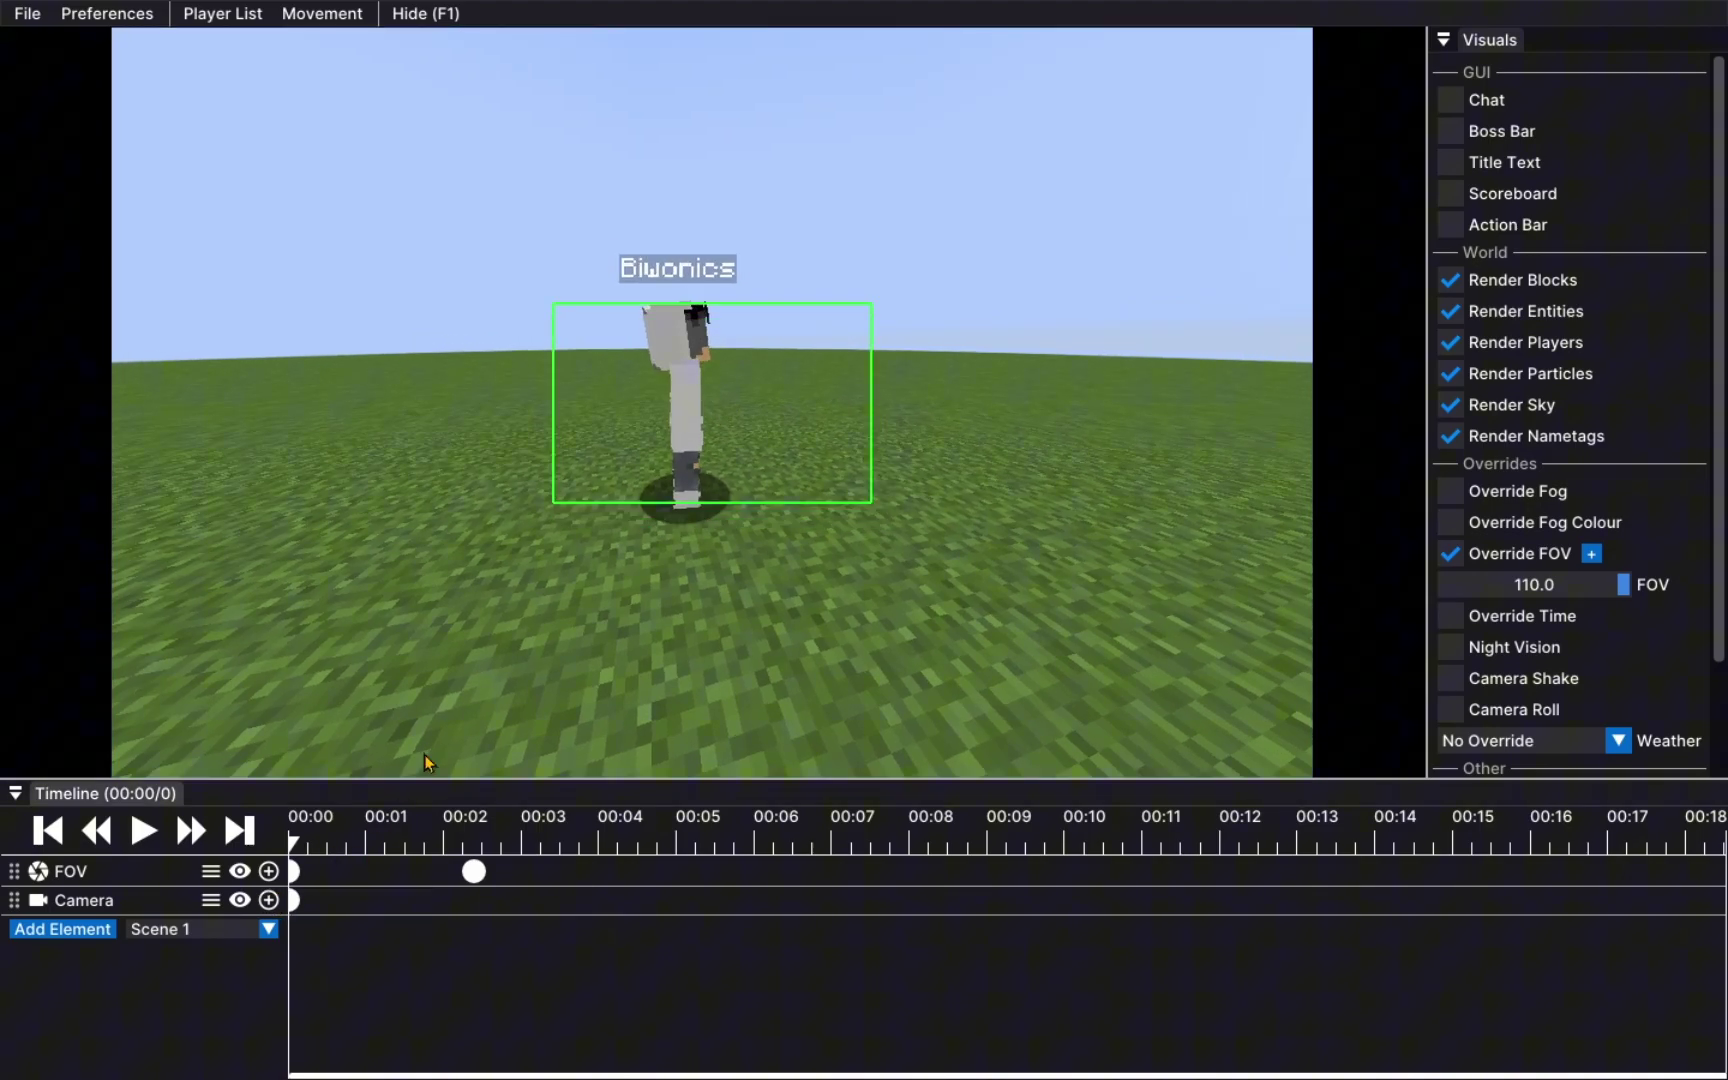
{"action": "left_click_drag", "start_coordinate": [424, 755], "coordinate": [712, 403]}
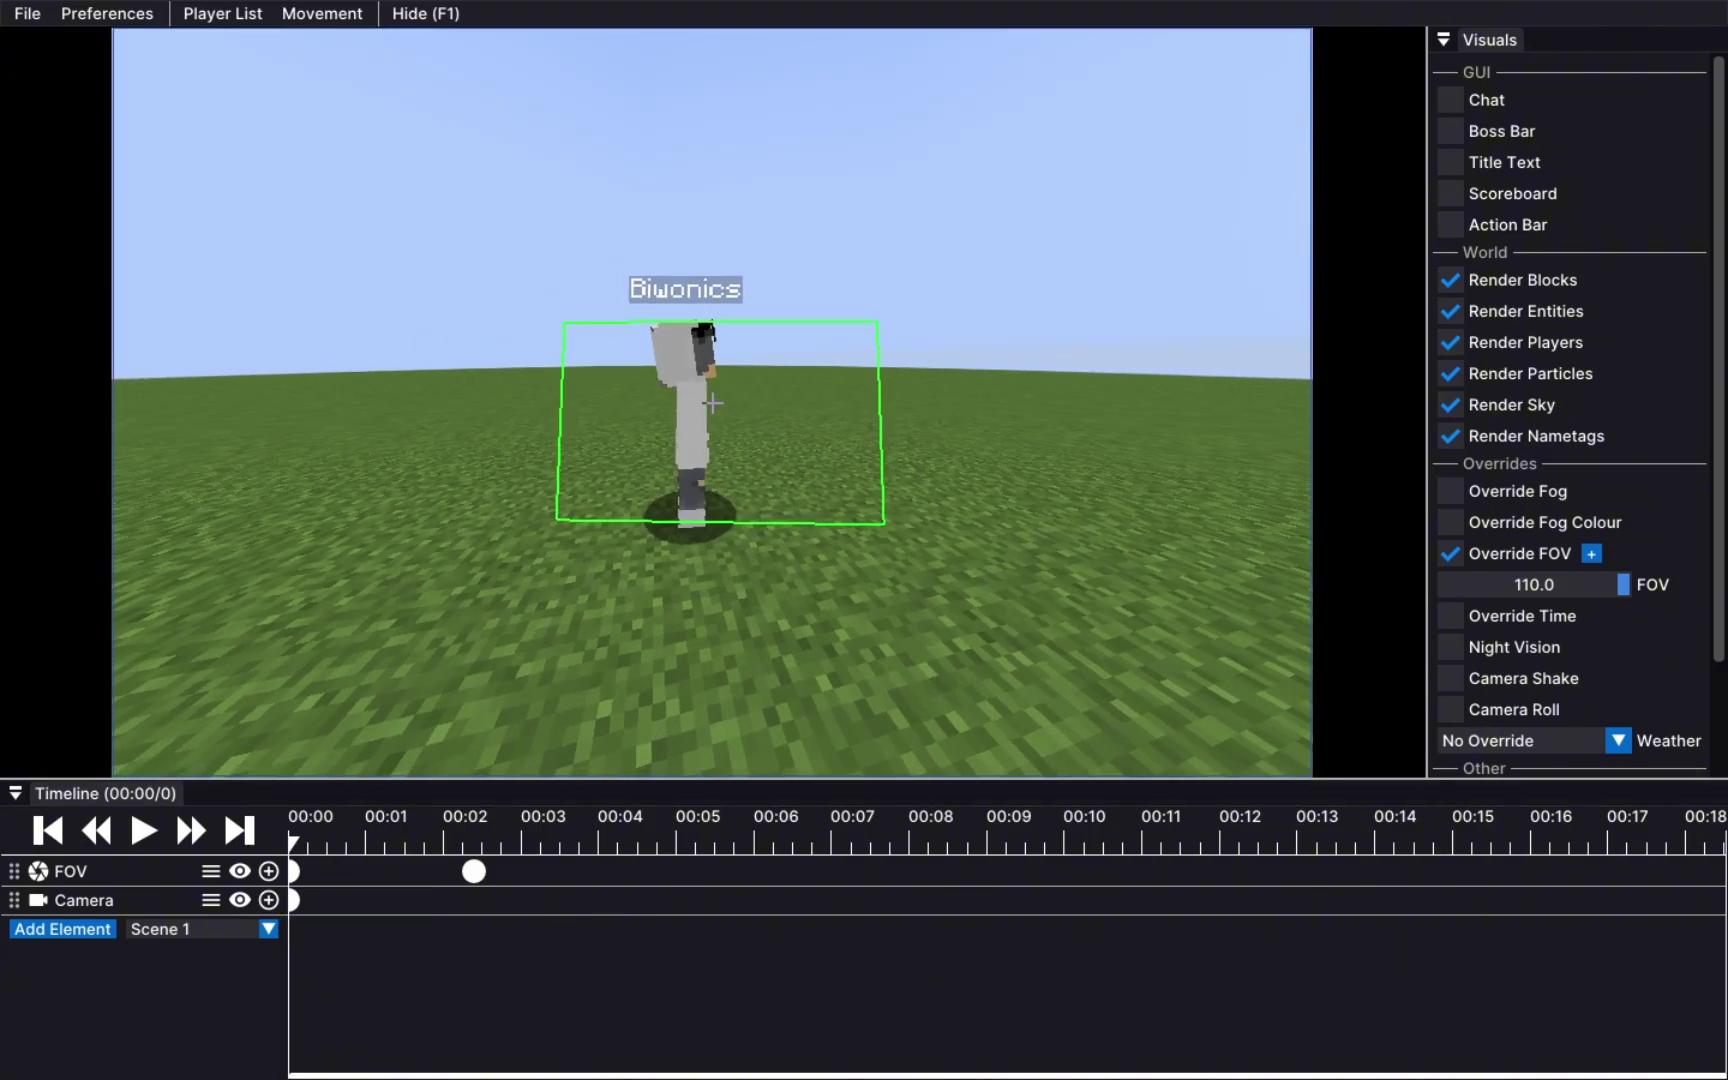
{"action": "left_click", "coordinate": [270, 900]}
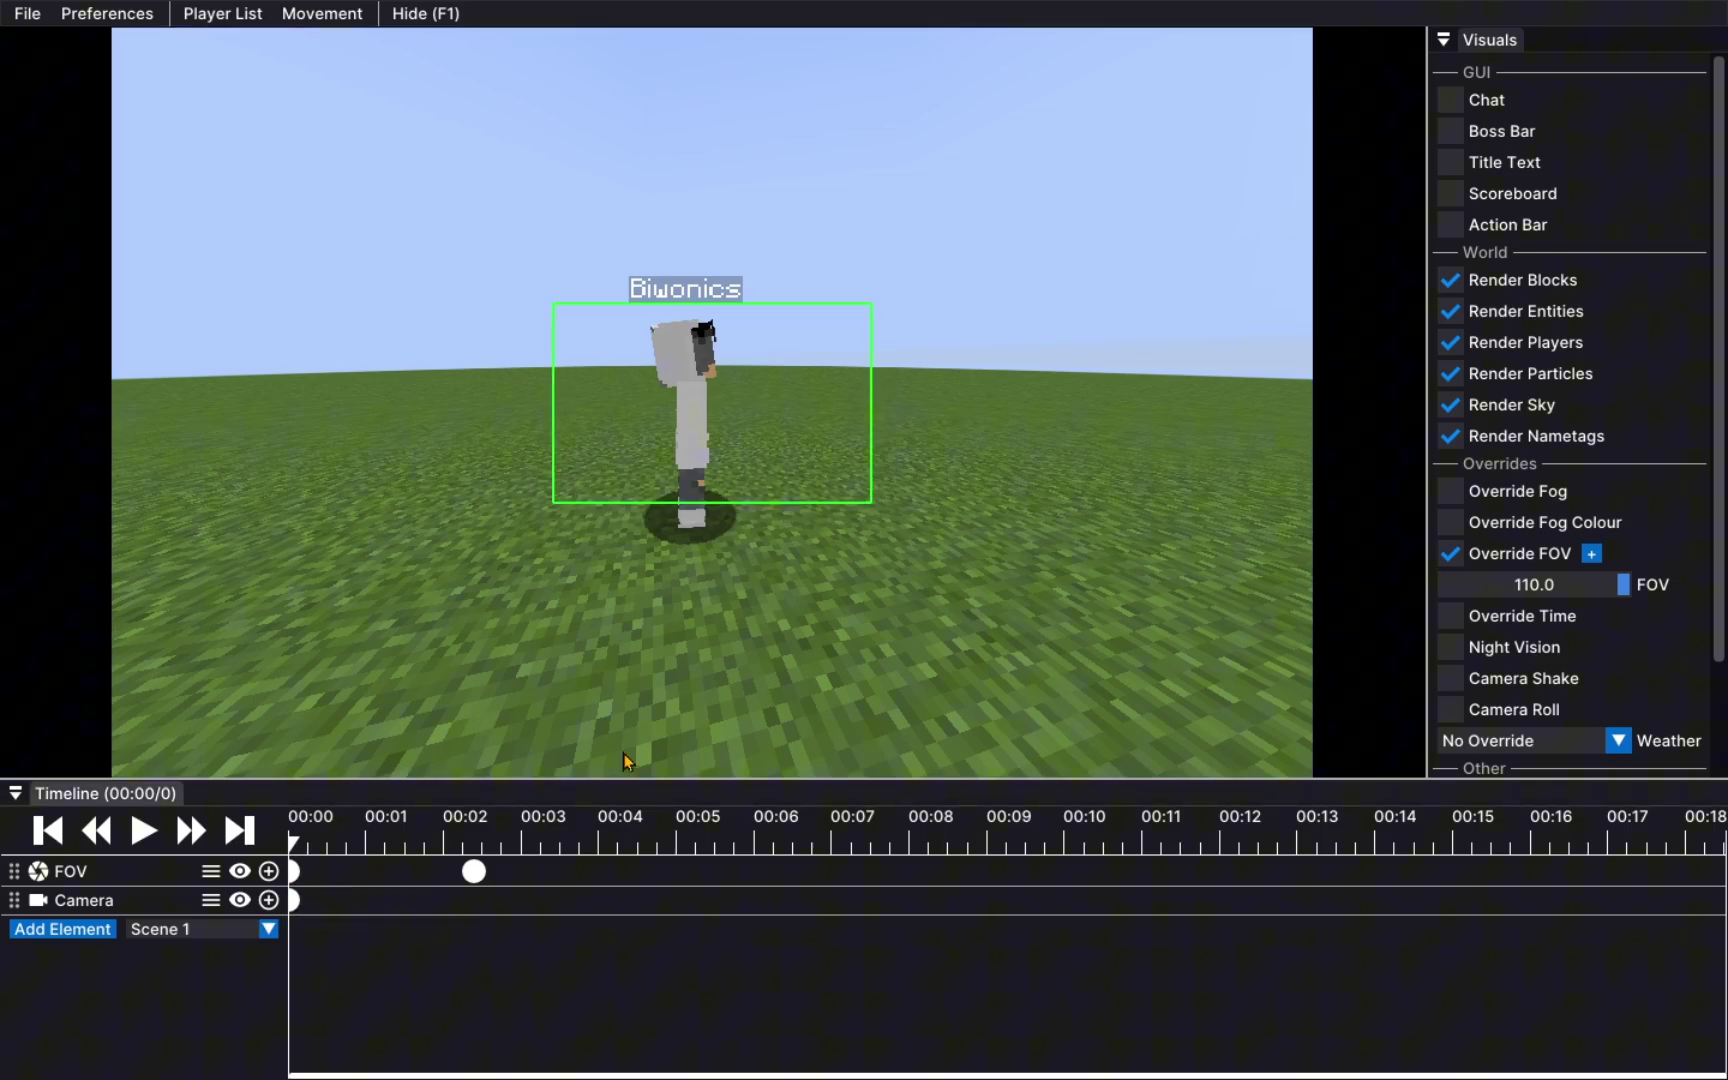
Add a Camera keyframe at tick 48, updating it with a view facing the distant player and slimes, and play the move from the start
{"action": "left_click", "coordinate": [145, 832]}
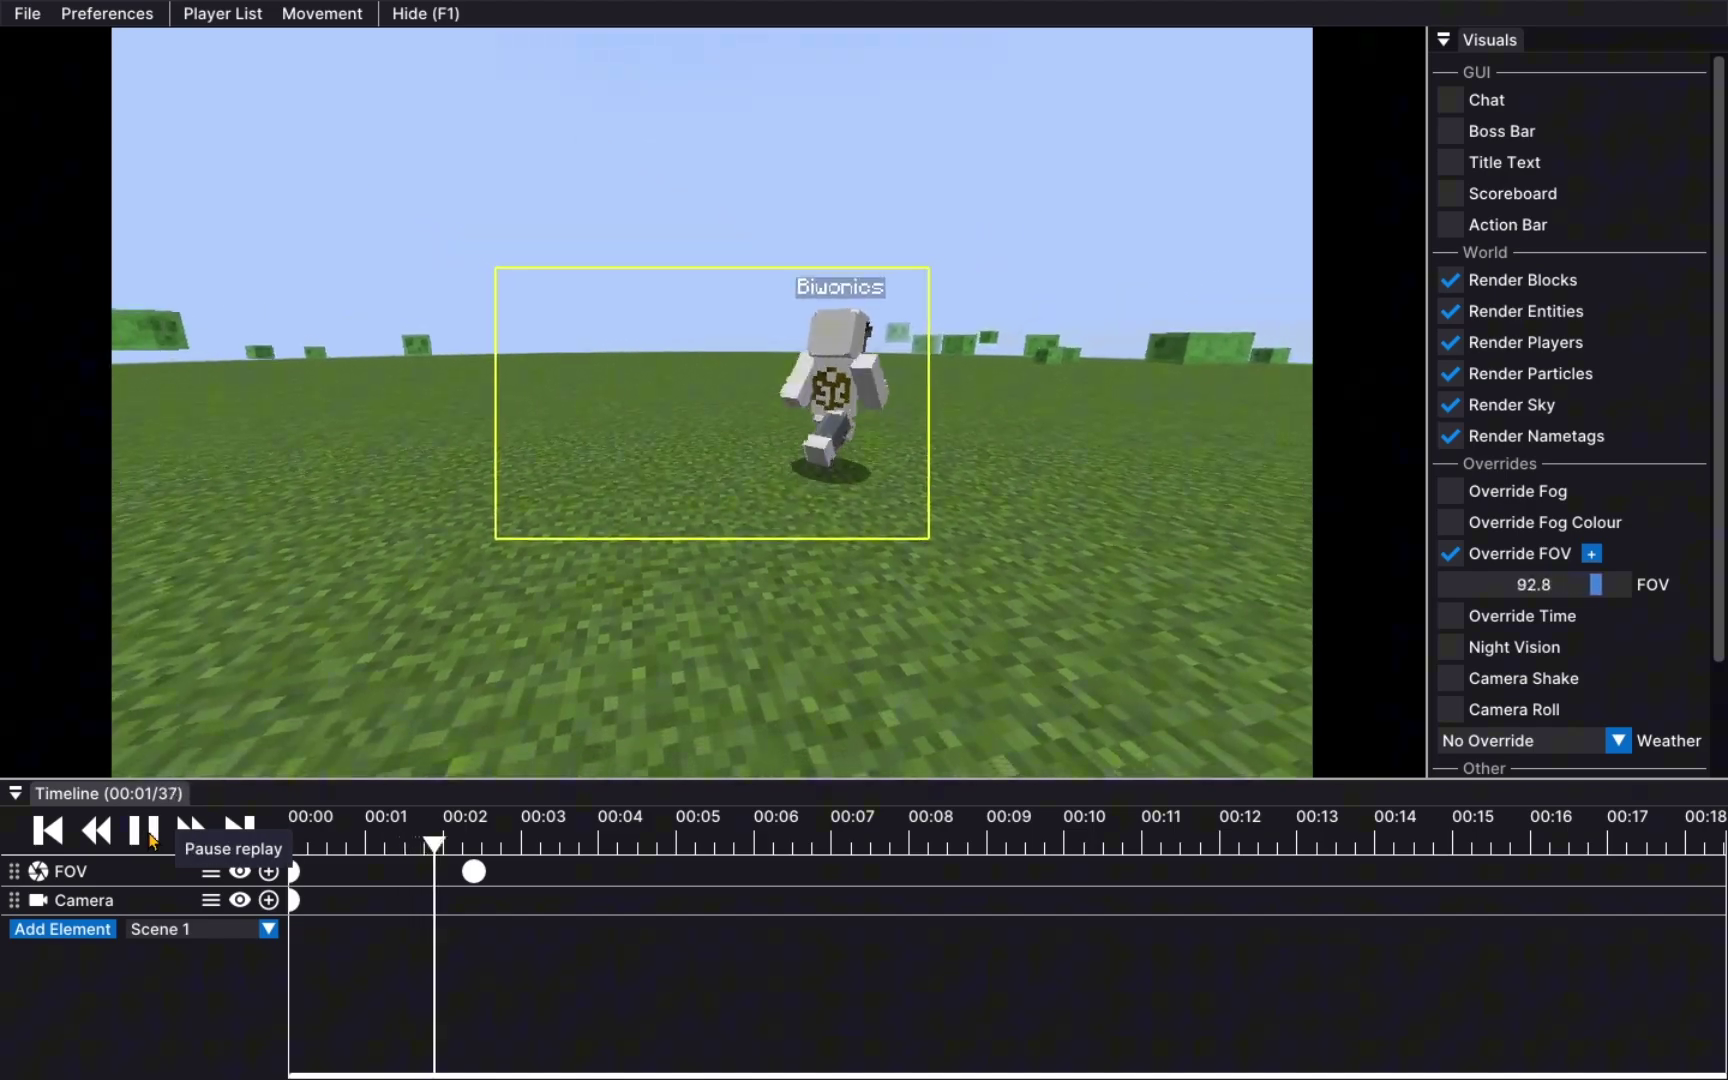
{"action": "left_click", "coordinate": [145, 832]}
{"action": "left_click_drag", "start_coordinate": [470, 833], "coordinate": [474, 838]}
{"action": "left_click", "coordinate": [268, 899]}
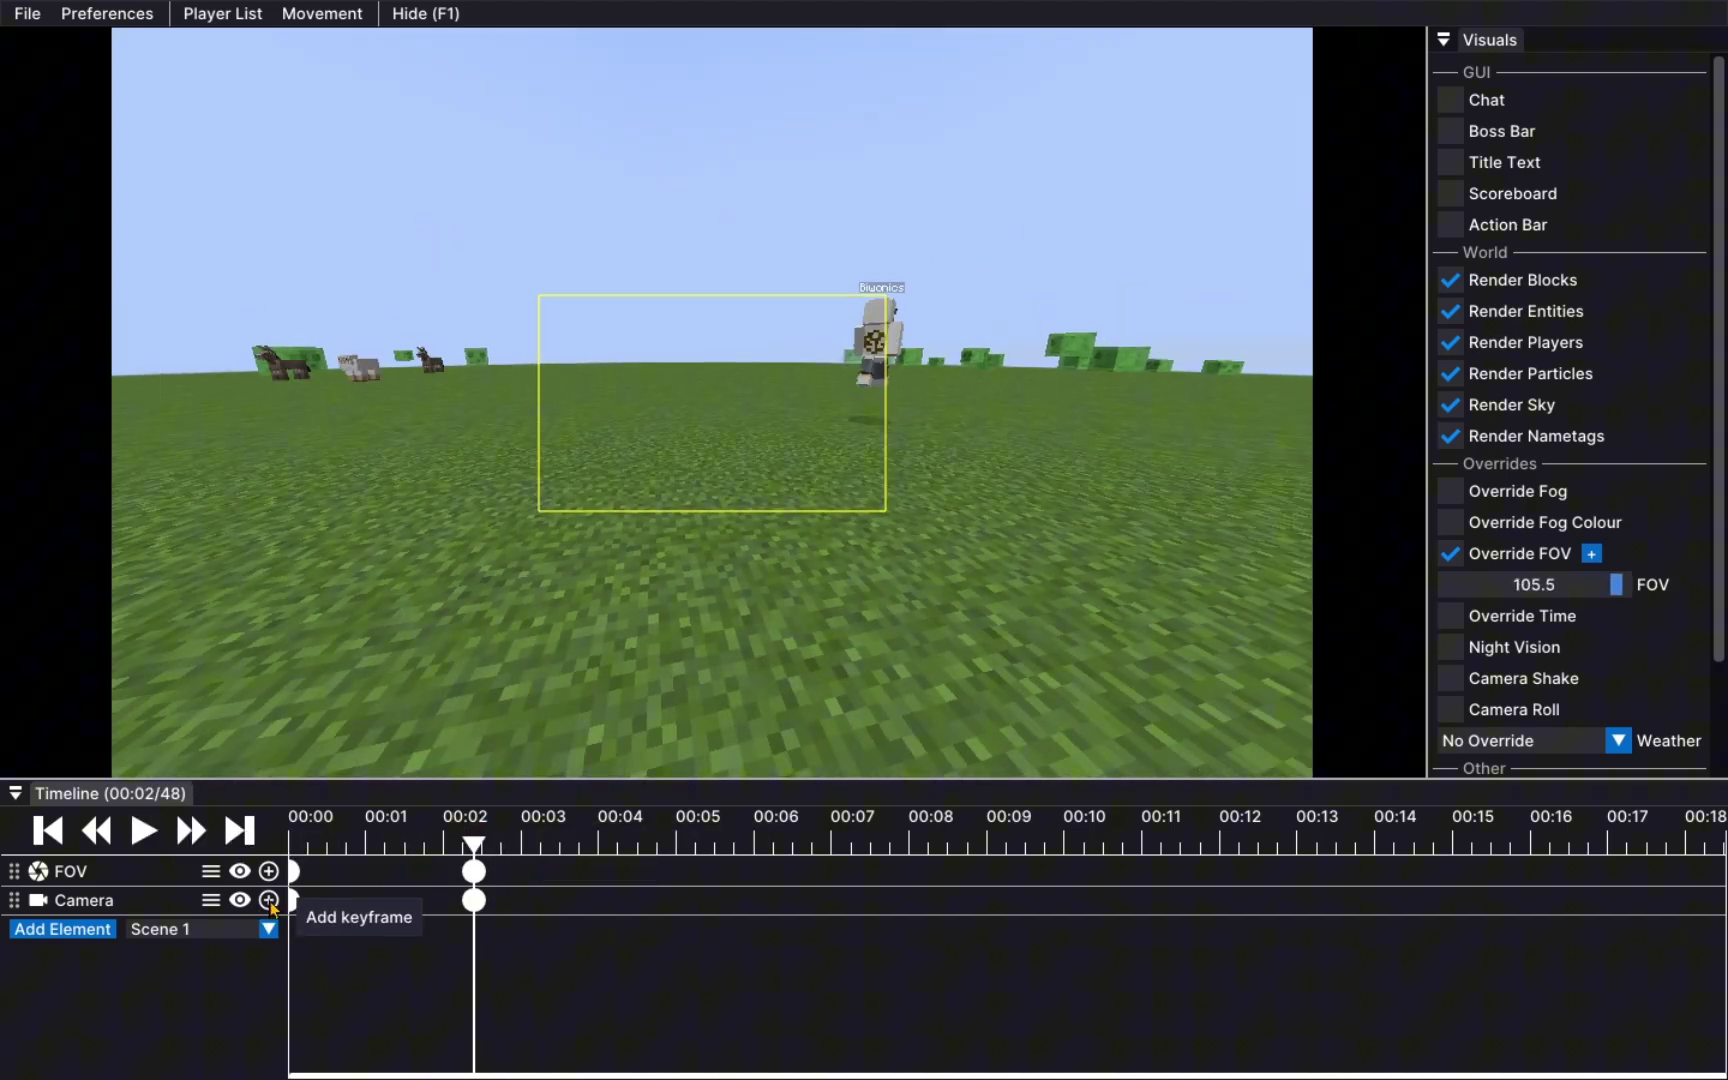
{"action": "left_click", "coordinate": [815, 545]}
{"action": "key", "text": "s"}
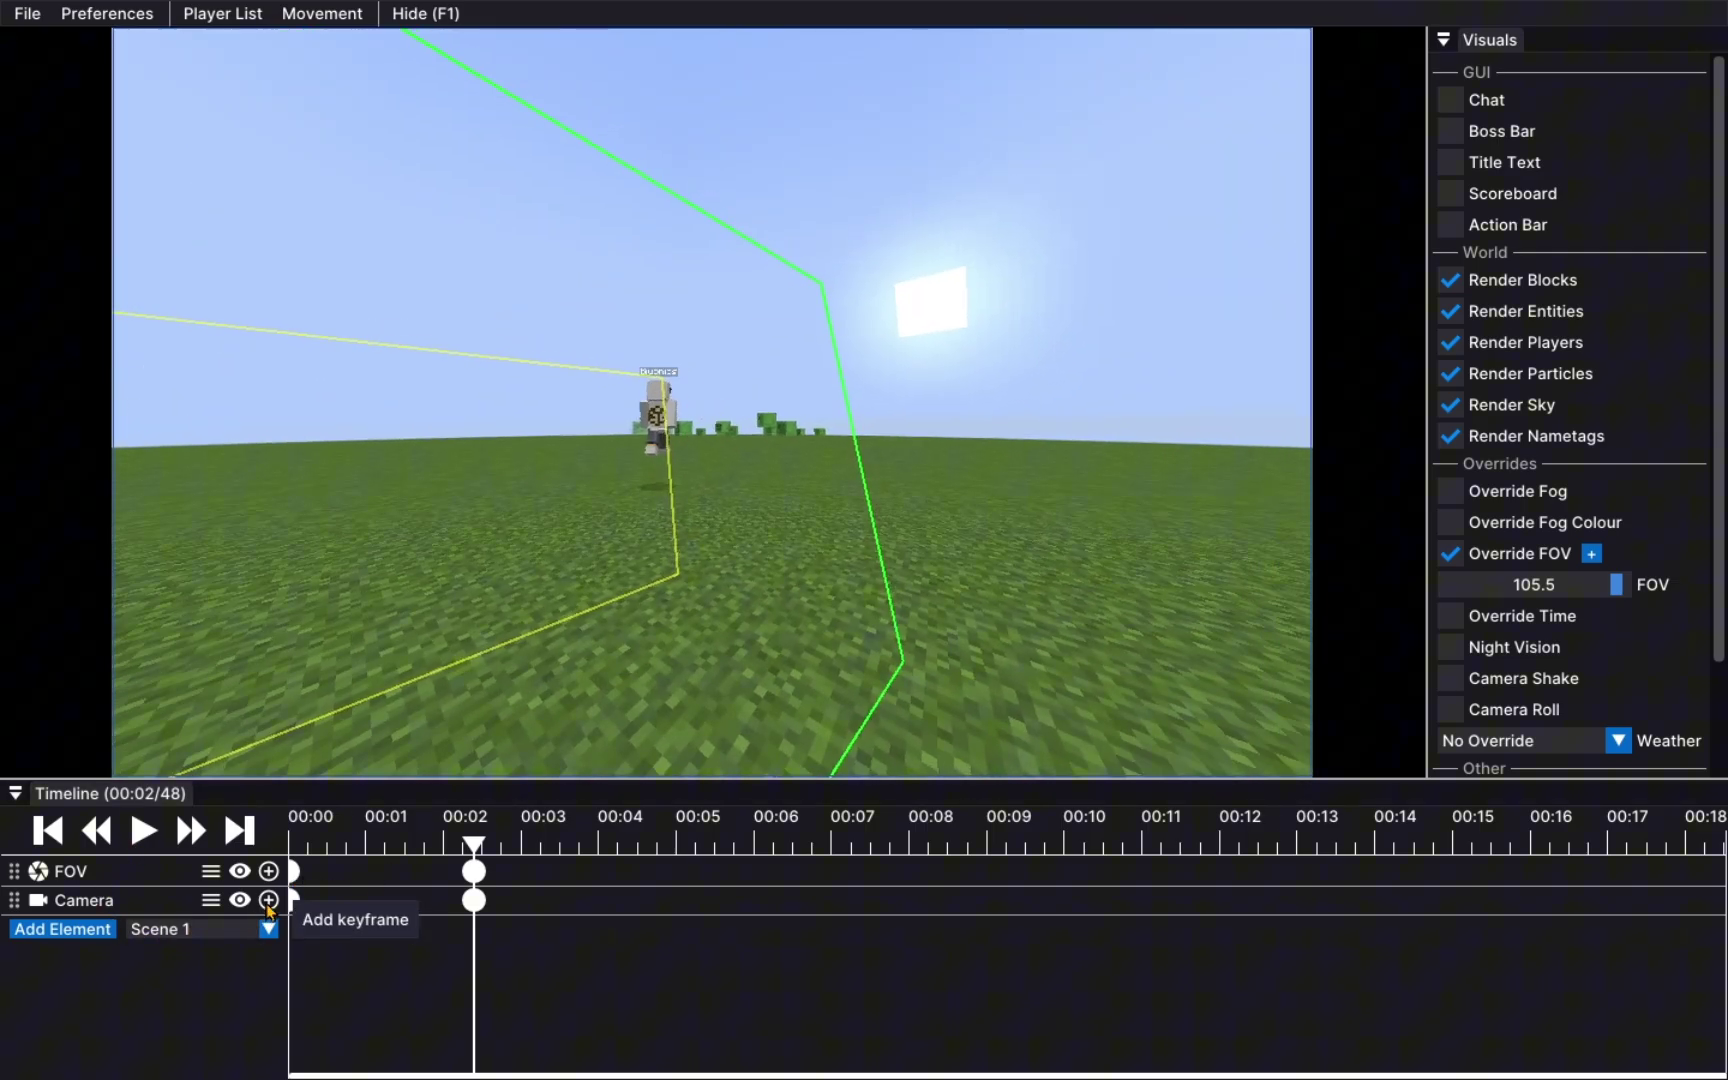
{"action": "left_click", "coordinate": [268, 899]}
{"action": "left_click_drag", "start_coordinate": [368, 842], "coordinate": [291, 843]}
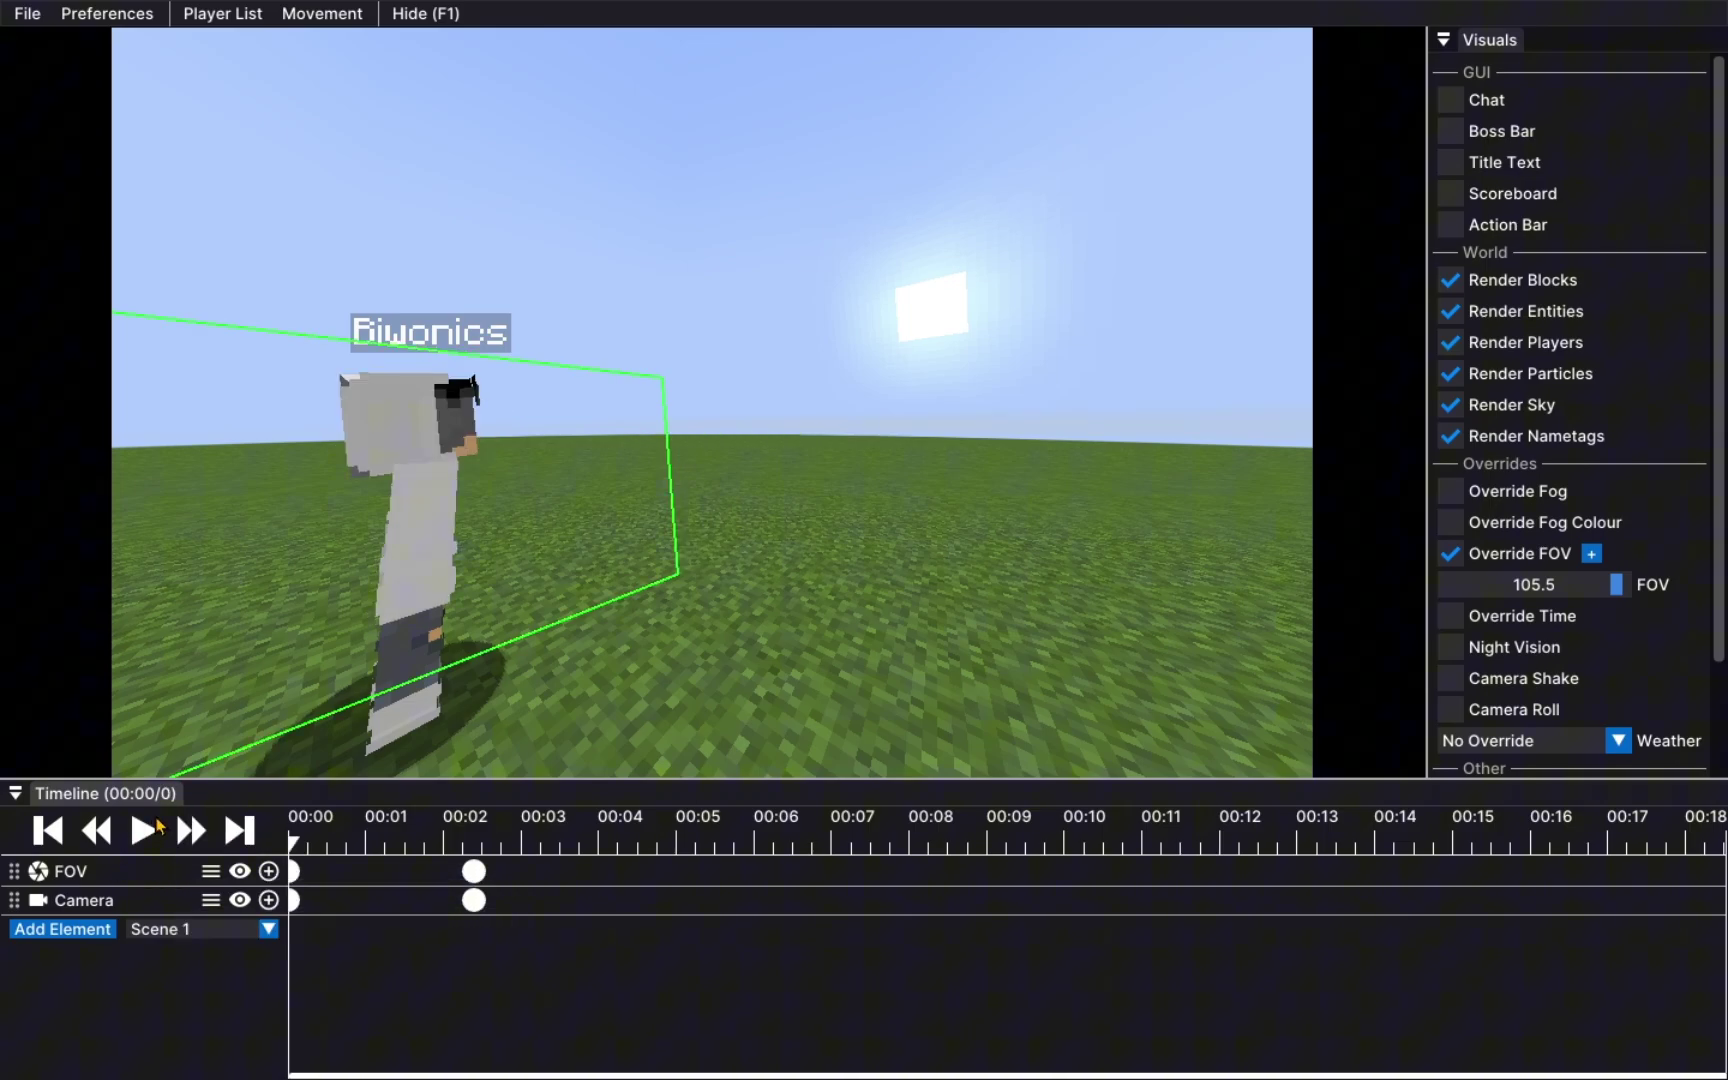
{"action": "left_click", "coordinate": [146, 829]}
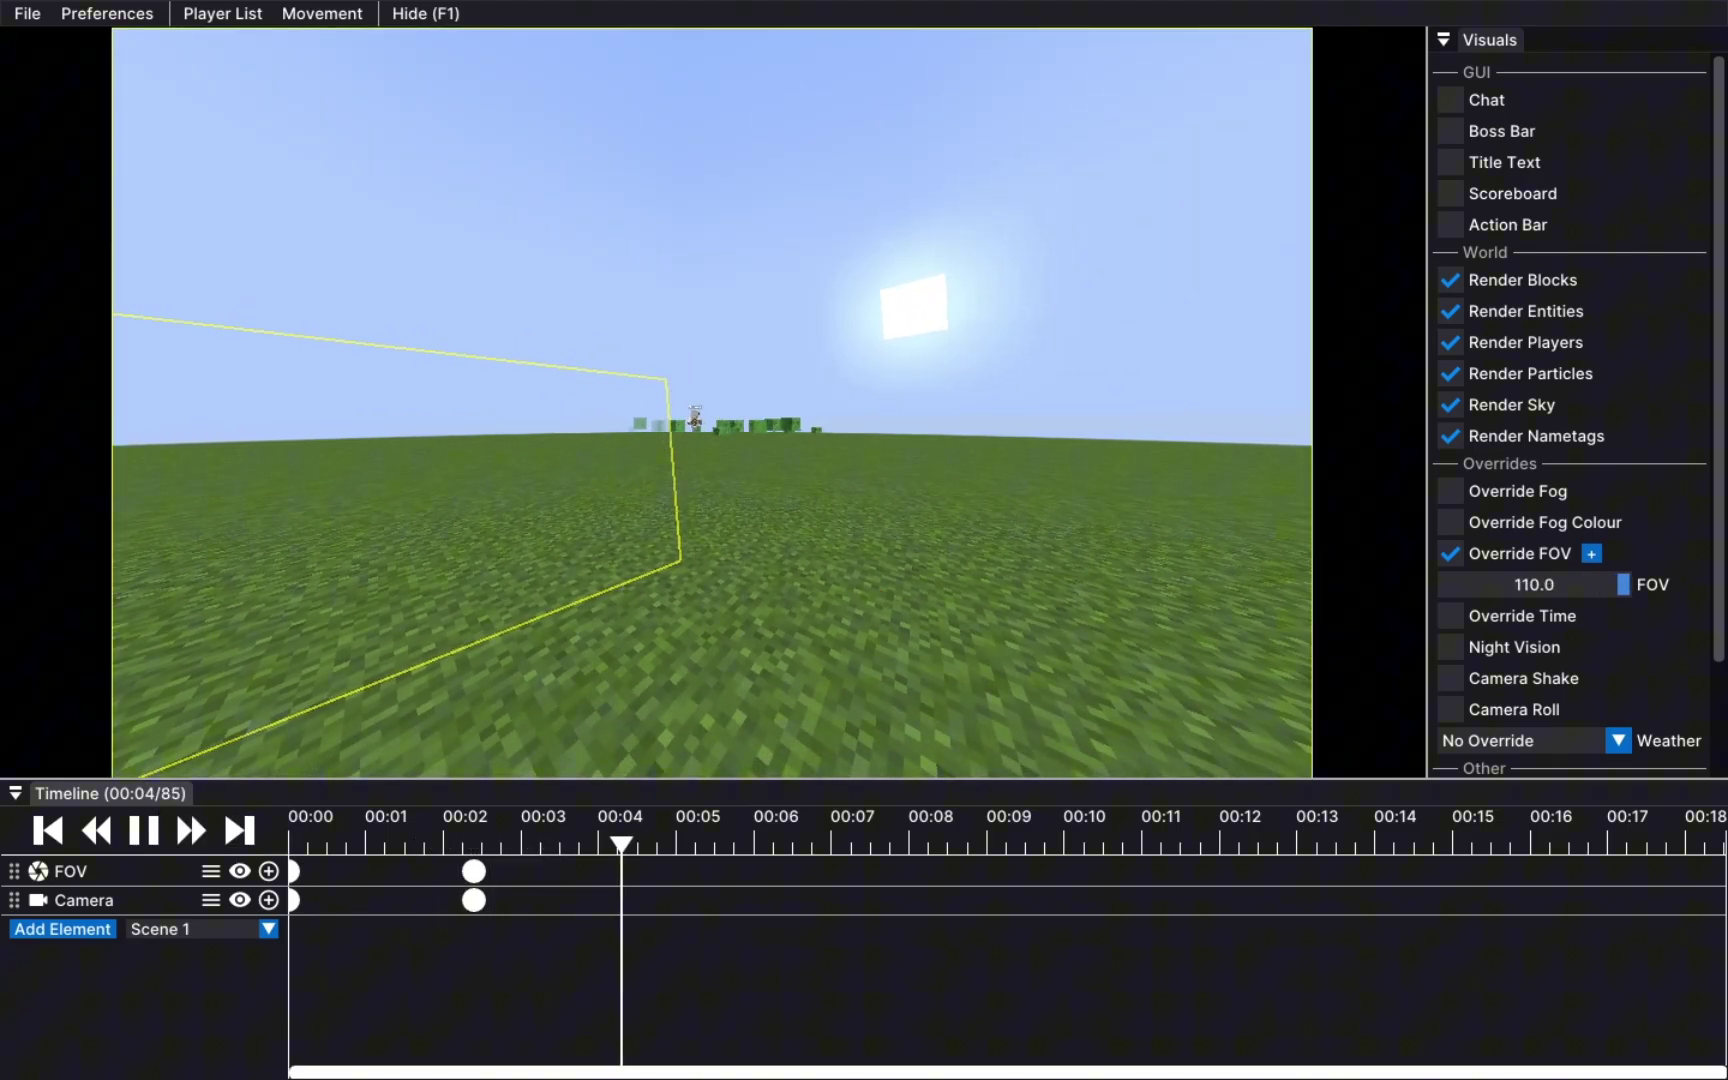
Add a Camera Orbit element and give it a keyframe at 00:00 with distance 8, yaw 0 and pitch 0
{"action": "left_click", "coordinate": [88, 930]}
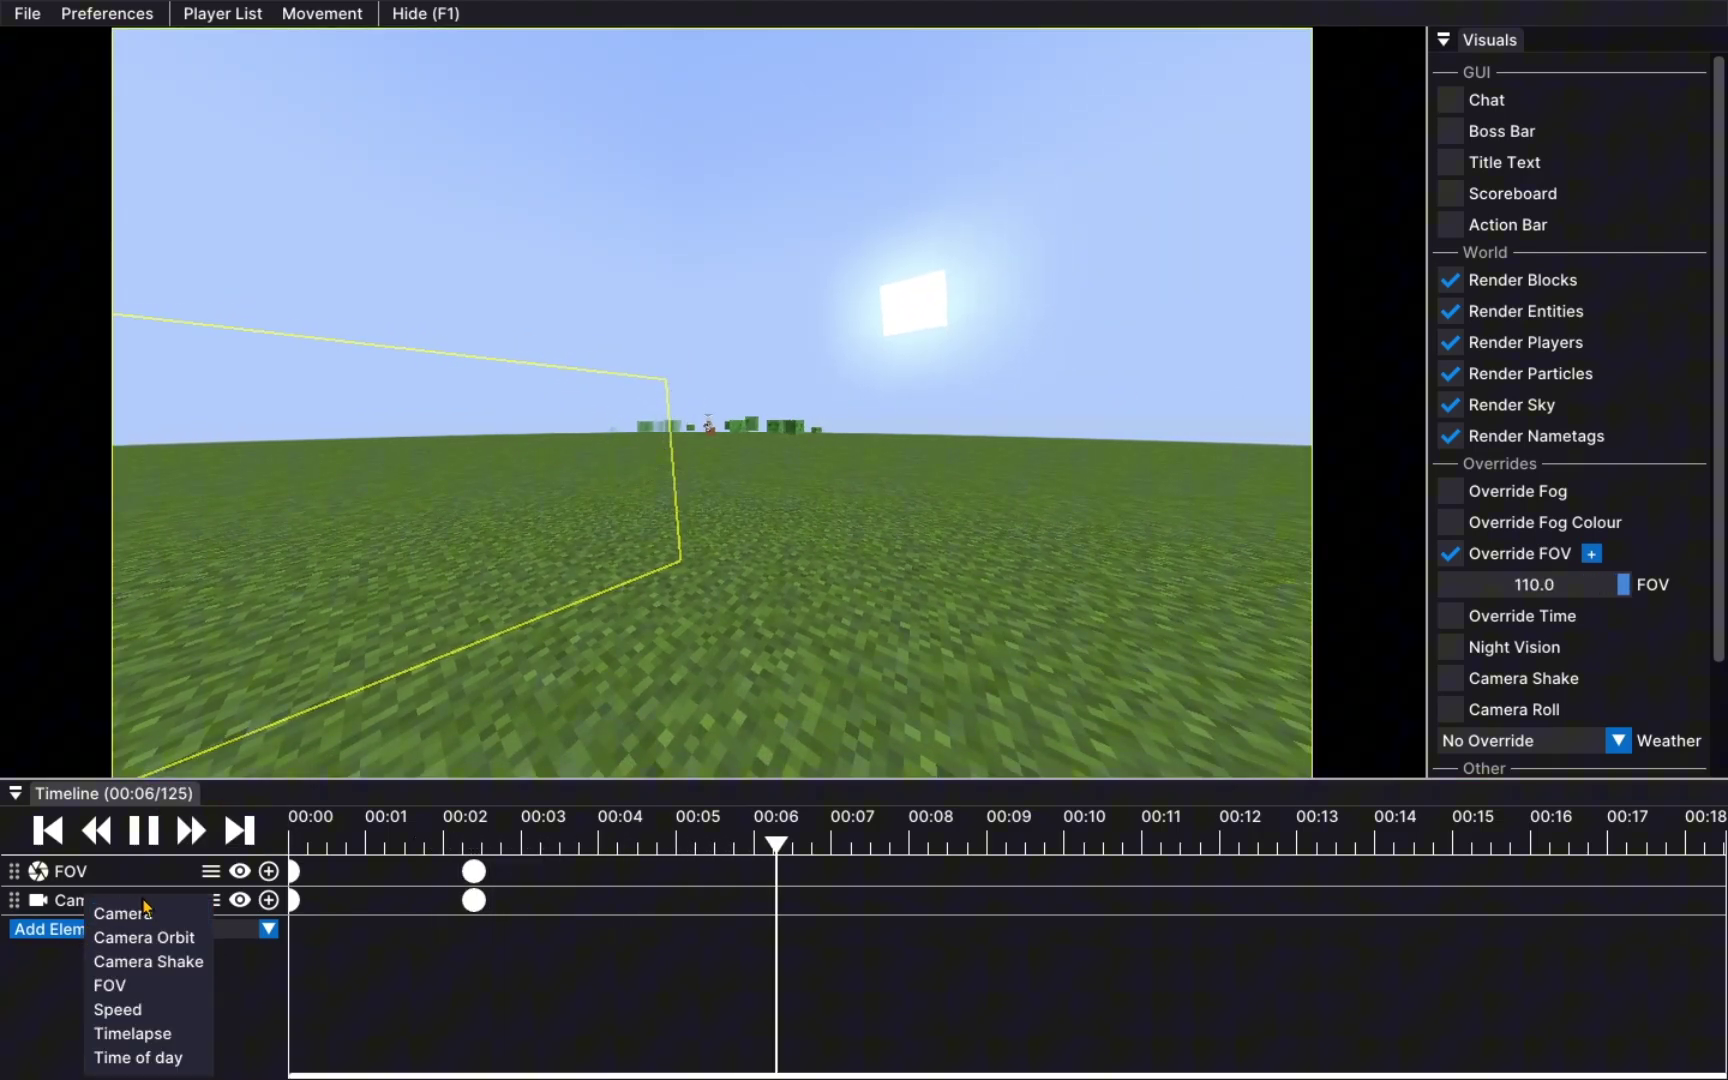
{"action": "left_click", "coordinate": [165, 945]}
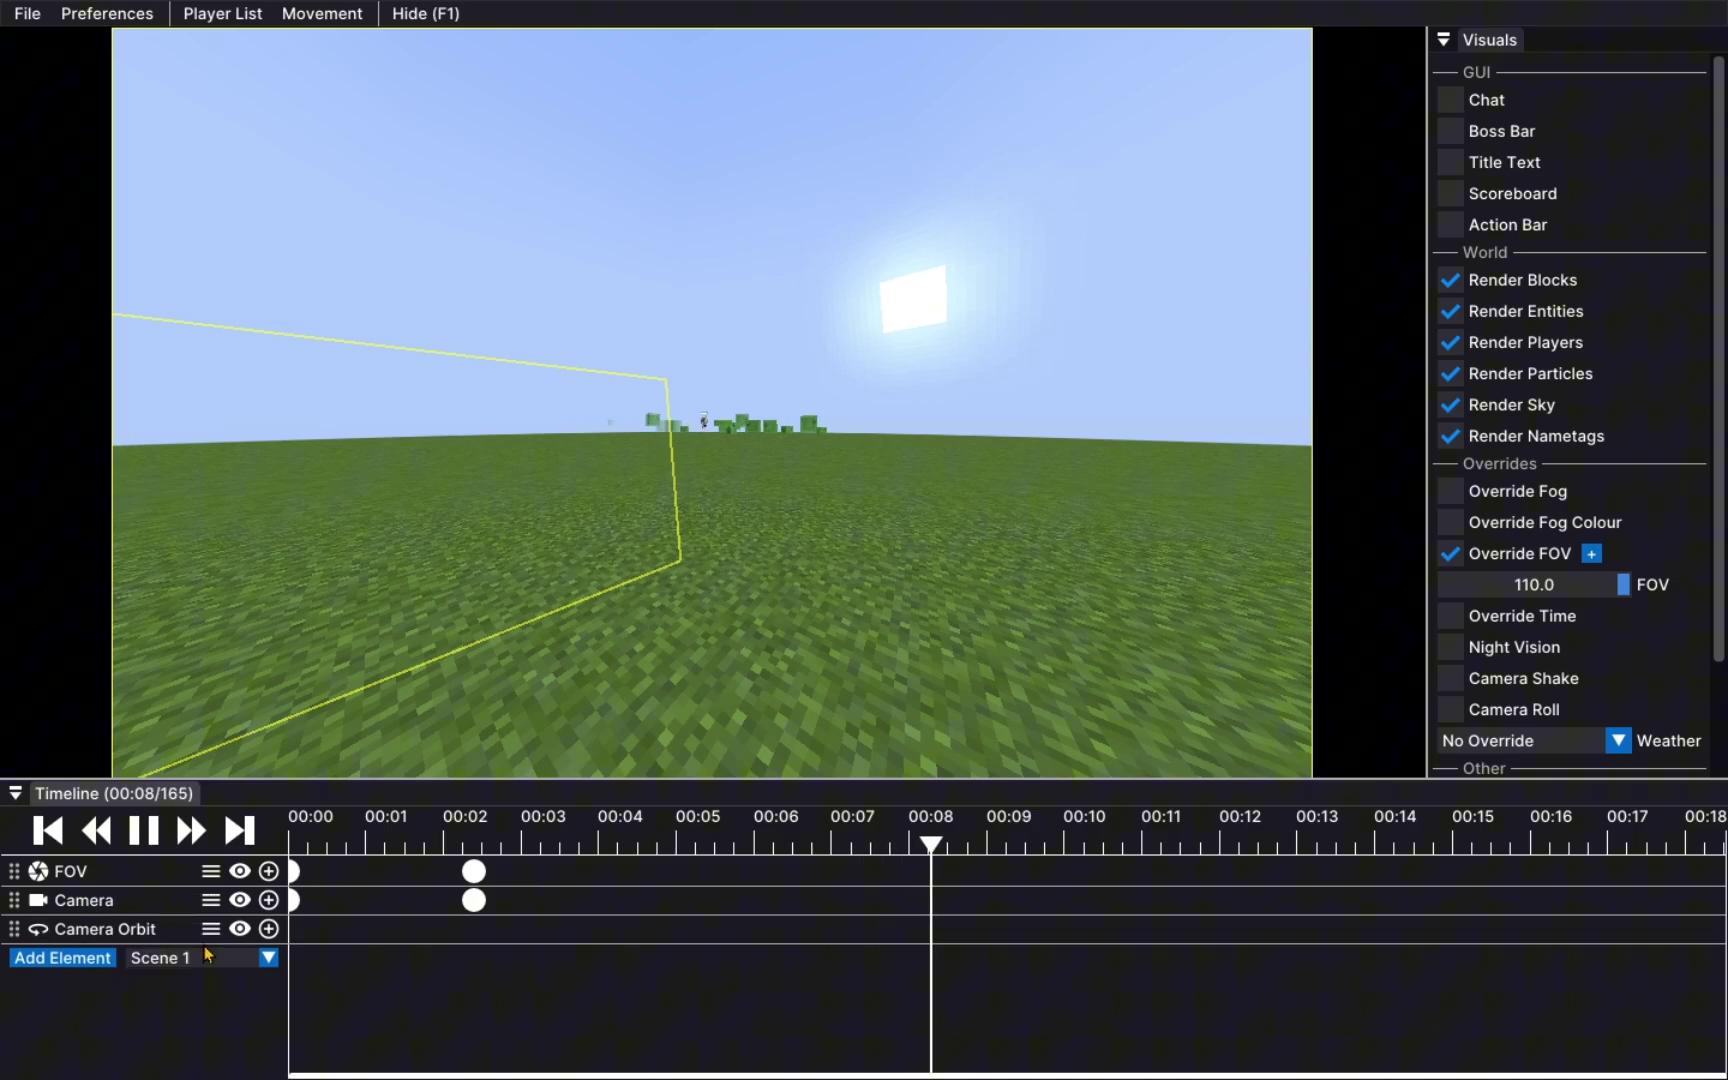
{"action": "left_click", "coordinate": [458, 840]}
{"action": "left_click_drag", "start_coordinate": [458, 840], "coordinate": [220, 840]}
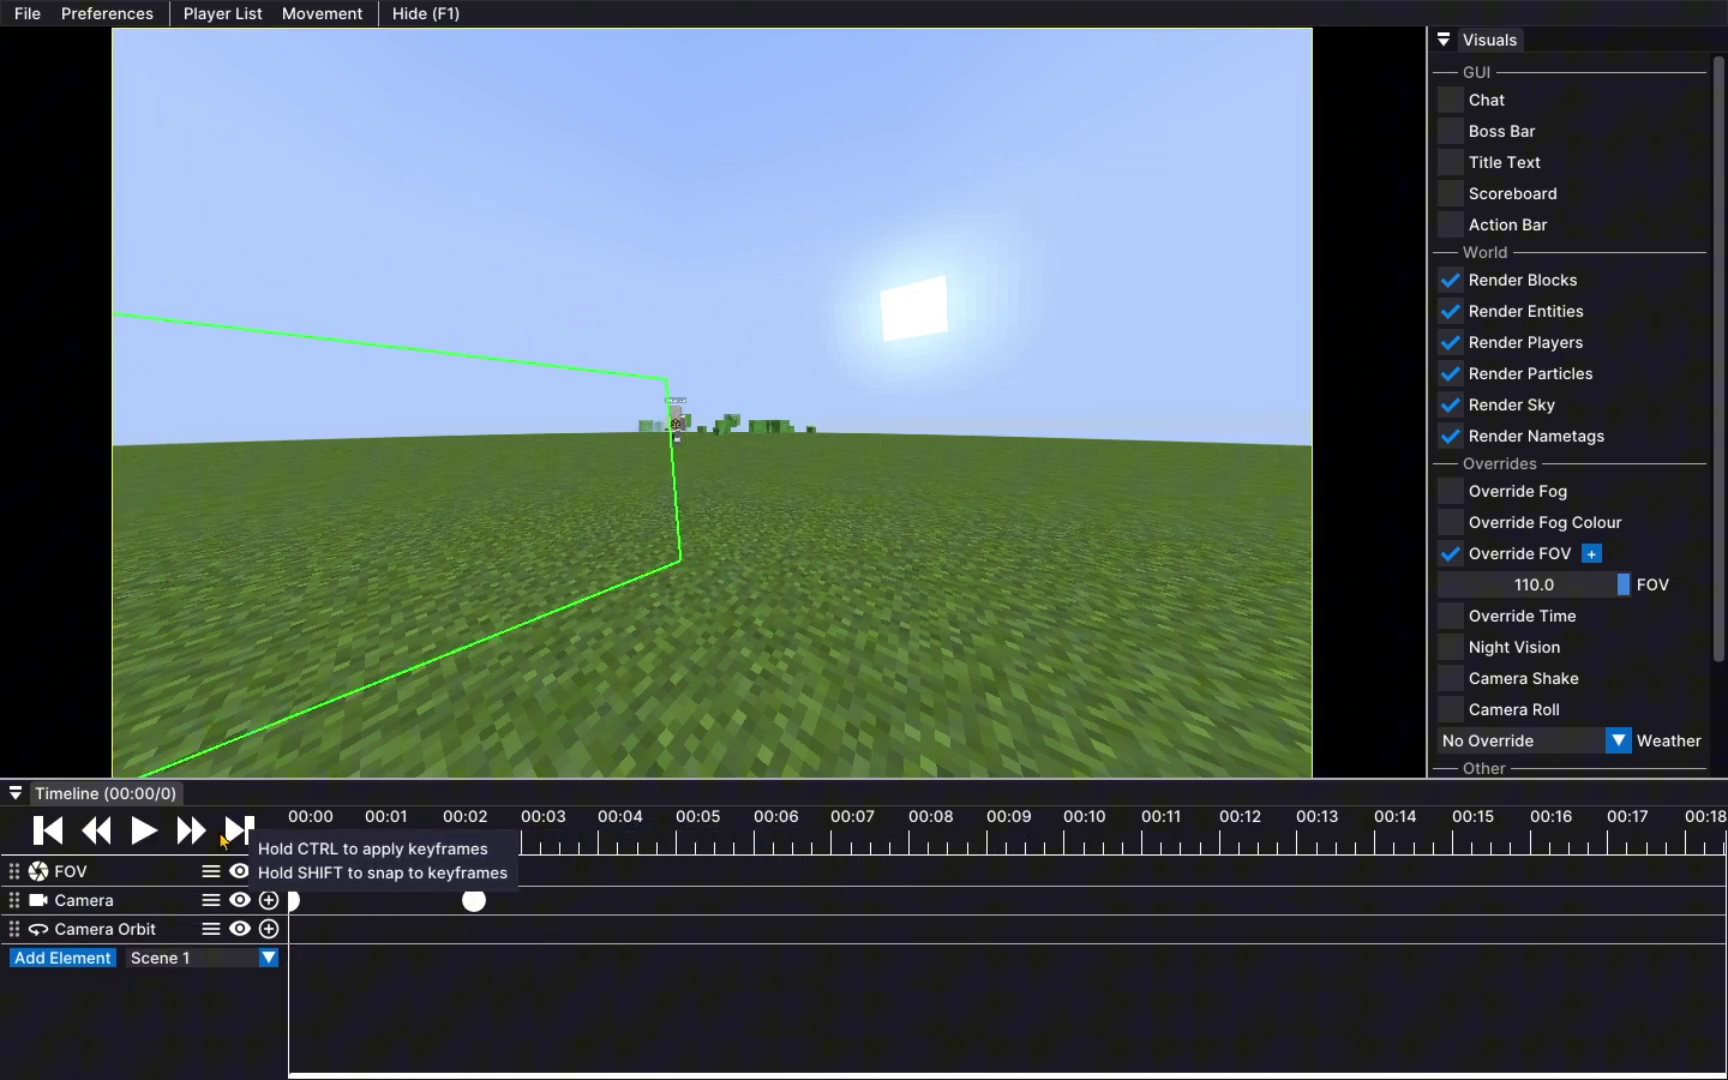
{"action": "left_click", "coordinate": [268, 928]}
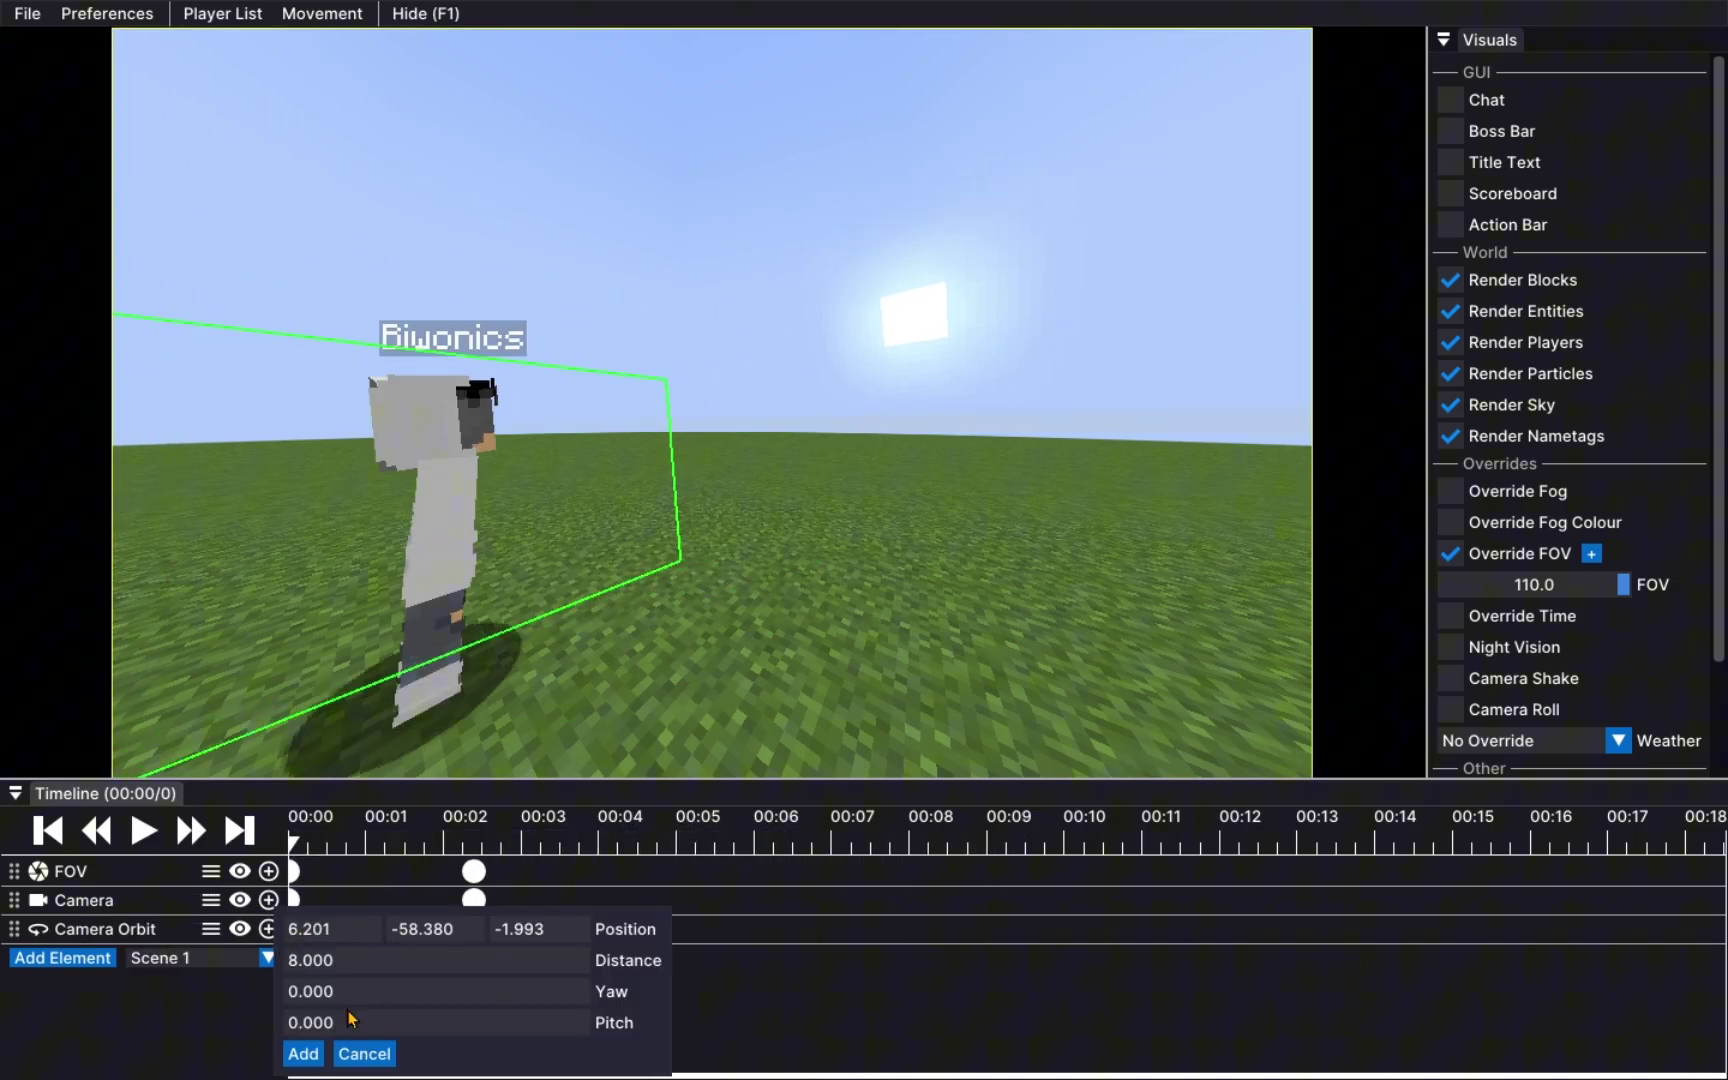
{"action": "left_click", "coordinate": [299, 1050]}
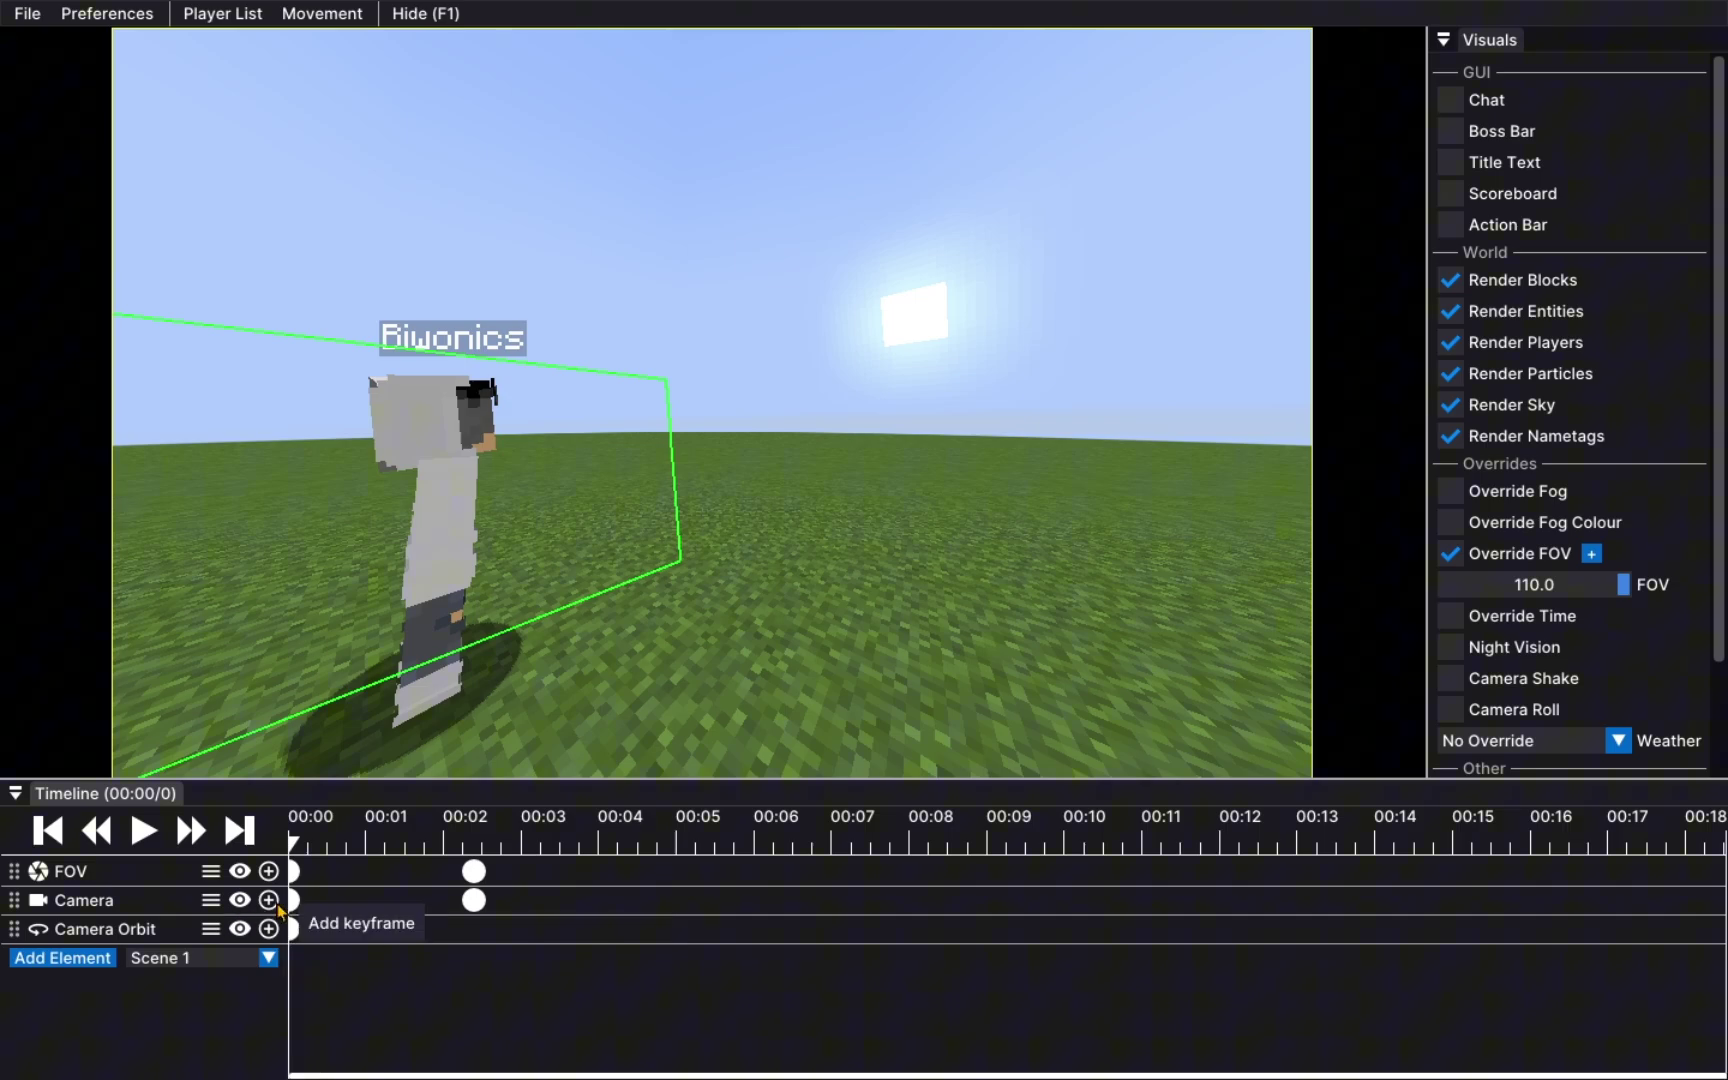
Move the playhead to tick 50 and delete both keyframes from the Camera track
{"action": "left_click", "coordinate": [346, 843]}
{"action": "left_click_drag", "start_coordinate": [346, 843], "coordinate": [485, 843]}
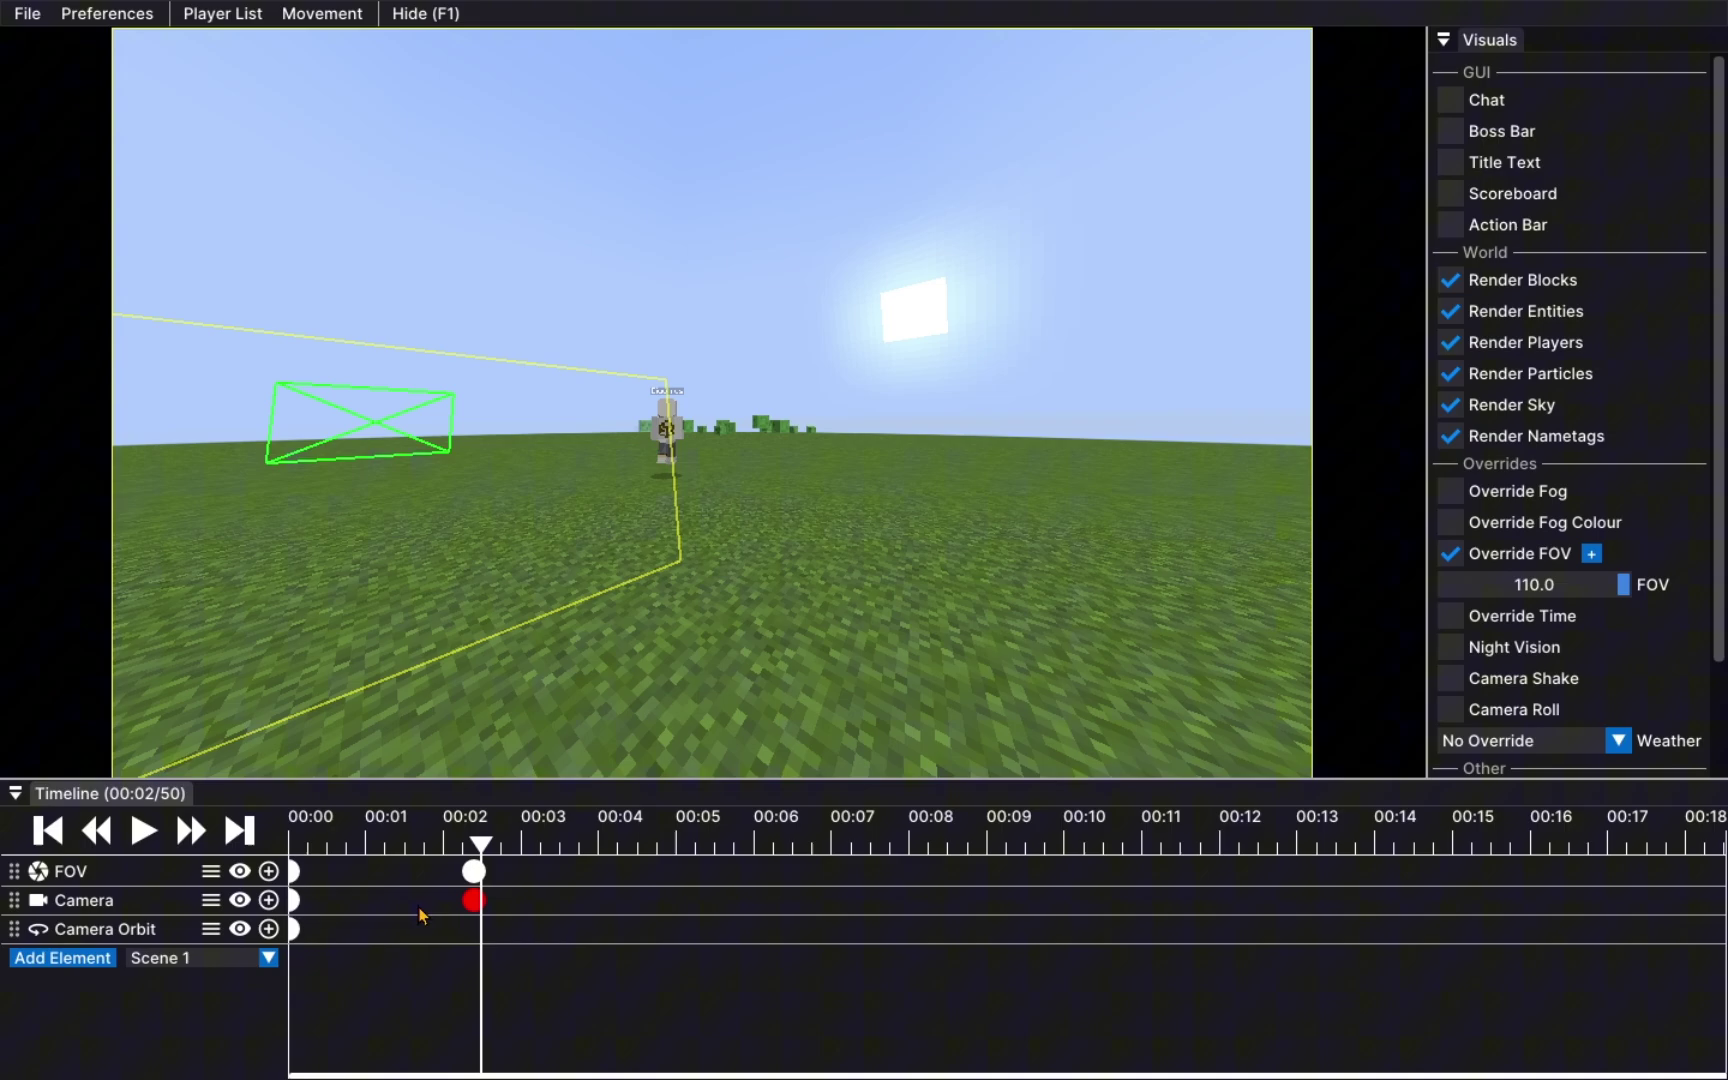
{"action": "key", "text": "Delete"}
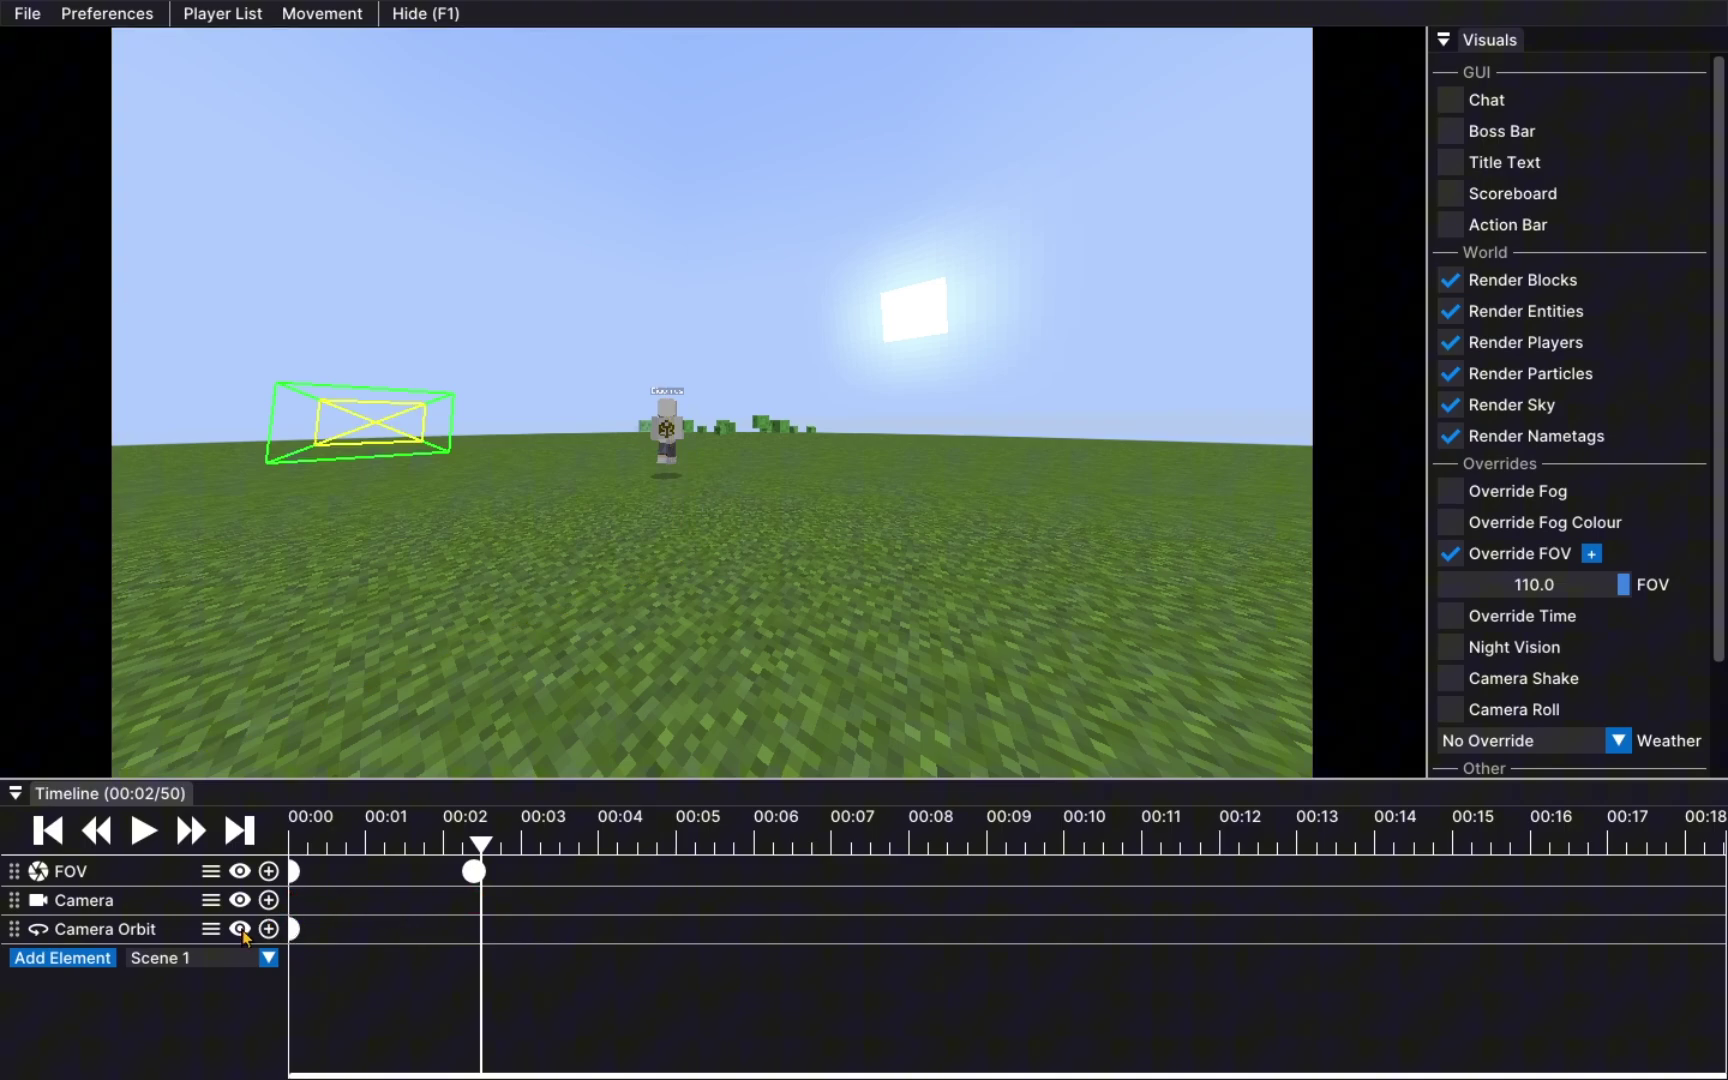
Add a Camera Orbit keyframe at tick 50 with distance 900, yaw 40 and pitch 40, and preview the orbit from near the start
{"action": "left_click", "coordinate": [268, 929]}
{"action": "left_click", "coordinate": [340, 949]}
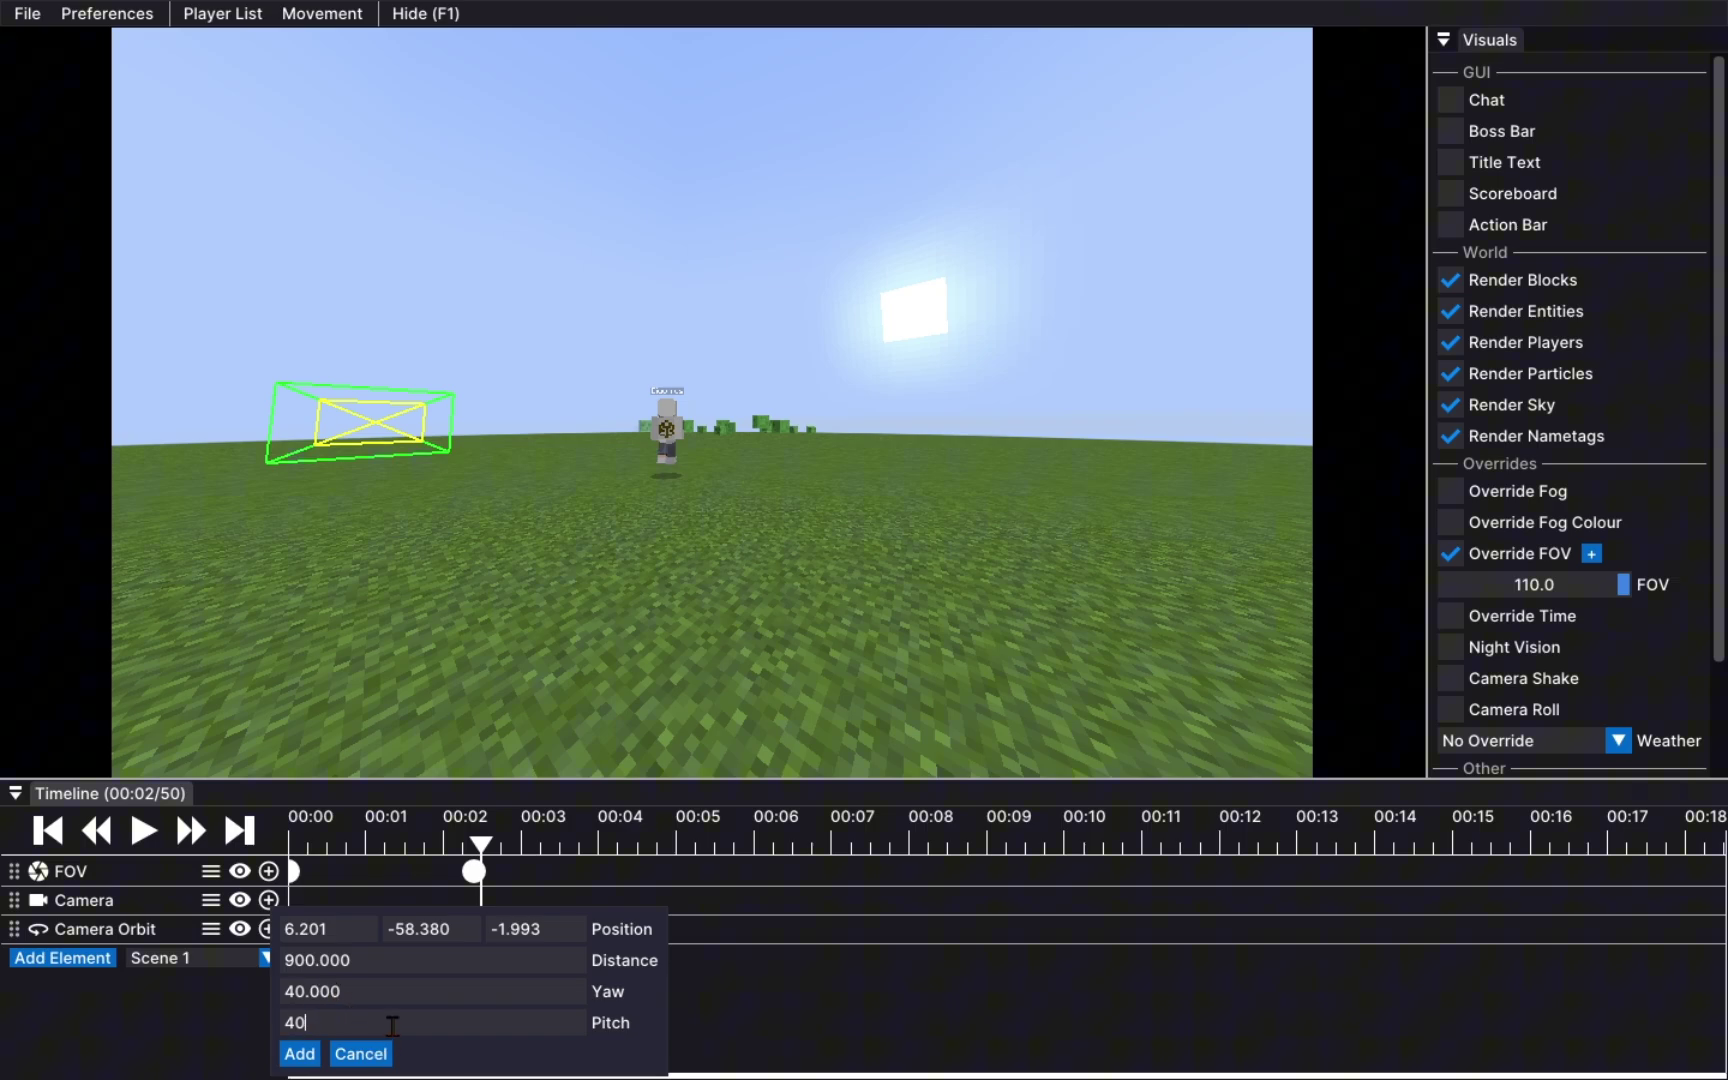
{"action": "left_click", "coordinate": [316, 1055]}
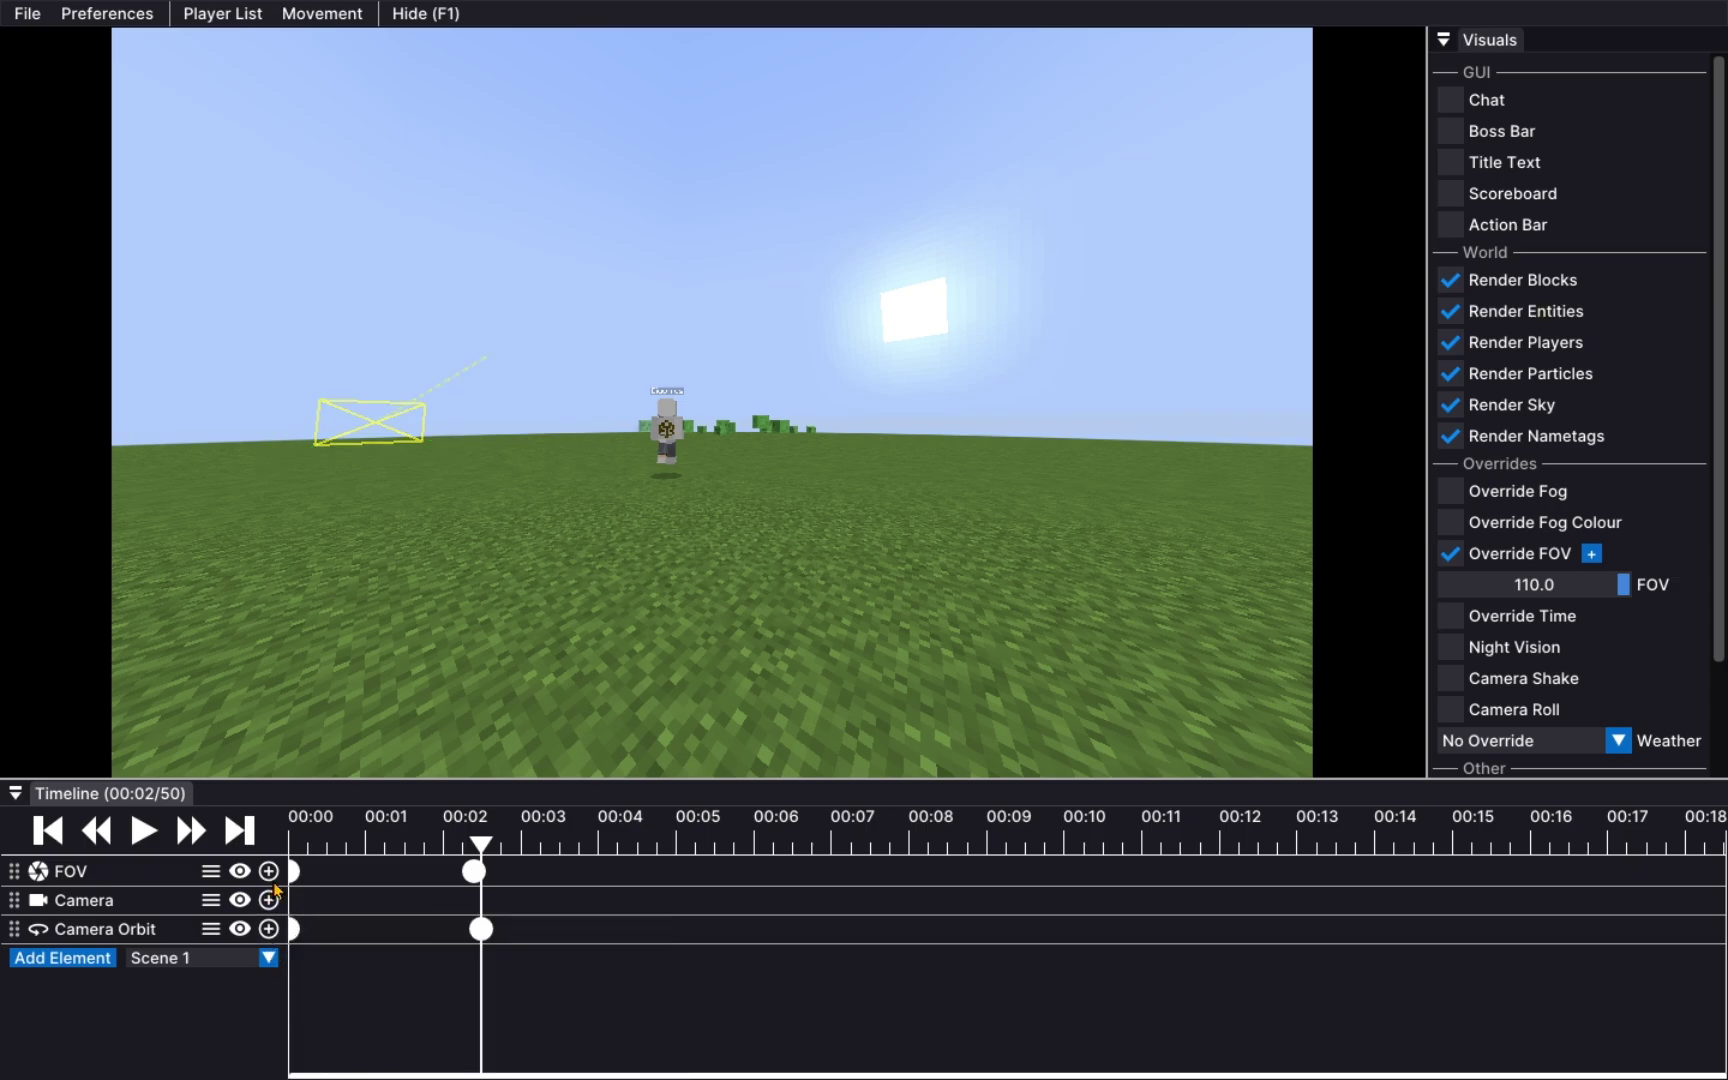
{"action": "left_click", "coordinate": [143, 830]}
{"action": "left_click", "coordinate": [302, 833]}
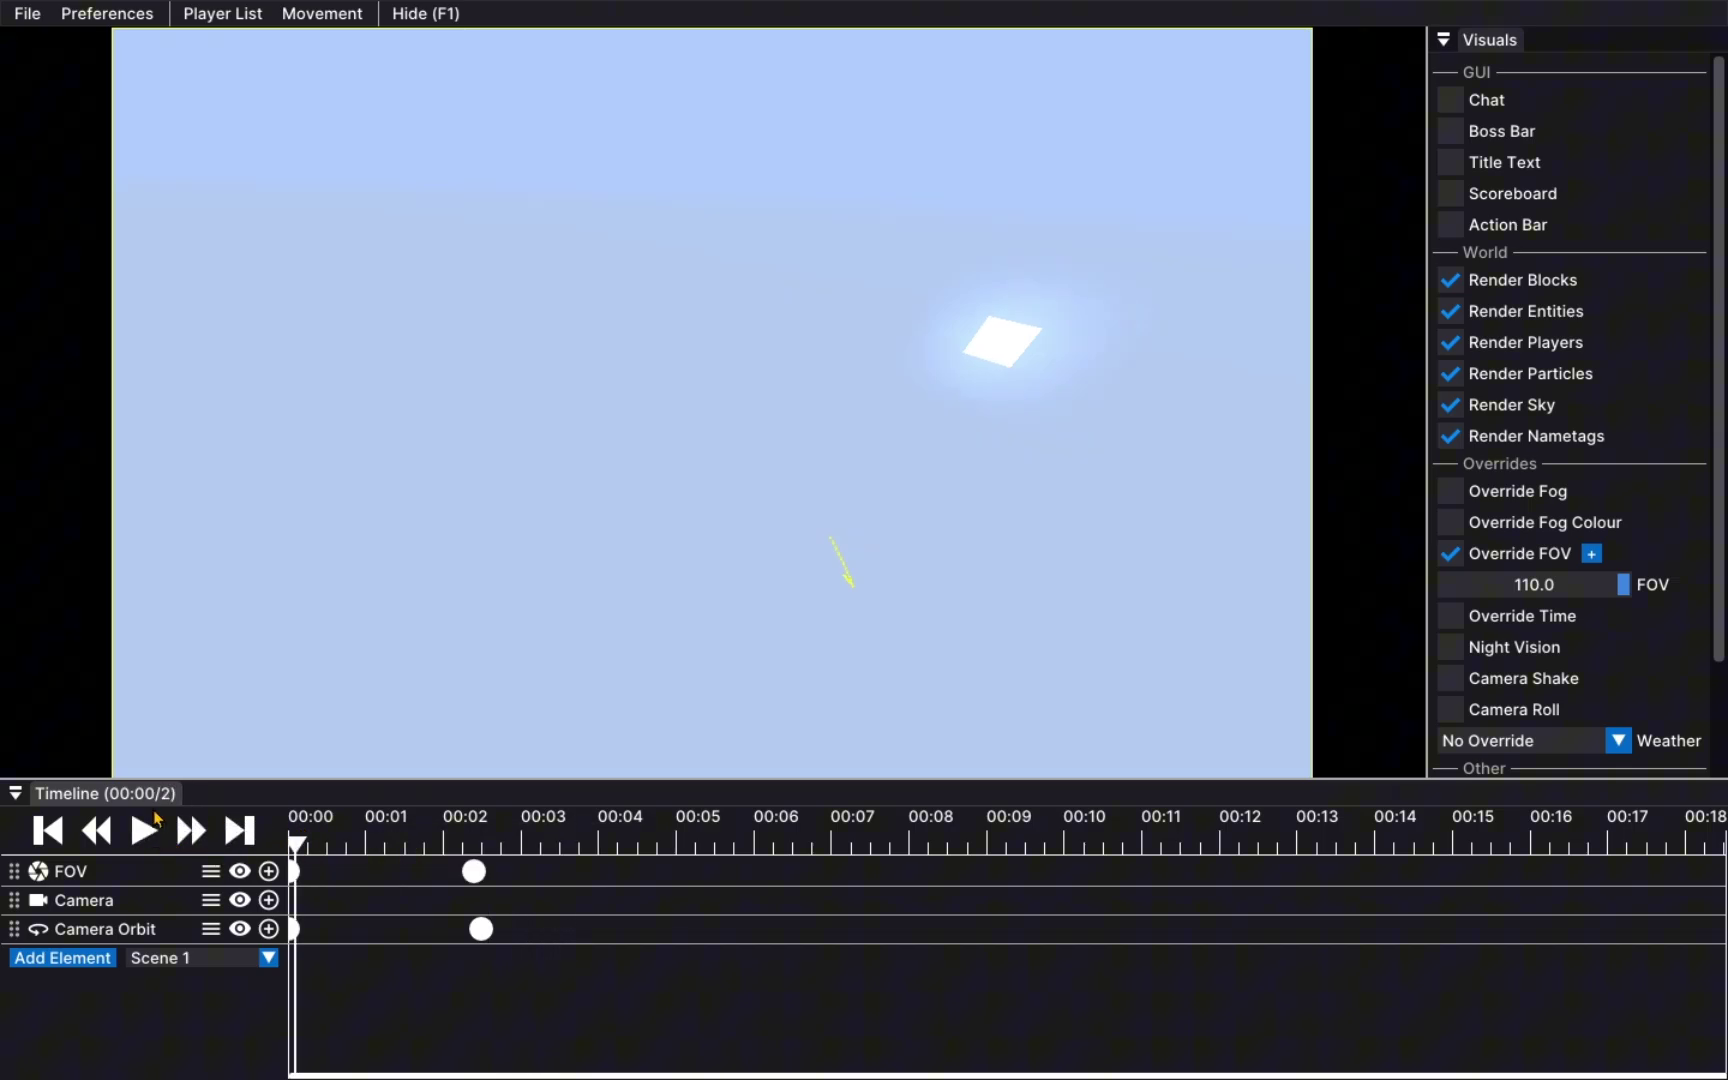
Play the camera orbit move up to tick 50, and jump to the end of the replay to look around
{"action": "left_click", "coordinate": [143, 829]}
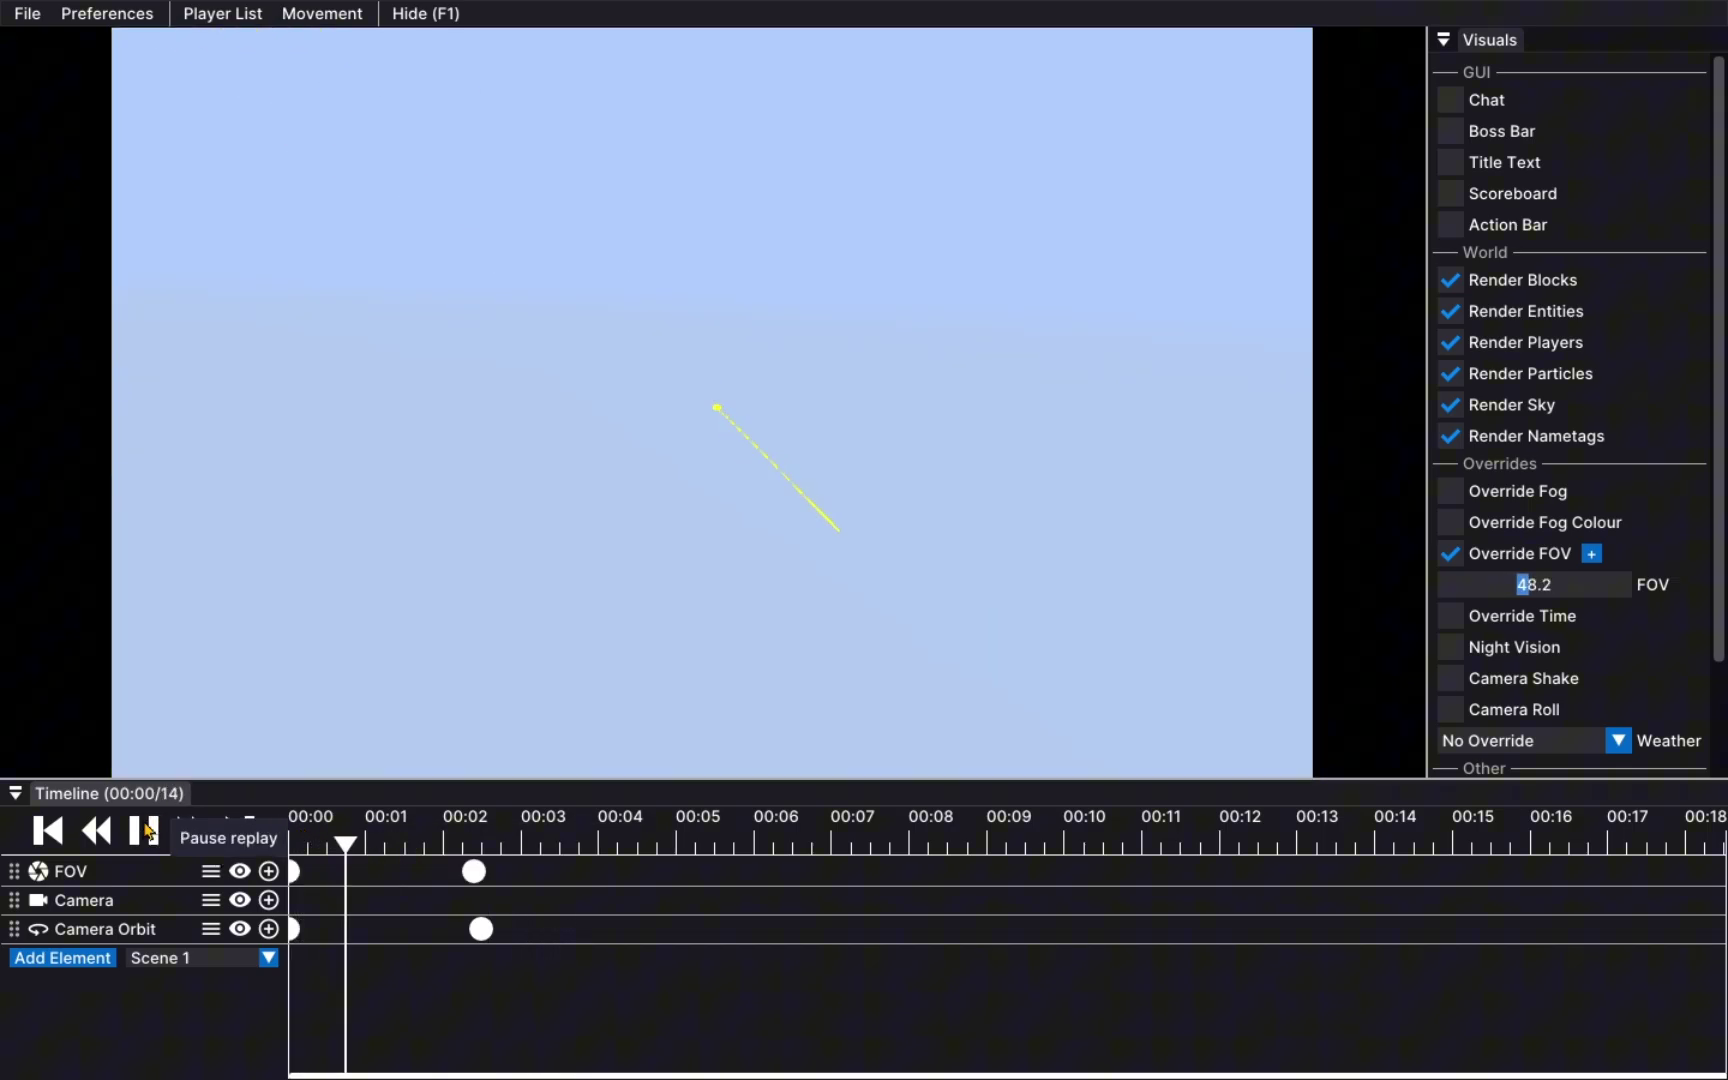
{"action": "left_click", "coordinate": [145, 830]}
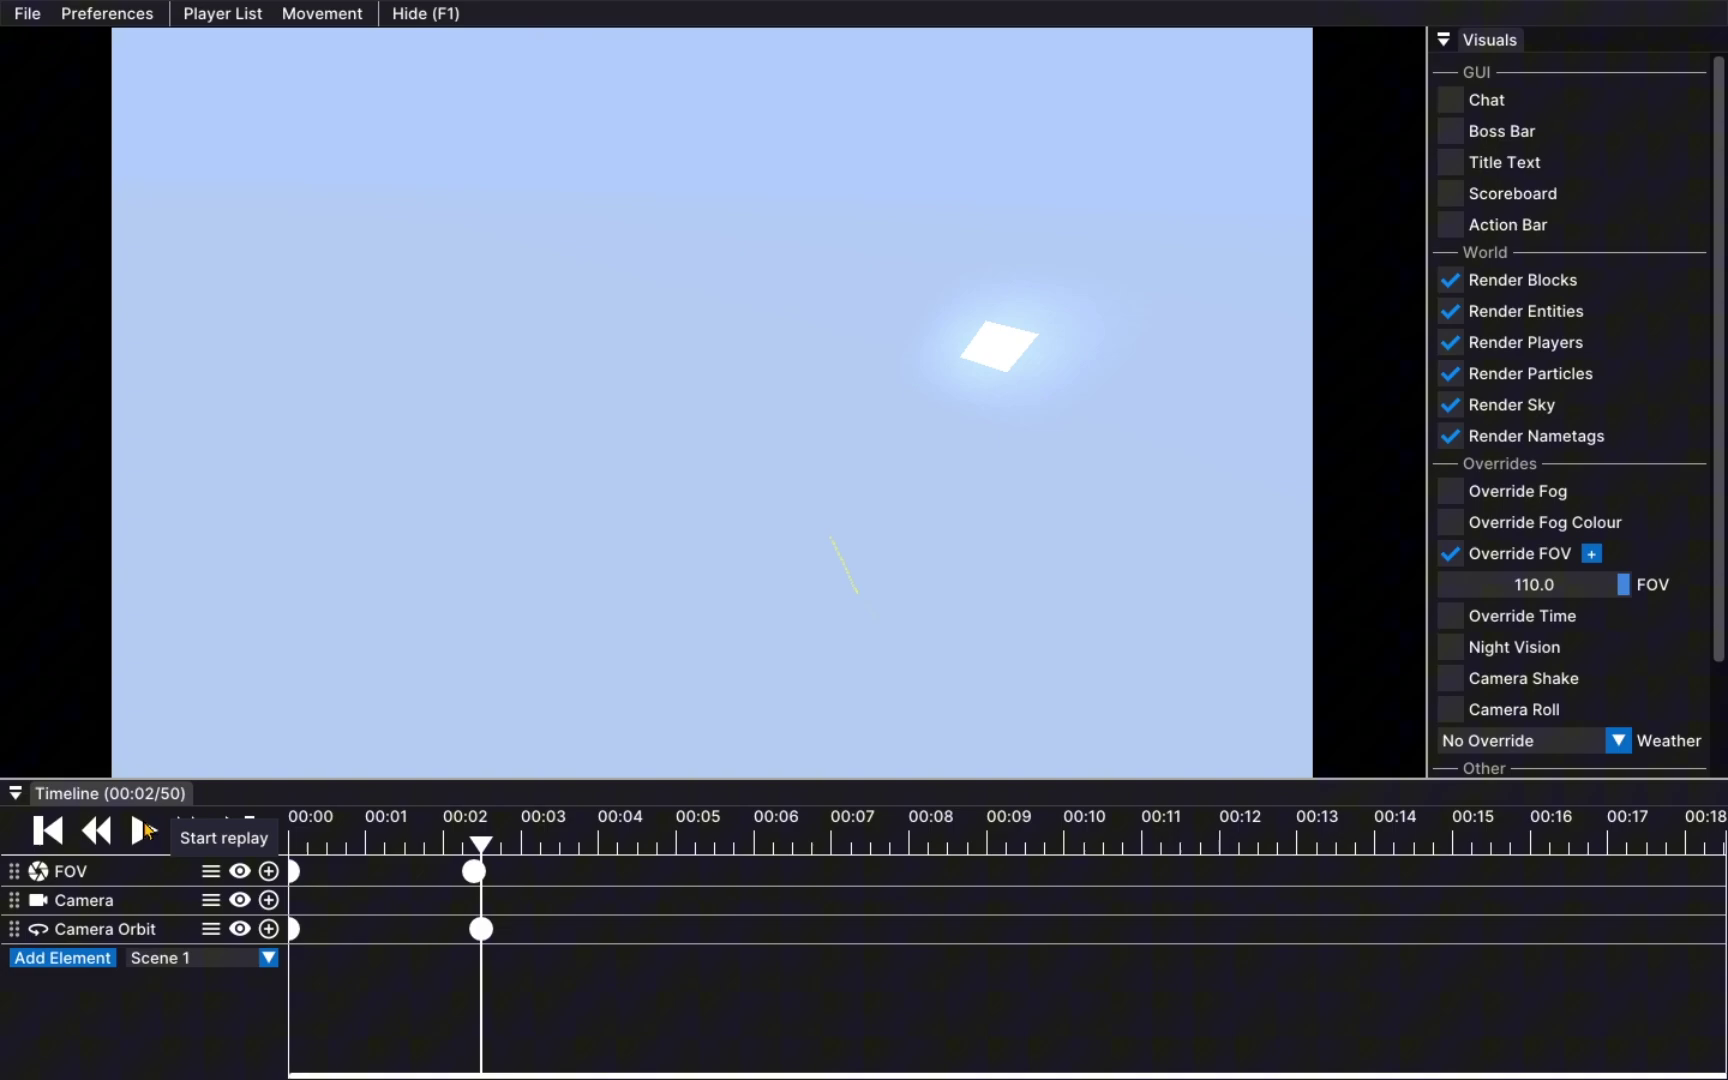
{"action": "left_click", "coordinate": [336, 842]}
{"action": "left_click", "coordinate": [248, 834]}
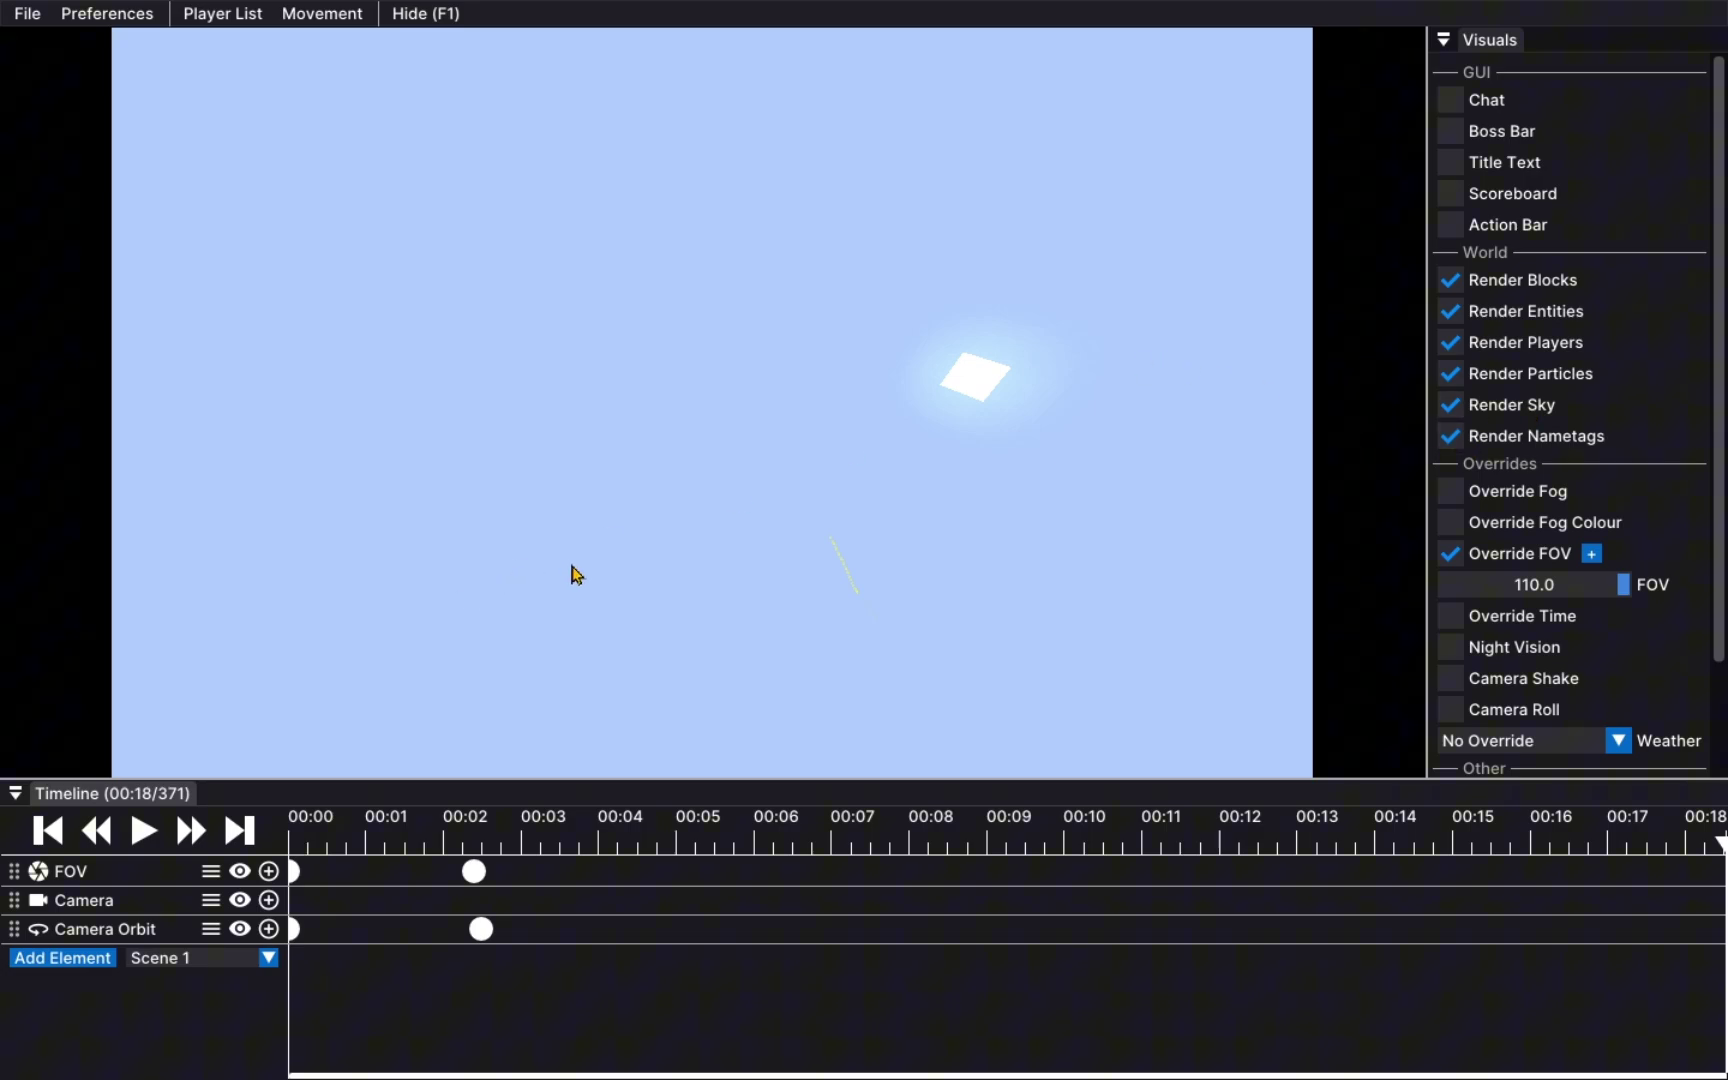
{"action": "left_click", "coordinate": [711, 402]}
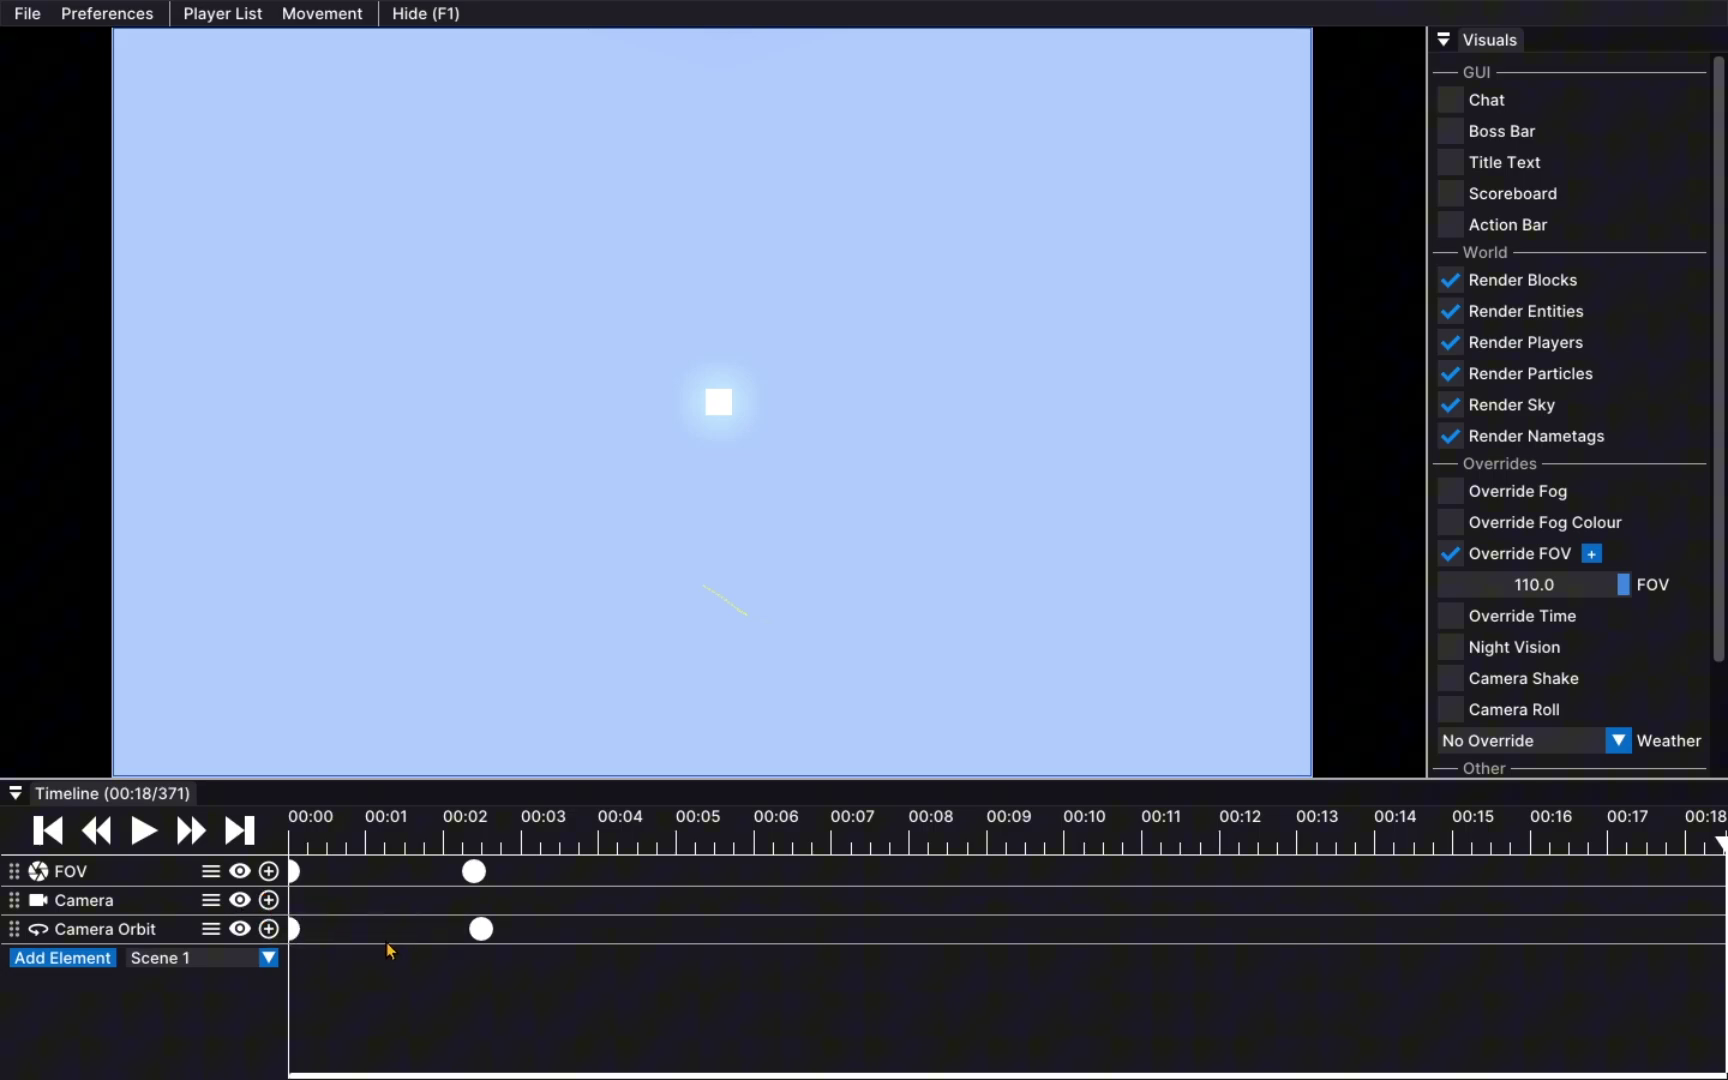
Undo the Camera Orbit keyframes, the Camera keyframe deletions and the Camera Orbit track, and play the camera move up to tick 58
{"action": "left_click", "coordinate": [347, 995]}
{"action": "key", "text": "ctrl+z"}
{"action": "key", "text": "ctrl+z"}
{"action": "key", "text": "ctrl+z"}
{"action": "key", "text": "ctrl+z"}
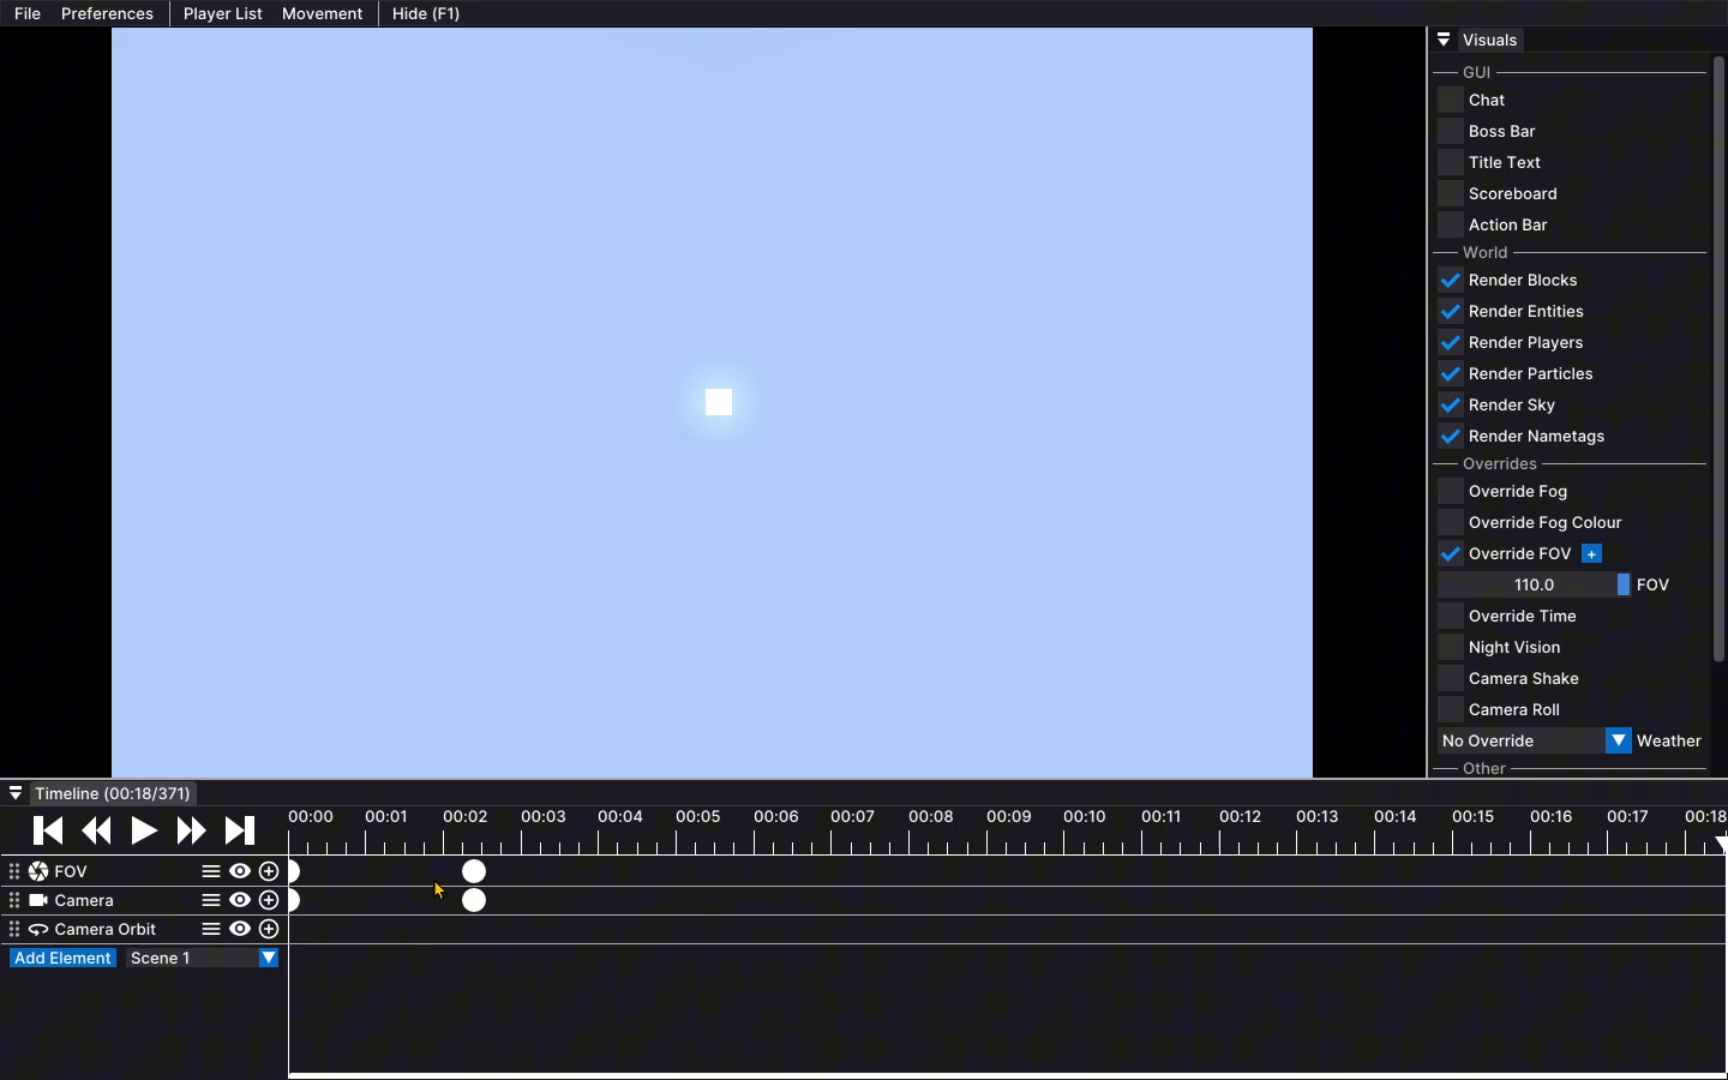
{"action": "key", "text": "ctrl+z"}
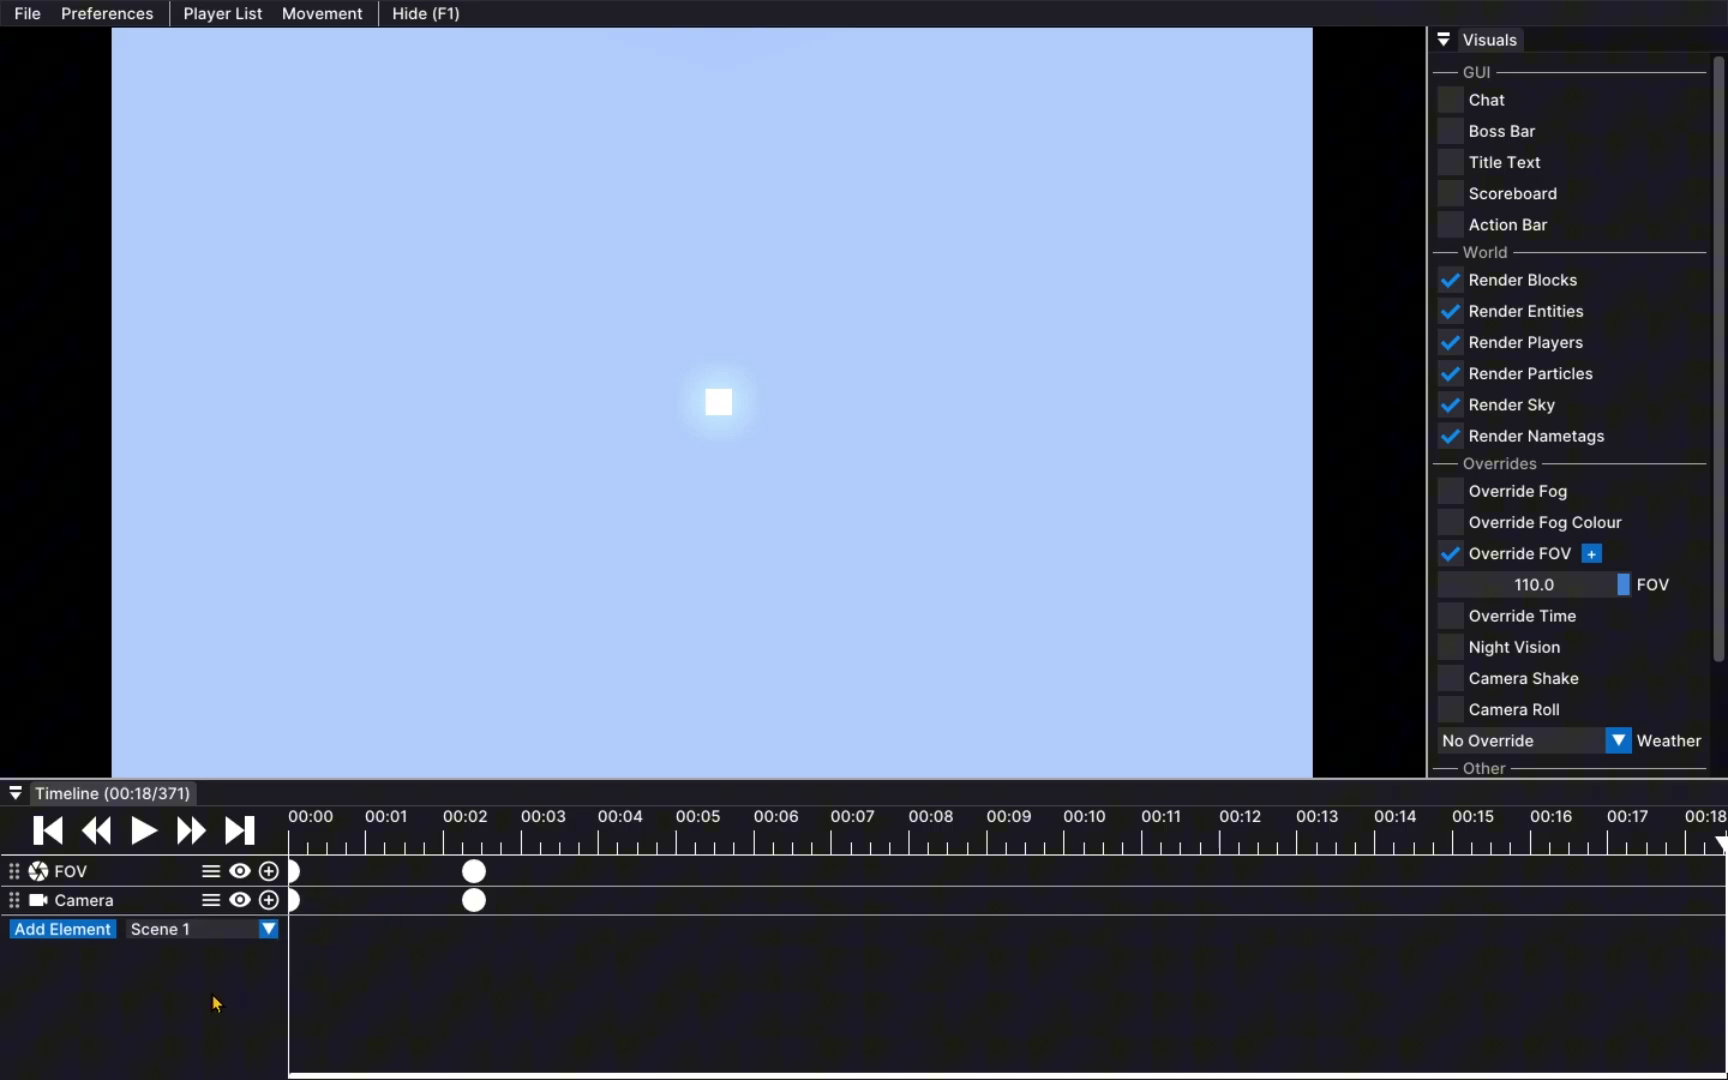
{"action": "key", "text": "ctrl+shift+z"}
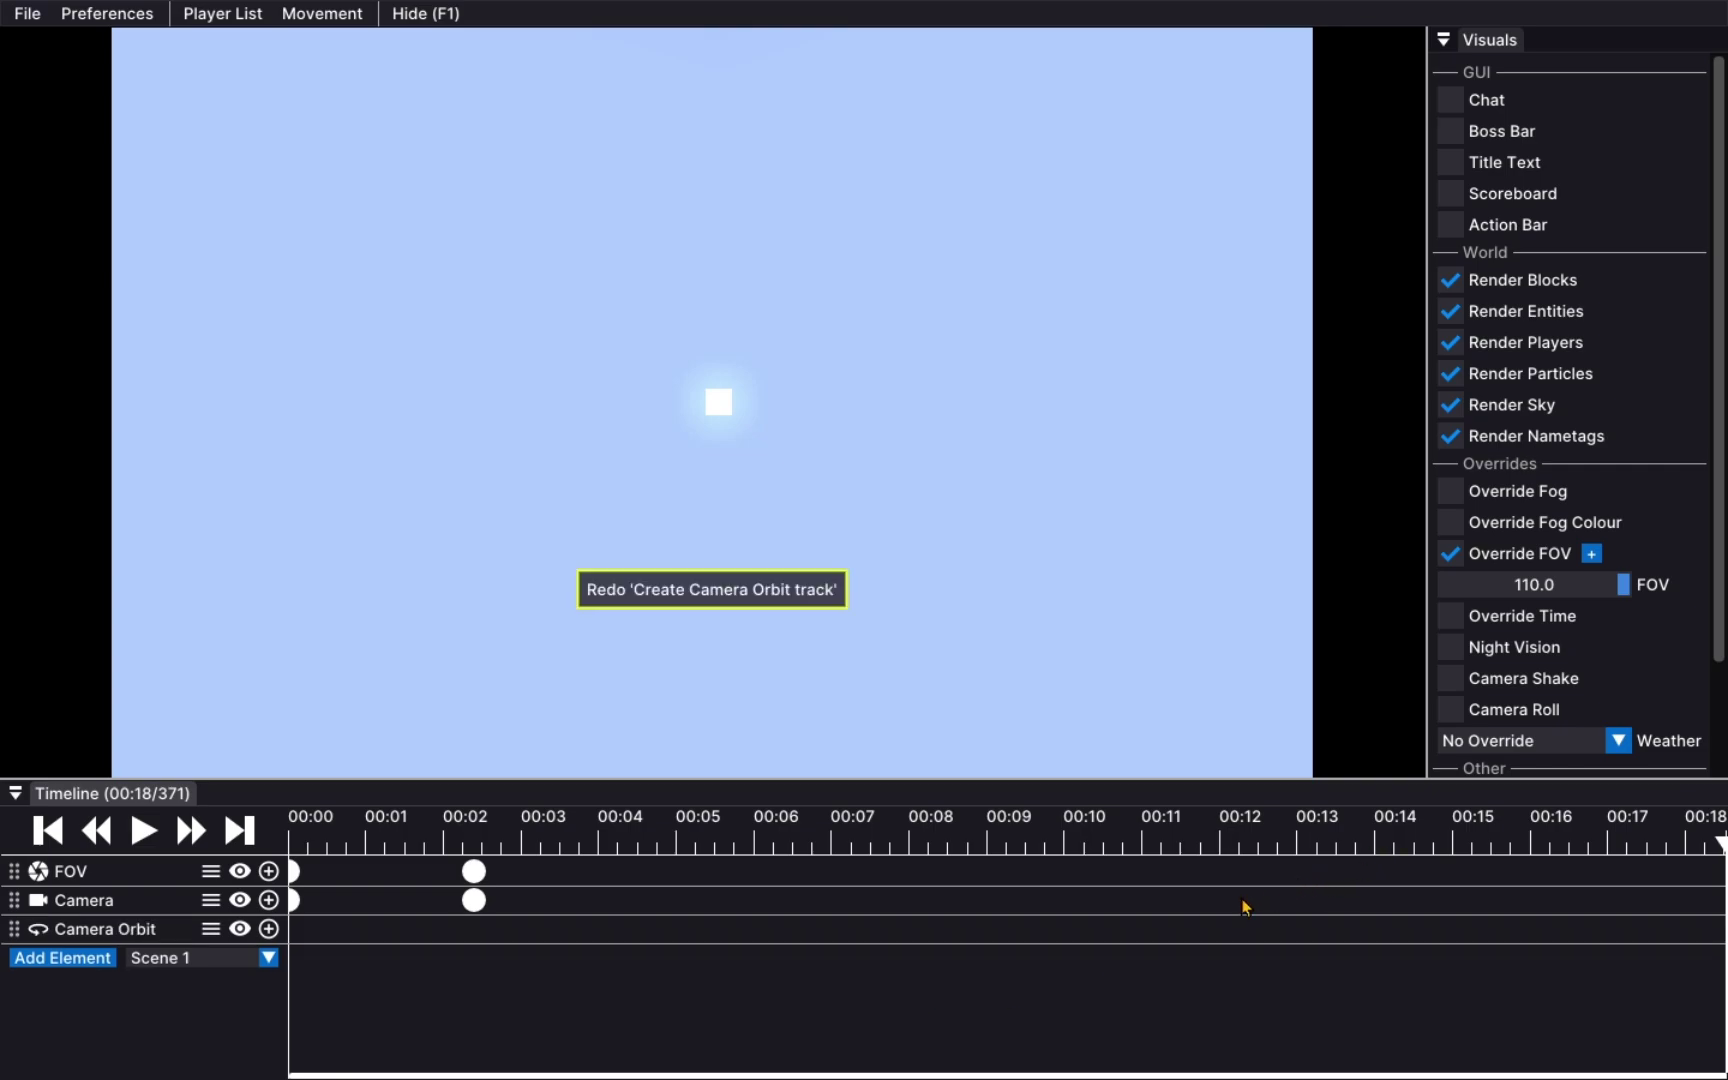
{"action": "key", "text": "ctrl+z"}
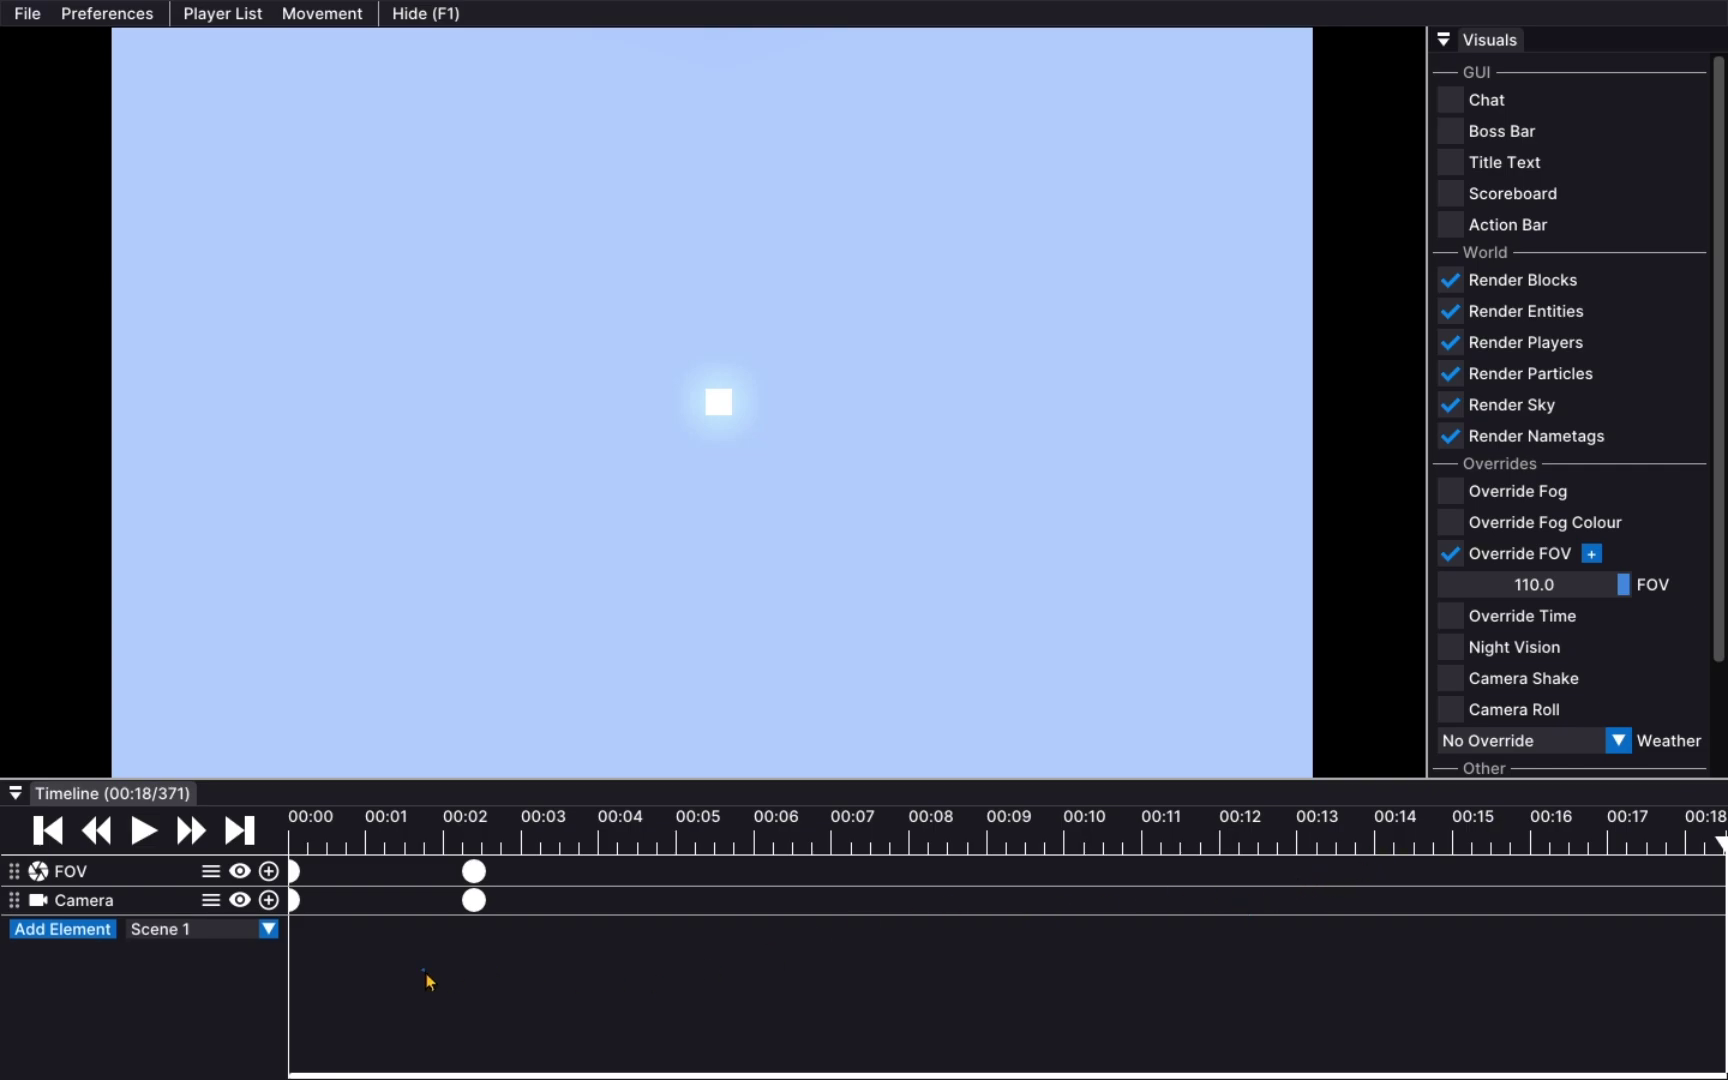
{"action": "left_click", "coordinate": [141, 831]}
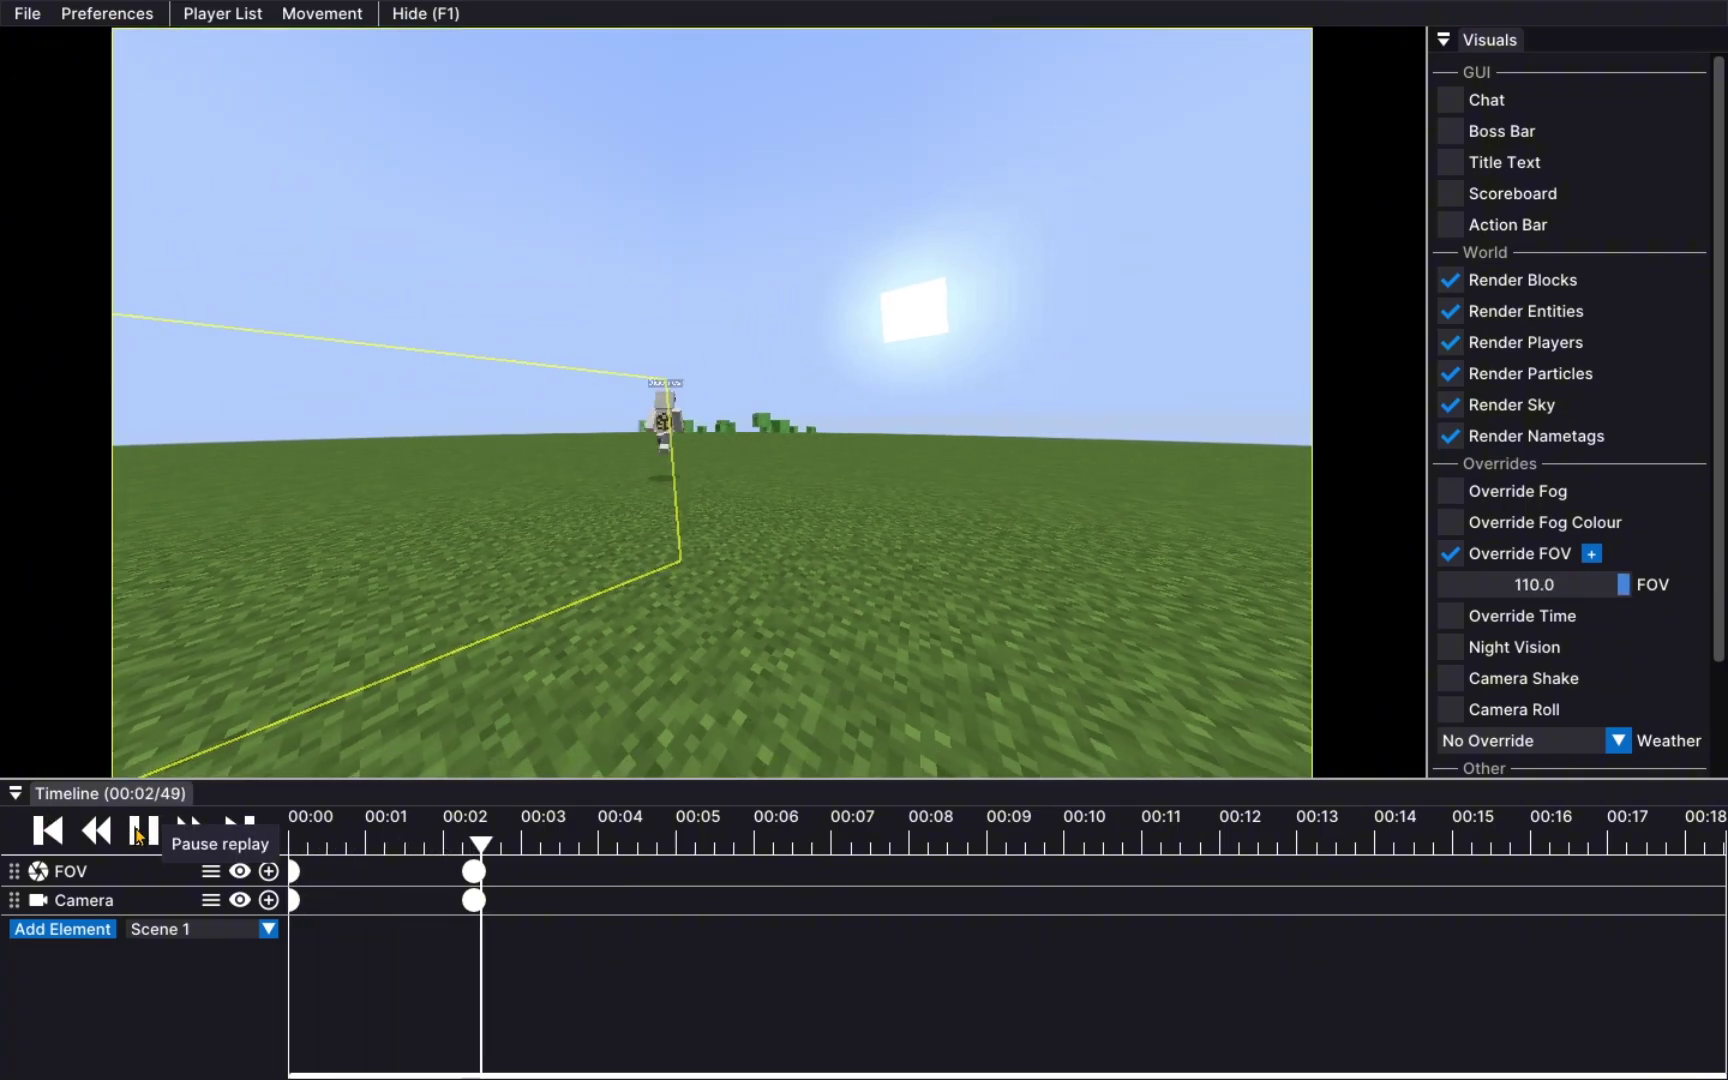
{"action": "left_click", "coordinate": [140, 831]}
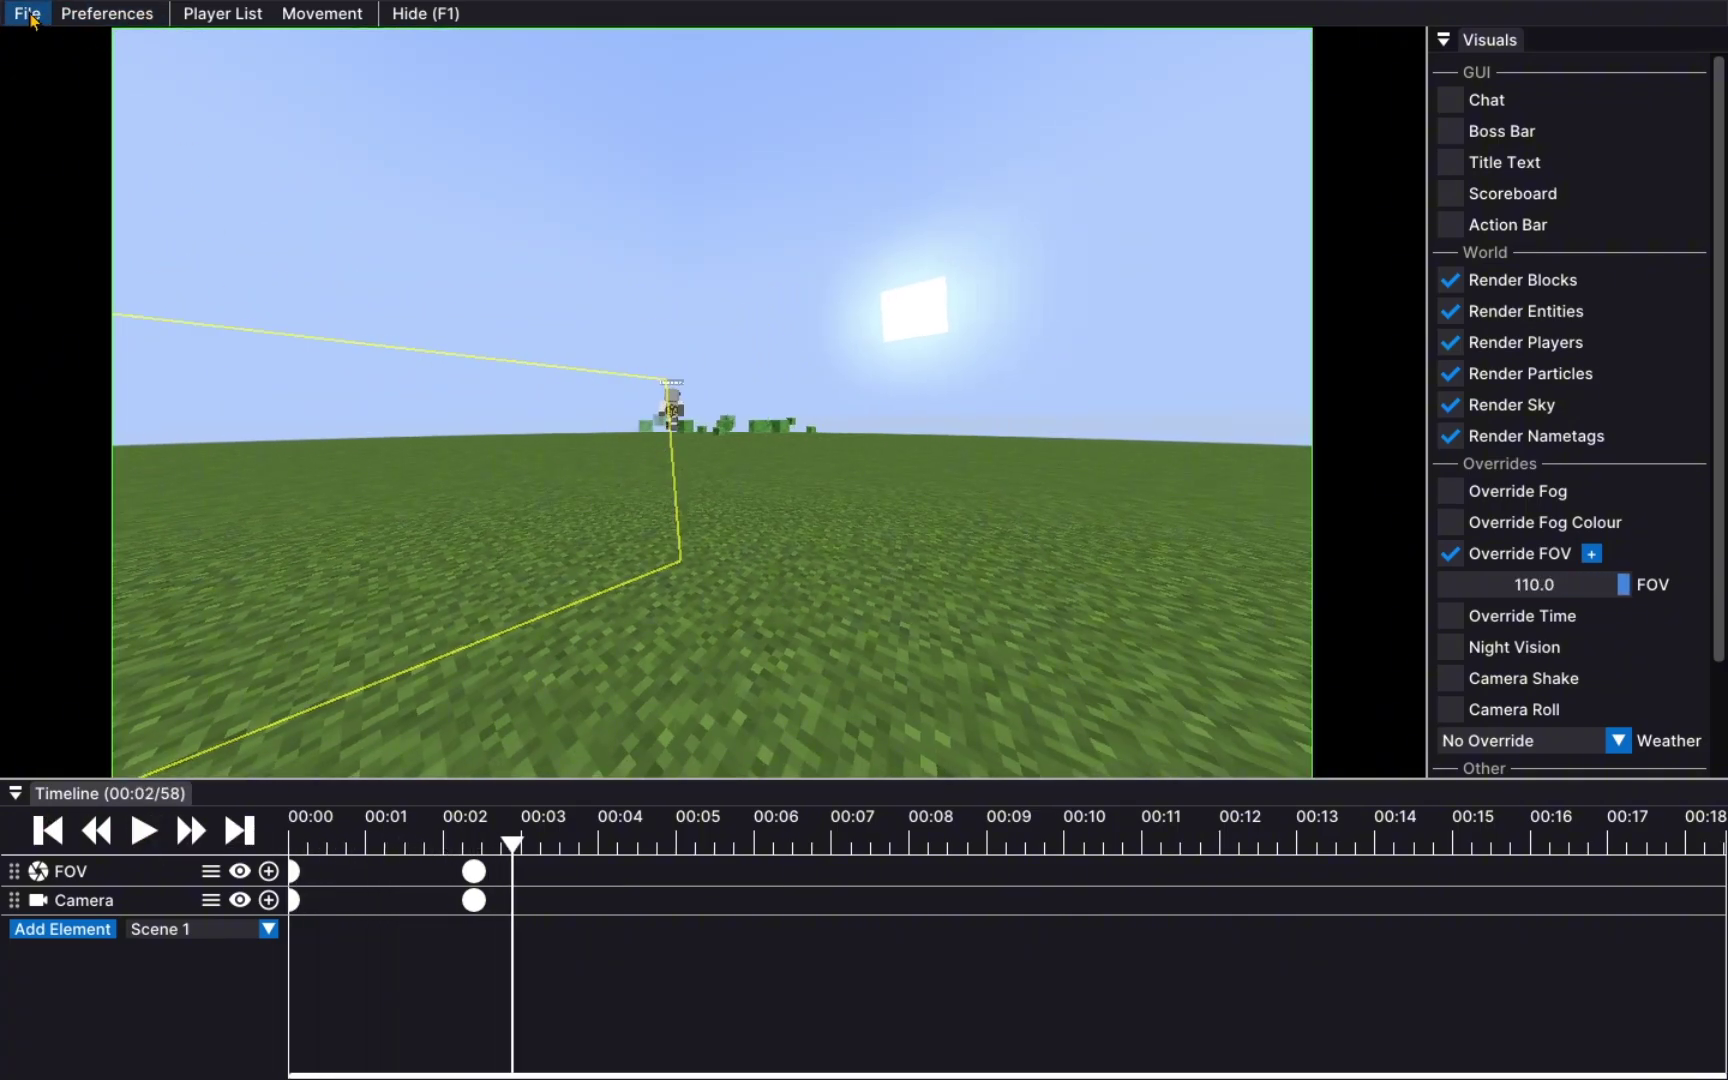
Open the video export options for the replay and set the framerate to 120
{"action": "left_click", "coordinate": [27, 14]}
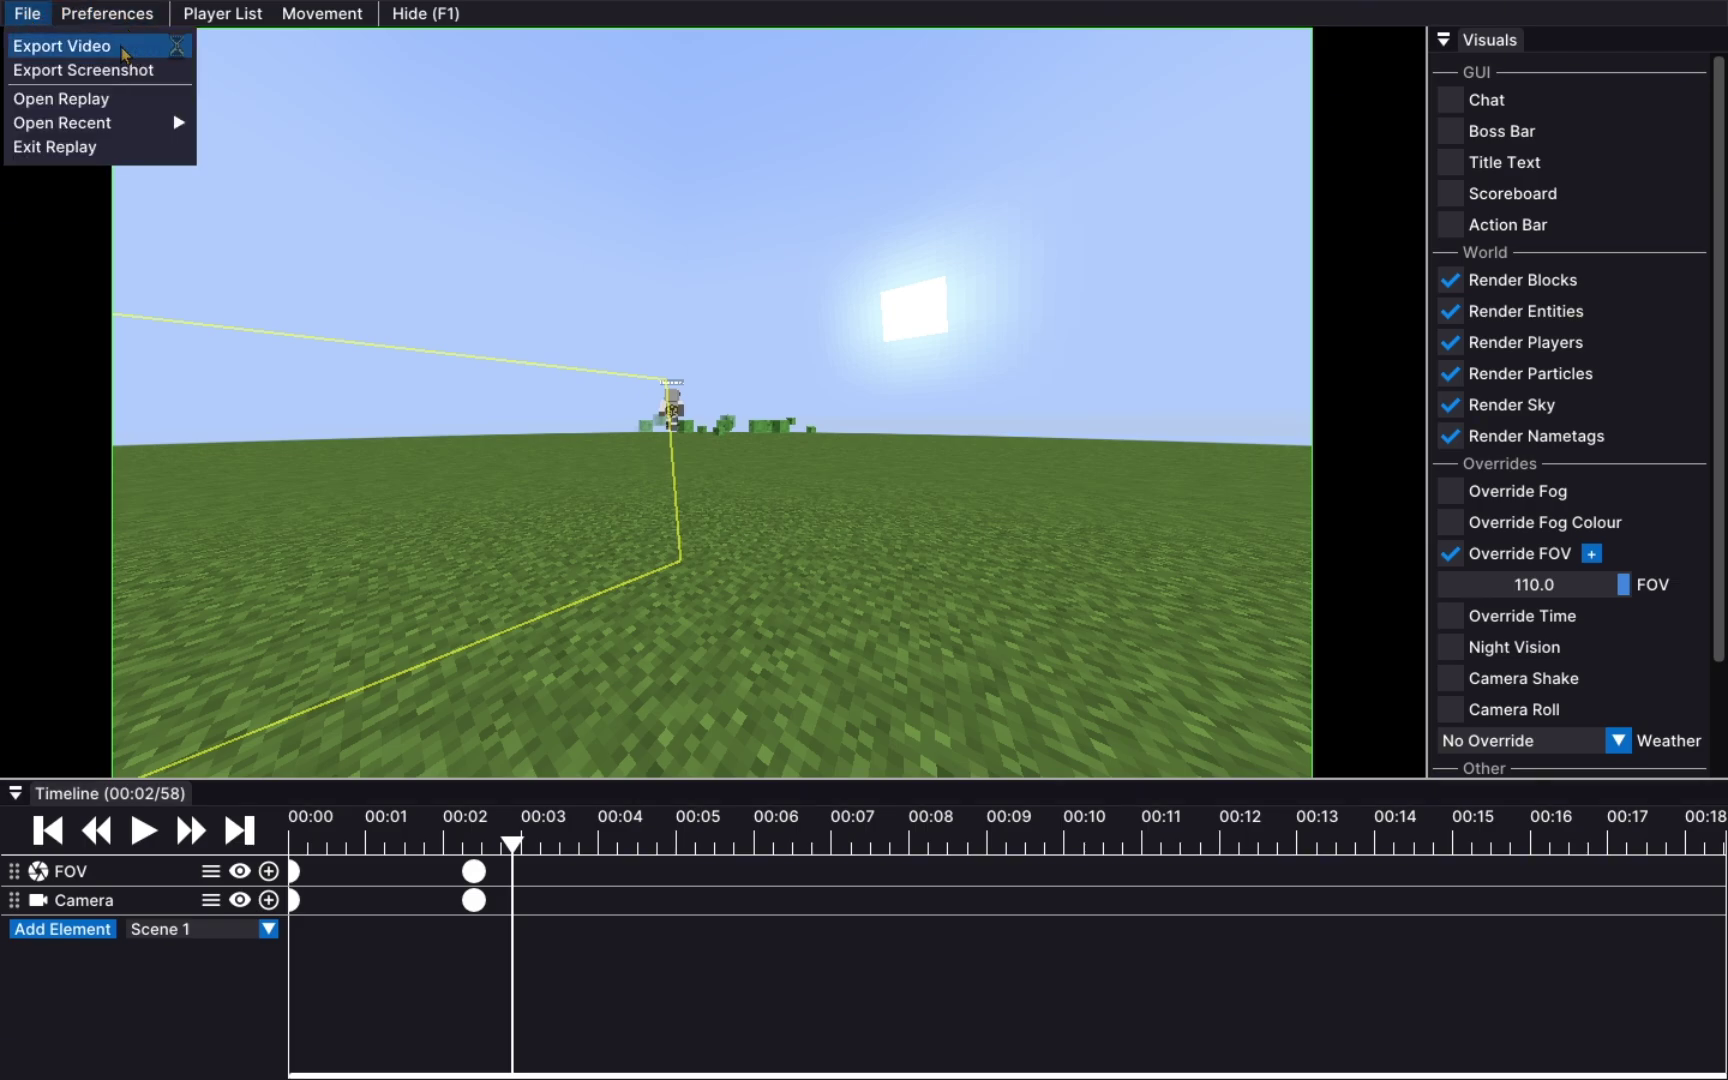
{"action": "left_click", "coordinate": [175, 46]}
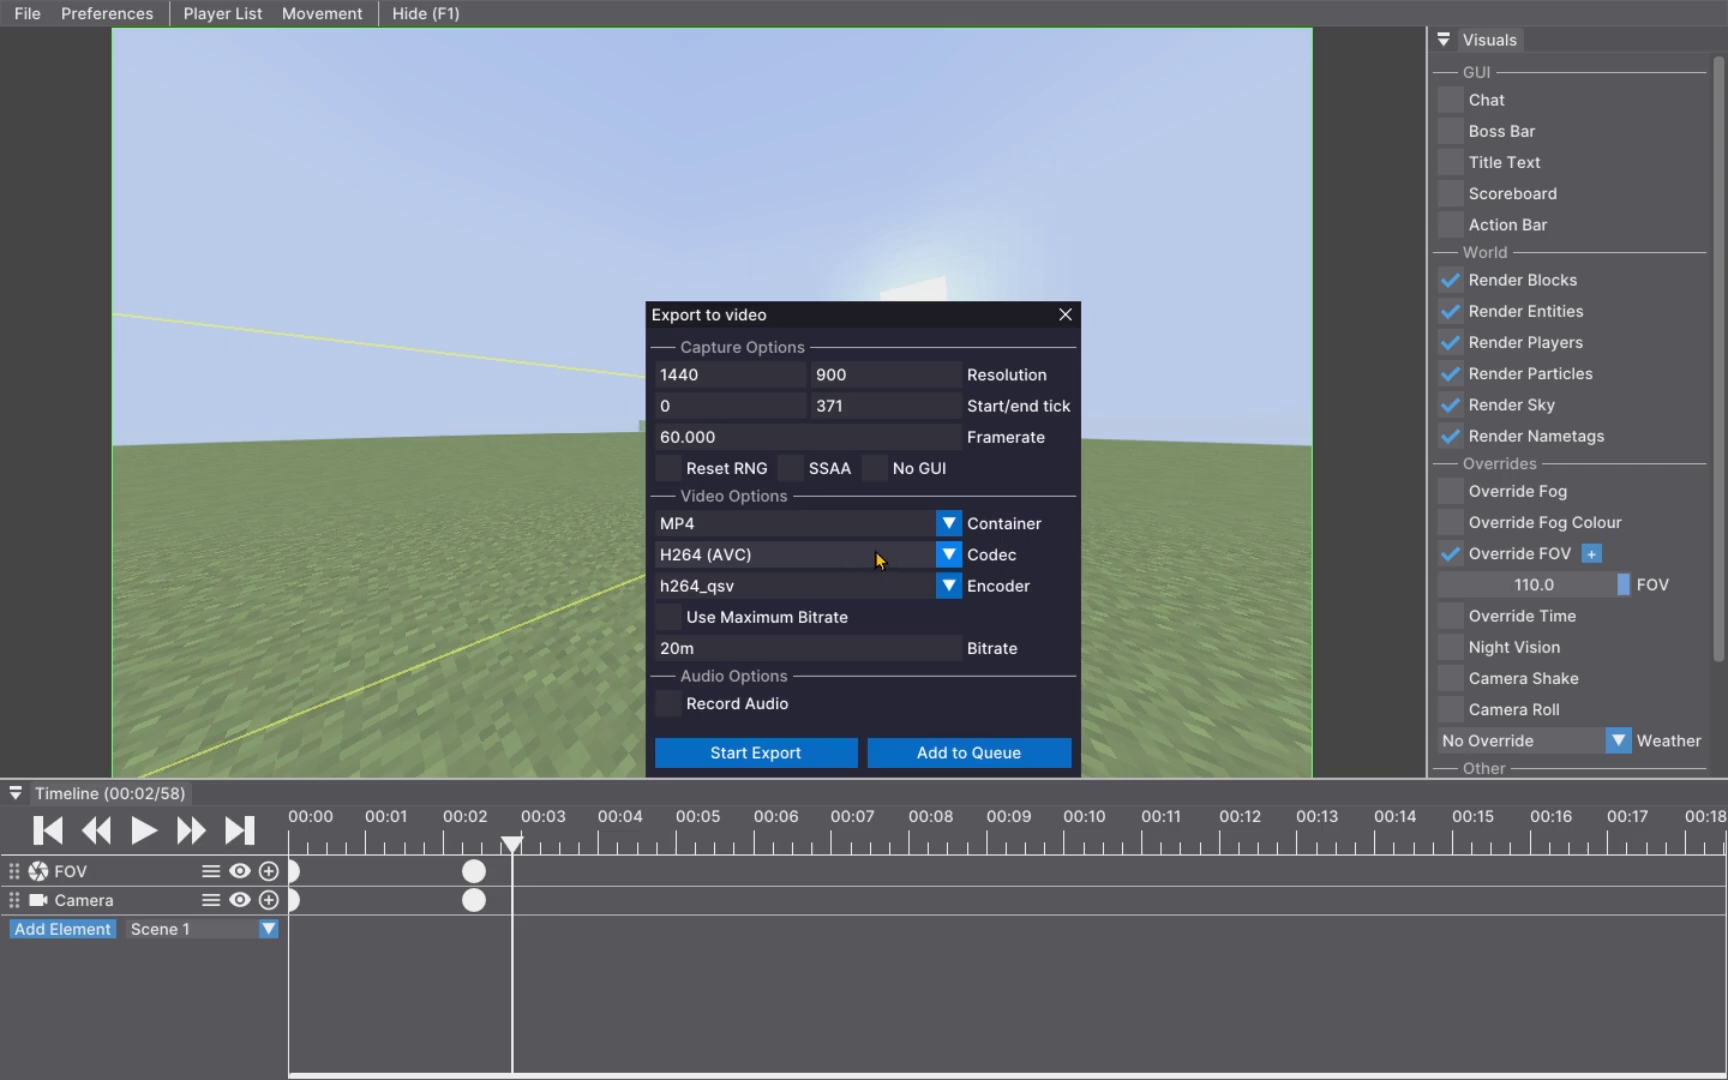
{"action": "left_click", "coordinate": [675, 436]}
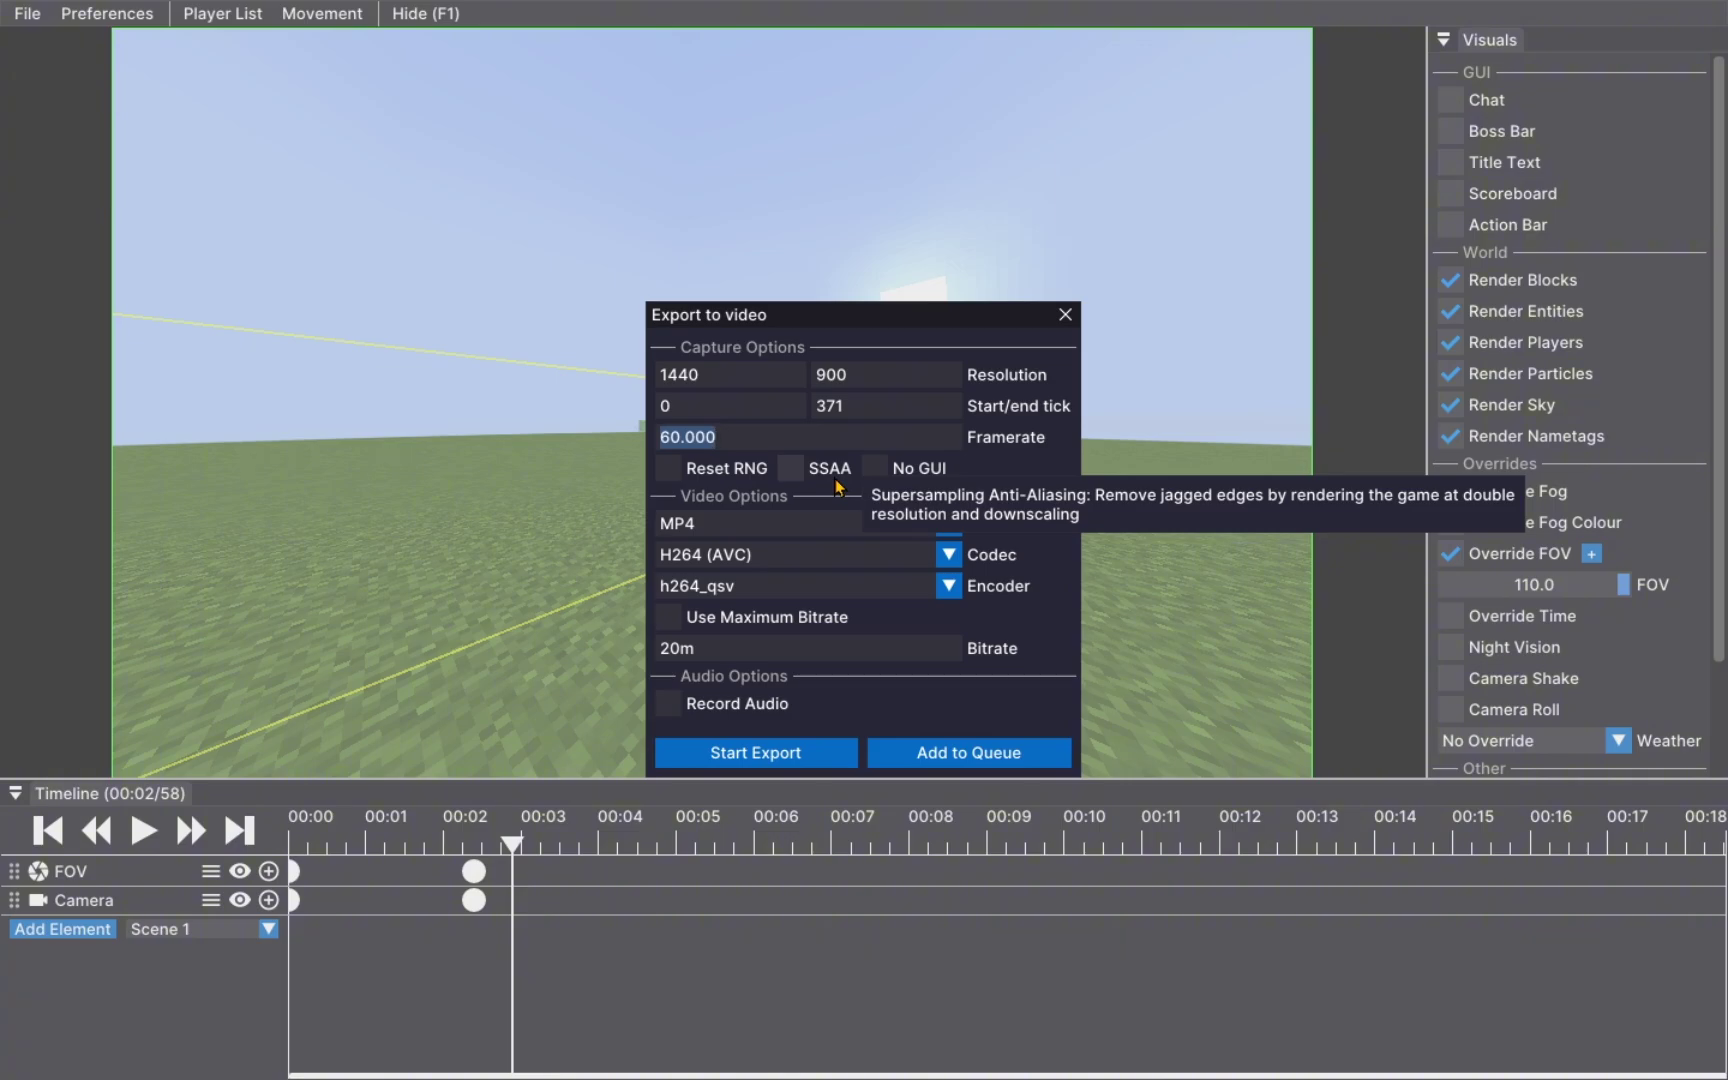
{"action": "type", "text": "120"}
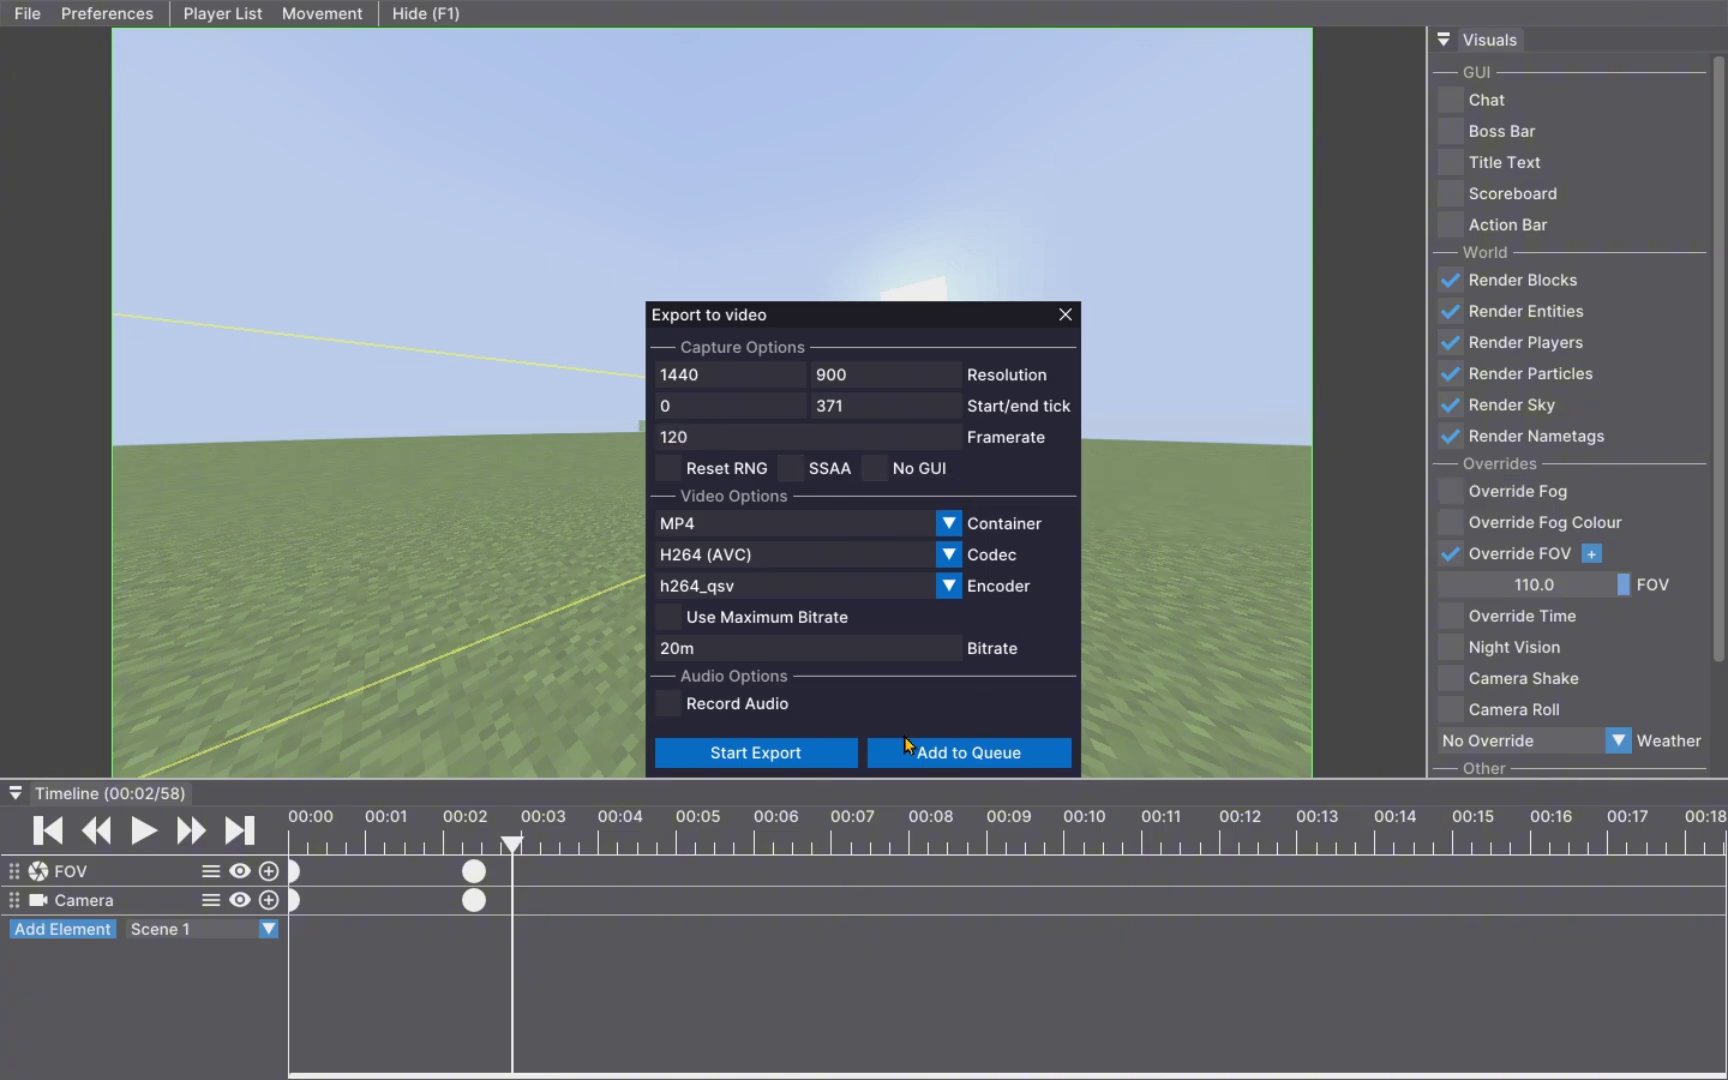
Start the export, saving it as 2024-11-18T22_24_28.mp4 in the .minecraft folder, and switch back to Minecraft to watch its progress
{"action": "left_click", "coordinate": [777, 758]}
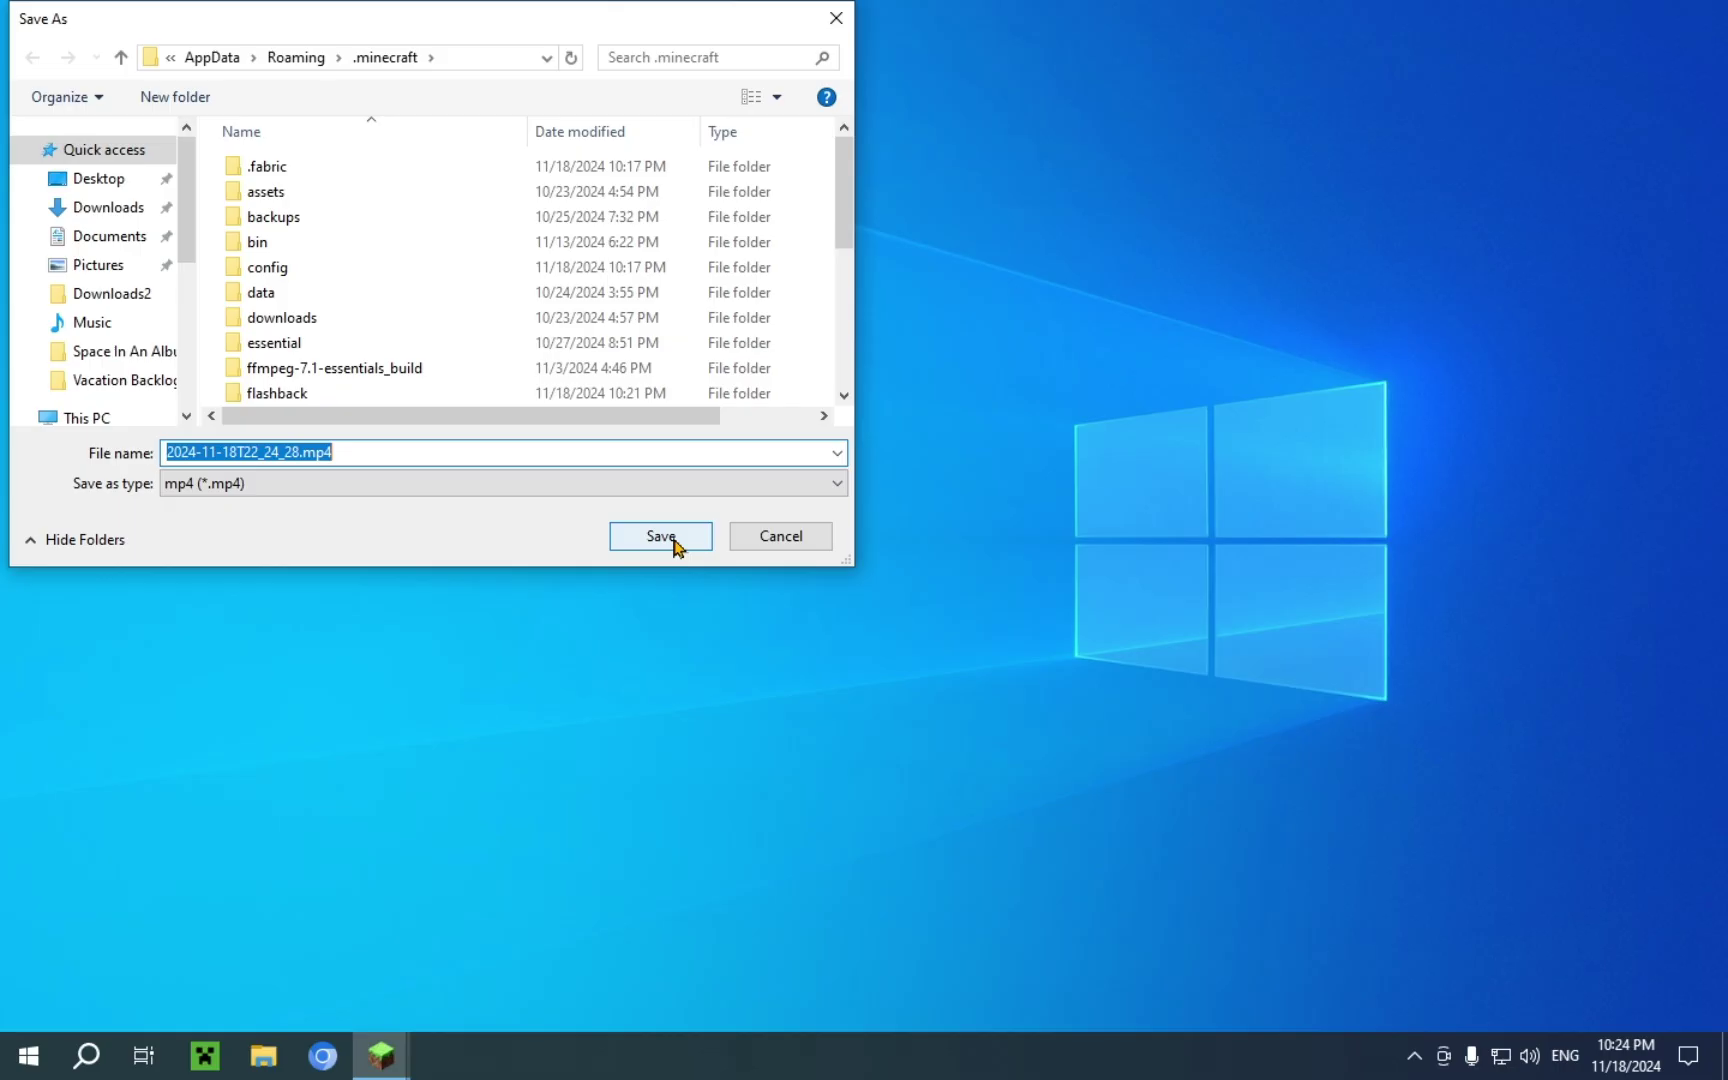
{"action": "left_click", "coordinate": [676, 544]}
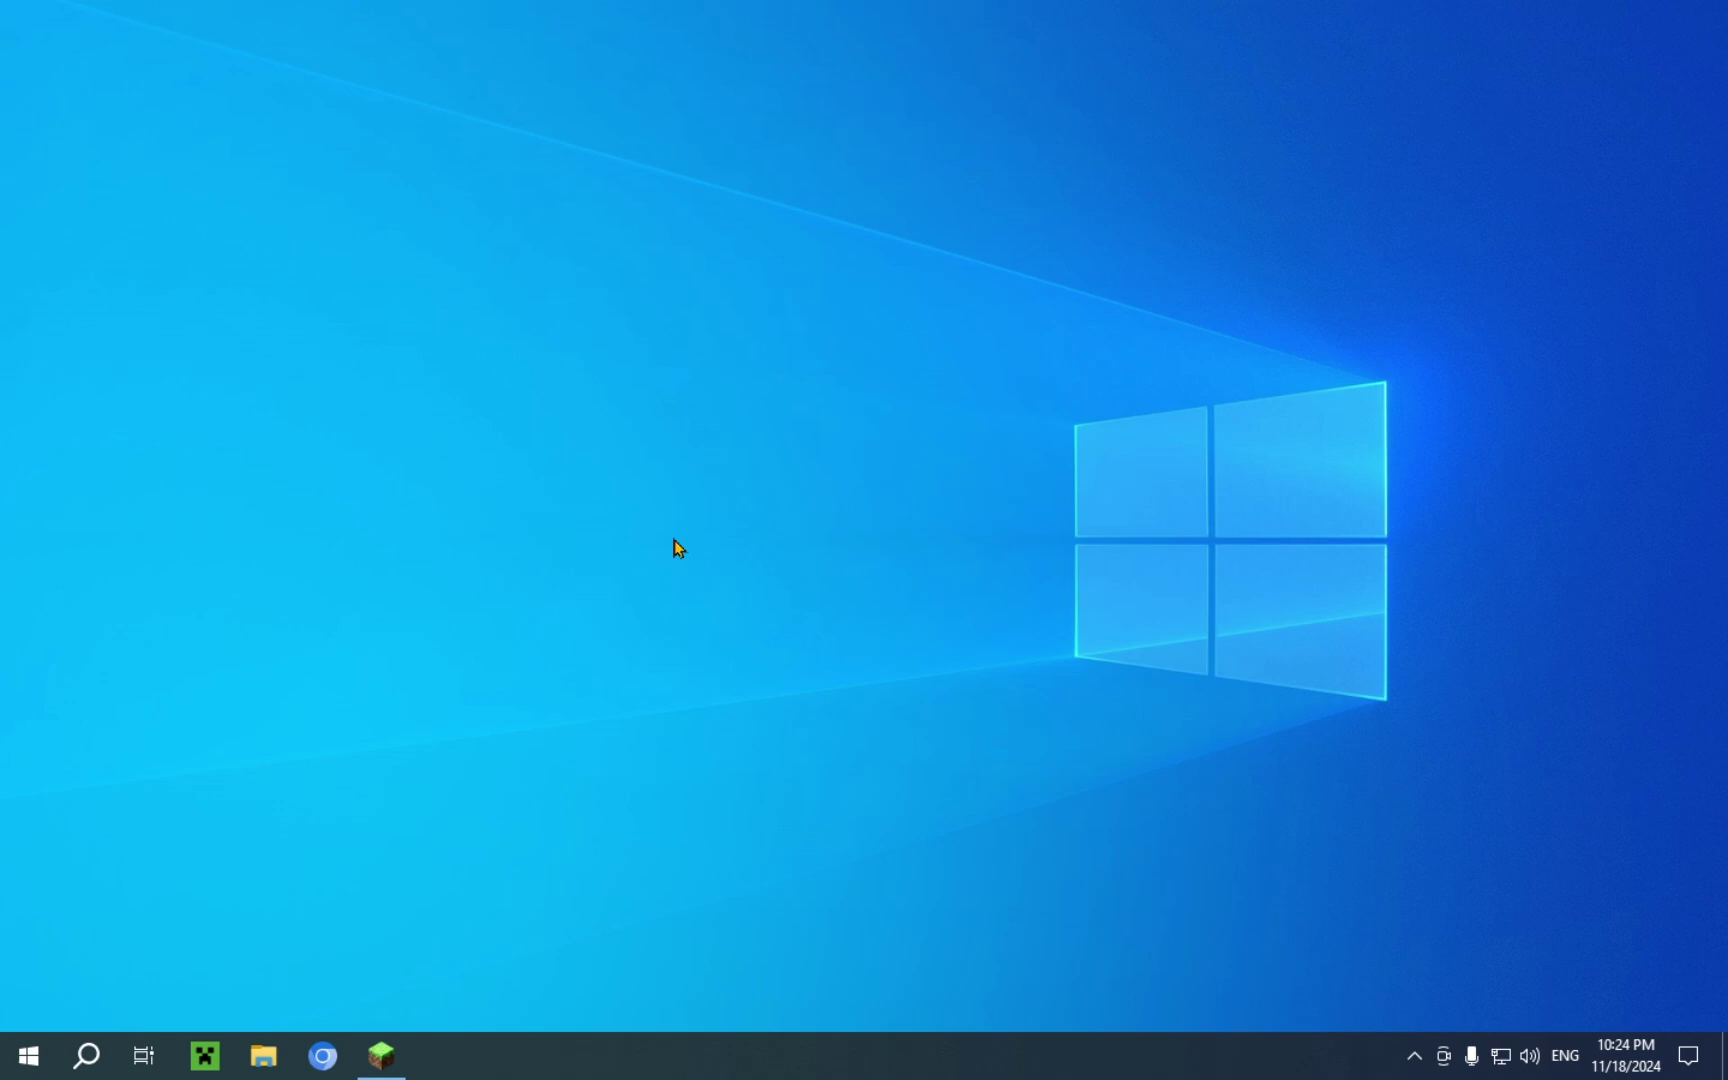
{"action": "left_click", "coordinate": [381, 1055]}
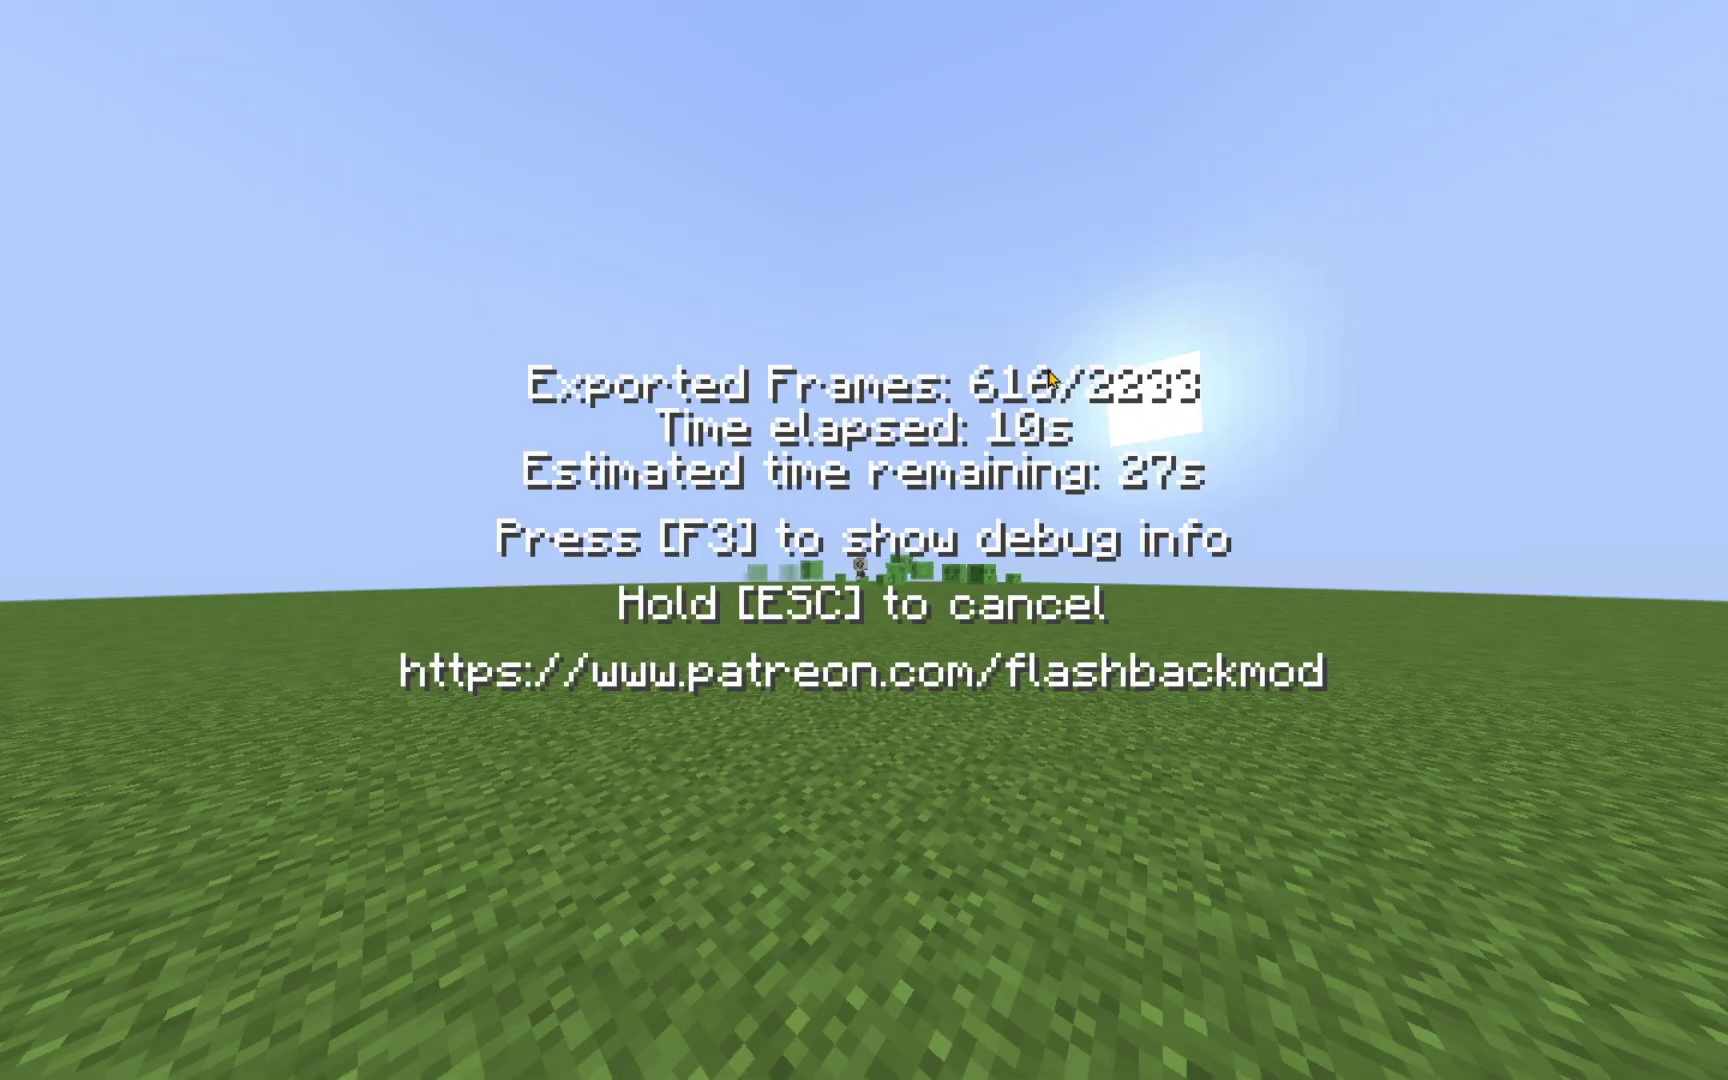